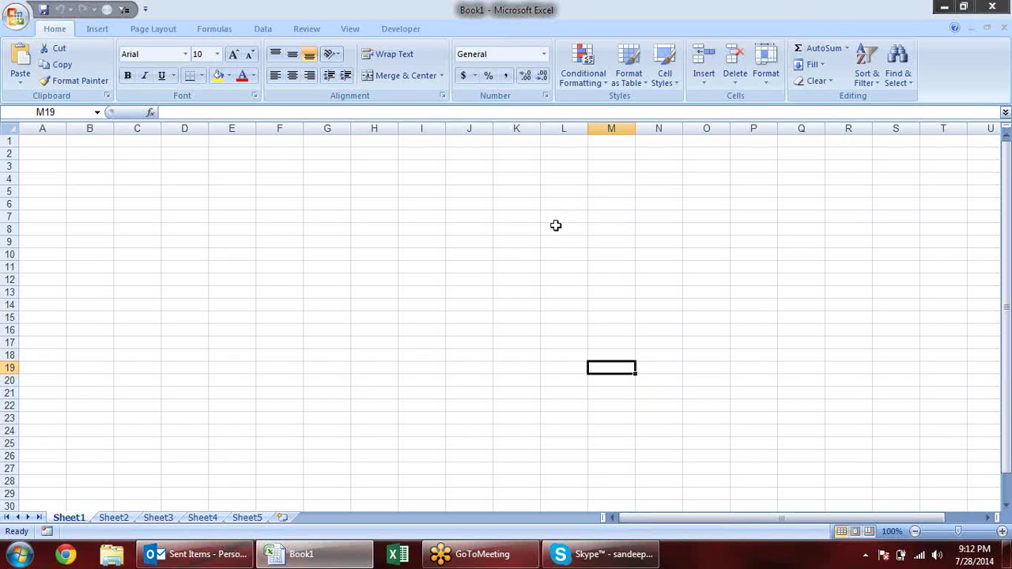
# Select various cells and ranges on Sheet1, including D10:H23, F4 and D9:D19.
pyautogui.moveTo(202, 255); pyautogui.dragTo(386, 419)
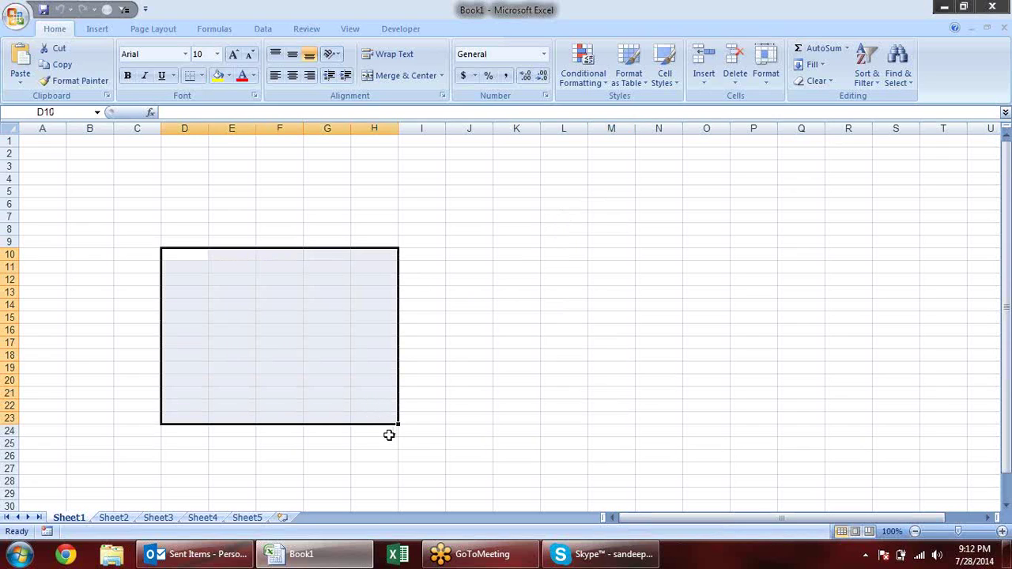
pyautogui.click(247, 204)
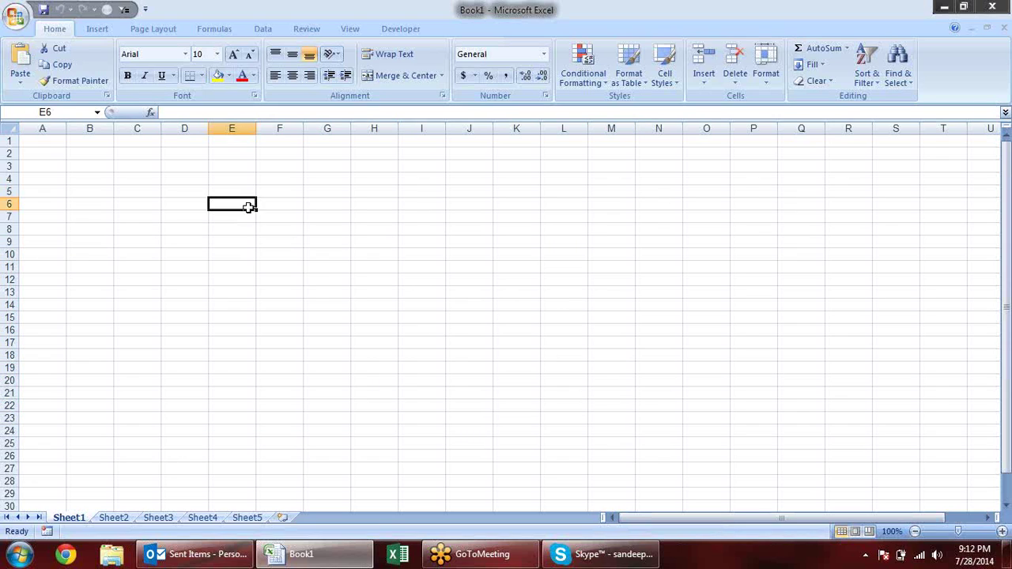
pyautogui.click(299, 256)
pyautogui.click(241, 224)
pyautogui.click(292, 178)
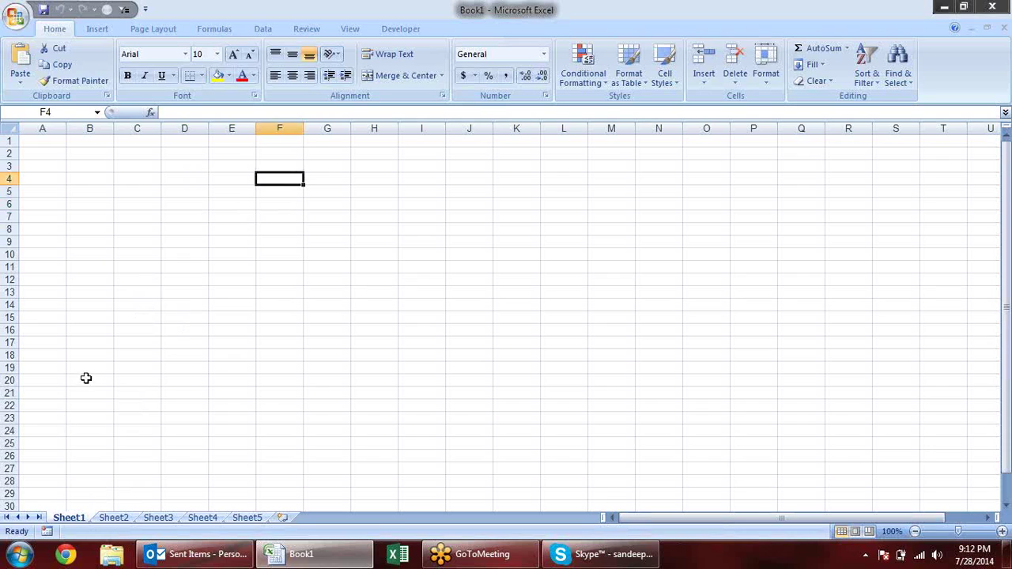
pyautogui.moveTo(184, 242); pyautogui.dragTo(177, 373)
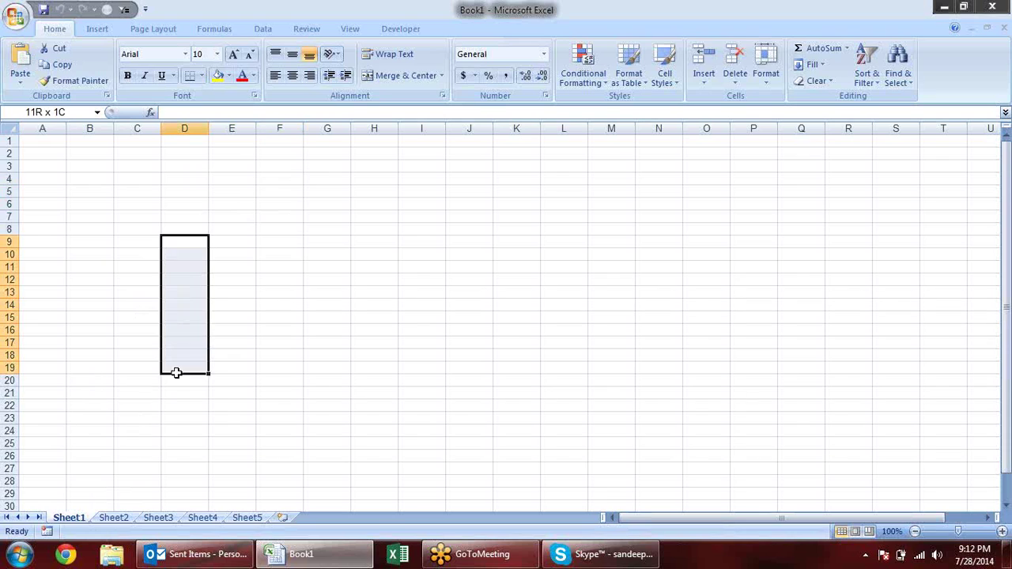
pyautogui.click(276, 418)
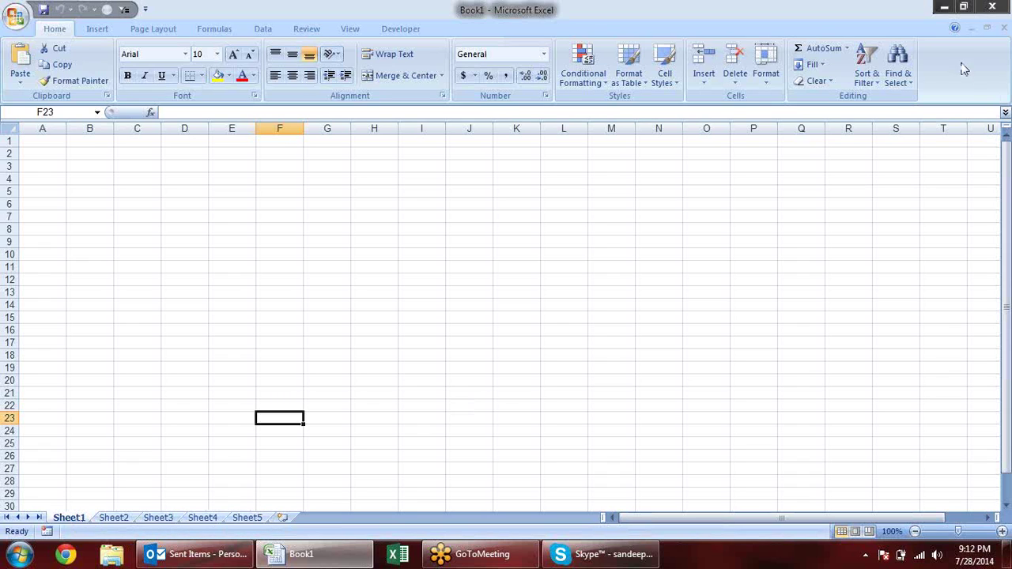
# Float the workbook window, restore it to full size, and open and close the File menu.
pyautogui.click(986, 27)
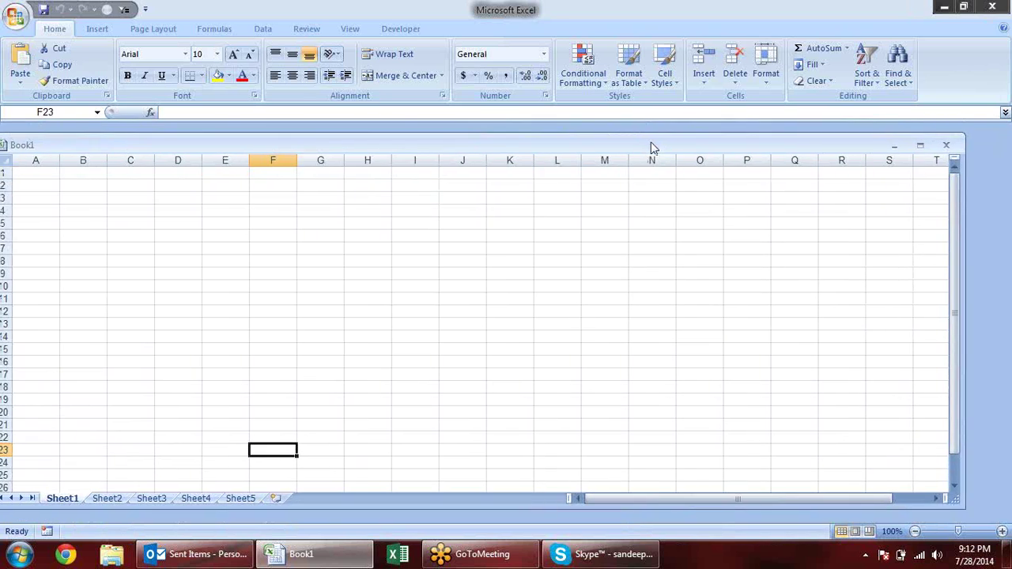
pyautogui.doubleClick(653, 144)
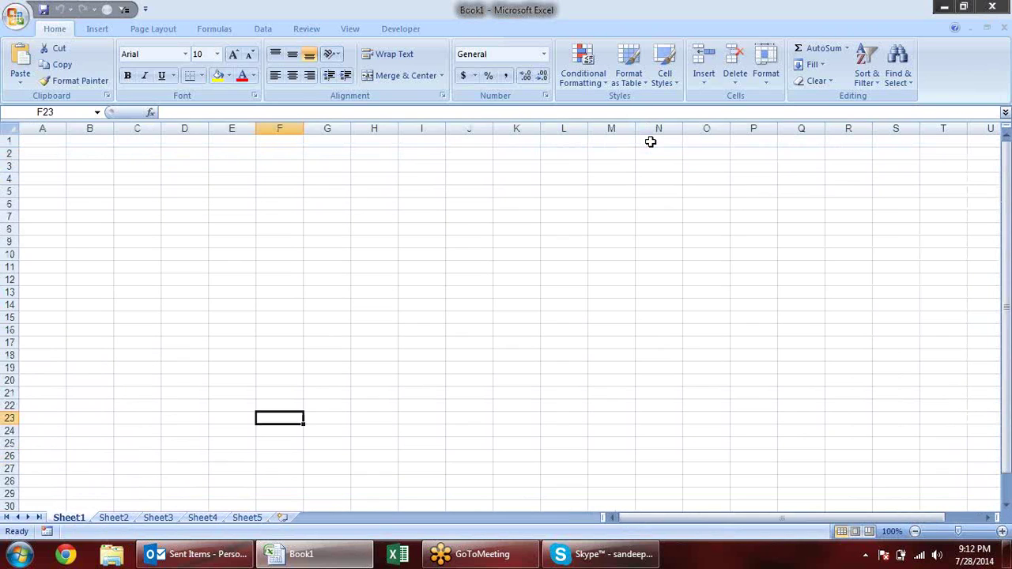
pyautogui.click(9, 24)
pyautogui.click(593, 296)
pyautogui.click(1001, 30)
# Select cells D4, C3, F3, E7, C5 and B2 in turn.
pyautogui.click(198, 178)
pyautogui.click(116, 167)
pyautogui.click(275, 168)
pyautogui.click(227, 212)
pyautogui.click(140, 192)
pyautogui.click(93, 156)
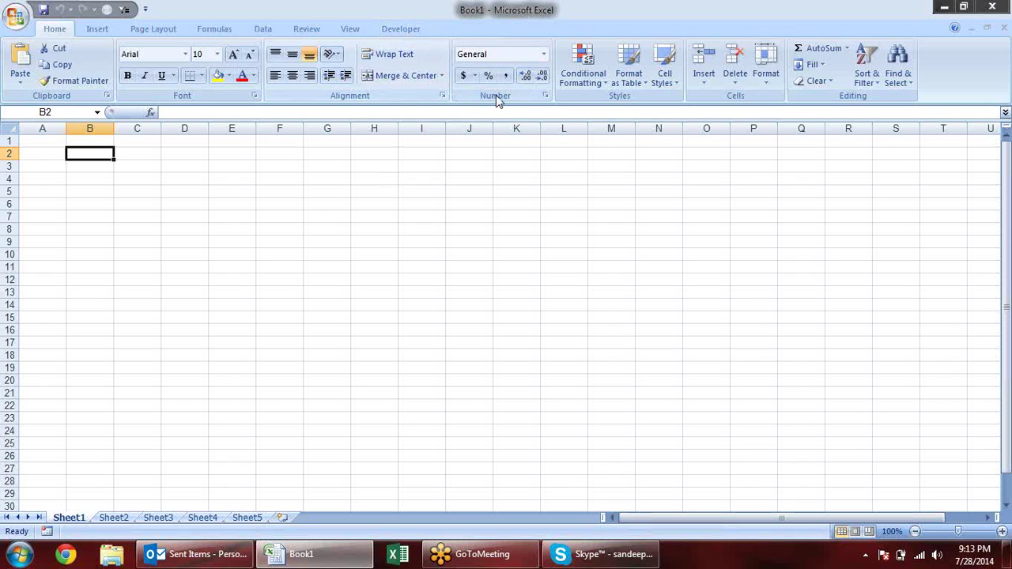
# Inspect the Protection options in the Format Cells dialog and accept them.
pyautogui.click(545, 97)
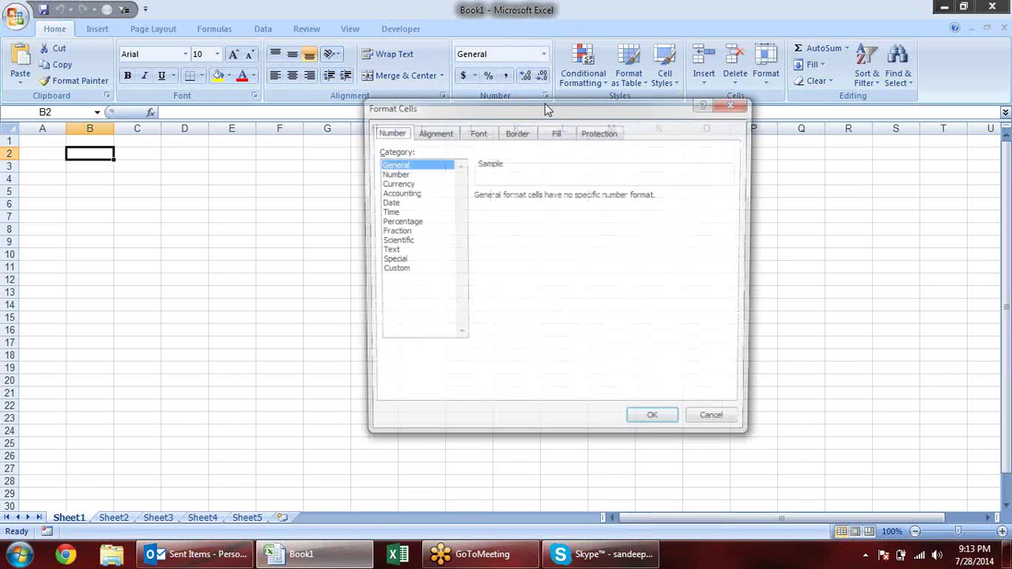
pyautogui.moveTo(544, 104); pyautogui.dragTo(417, 131)
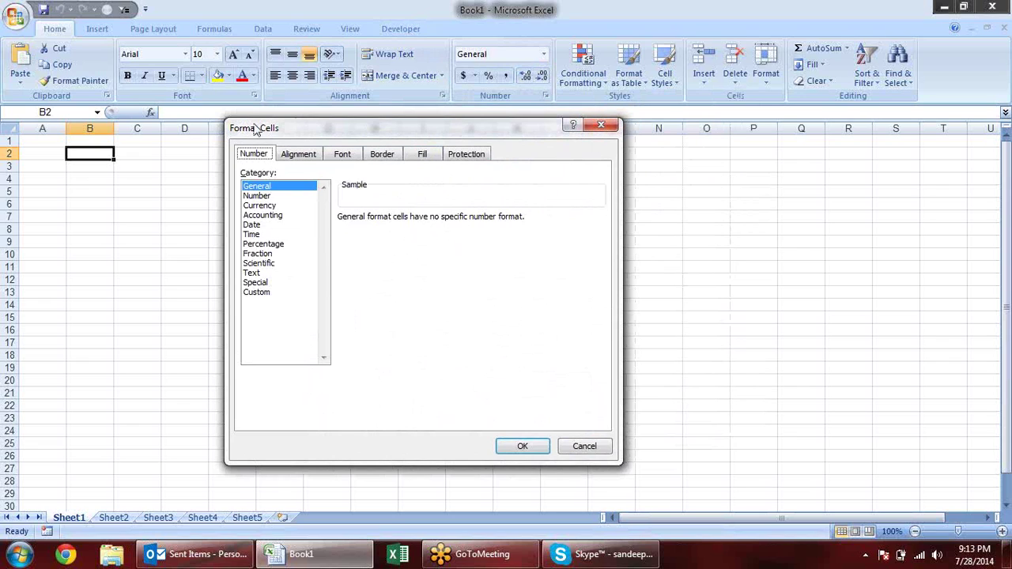
pyautogui.click(601, 125)
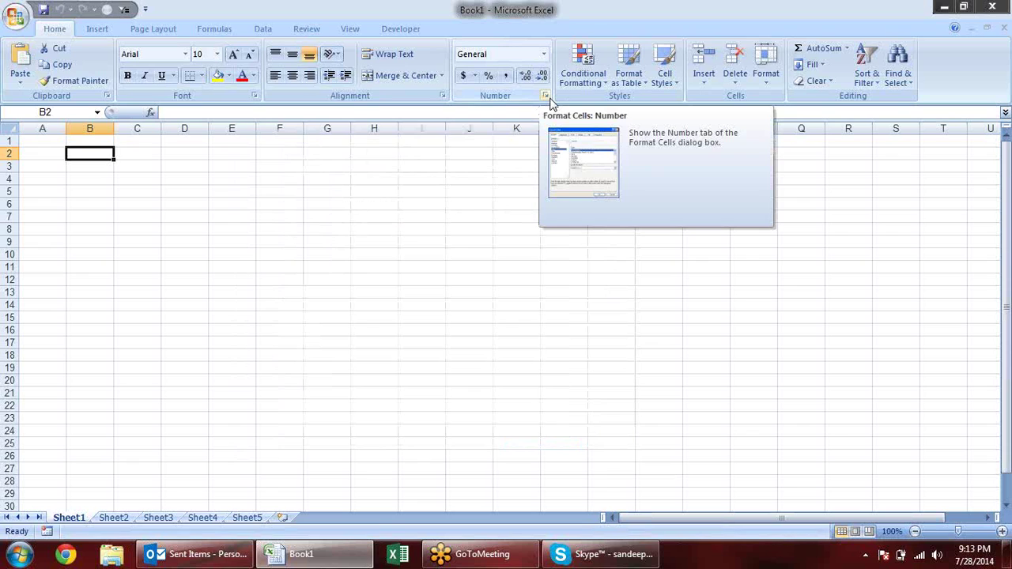
pyautogui.click(546, 95)
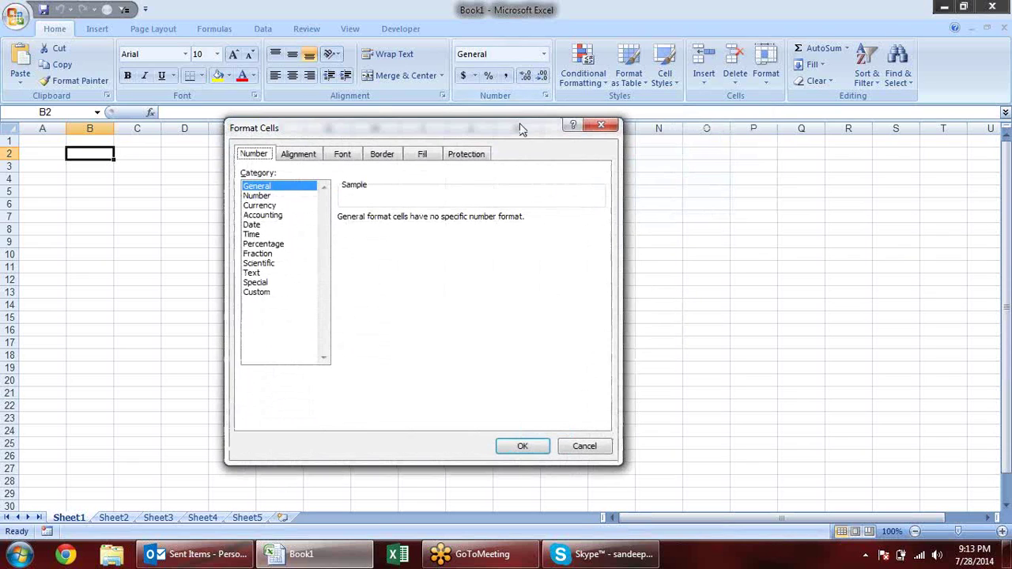
pyautogui.click(473, 159)
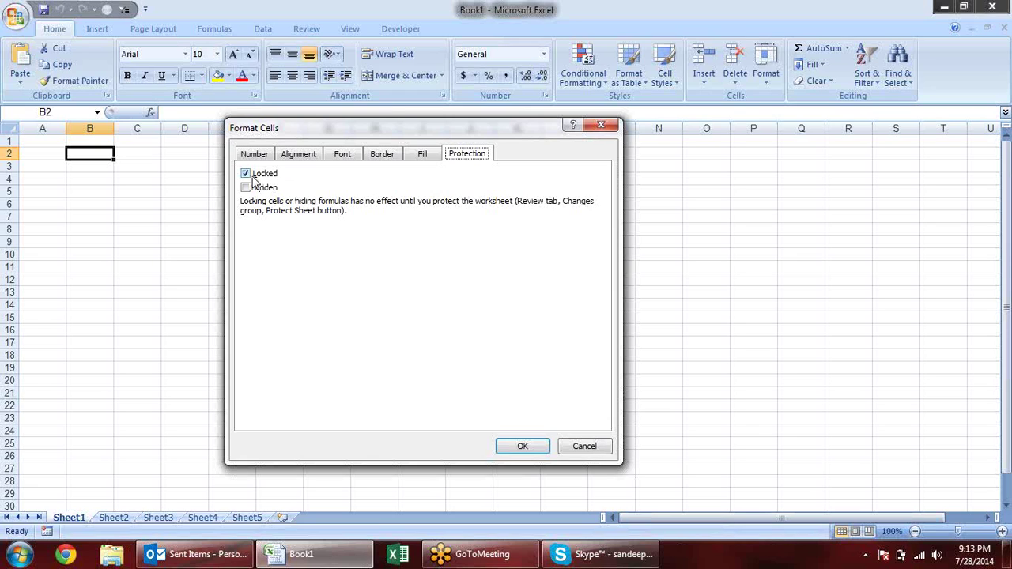
pyautogui.click(524, 450)
# Protect Sheet1 with a password, confirming it in the re-entry prompt.
pyautogui.click(228, 228)
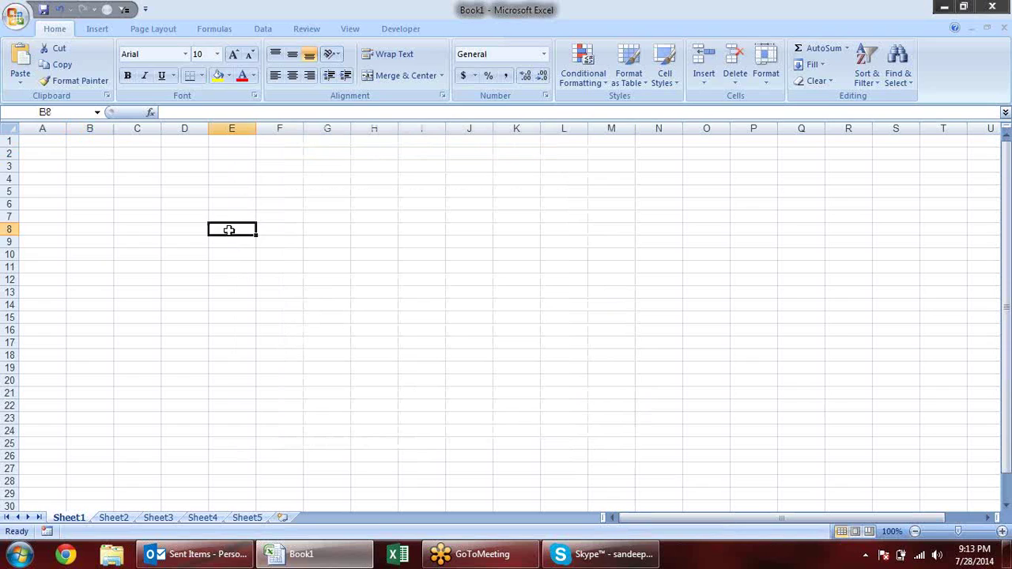
pyautogui.moveTo(138, 183); pyautogui.dragTo(222, 238)
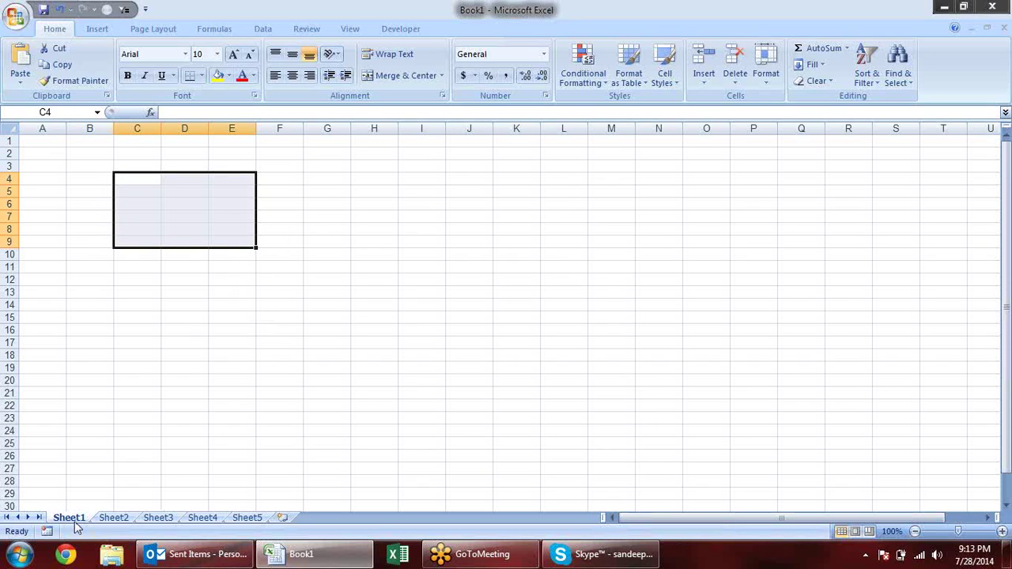
pyautogui.rightClick(76, 528)
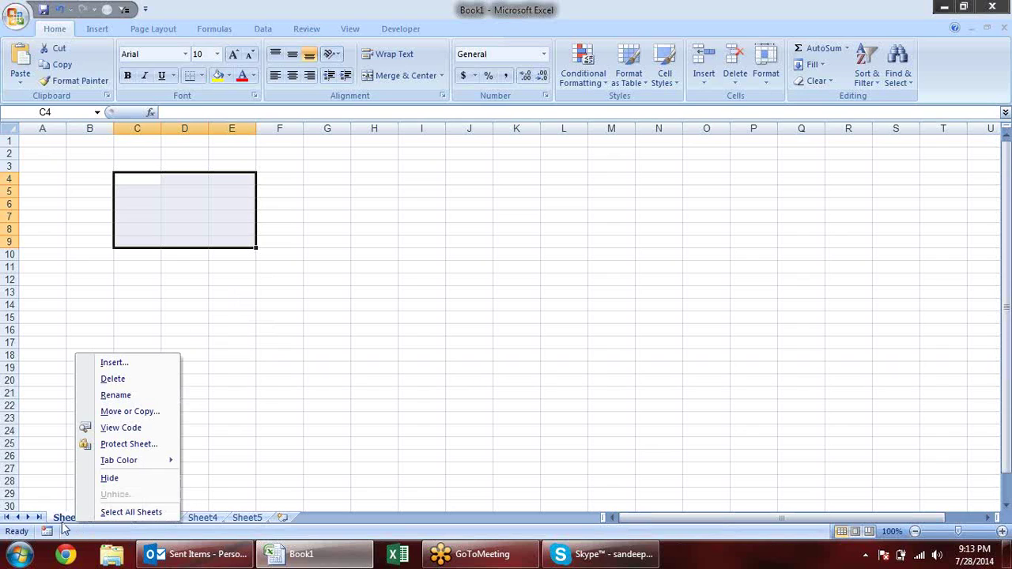
pyautogui.click(123, 444)
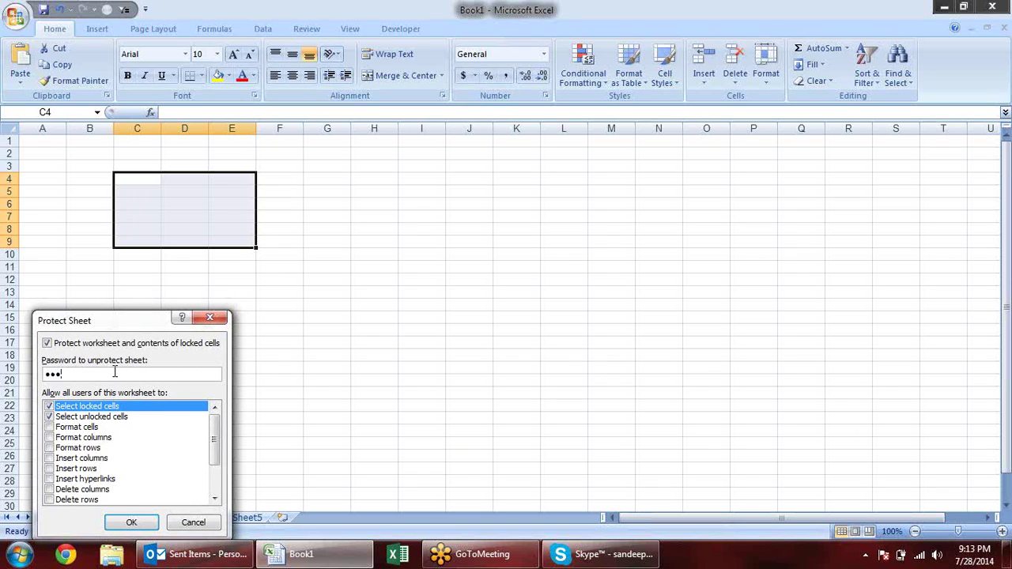
pyautogui.click(128, 520)
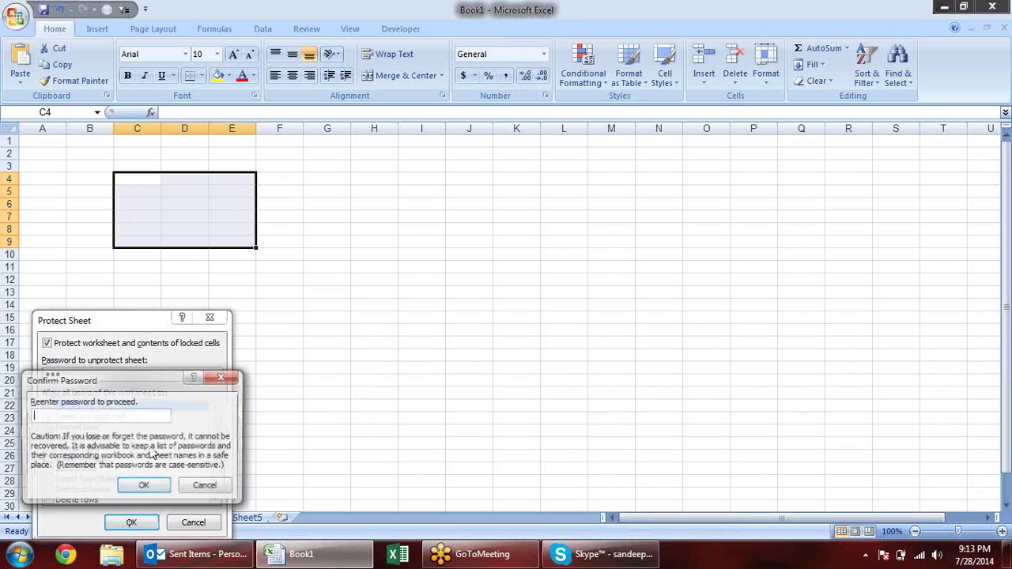
pyautogui.press('Return')
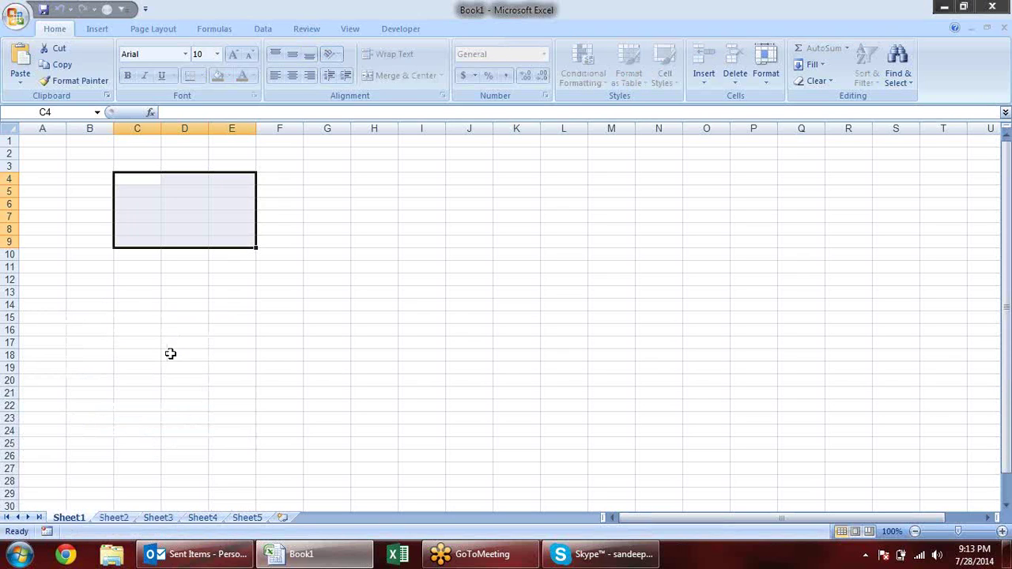
# Try editing locked cells C8 and H7, dismissing each protected-cell warning.
pyautogui.click(171, 343)
pyautogui.click(157, 230)
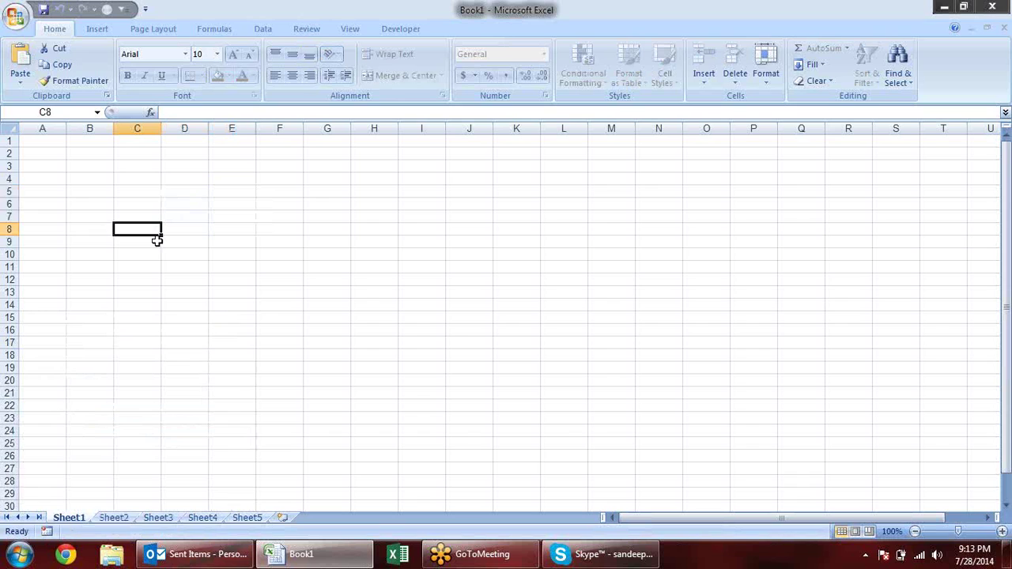
pyautogui.doubleClick(157, 231)
pyautogui.click(521, 318)
pyautogui.doubleClick(374, 217)
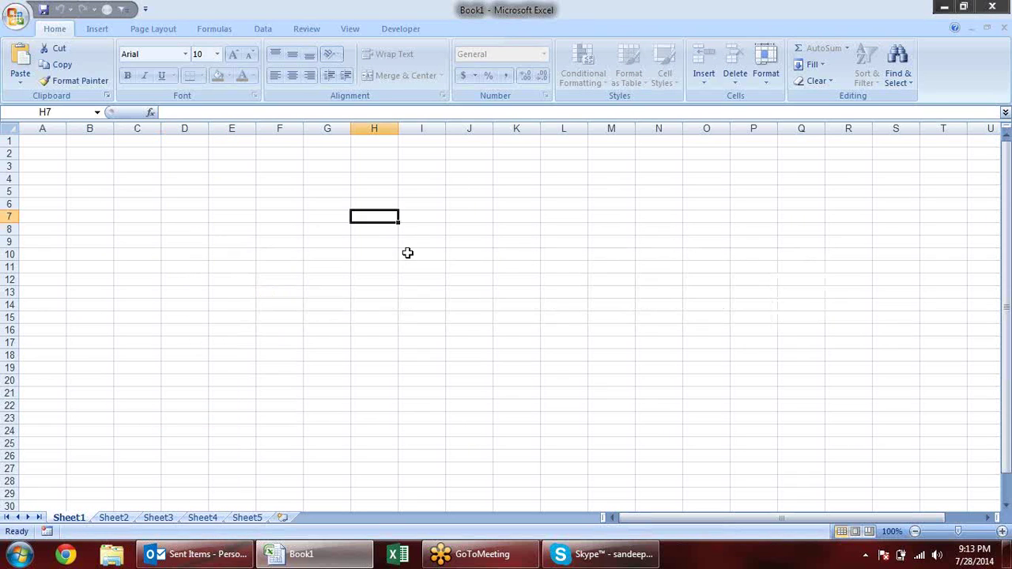
pyautogui.click(500, 329)
# Enter the password in Unprotect Sheet to remove Sheet1's protection.
pyautogui.rightClick(82, 520)
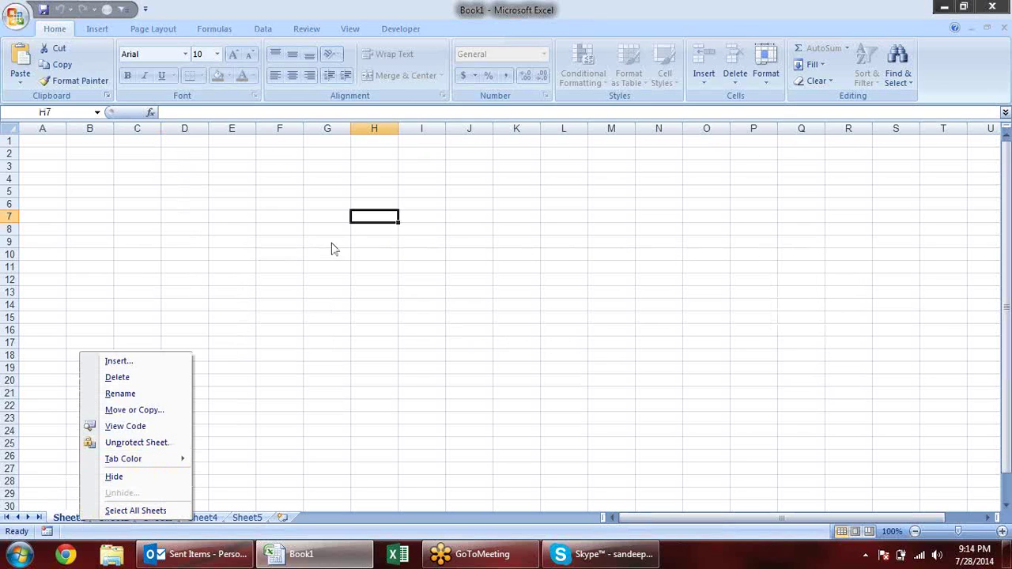
pyautogui.click(168, 445)
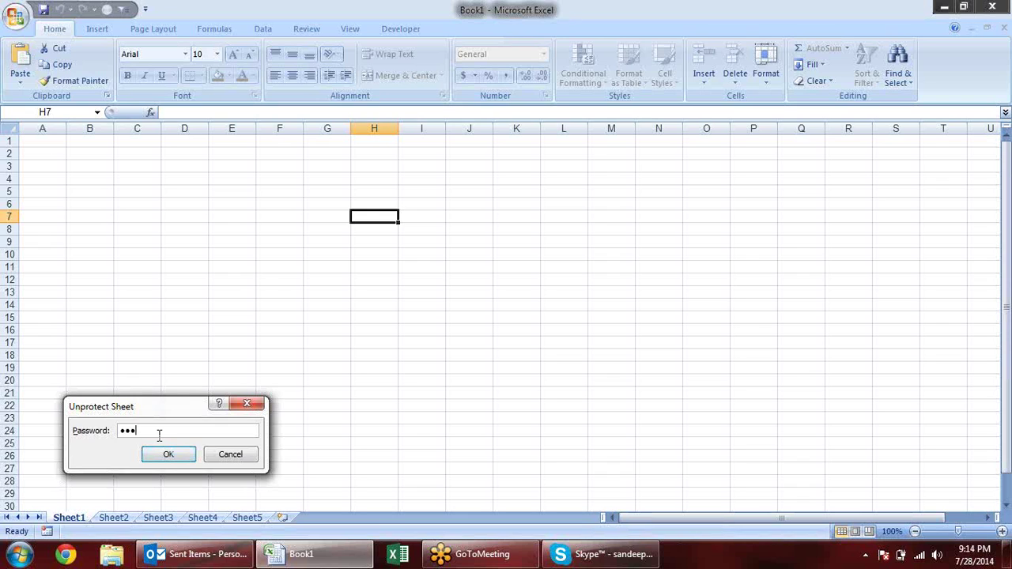
pyautogui.press('Return')
pyautogui.rightClick(274, 193)
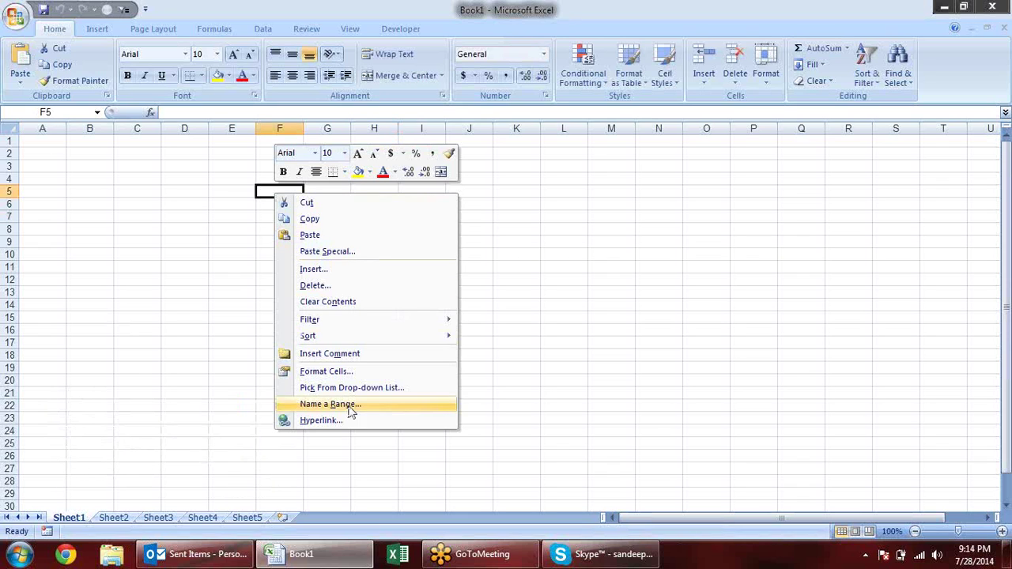
pyautogui.moveTo(364, 338)
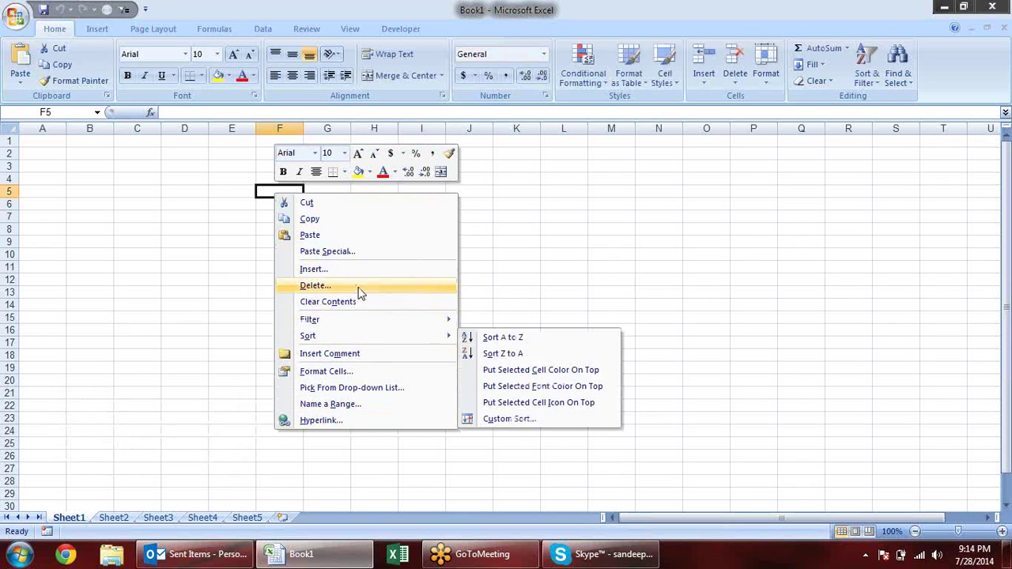
pyautogui.click(362, 370)
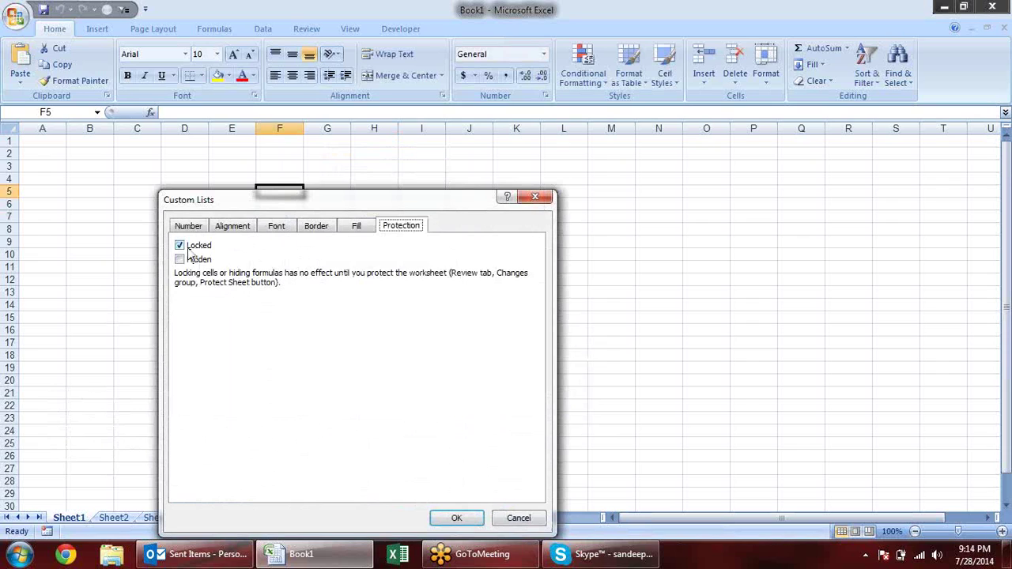
pyautogui.press('Escape')
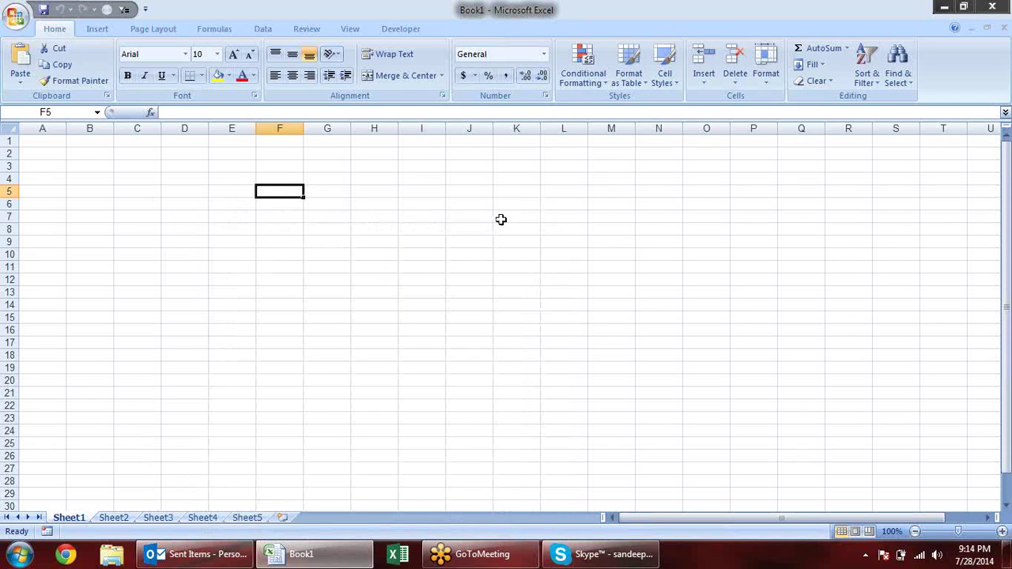
pyautogui.click(502, 219)
# Give D3:E12 a yellow fill and All Borders.
pyautogui.moveTo(211, 174); pyautogui.dragTo(251, 270)
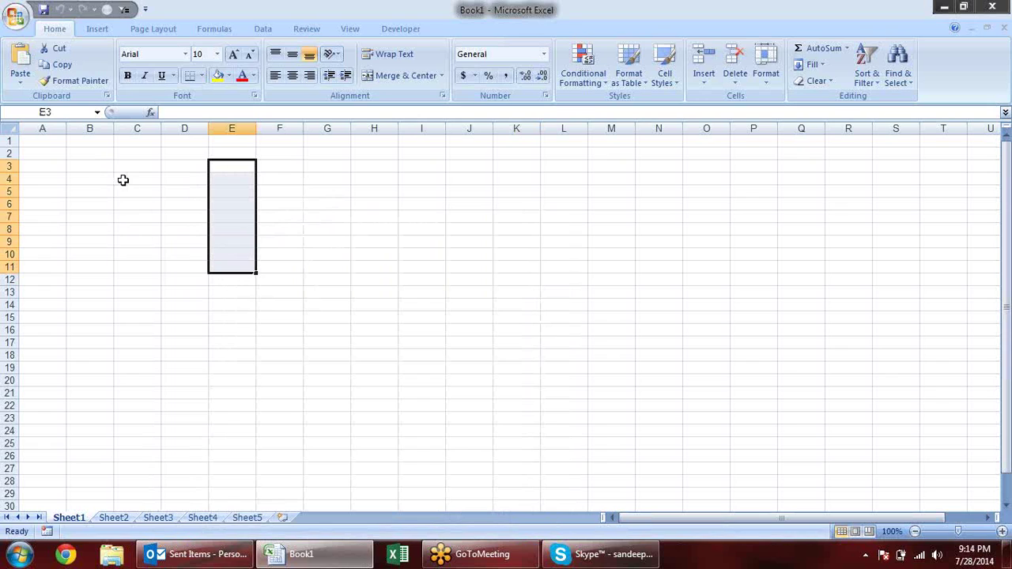
pyautogui.moveTo(178, 168); pyautogui.dragTo(245, 278)
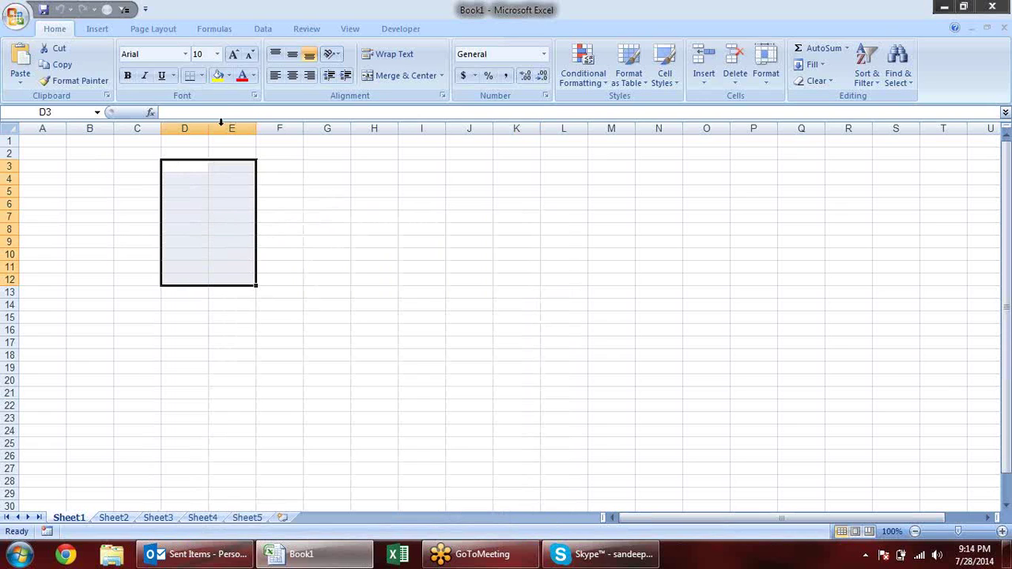
pyautogui.click(217, 75)
pyautogui.click(201, 75)
pyautogui.click(237, 193)
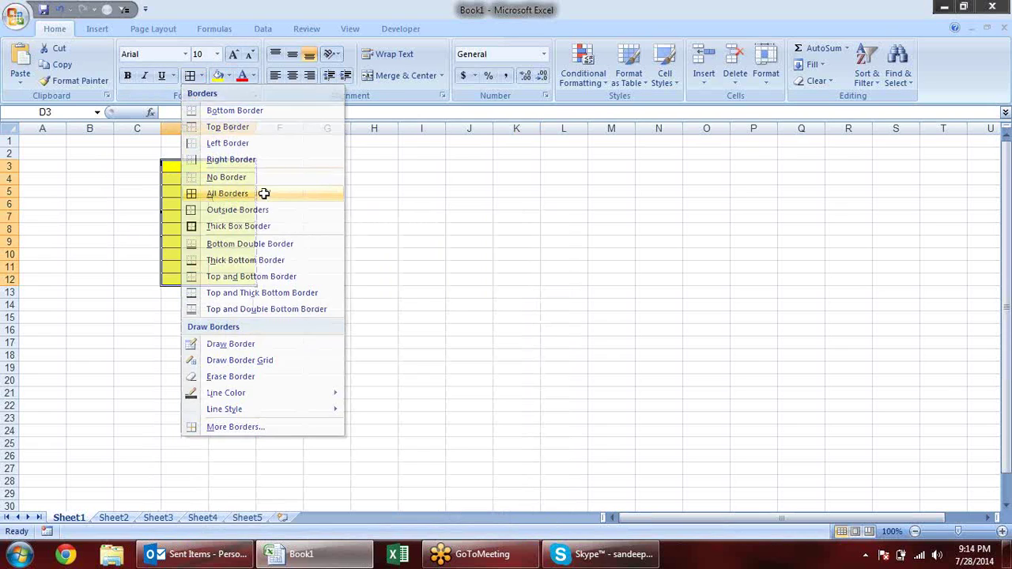
pyautogui.click(346, 203)
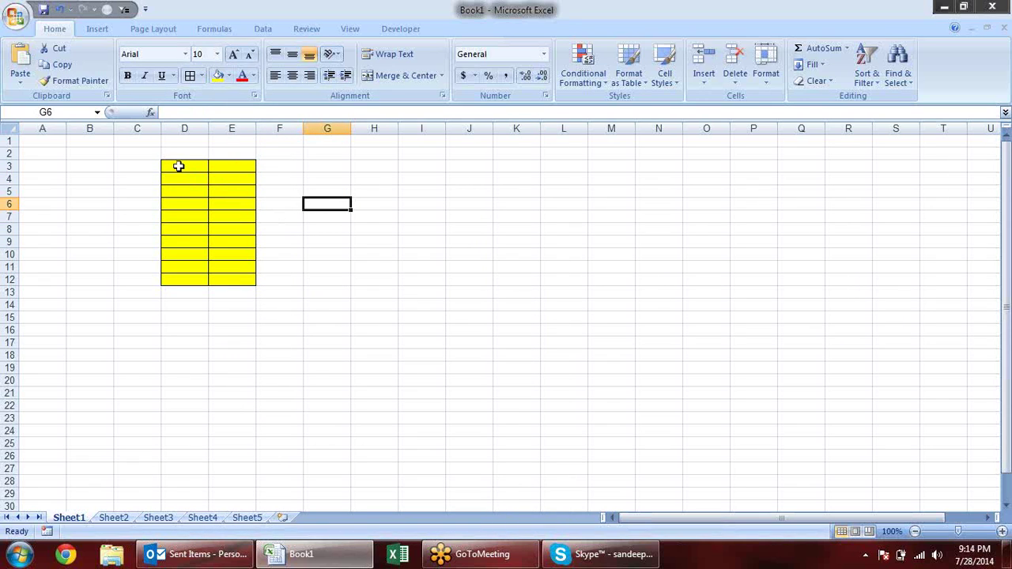
# Turn off Locked for D3:E12 in Format Cells with Ctrl+1.
pyautogui.moveTo(179, 166); pyautogui.dragTo(248, 281)
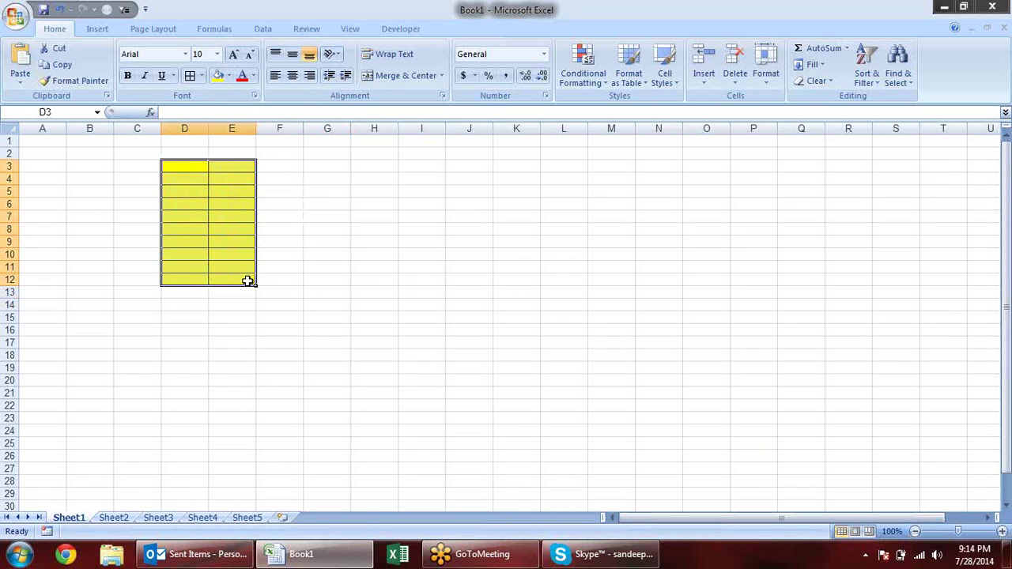
pyautogui.hotkey('ctrl', '1')
pyautogui.click(264, 175)
pyautogui.click(522, 446)
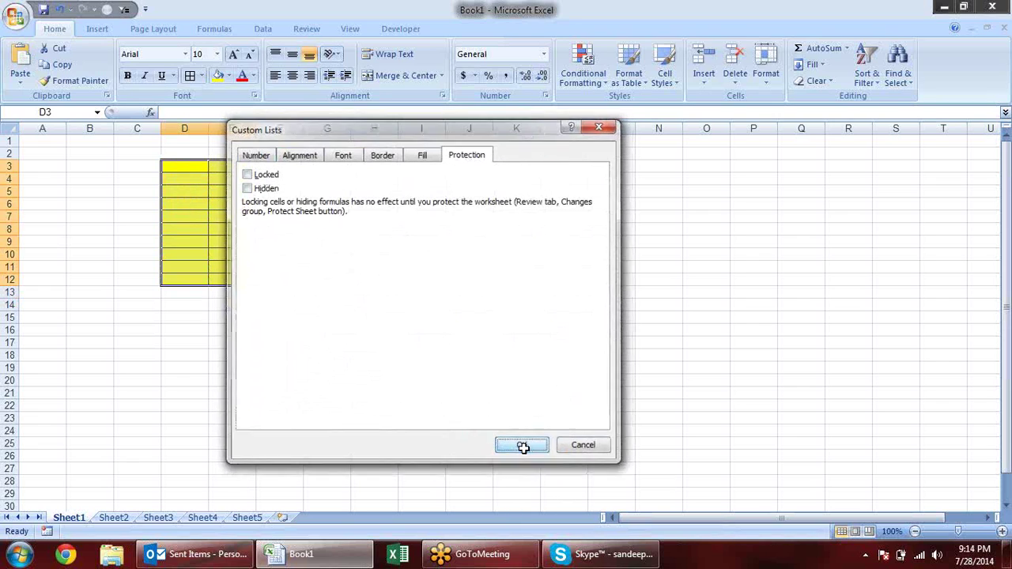
pyautogui.click(438, 404)
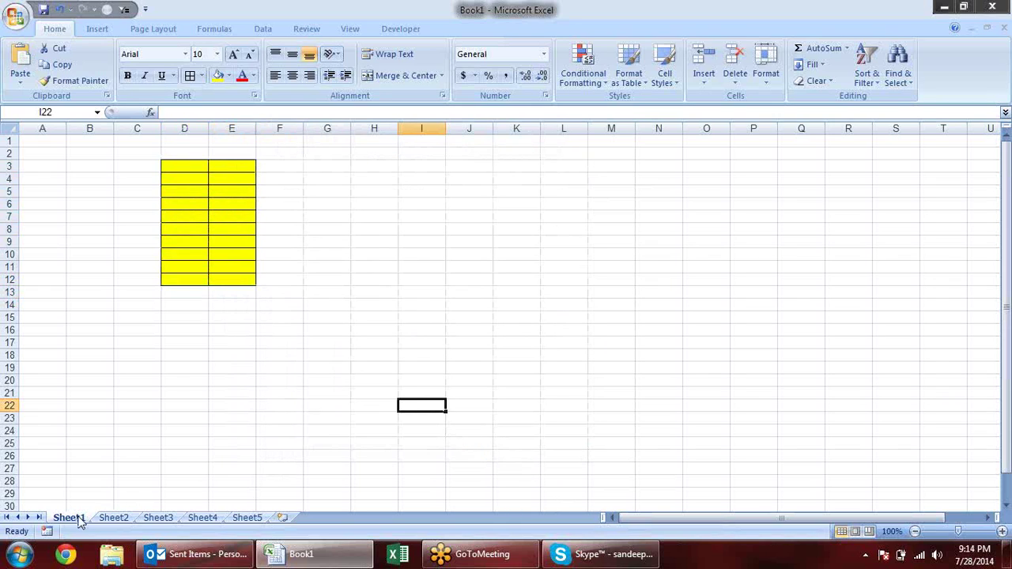
pyautogui.rightClick(80, 518)
# Protect Sheet1, then verify that editing locked cell B9 brings up the read-only warning.
pyautogui.click(141, 440)
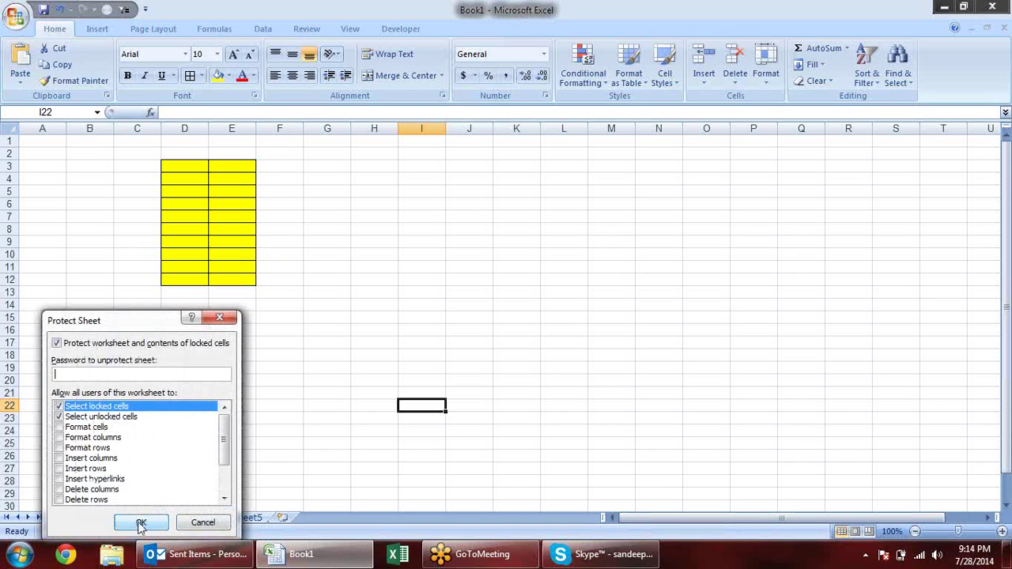
pyautogui.click(141, 523)
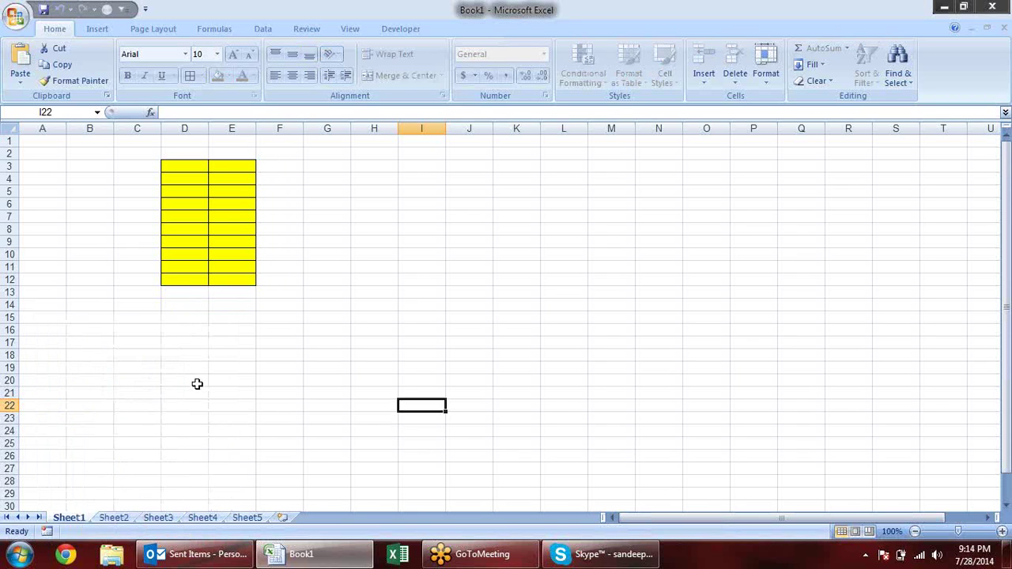
pyautogui.click(72, 245)
pyautogui.press('F2')
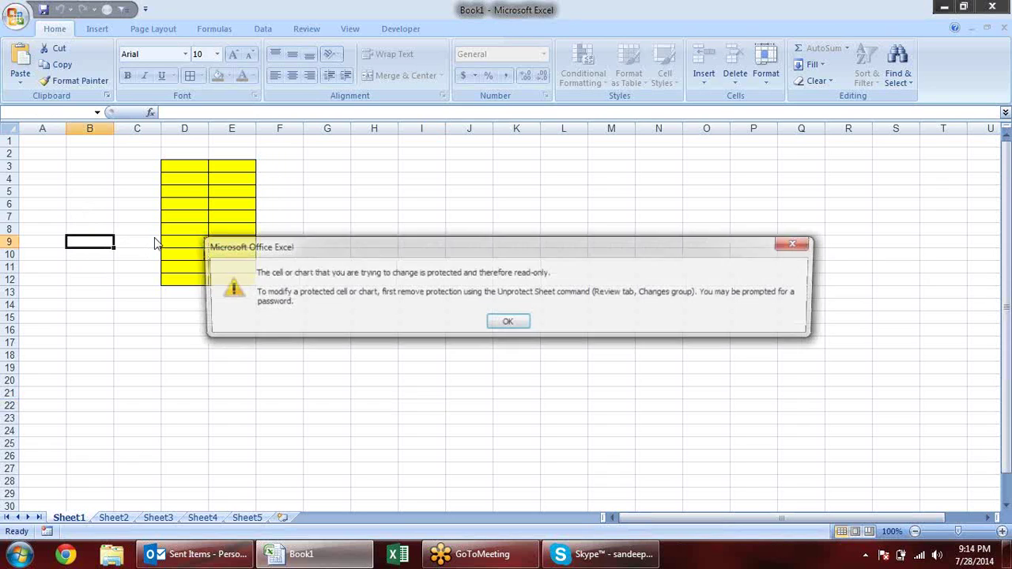
pyautogui.click(509, 322)
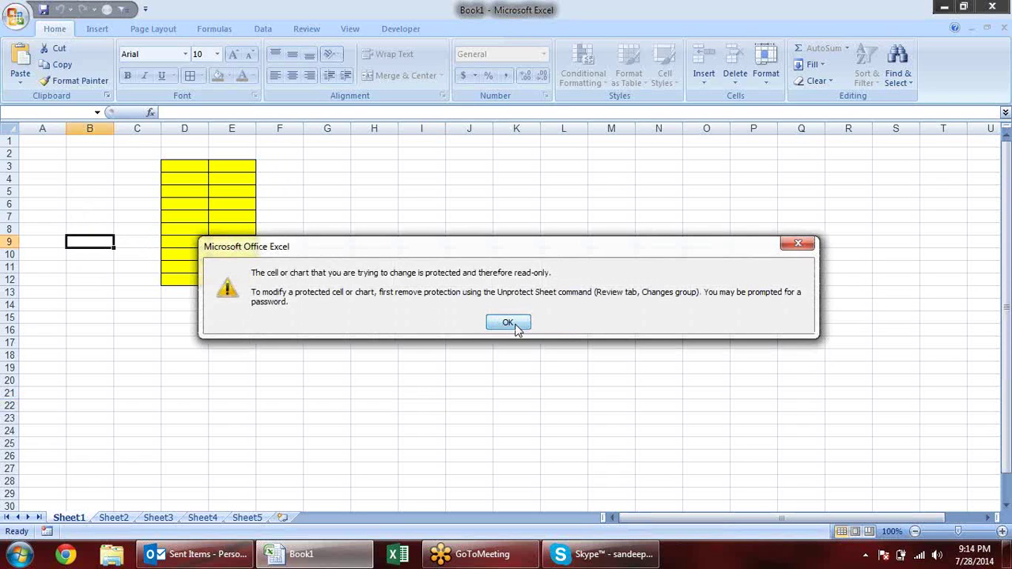
pyautogui.click(203, 167)
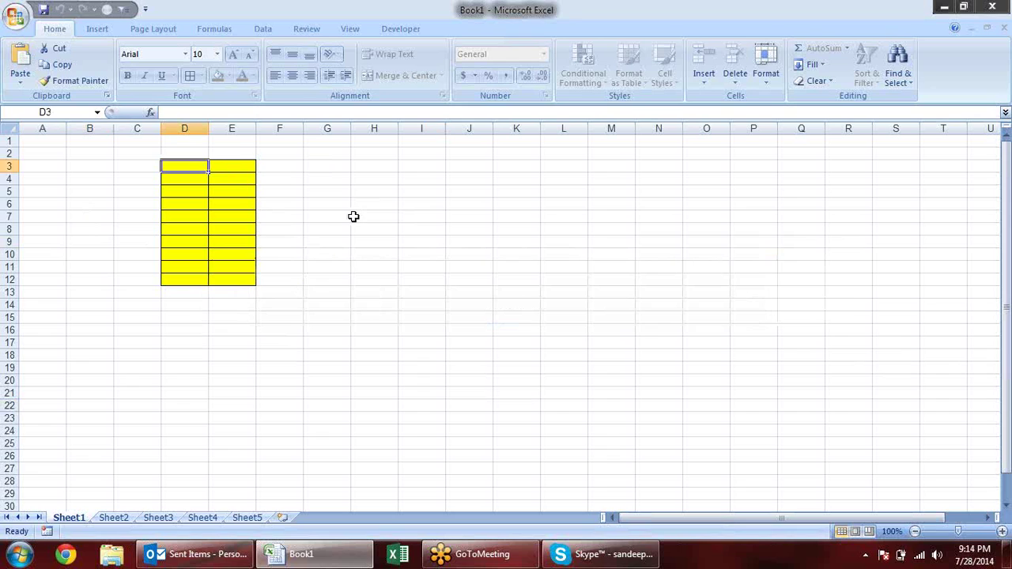
# Type a first name into unlocked cell D3 and a last name into E3.
pyautogui.press('Tab')
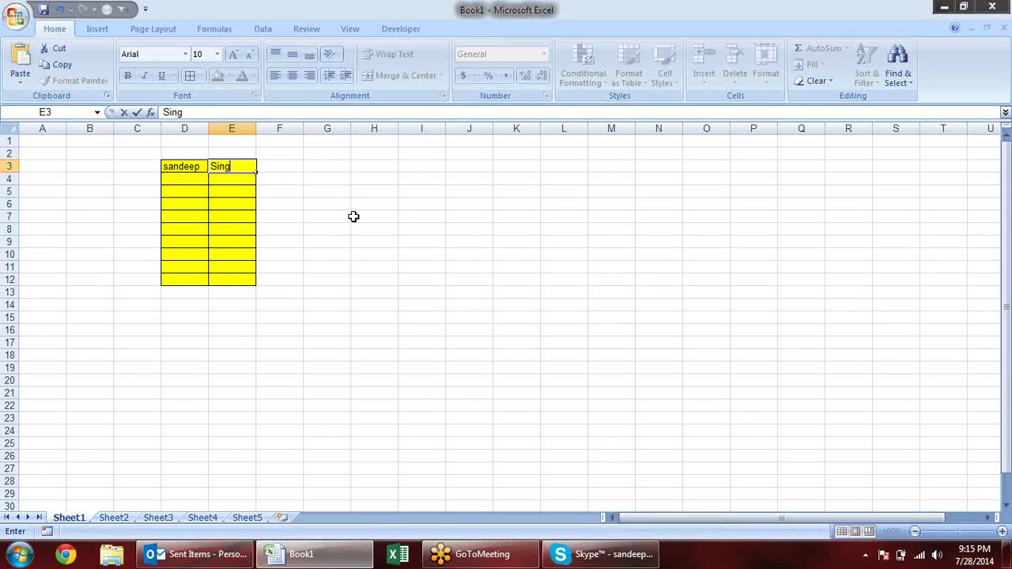
pyautogui.press('Return')
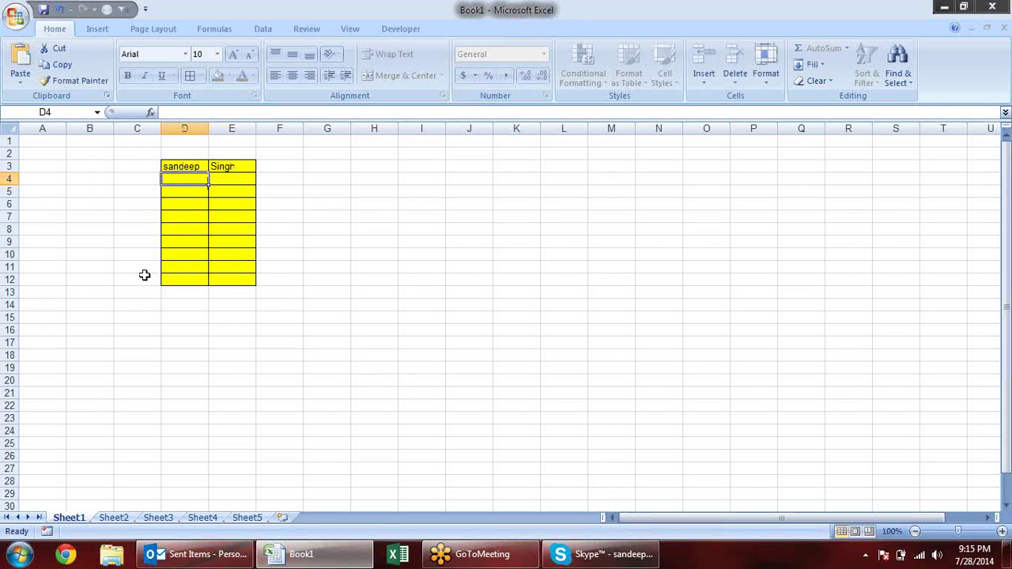
pyautogui.moveTo(10, 153); pyautogui.dragTo(24, 308)
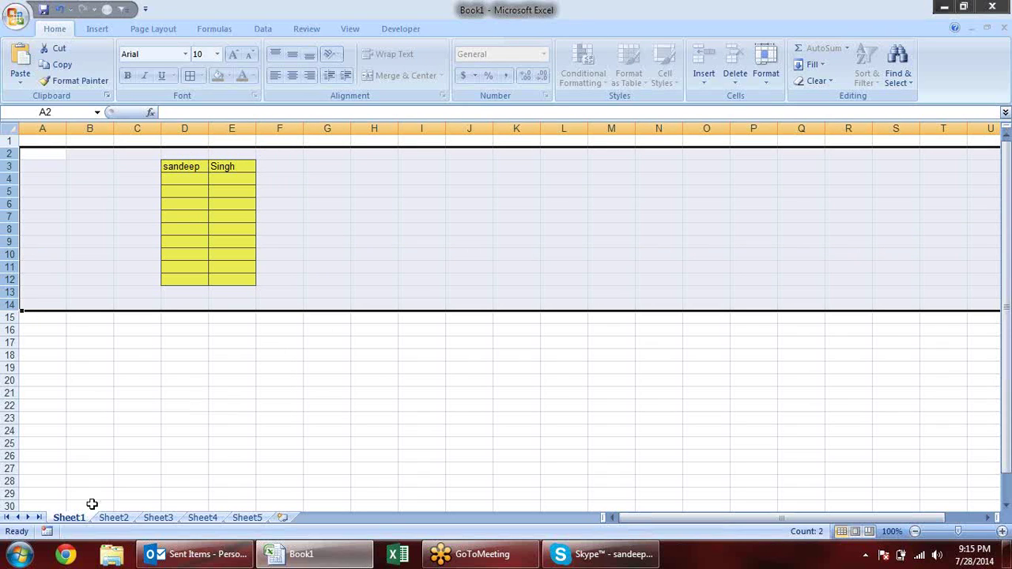
pyautogui.click(107, 416)
# Unprotect Sheet1 and clear all contents and formatting from rows 3–12.
pyautogui.rightClick(80, 519)
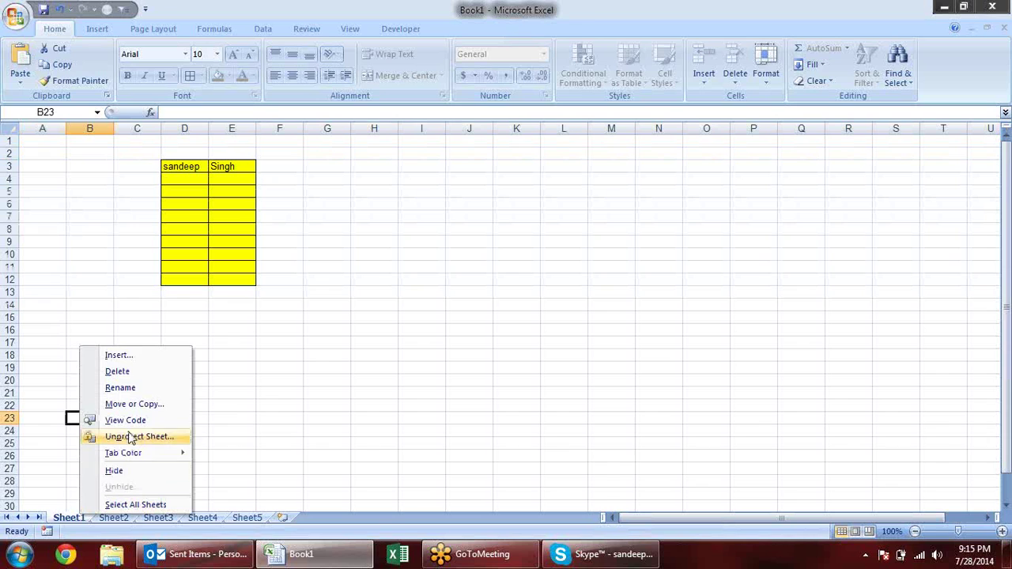
pyautogui.click(147, 437)
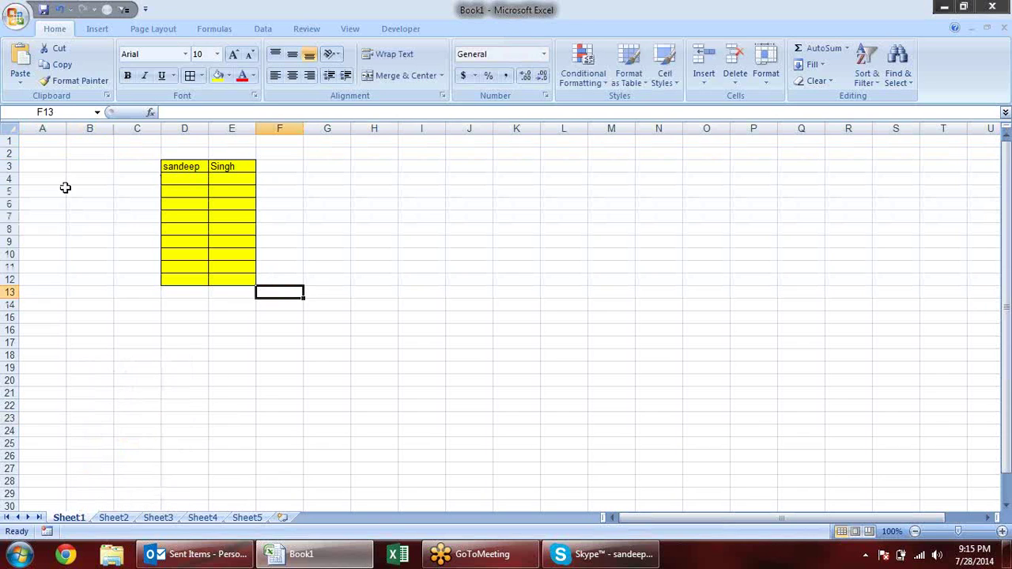
pyautogui.moveTo(10, 166); pyautogui.dragTo(15, 283)
pyautogui.hotkey('alt', 'e')
pyautogui.press('a')
pyautogui.press('a')
pyautogui.click(223, 289)
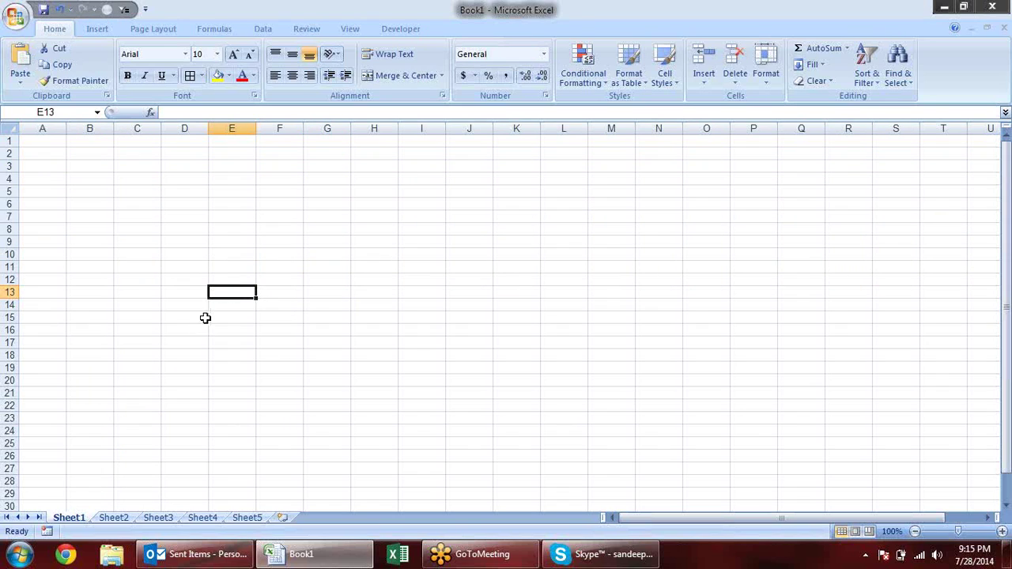
# Give cells D5:E12 a yellow fill and borders on every cell.
pyautogui.moveTo(165, 191); pyautogui.dragTo(268, 261)
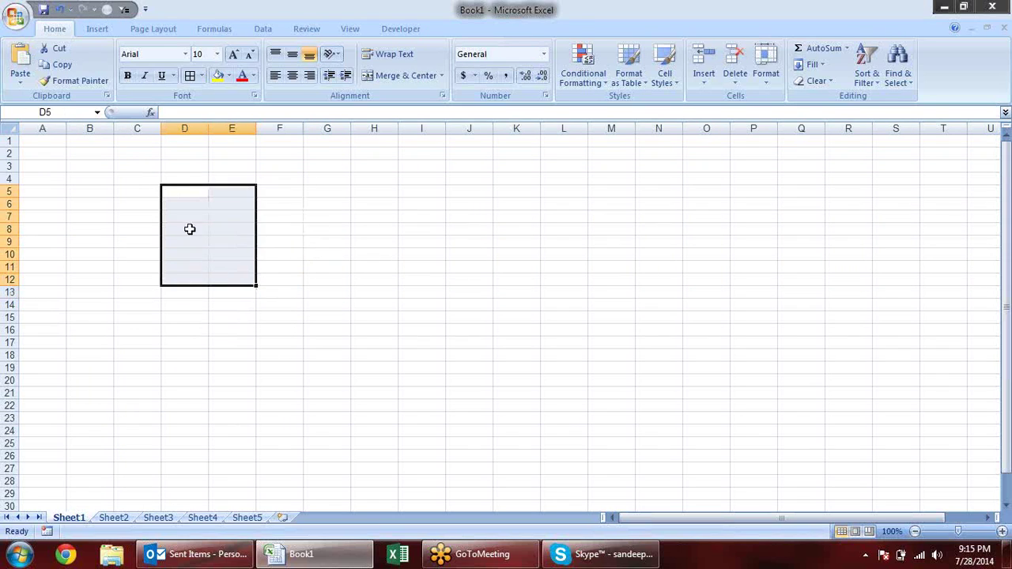
pyautogui.click(218, 75)
pyautogui.click(190, 75)
pyautogui.click(267, 267)
pyautogui.moveTo(181, 197); pyautogui.dragTo(243, 283)
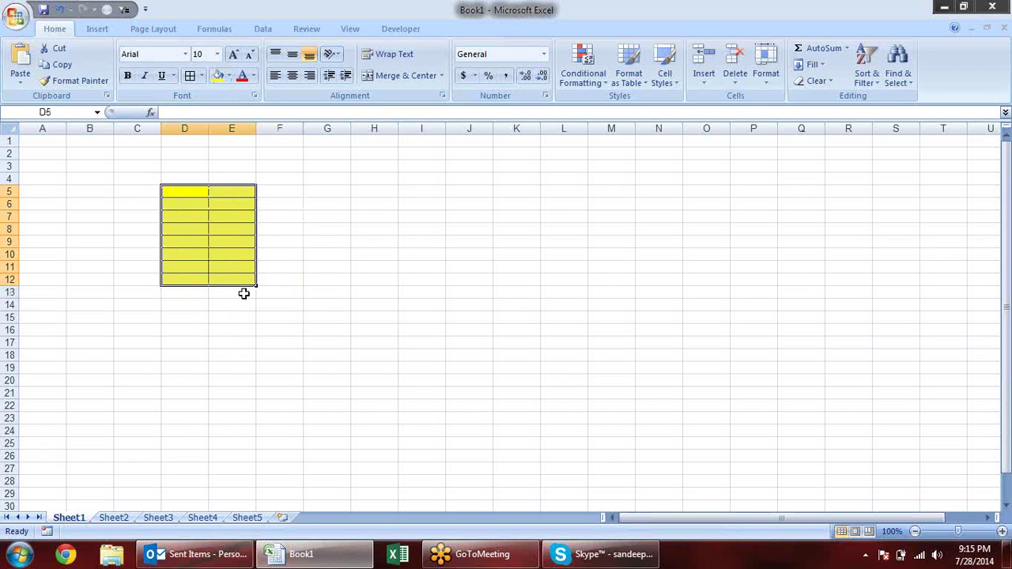
pyautogui.click(300, 340)
pyautogui.click(107, 181)
pyautogui.click(192, 153)
pyautogui.click(327, 141)
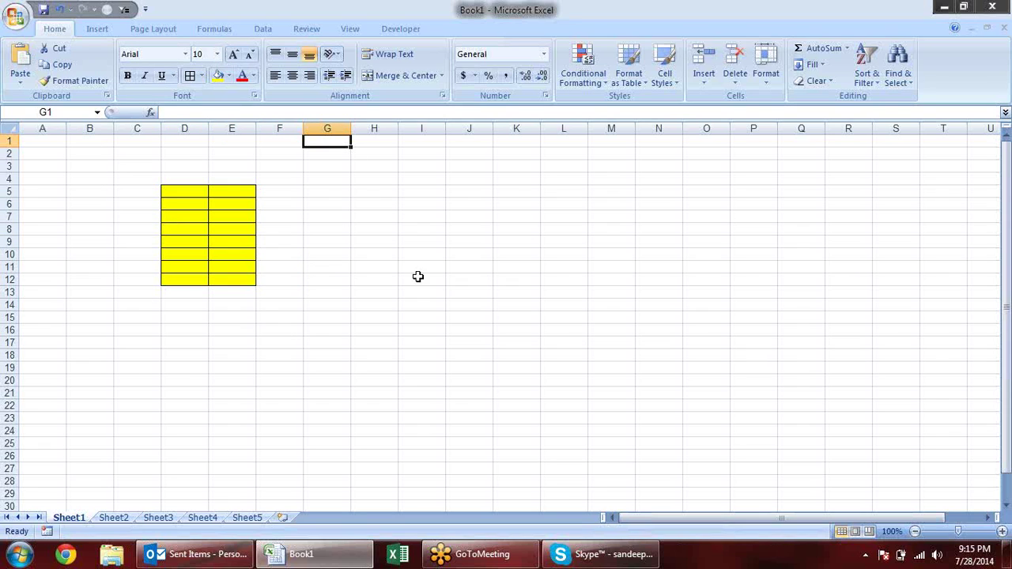
# Select the whole worksheet and turn off Locked for every cell.
pyautogui.click(11, 139)
pyautogui.click(9, 128)
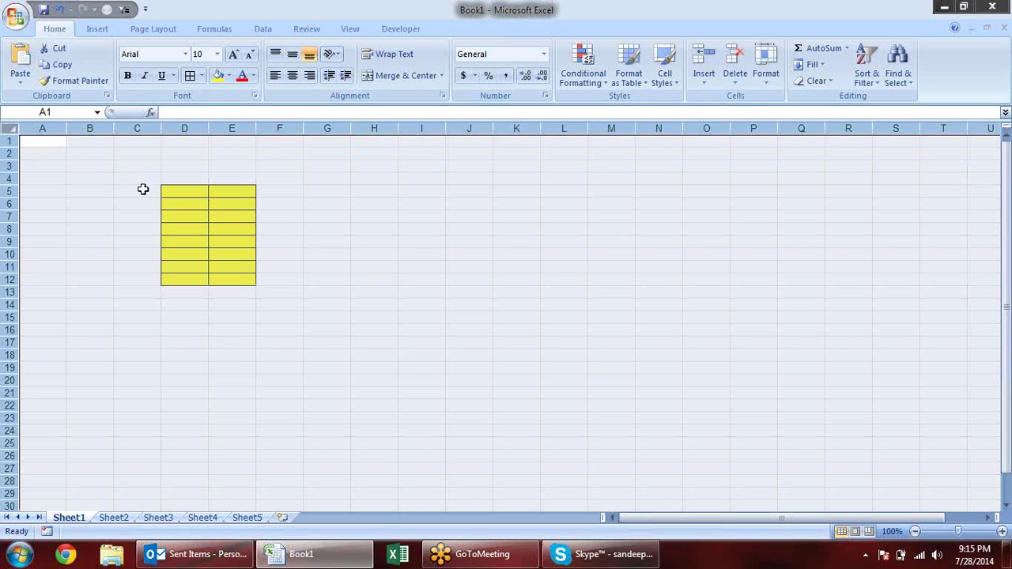
pyautogui.hotkey('ctrl', '1')
pyautogui.click(265, 178)
pyautogui.click(522, 445)
pyautogui.click(315, 318)
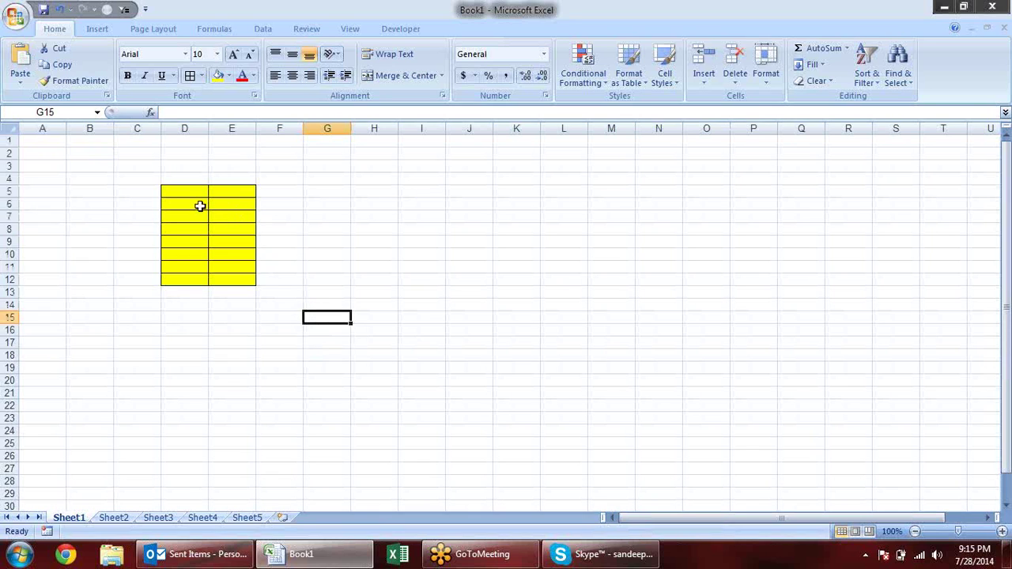
# Turn Locked back on for the yellow block D5:E12 only.
pyautogui.moveTo(182, 192); pyautogui.dragTo(244, 283)
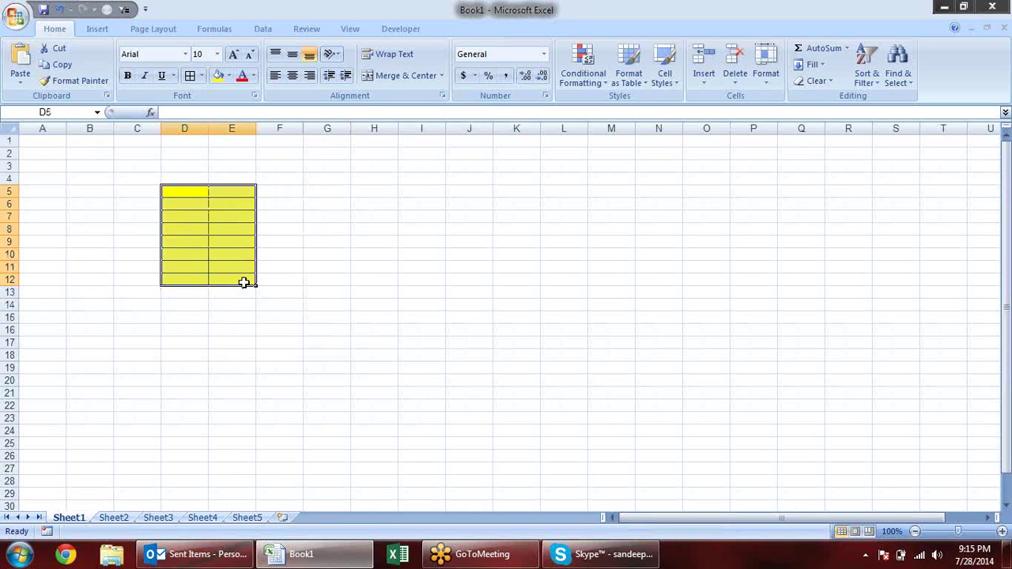
pyautogui.hotkey('ctrl', '1')
pyautogui.click(264, 173)
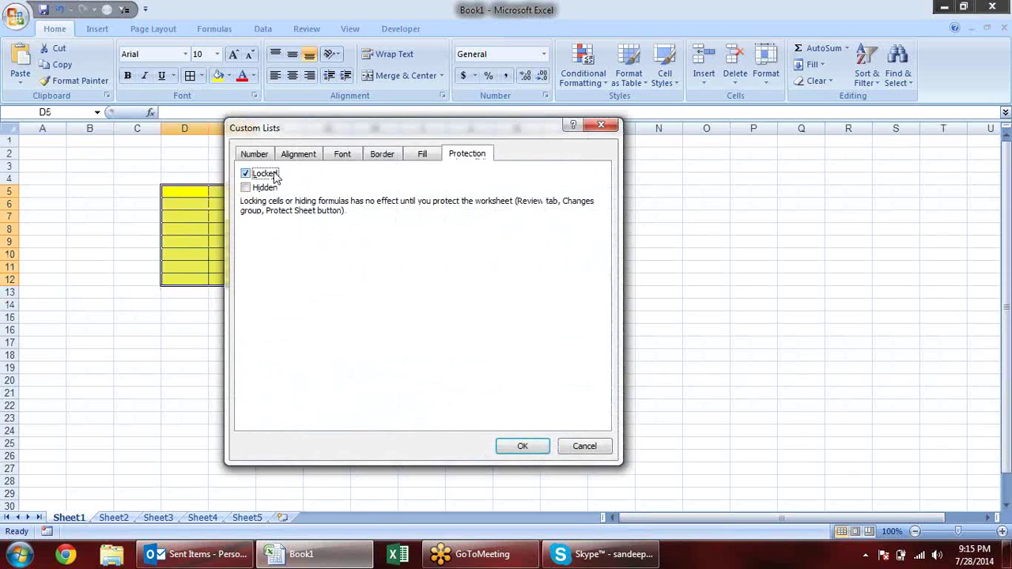
pyautogui.click(521, 446)
pyautogui.click(374, 355)
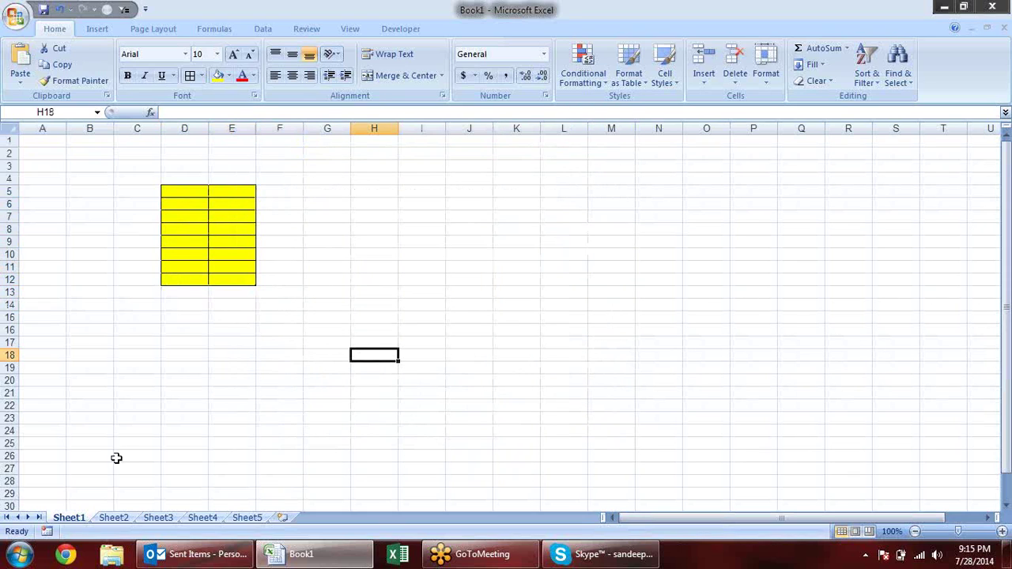
pyautogui.rightClick(77, 522)
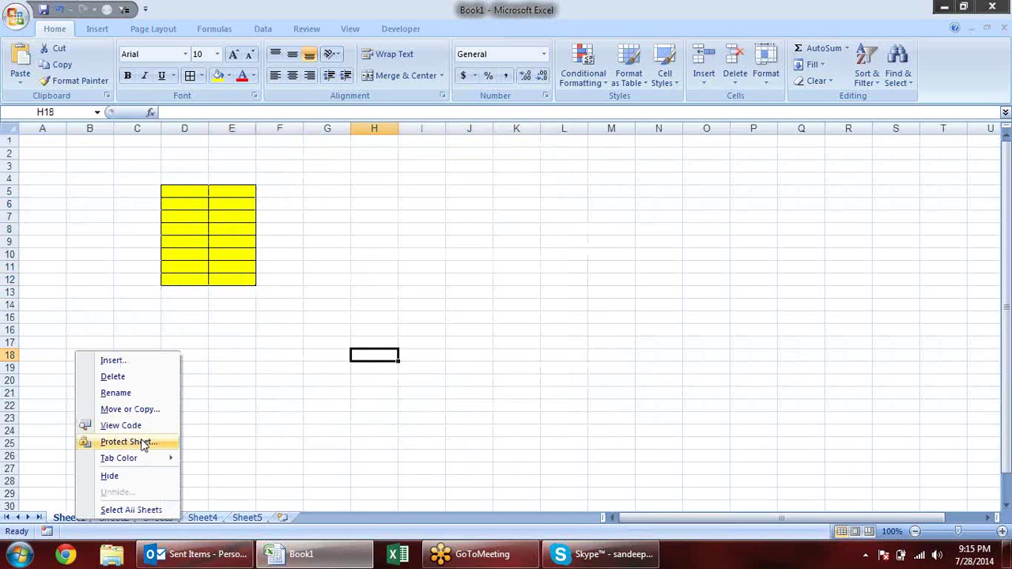
# Protect Sheet1 and type test entries 'dfg' and 'fdg' into cells outside the yellow block.
pyautogui.click(158, 443)
pyautogui.press('Return')
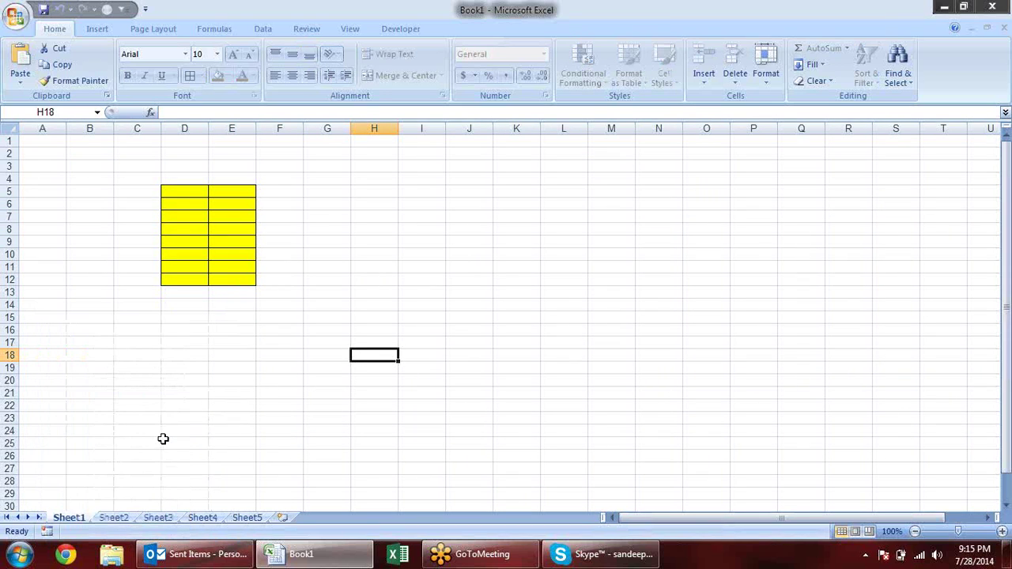
pyautogui.press('Tab')
pyautogui.write('dfg')
pyautogui.press('Tab')
pyautogui.write('dfg')
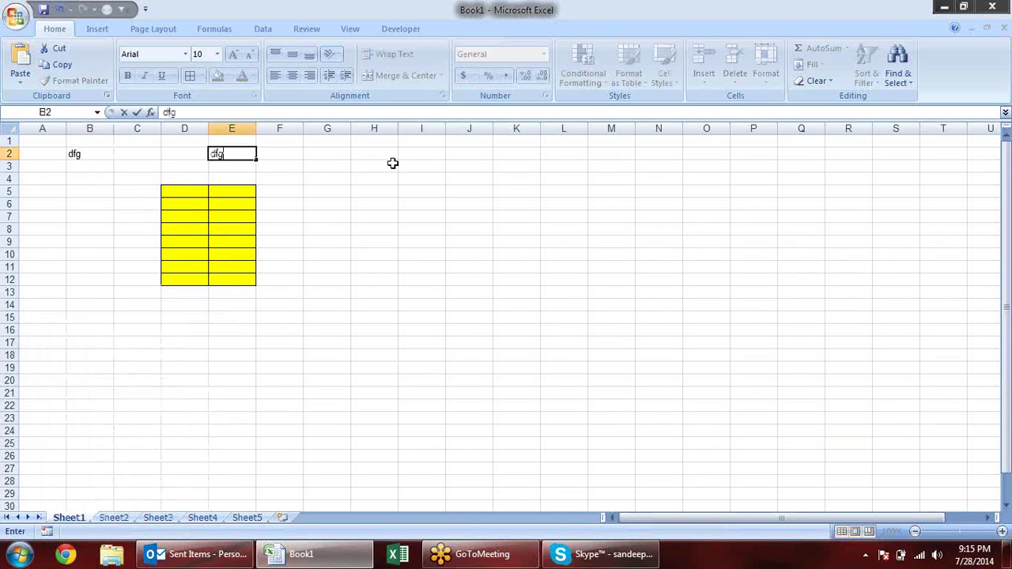
pyautogui.click(392, 163)
pyautogui.write('fdg')
pyautogui.click(317, 252)
pyautogui.write('dfg')
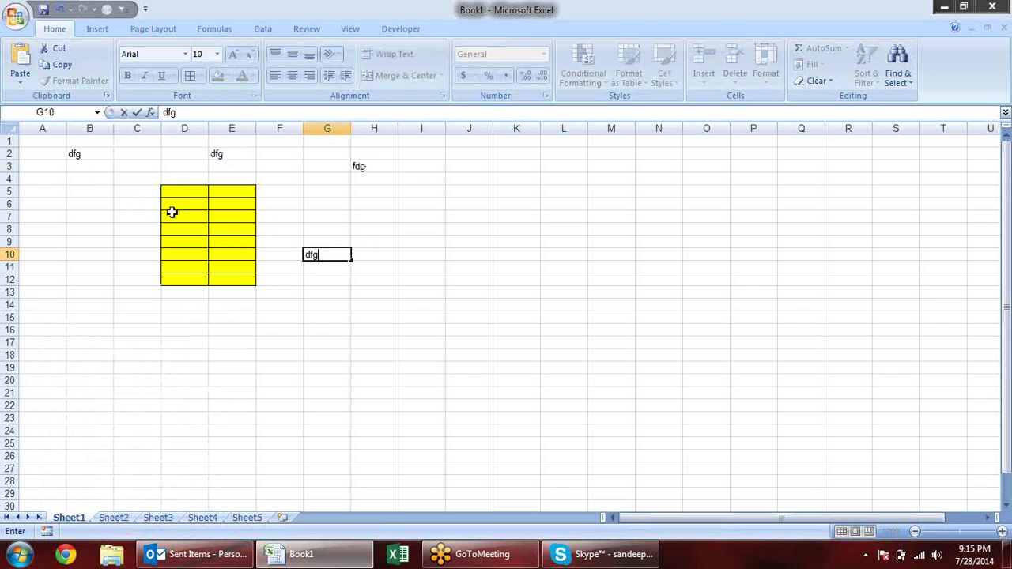
pyautogui.click(171, 211)
# Try typing in locked D5, dismiss the read-only warning, then unprotect Sheet1.
pyautogui.click(194, 190)
pyautogui.write('d')
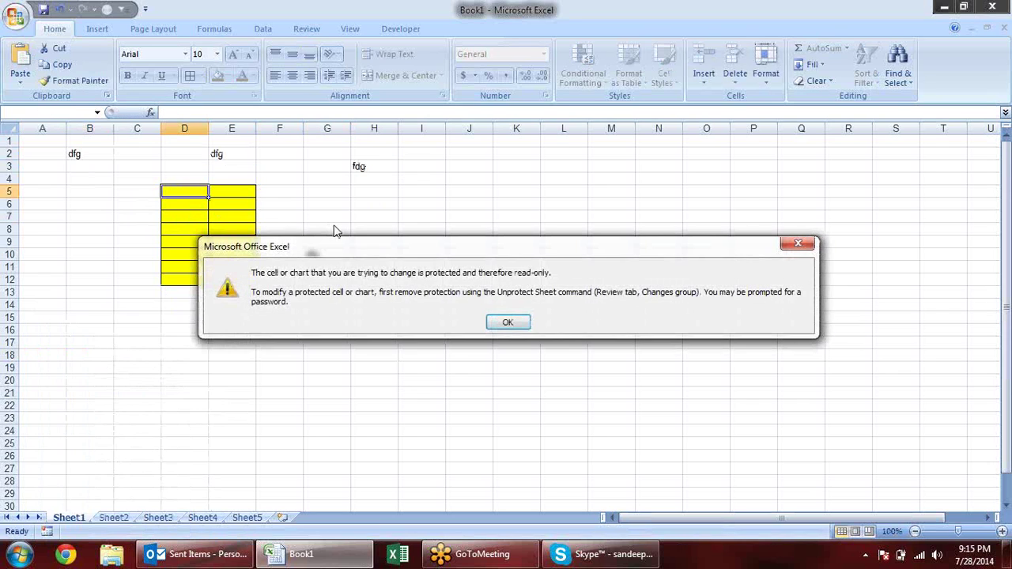
pyautogui.click(519, 324)
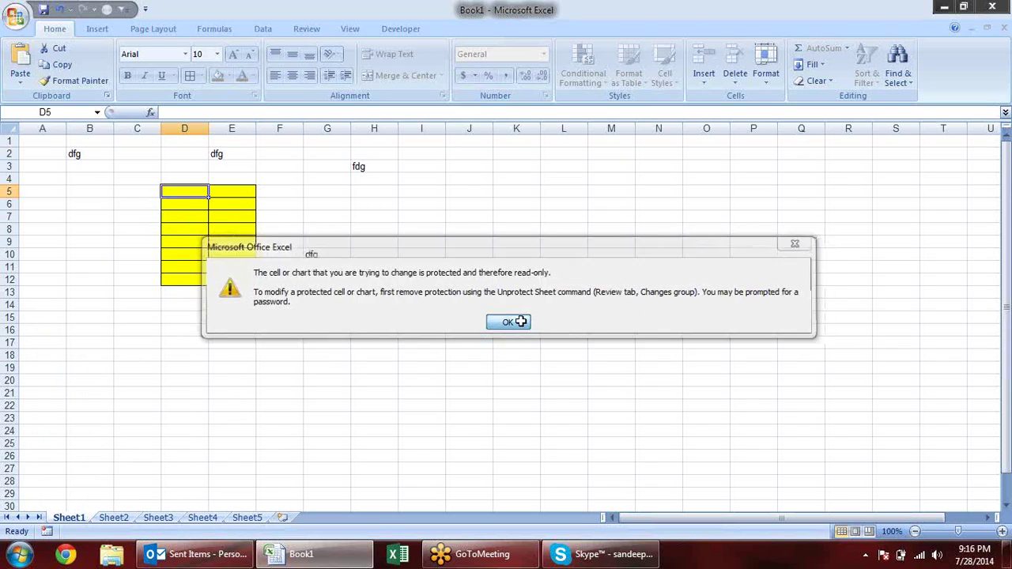
pyautogui.rightClick(81, 519)
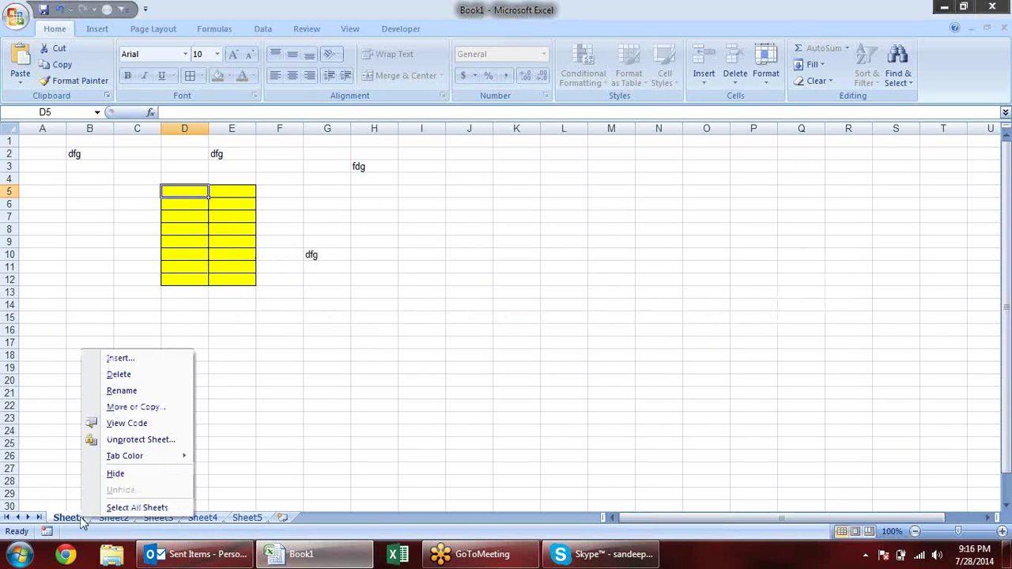
pyautogui.click(129, 439)
pyautogui.click(387, 355)
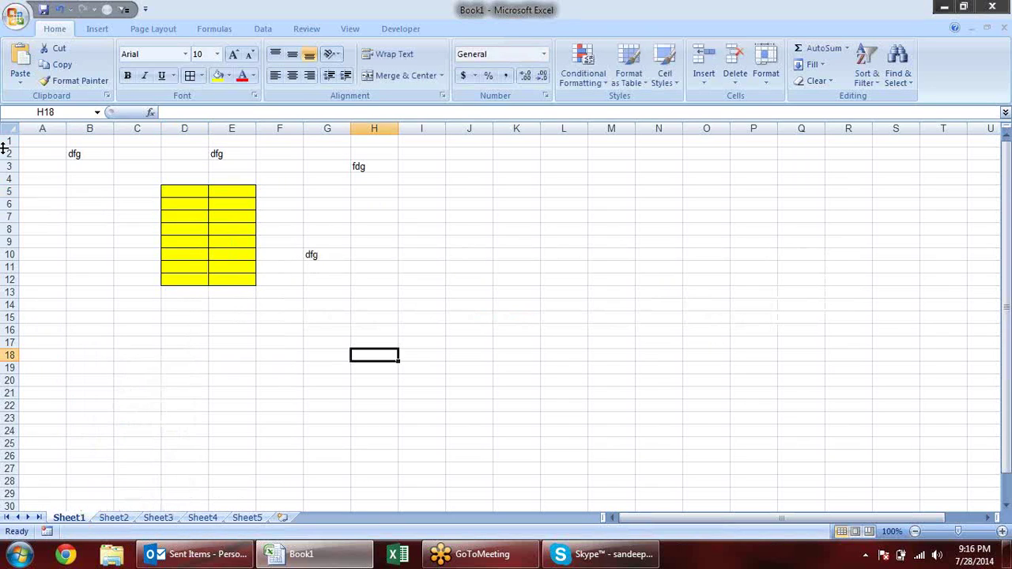
# Delete rows 2 through 15, emptying the sheet.
pyautogui.moveTo(4, 153); pyautogui.dragTo(33, 318)
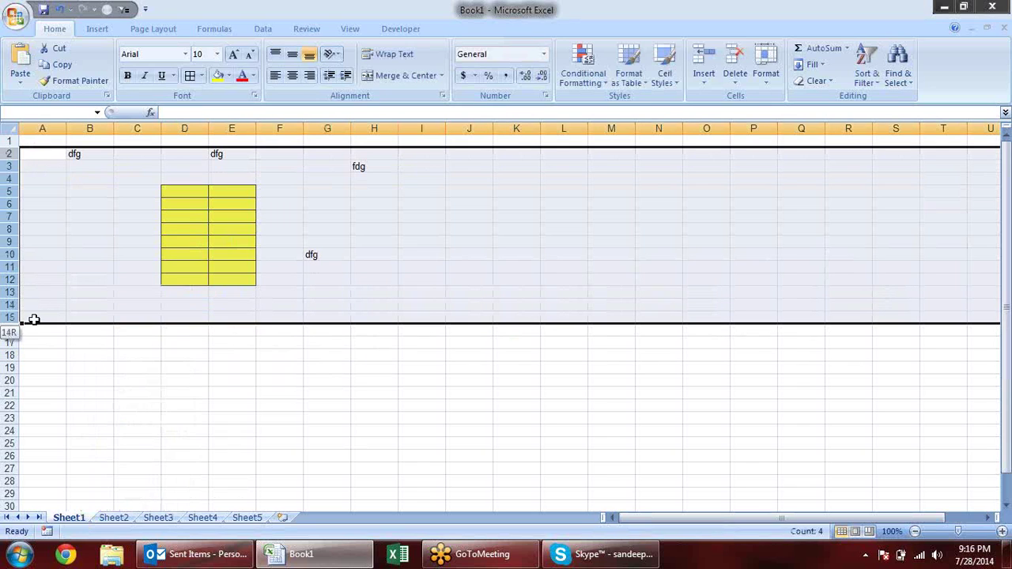
pyautogui.hotkey('ctrl', '-')
pyautogui.click(230, 329)
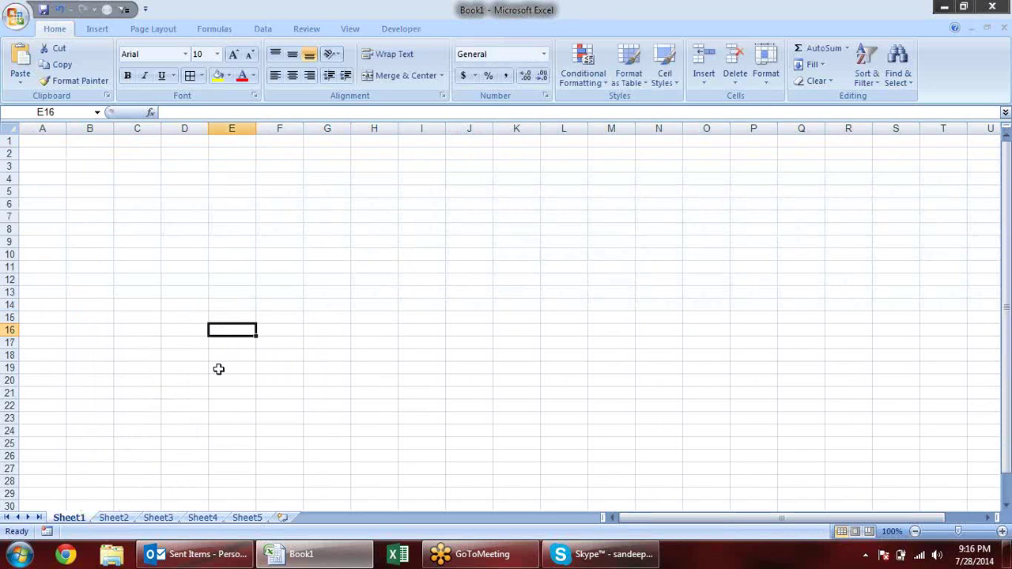
pyautogui.click(148, 191)
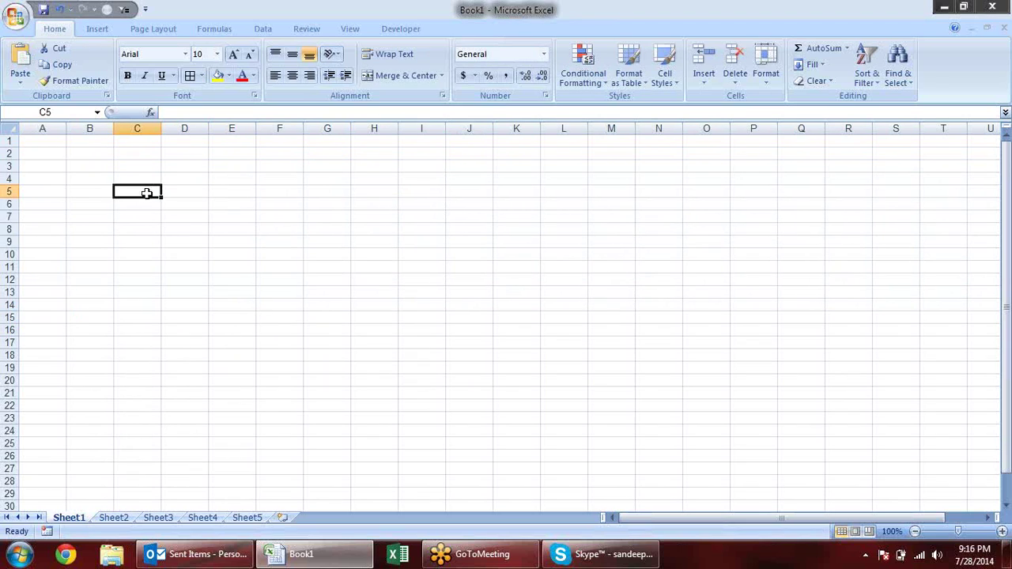
# Enter 'Name' in C2, fill D2 yellow, and widen column D.
pyautogui.click(140, 153)
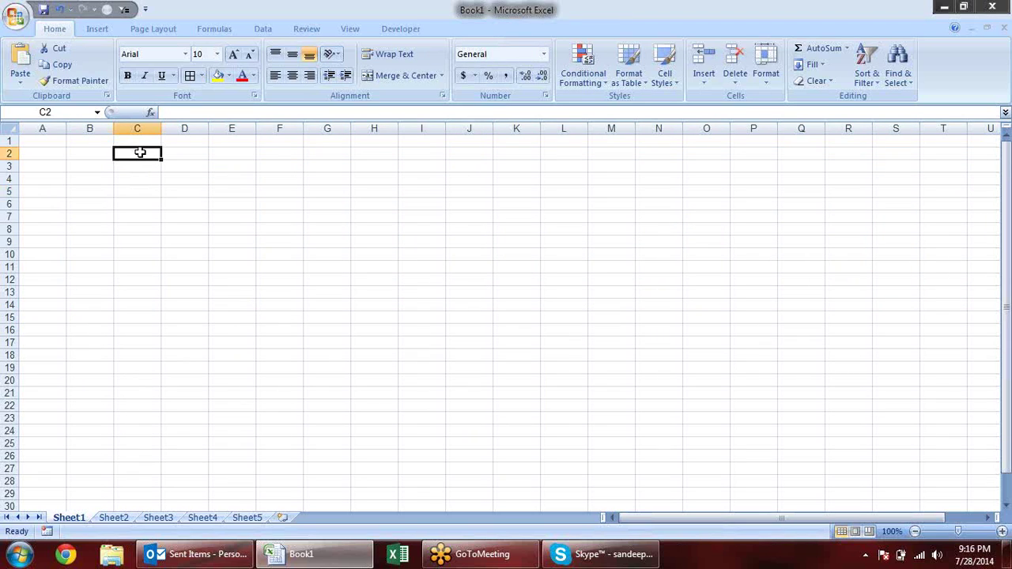
pyautogui.write('Name')
pyautogui.press('Tab')
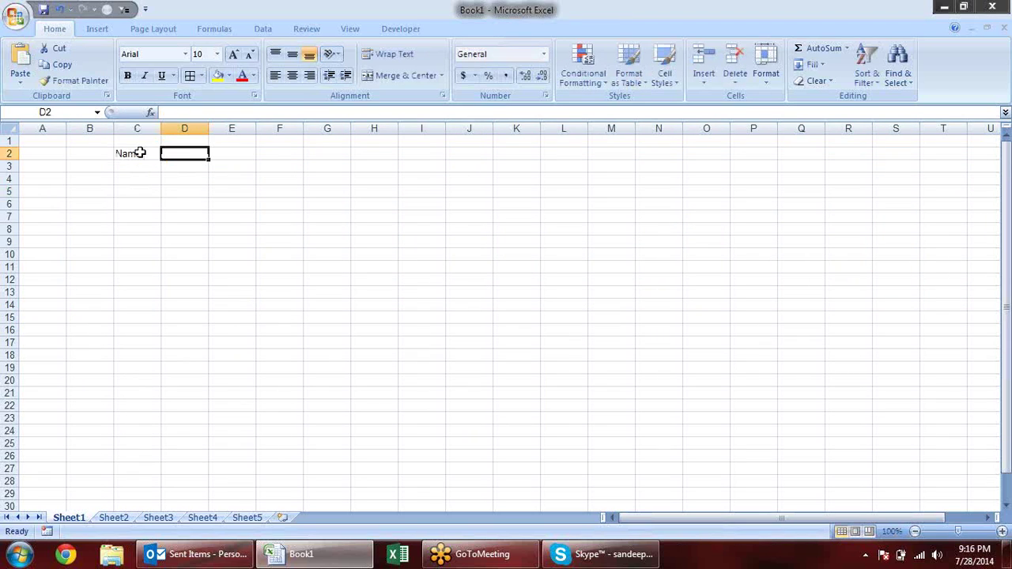
pyautogui.click(217, 75)
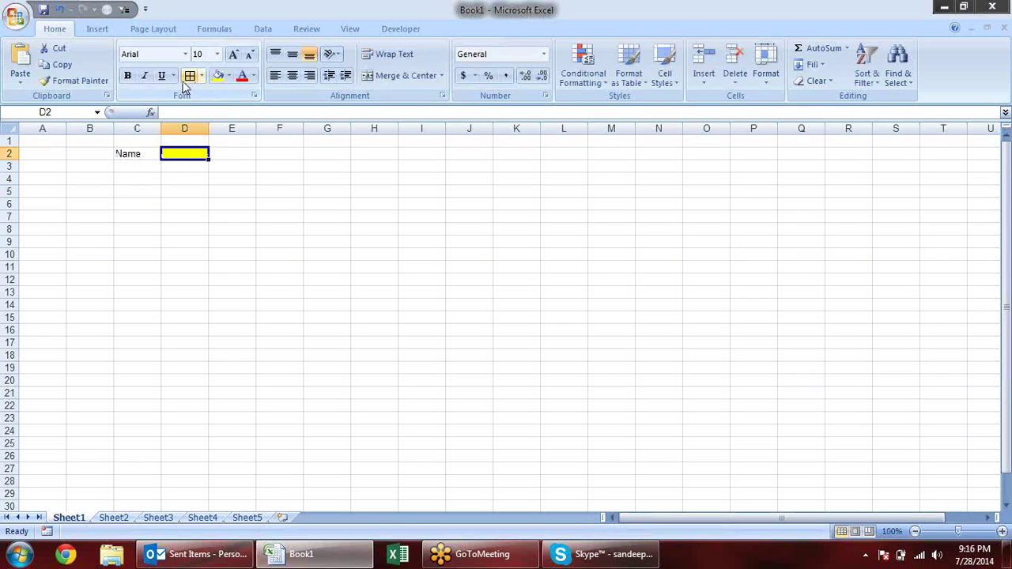
pyautogui.moveTo(209, 128); pyautogui.dragTo(337, 133)
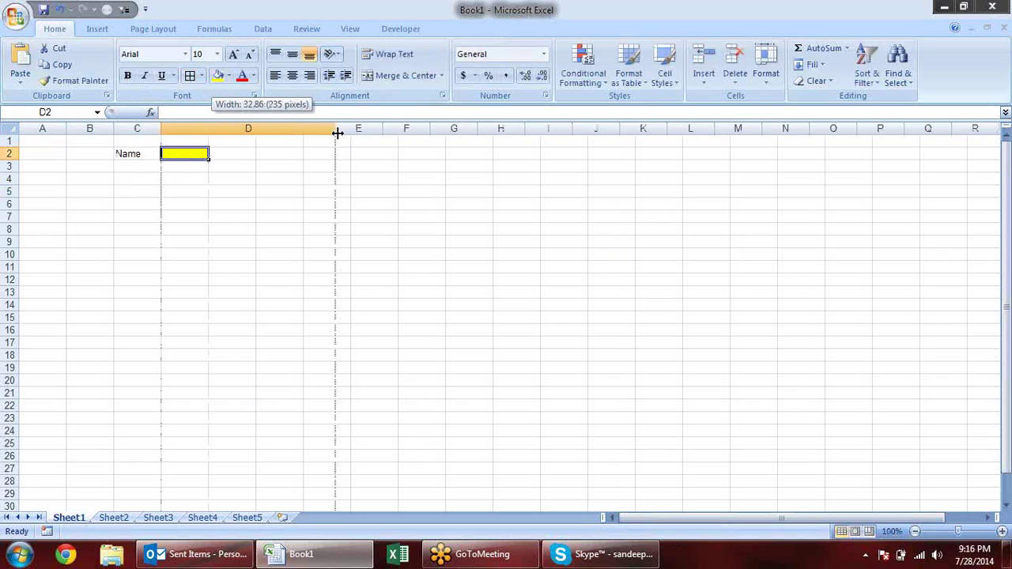
# Add 'City' in C4 and 'Mobile' in C6, filling D4 and D6 yellow.
pyautogui.click(138, 180)
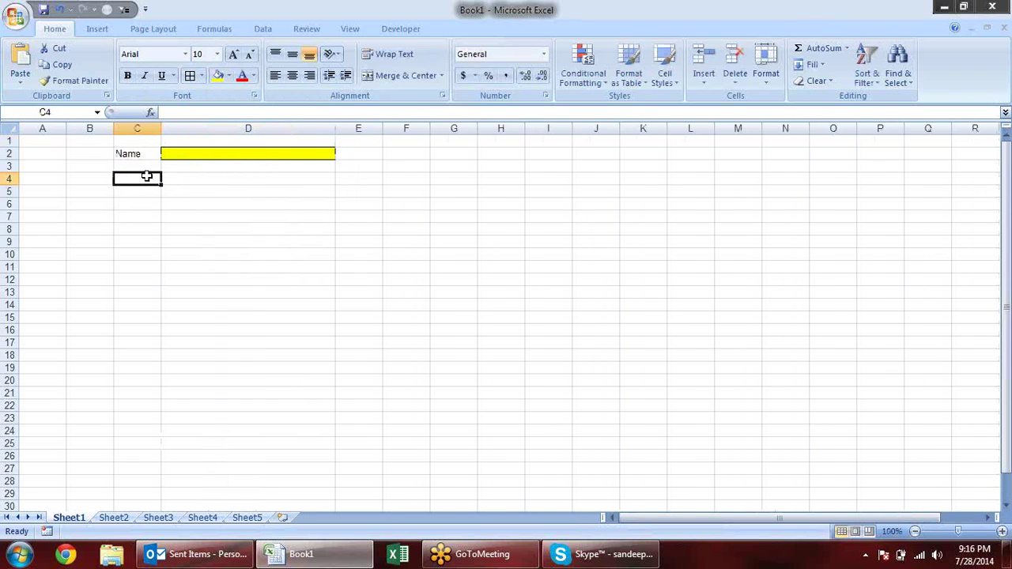
pyautogui.write('City')
pyautogui.press('Tab')
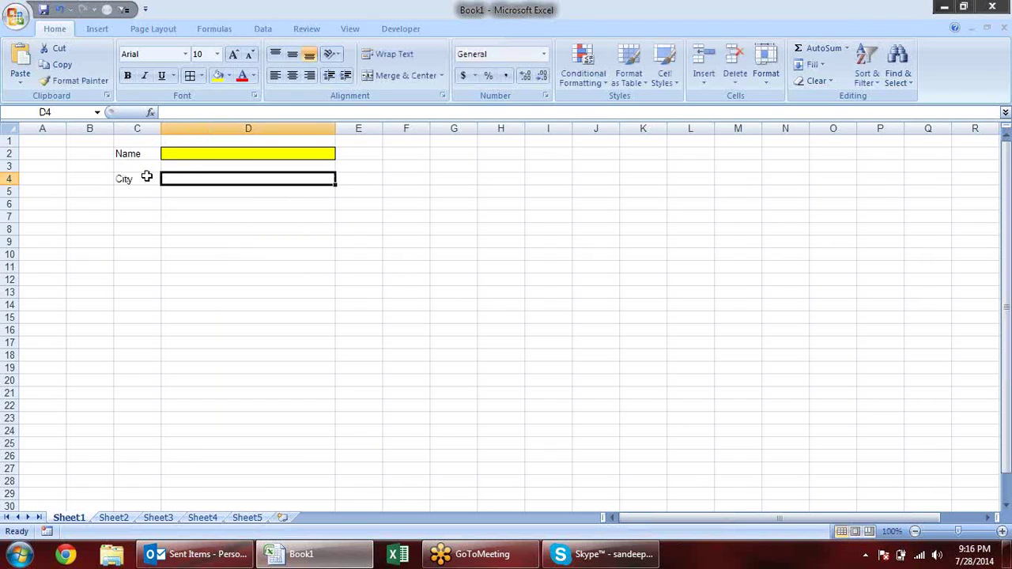
pyautogui.click(217, 75)
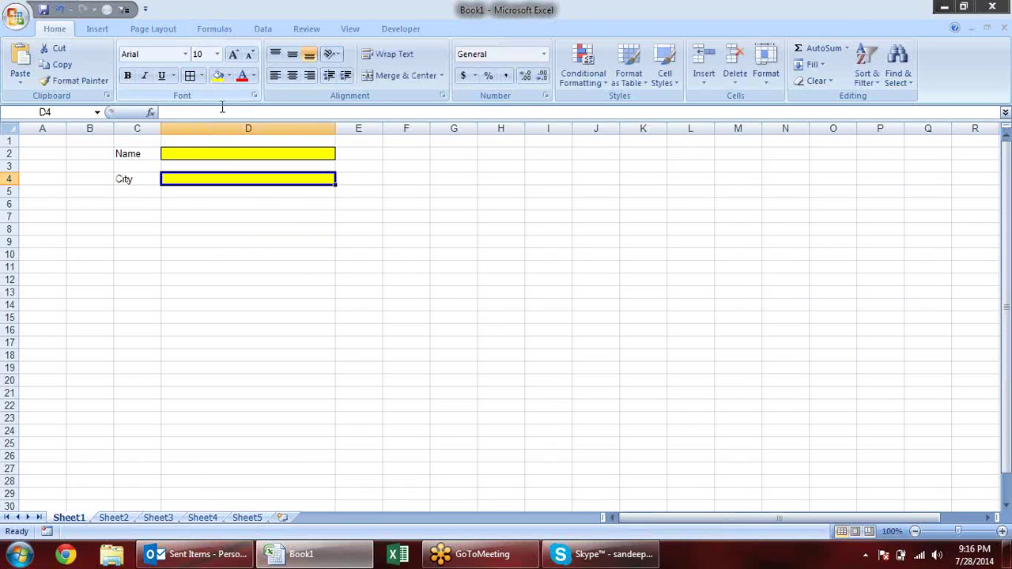
pyautogui.click(140, 204)
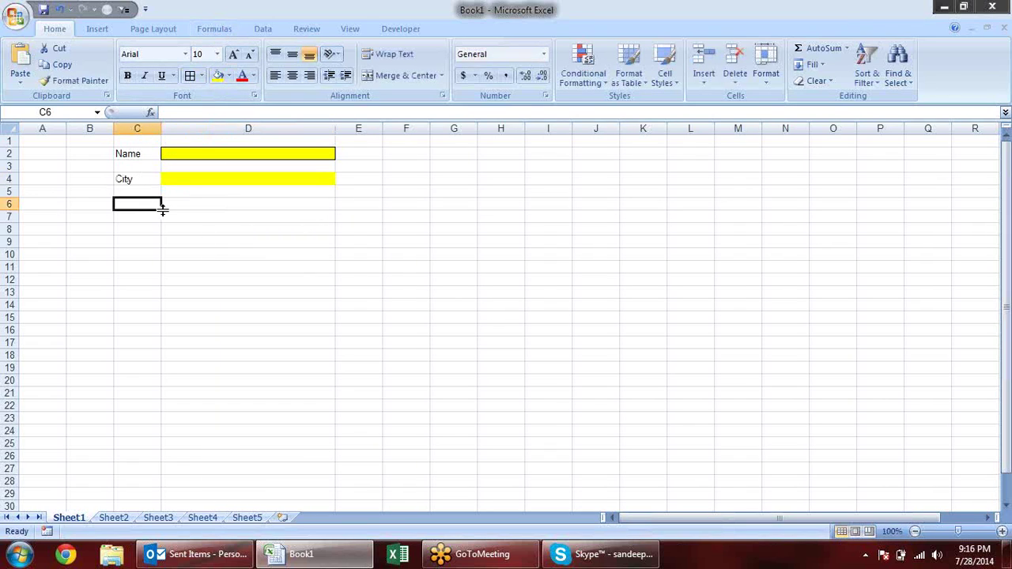
pyautogui.write('M')
pyautogui.press('Tab')
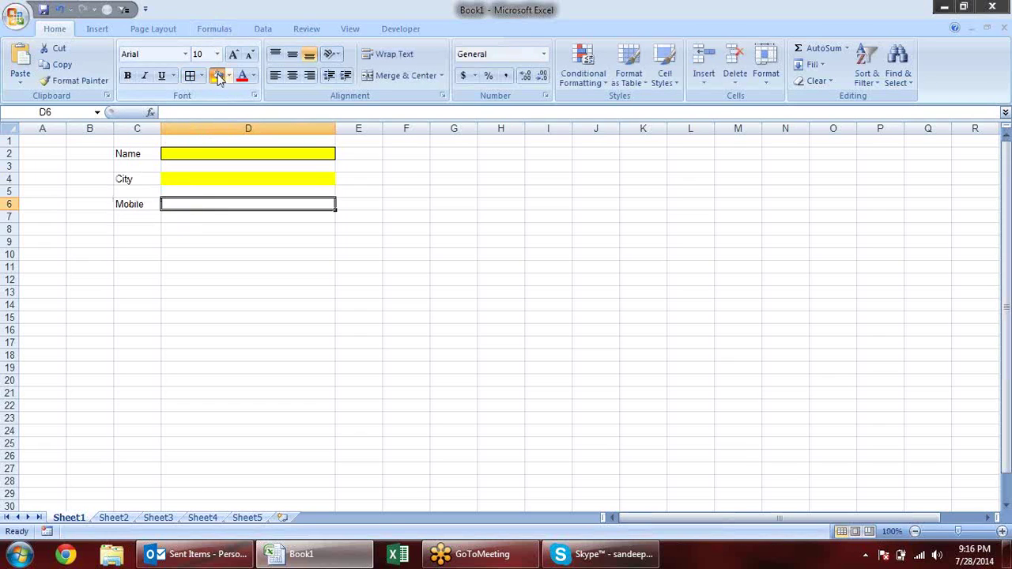
pyautogui.click(221, 77)
# Select the input cells D4 and D2 and nearby empty cells to review the form.
pyautogui.click(223, 179)
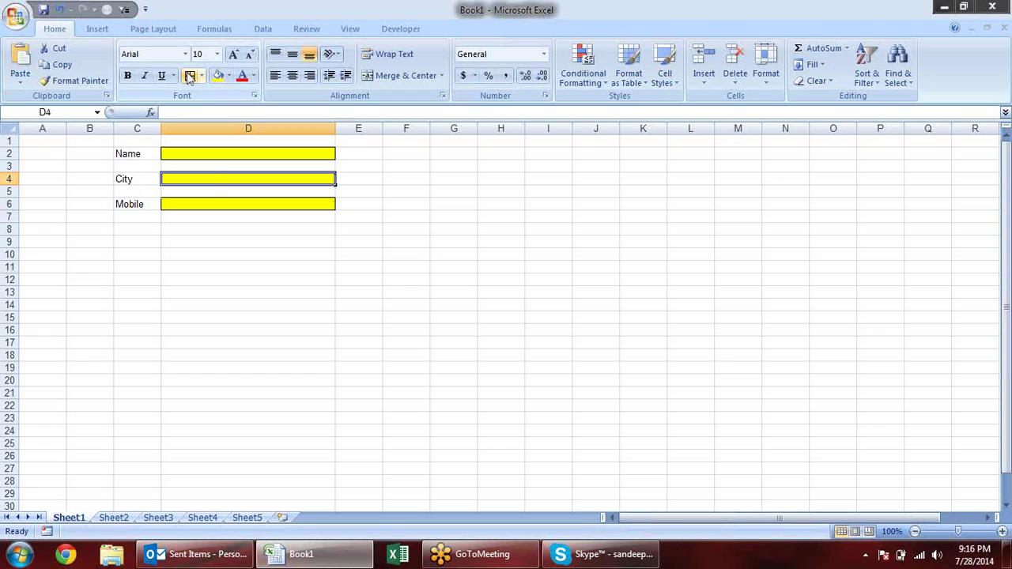
pyautogui.click(452, 231)
pyautogui.click(143, 242)
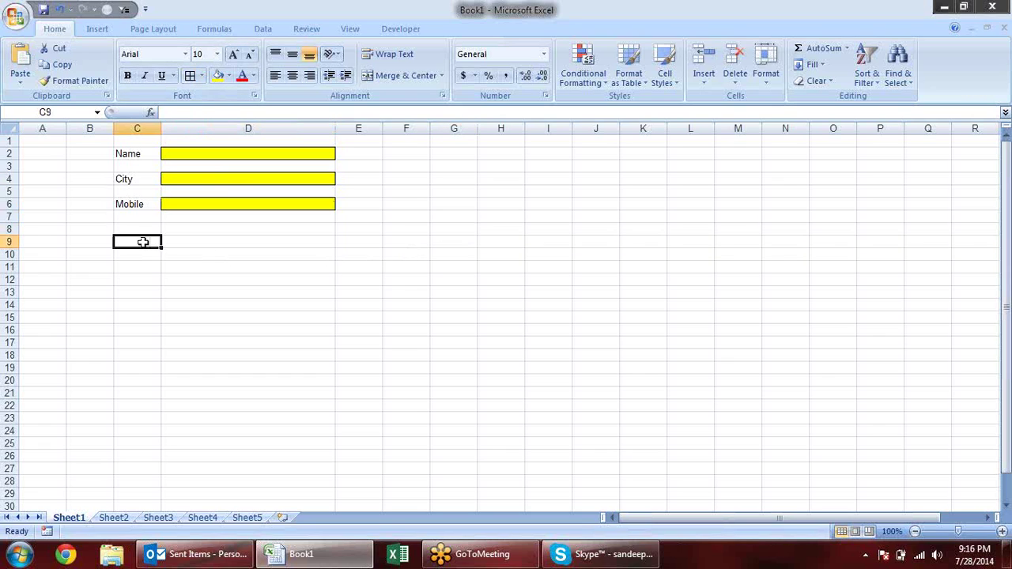
pyautogui.click(59, 155)
pyautogui.click(409, 150)
pyautogui.click(413, 255)
pyautogui.click(248, 154)
pyautogui.click(252, 195)
pyautogui.click(257, 213)
pyautogui.click(251, 176)
pyautogui.click(253, 156)
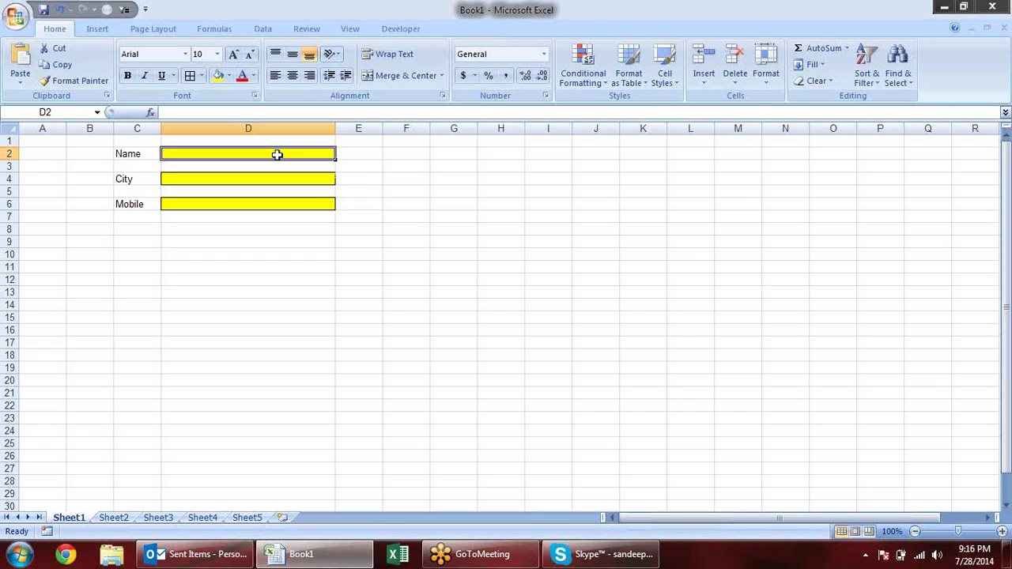
# Select the D4 and D6 input cells and confirm their Format Cells protection settings.
pyautogui.click(301, 180)
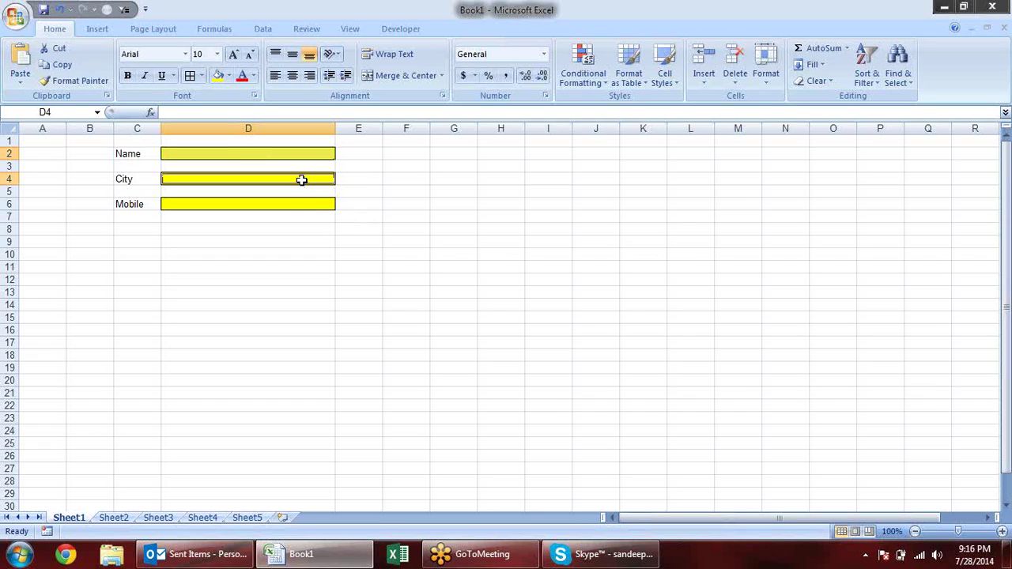
pyautogui.click(283, 207)
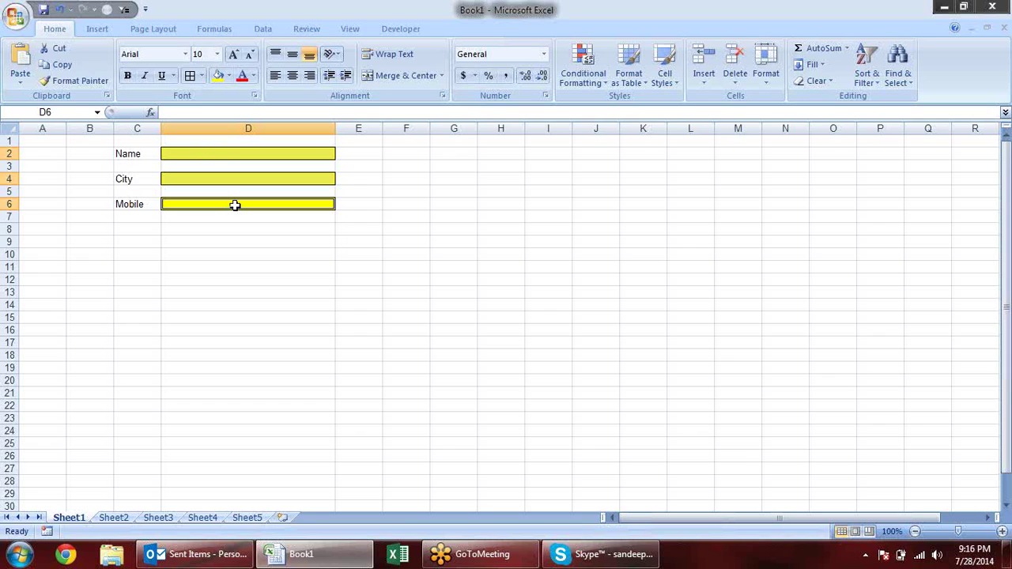
pyautogui.hotkey('ctrl', '1')
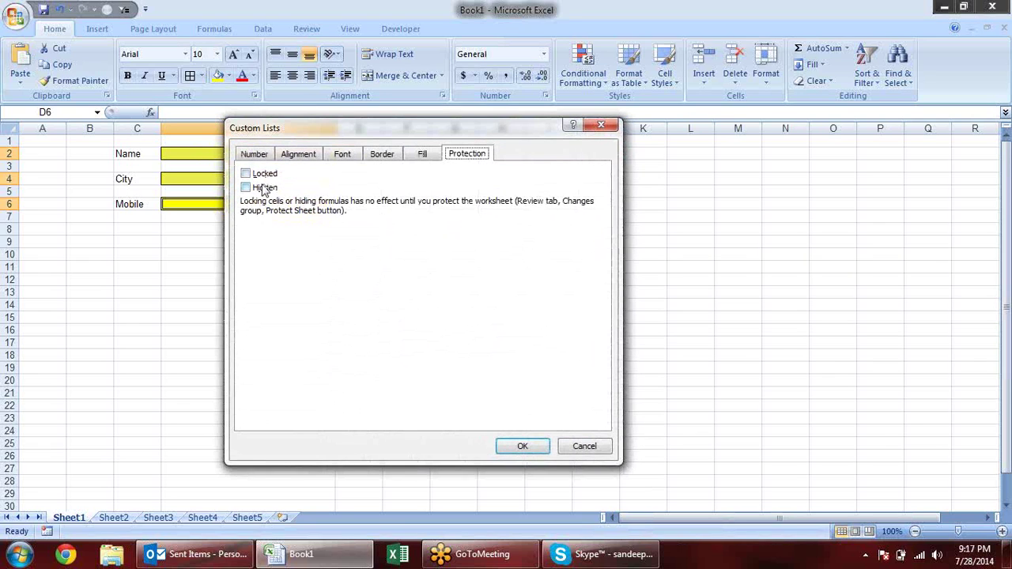
pyautogui.click(524, 446)
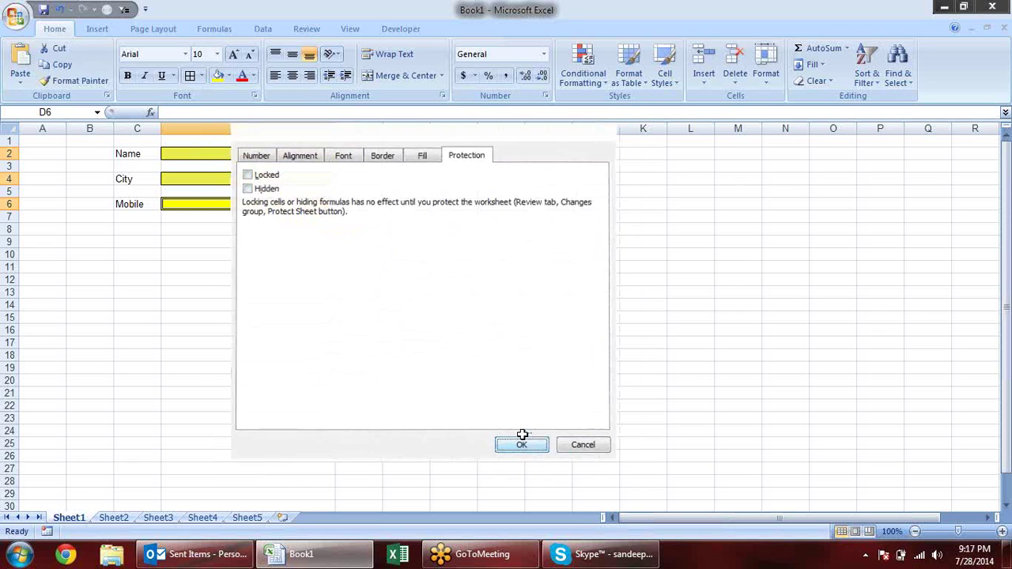
# Select the whole worksheet and mark every cell as Locked.
pyautogui.click(15, 130)
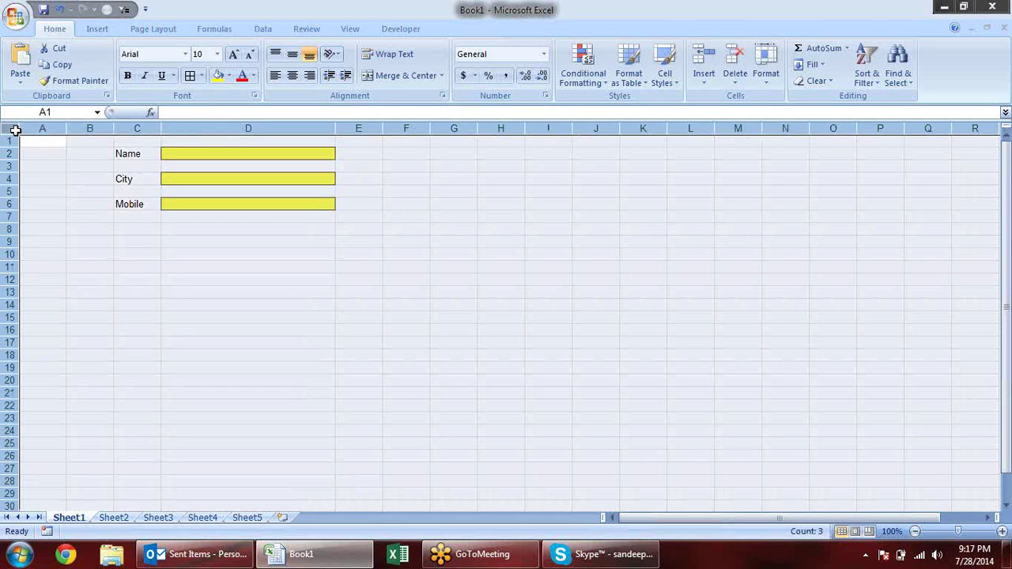
pyautogui.write('1')
pyautogui.press('Escape')
pyautogui.hotkey('ctrl', '1')
pyautogui.click(245, 173)
pyautogui.click(522, 445)
# Unlock the three yellow input cells D2, D4 and D6.
pyautogui.click(294, 152)
pyautogui.click(302, 184)
pyautogui.click(307, 206)
pyautogui.hotkey('ctrl', '1')
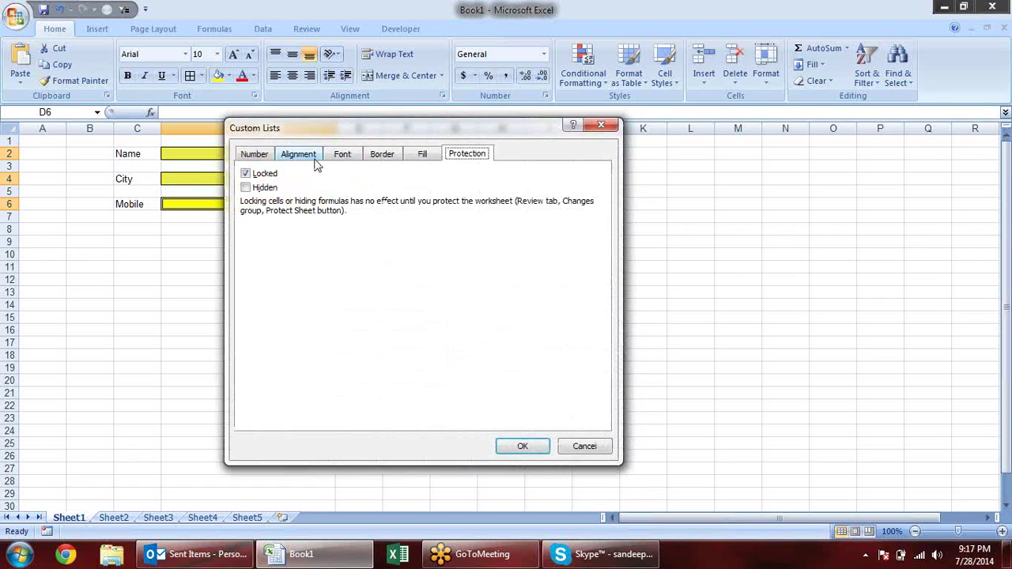
pyautogui.click(264, 174)
pyautogui.click(519, 446)
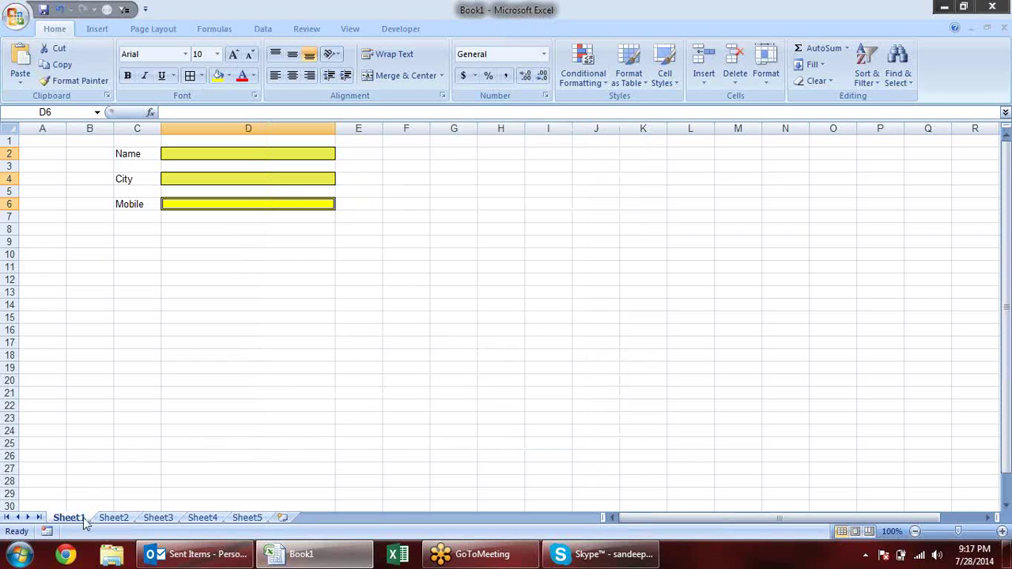
# Protect Sheet1, then test it by trying to edit a locked empty cell.
pyautogui.rightClick(85, 521)
pyautogui.click(165, 441)
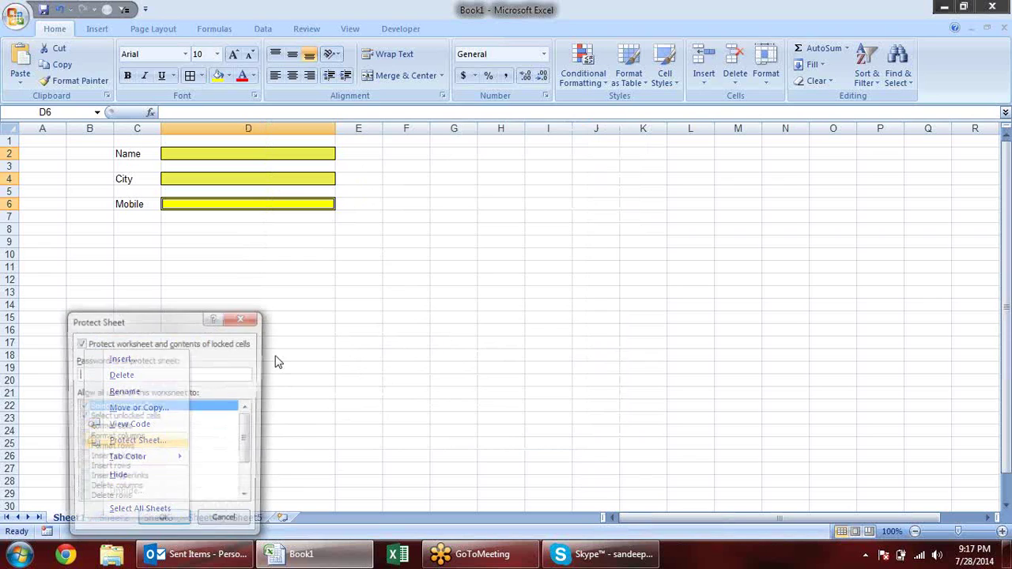
pyautogui.click(165, 522)
pyautogui.click(327, 290)
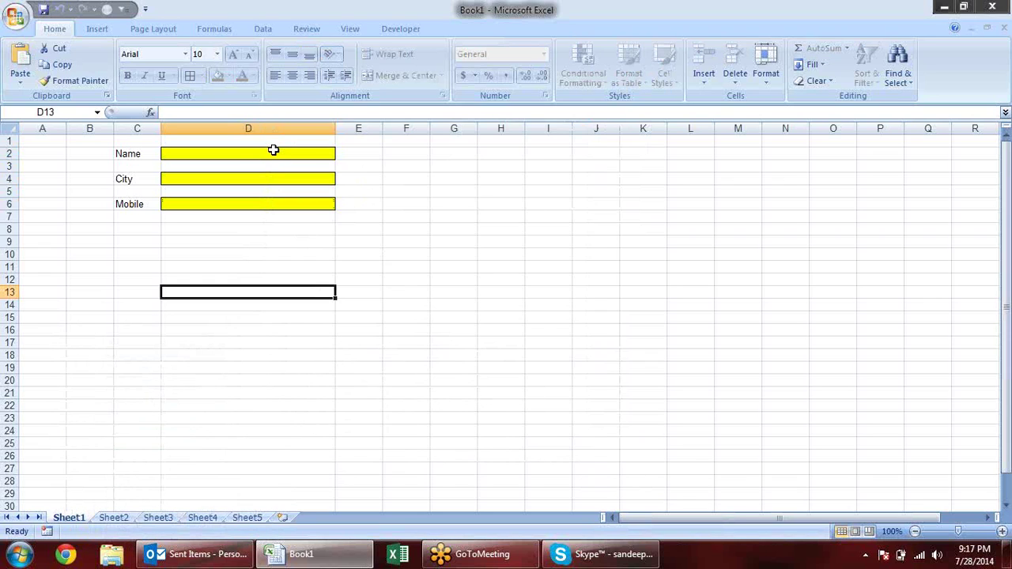
pyautogui.click(357, 227)
pyautogui.doubleClick(358, 227)
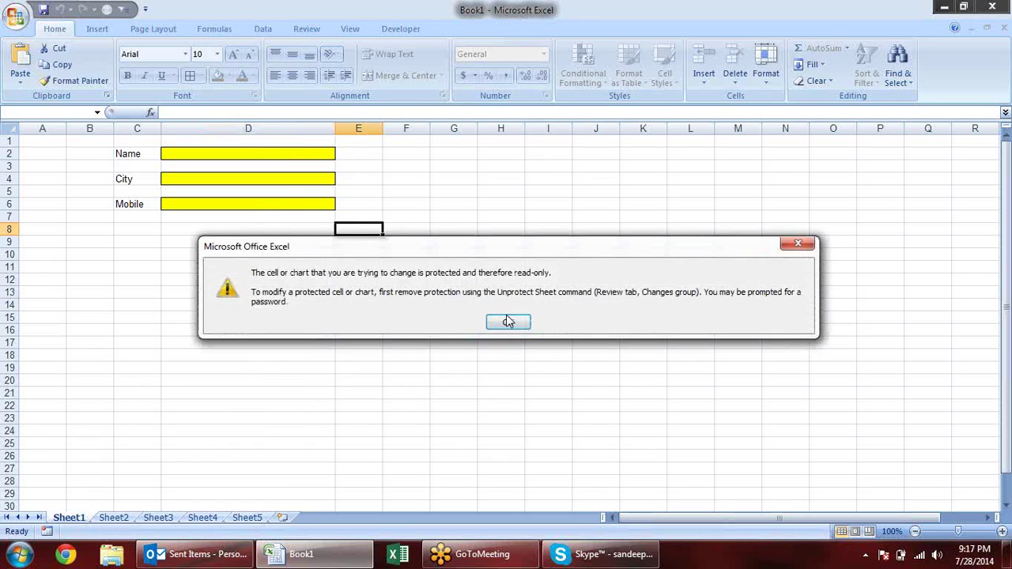
# Enter a name, a city and a mobile number into D2, D4 and D6.
pyautogui.click(511, 319)
pyautogui.click(239, 154)
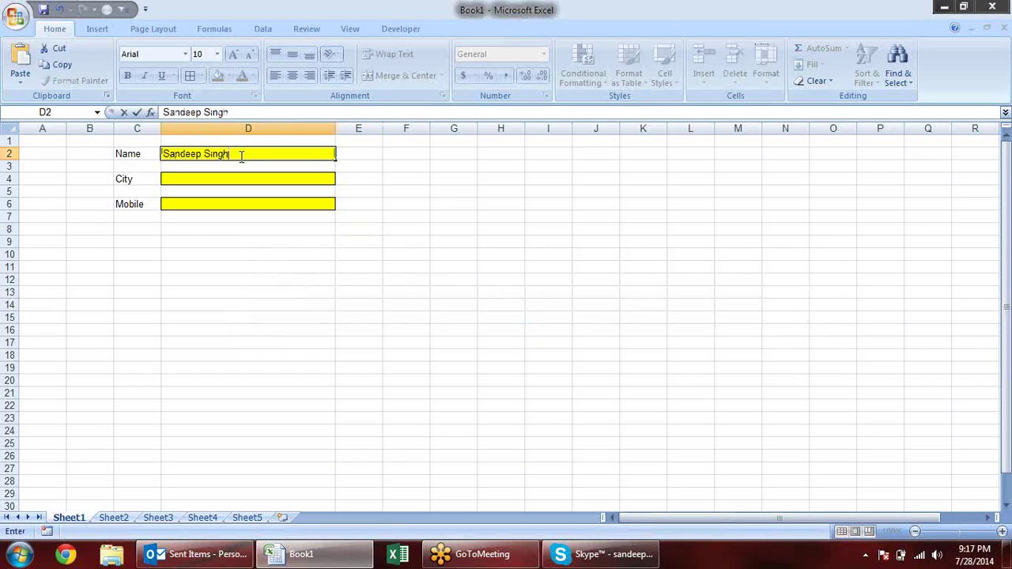
pyautogui.press('Return')
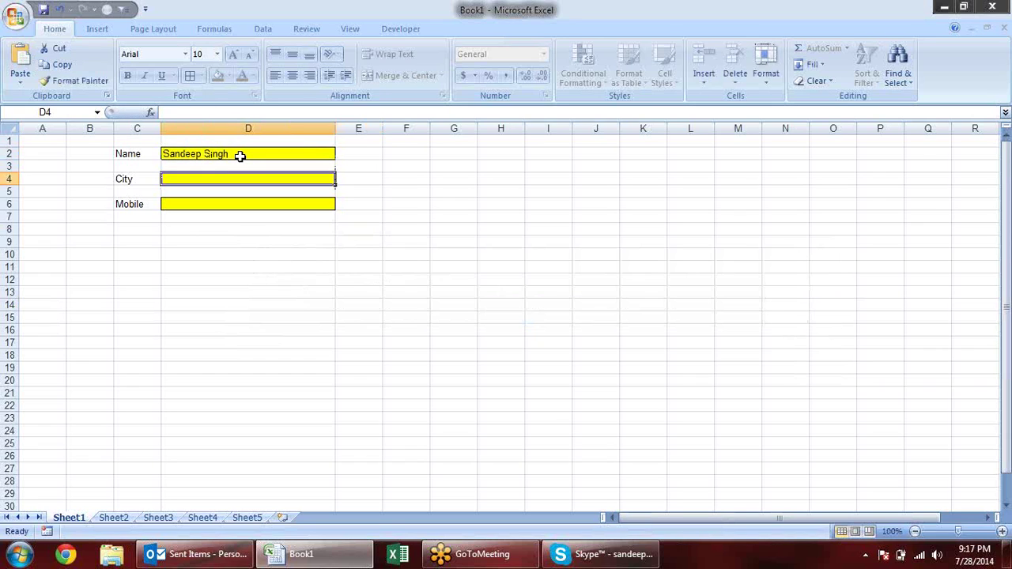
pyautogui.write('Palwal')
pyautogui.press('Return')
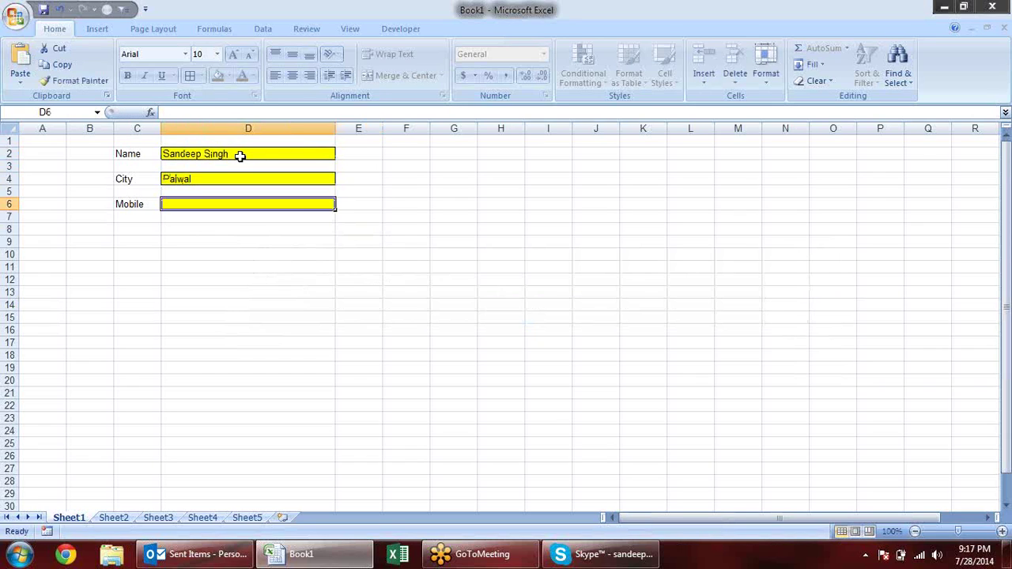
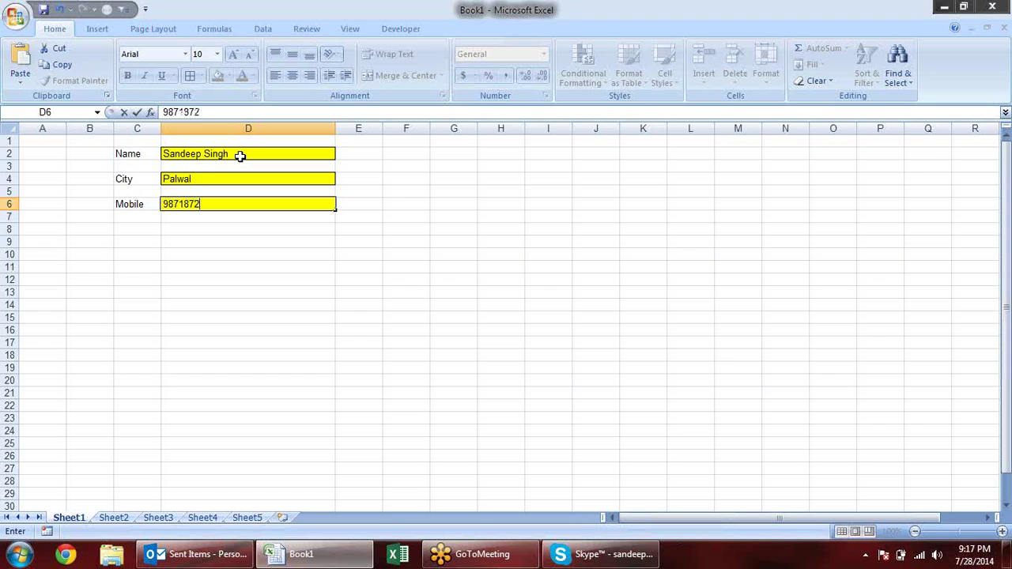
pyautogui.press('Return')
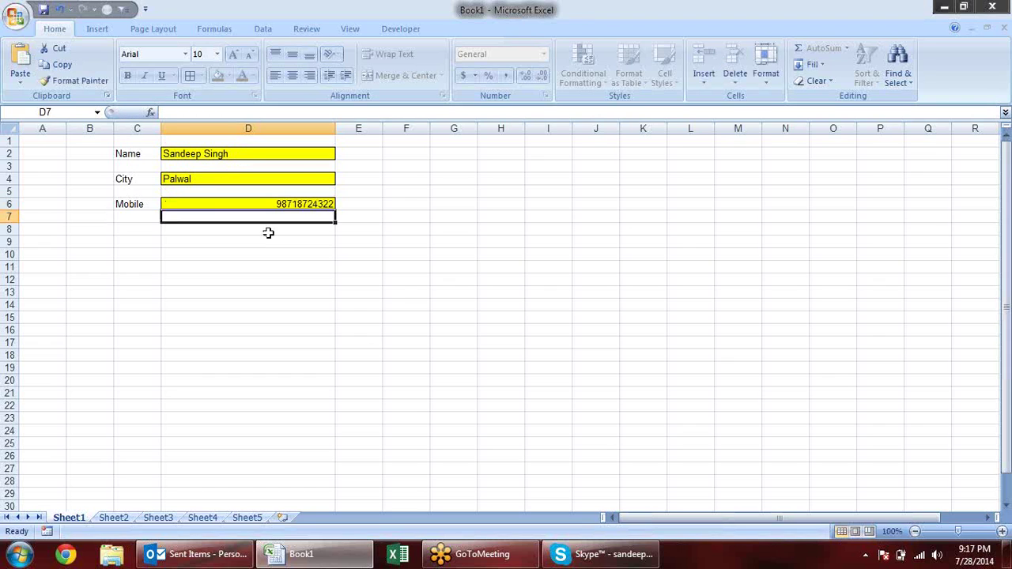
# Test the protection by trying to edit locked cell E10 and checking B30's cell actions.
pyautogui.click(396, 267)
pyautogui.doubleClick(347, 254)
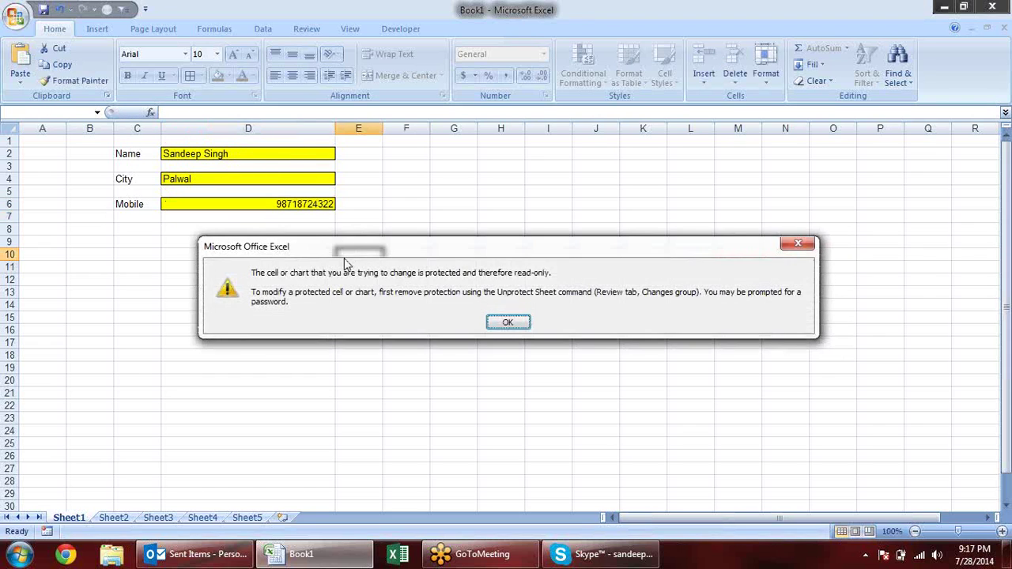
pyautogui.click(509, 322)
pyautogui.moveTo(9, 154)
pyautogui.mouseDown()
pyautogui.moveTo(24, 304)
pyautogui.moveTo(50, 310)
pyautogui.mouseUp()
pyautogui.press('super')
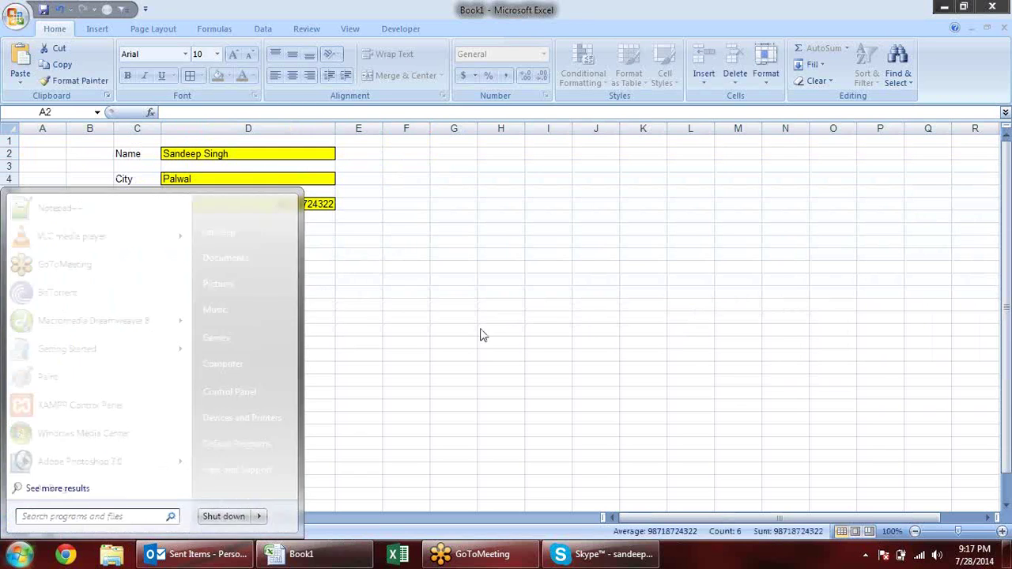
pyautogui.click(440, 322)
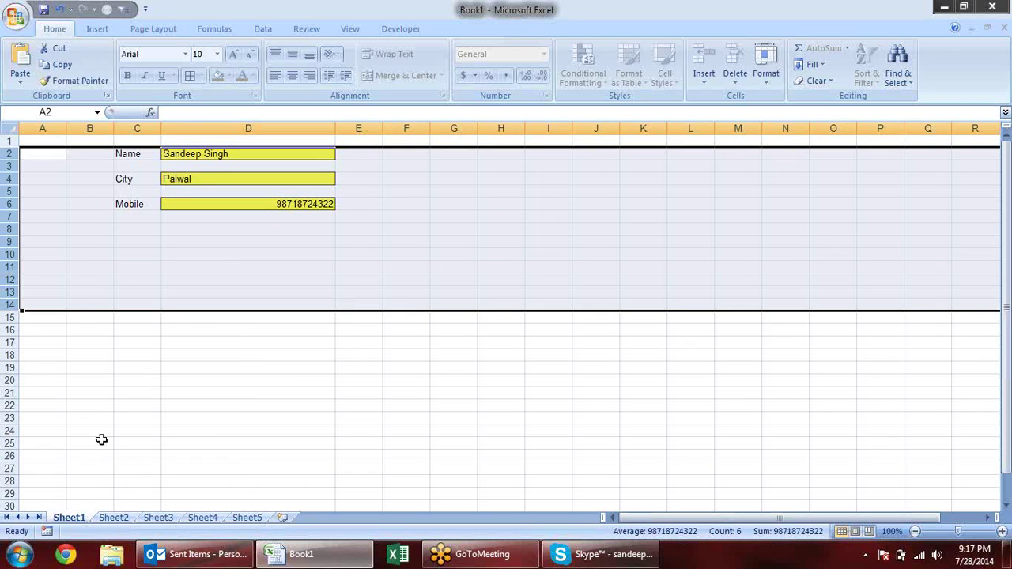
pyautogui.click(101, 440)
pyautogui.rightClick(70, 506)
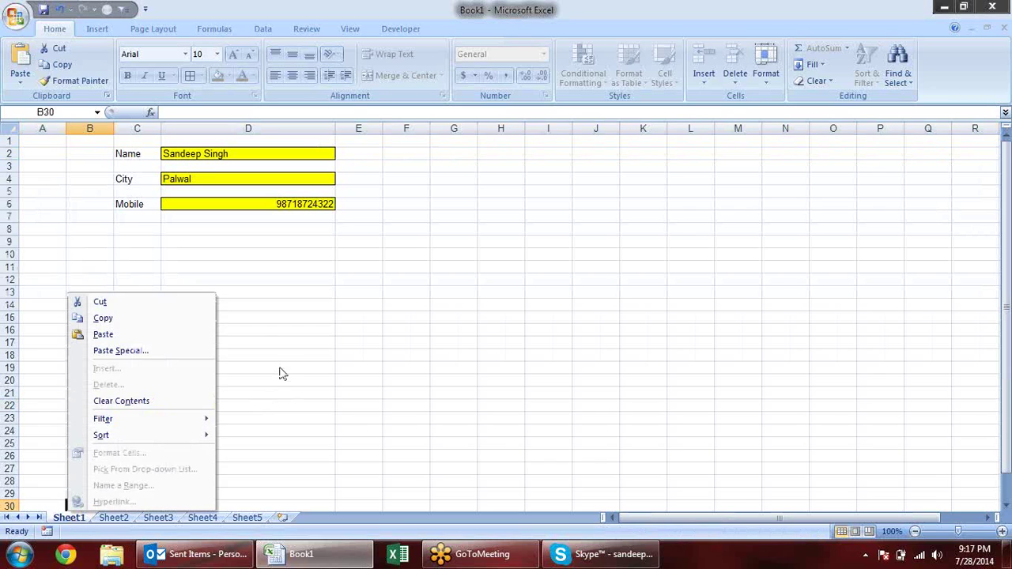
pyautogui.press('Escape')
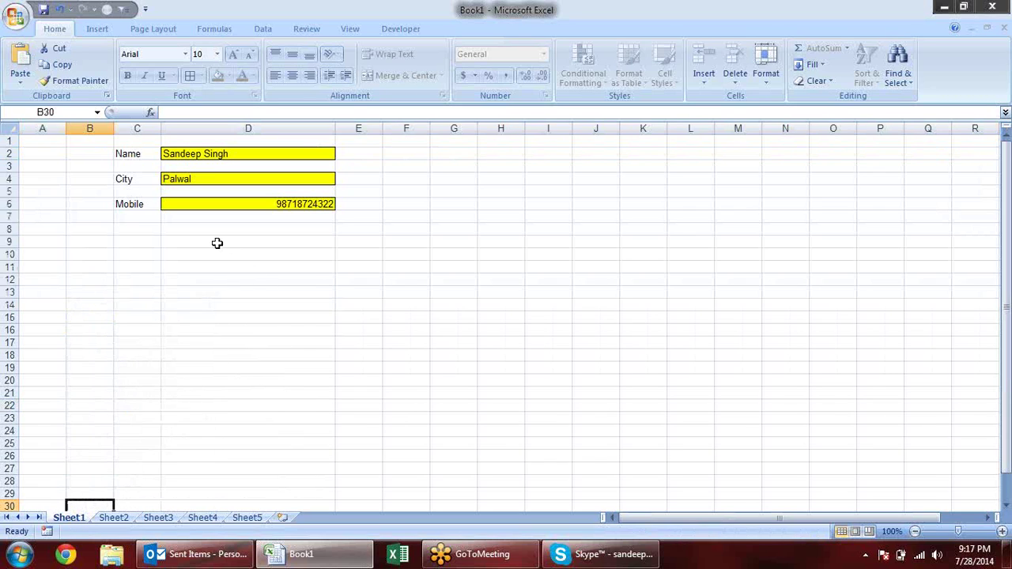
# Copy the Name label from C2 and switch to Sheet2.
pyautogui.click(147, 154)
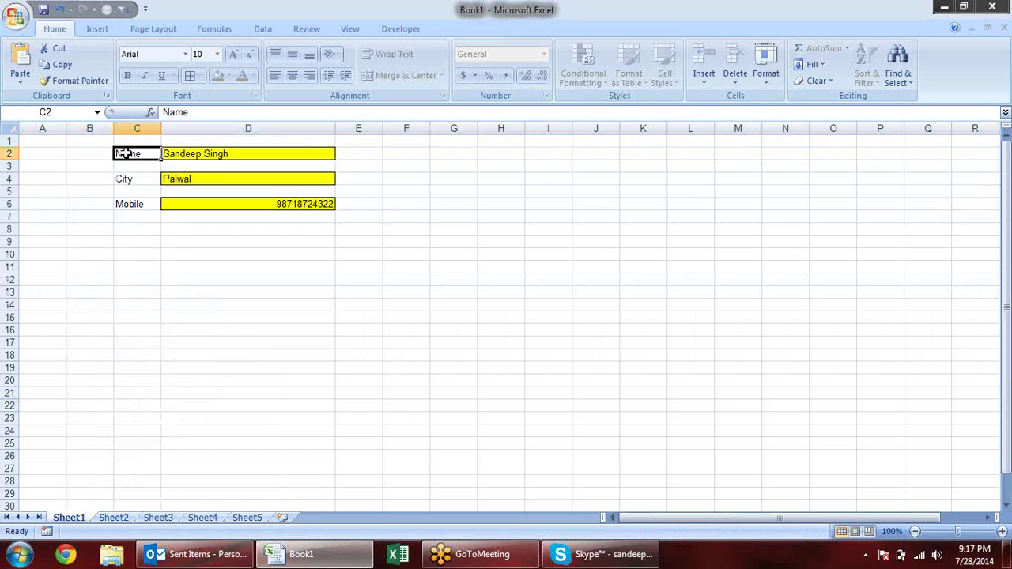
pyautogui.doubleClick(129, 154)
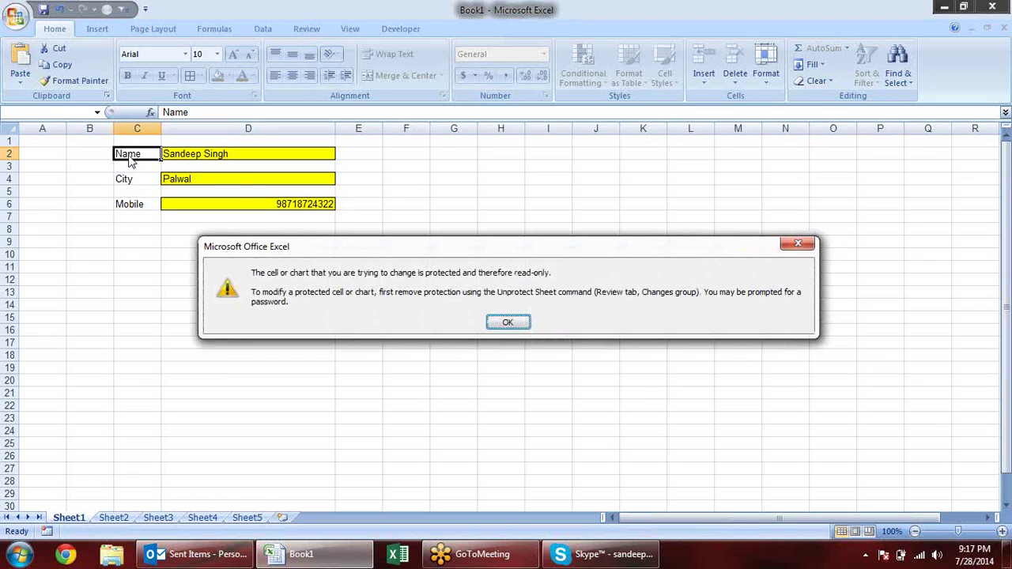
pyautogui.click(506, 325)
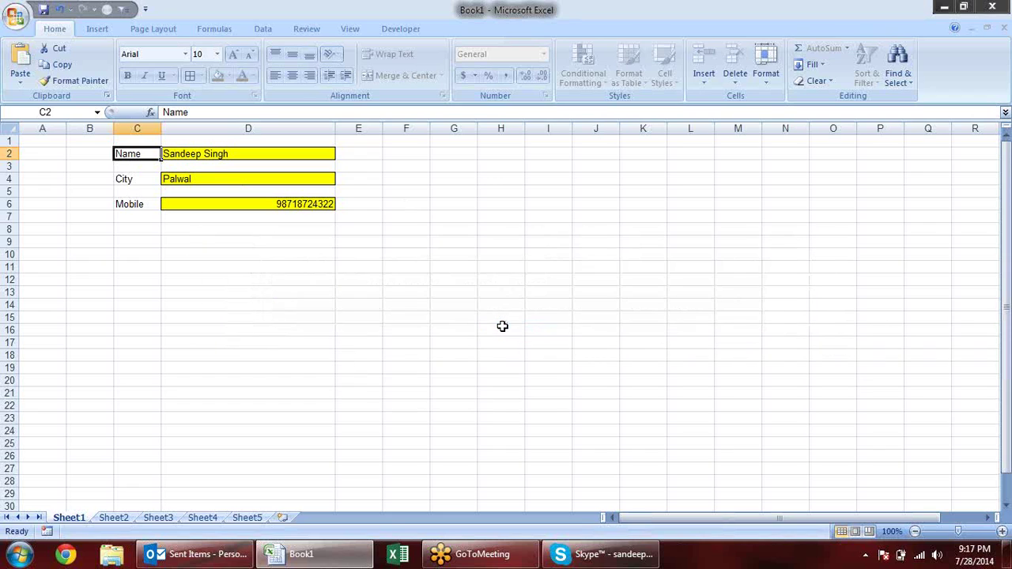
pyautogui.hotkey('ctrl', 'c')
pyautogui.click(115, 519)
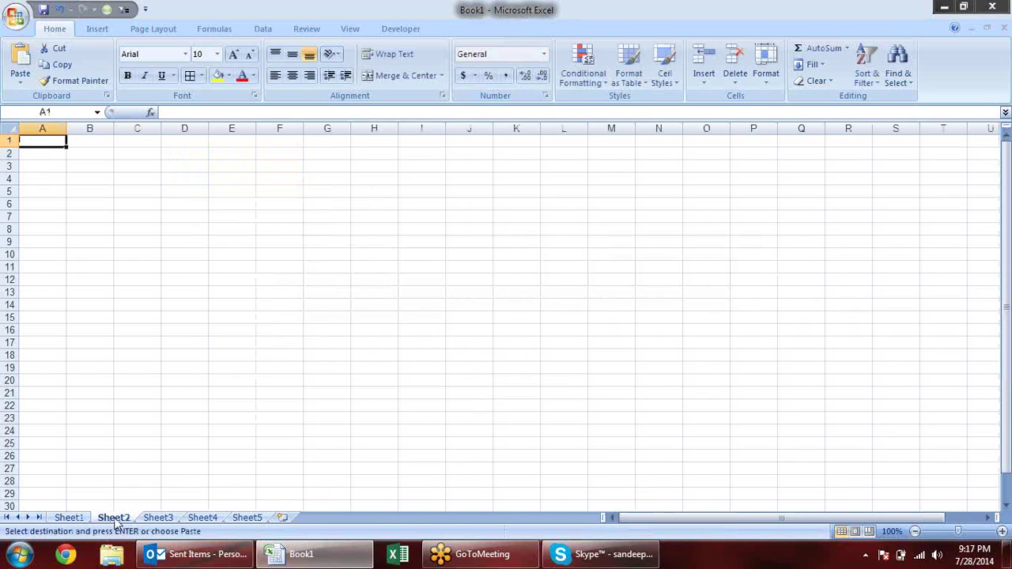
# Paste the Name label into A1 of Sheet2 and return to Sheet1.
pyautogui.hotkey('ctrl', 'v')
pyautogui.write('dfsdf')
pyautogui.press('Escape')
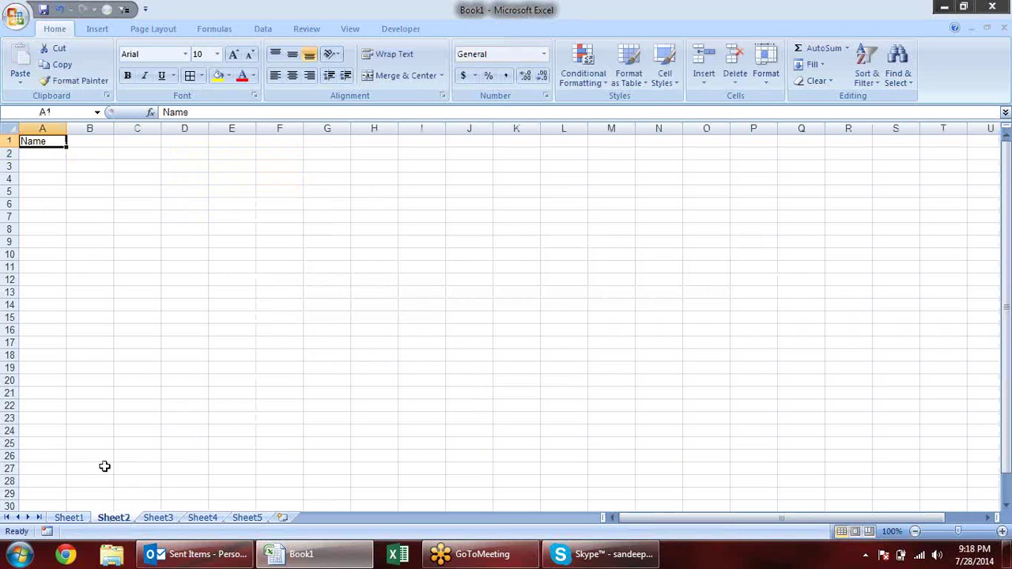
pyautogui.click(79, 518)
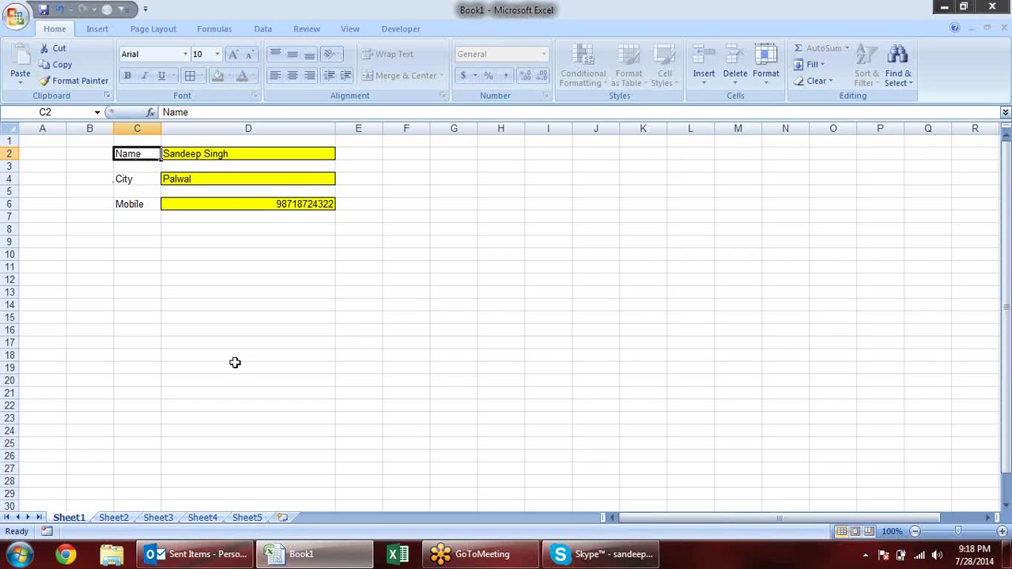
# Check the D6 and C2 cells on protected Sheet1, then bring up Sheet1's tab options.
pyautogui.click(357, 266)
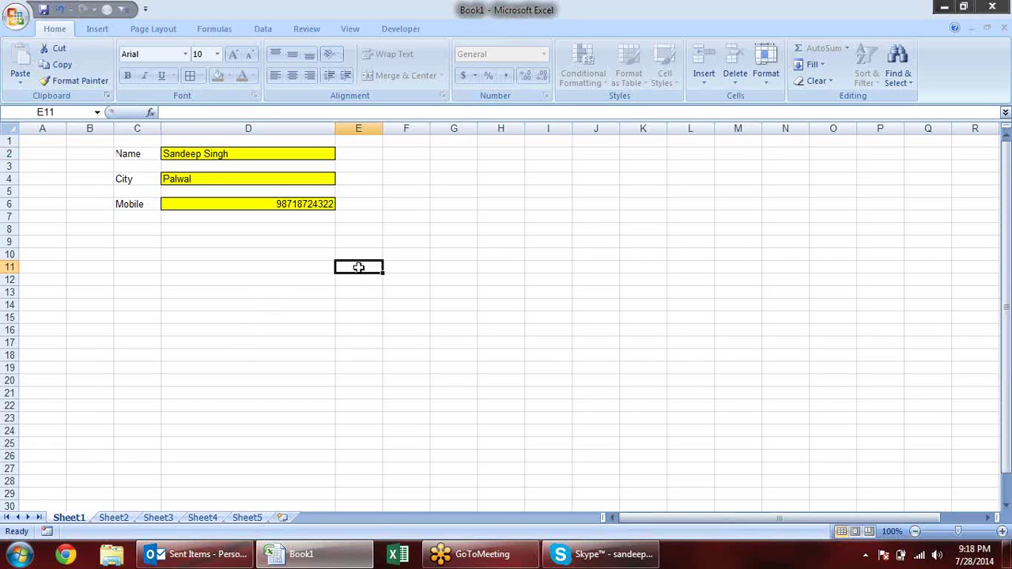
pyautogui.click(226, 207)
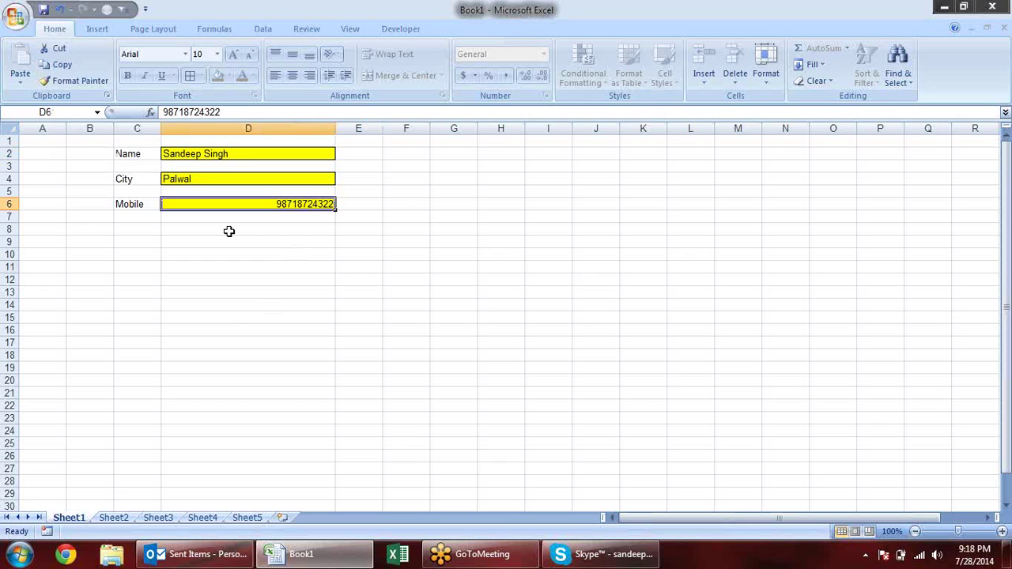
pyautogui.click(136, 152)
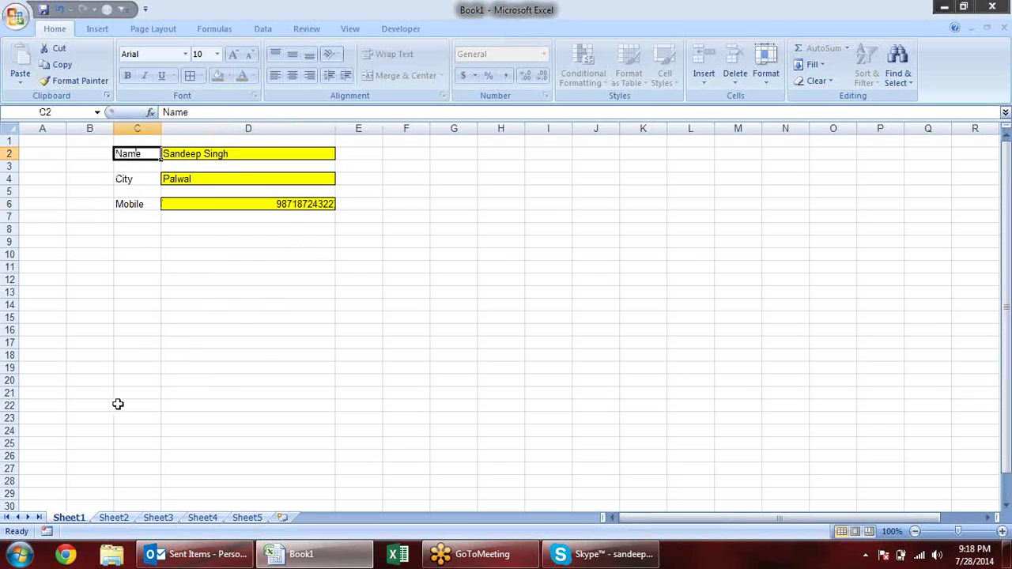
pyautogui.click(131, 360)
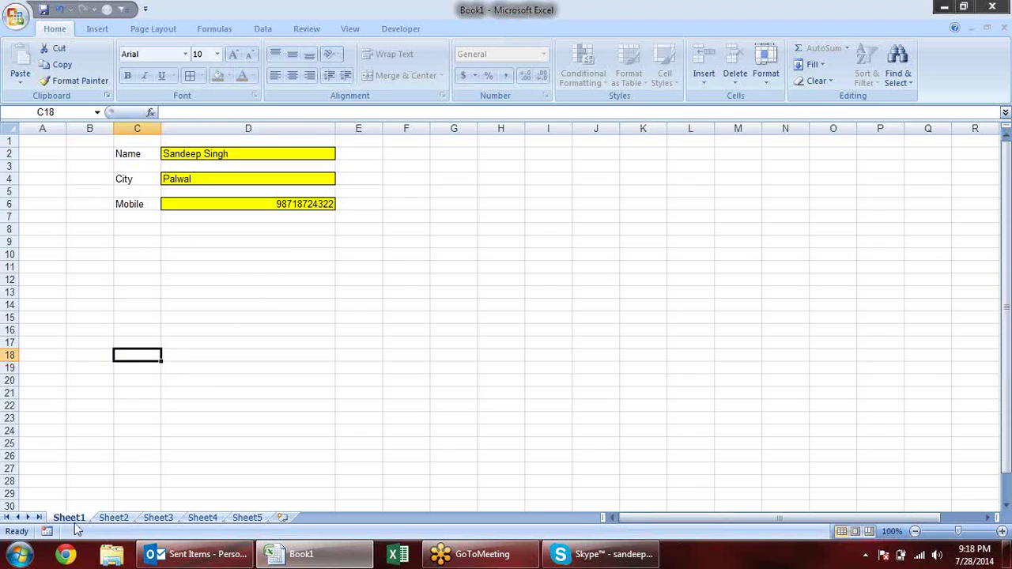
pyautogui.rightClick(75, 518)
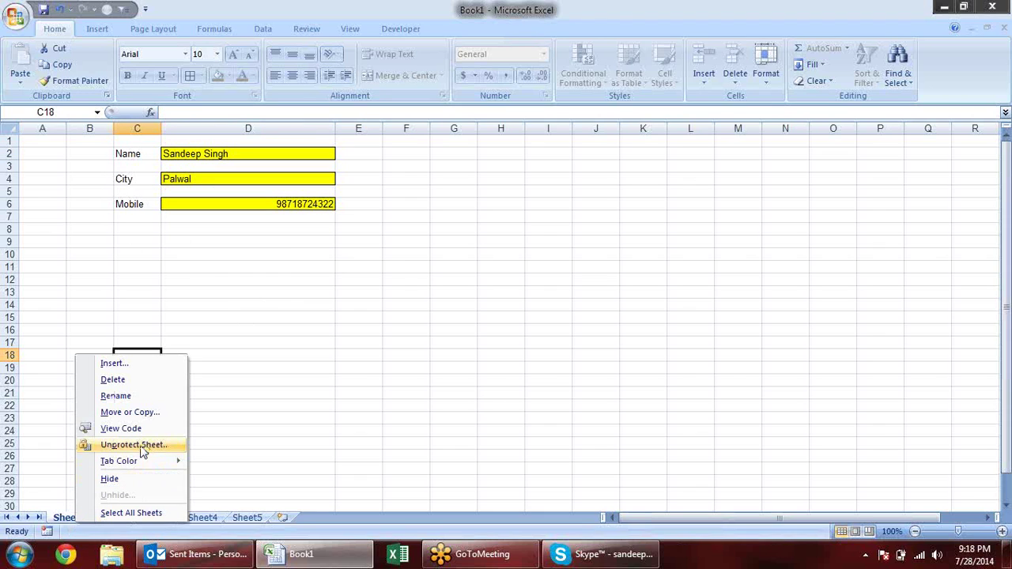
# Unprotect Sheet1, then protect it again with Select locked cells unchecked.
pyautogui.click(143, 447)
pyautogui.rightClick(75, 519)
pyautogui.click(147, 446)
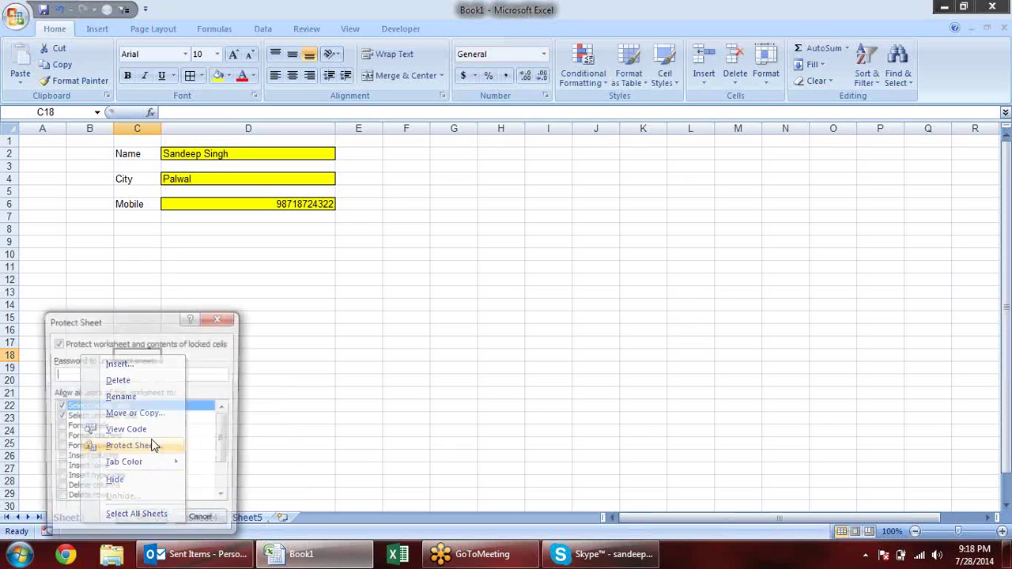
pyautogui.moveTo(135, 324); pyautogui.dragTo(456, 166)
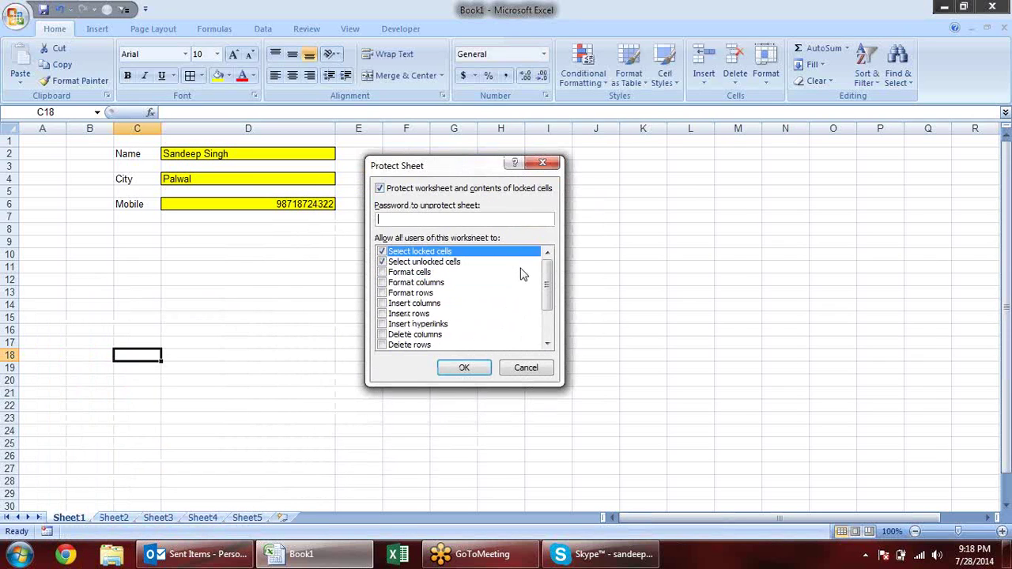
pyautogui.moveTo(547, 273); pyautogui.dragTo(549, 269)
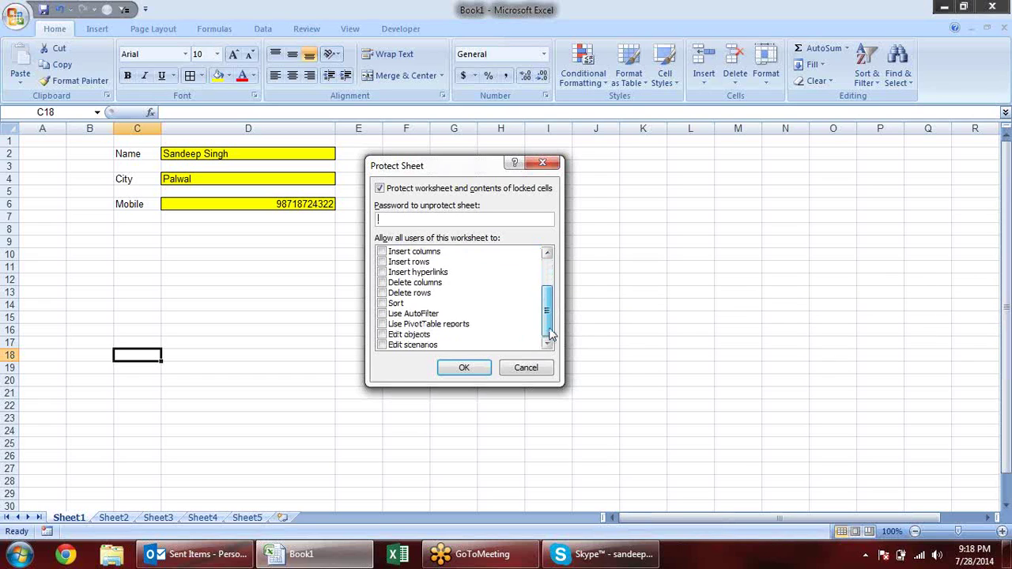
pyautogui.moveTo(551, 335); pyautogui.dragTo(547, 253)
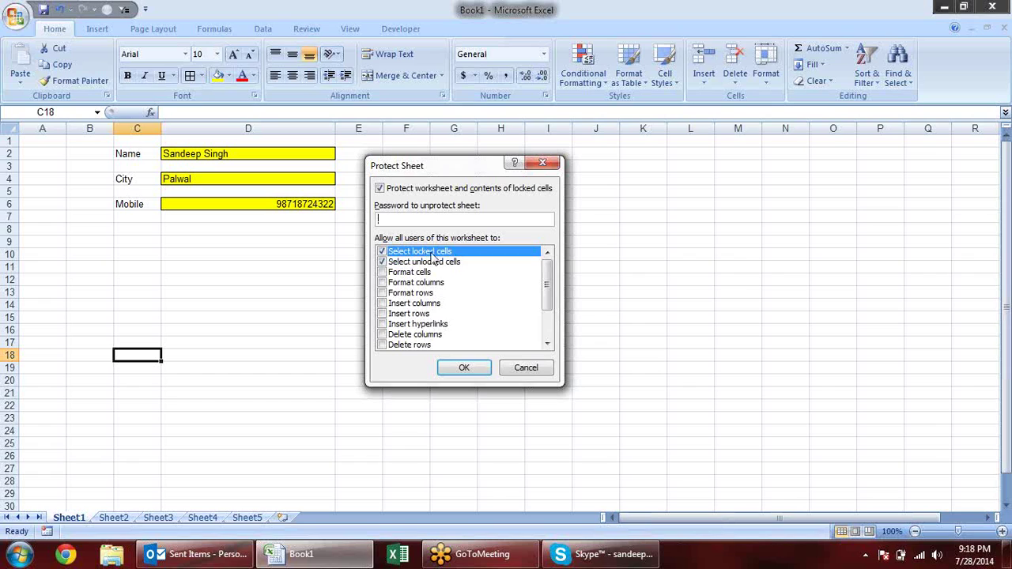
pyautogui.click(381, 252)
pyautogui.click(474, 372)
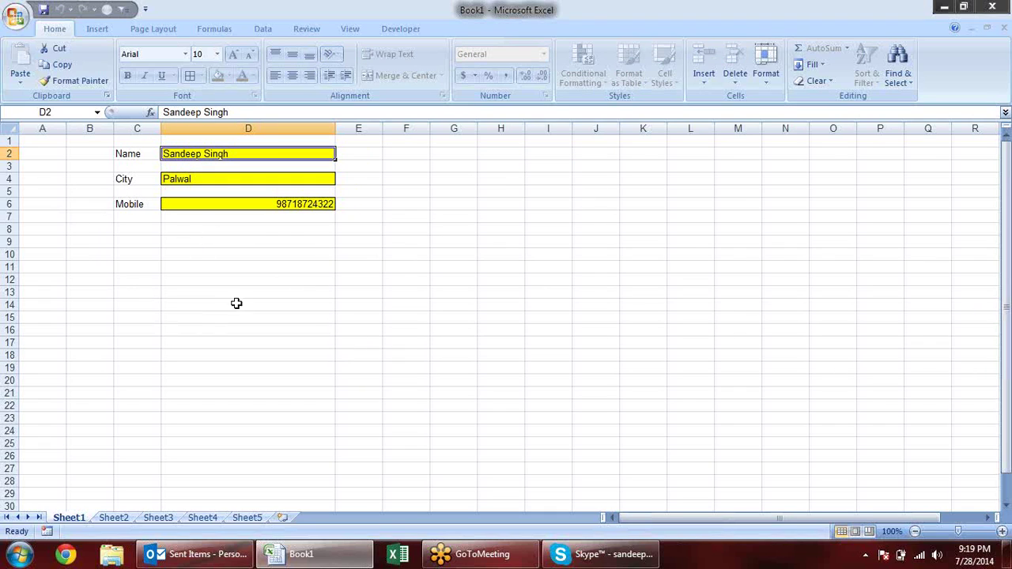
# Confirm only the D2, D4 and D6 entry cells can be selected, using clicks and Tab.
pyautogui.click(318, 184)
pyautogui.click(323, 206)
pyautogui.click(314, 155)
pyautogui.hotkey('shift', 'Tab')
pyautogui.press('Tab')
pyautogui.press('Tab')
pyautogui.press('Tab')
pyautogui.press('Tab')
pyautogui.press('Tab')
pyautogui.hotkey('shift', 'Tab')
pyautogui.click(212, 181)
pyautogui.click(217, 152)
pyautogui.click(222, 205)
pyautogui.click(221, 175)
pyautogui.click(223, 157)
# Unprotect Sheet1 and check by selecting the D2:D6 entry cells.
pyautogui.rightClick(87, 518)
pyautogui.click(158, 437)
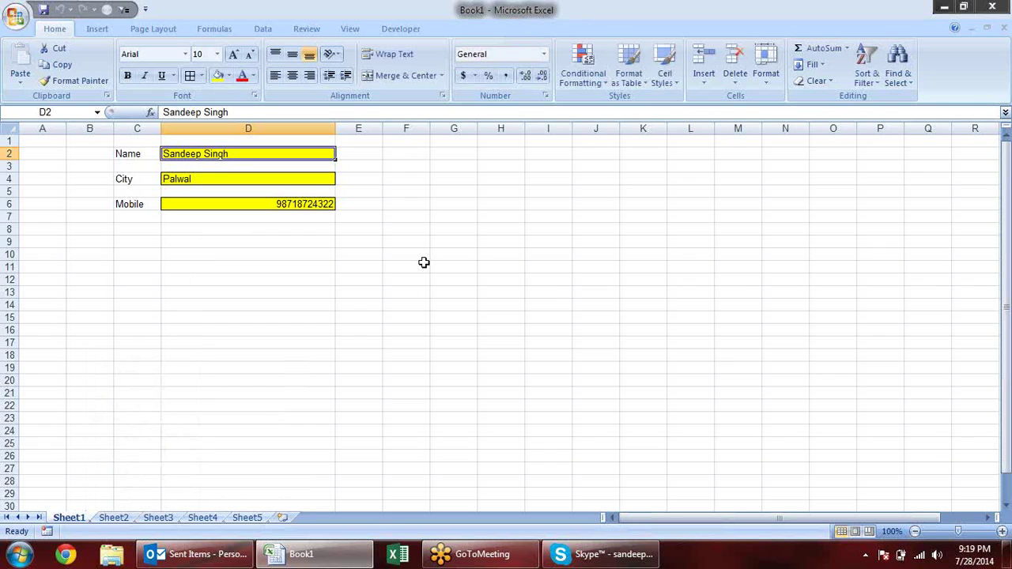
pyautogui.click(419, 281)
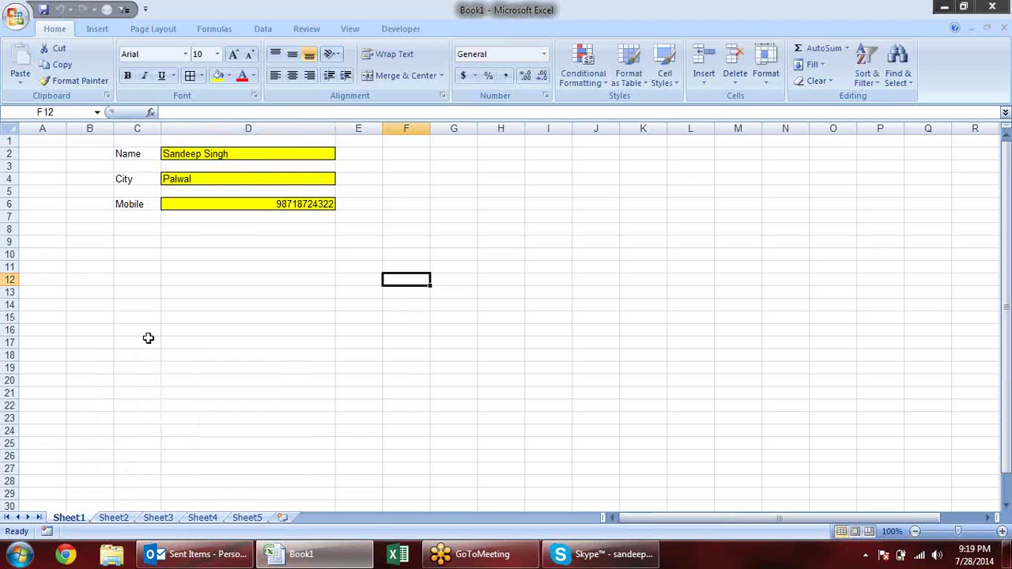
pyautogui.moveTo(253, 153); pyautogui.dragTo(281, 210)
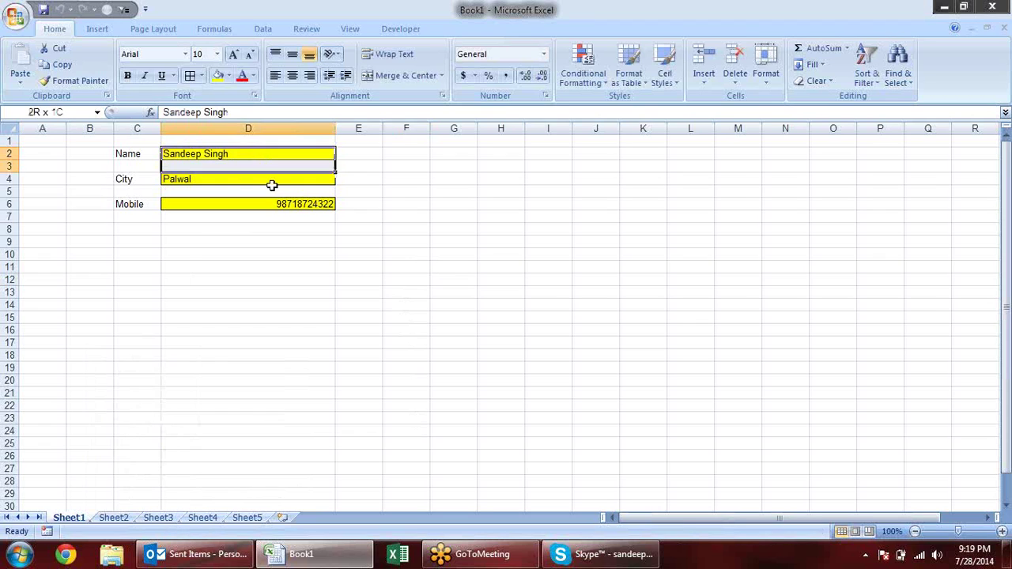
pyautogui.click(408, 325)
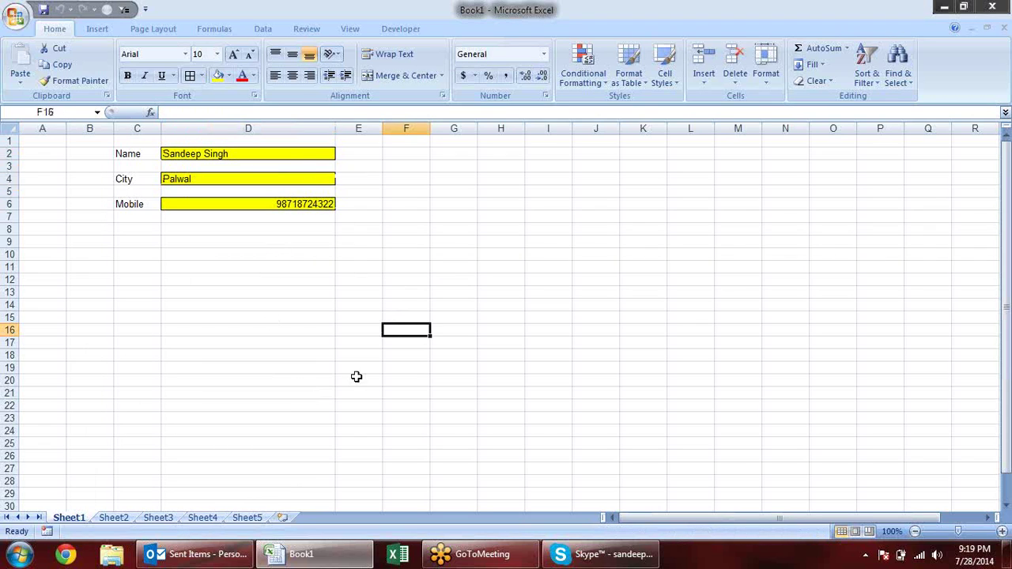
# Show the Review tab and click through the D2, D4 and D6 entry cells.
pyautogui.click(307, 30)
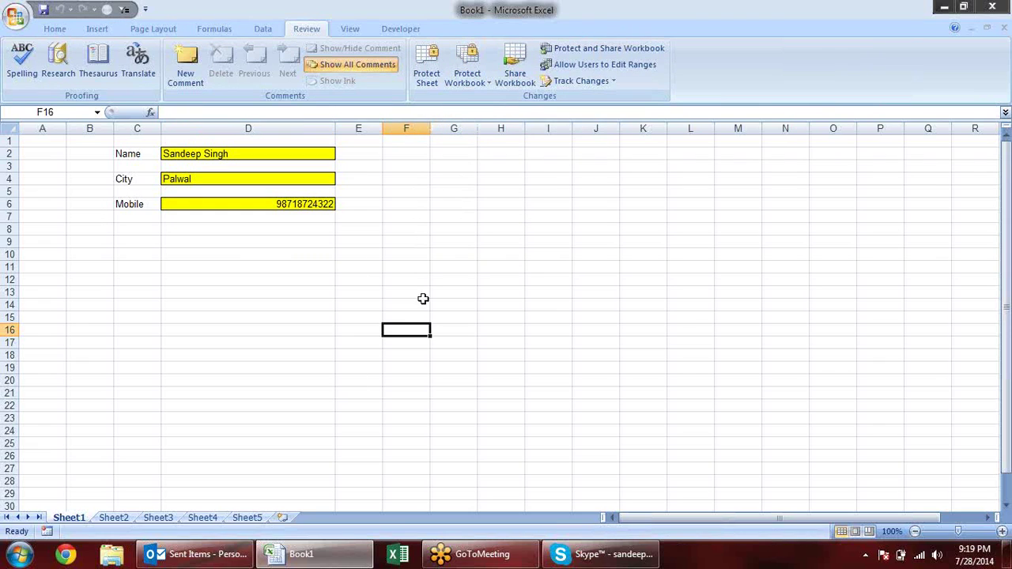
pyautogui.click(309, 290)
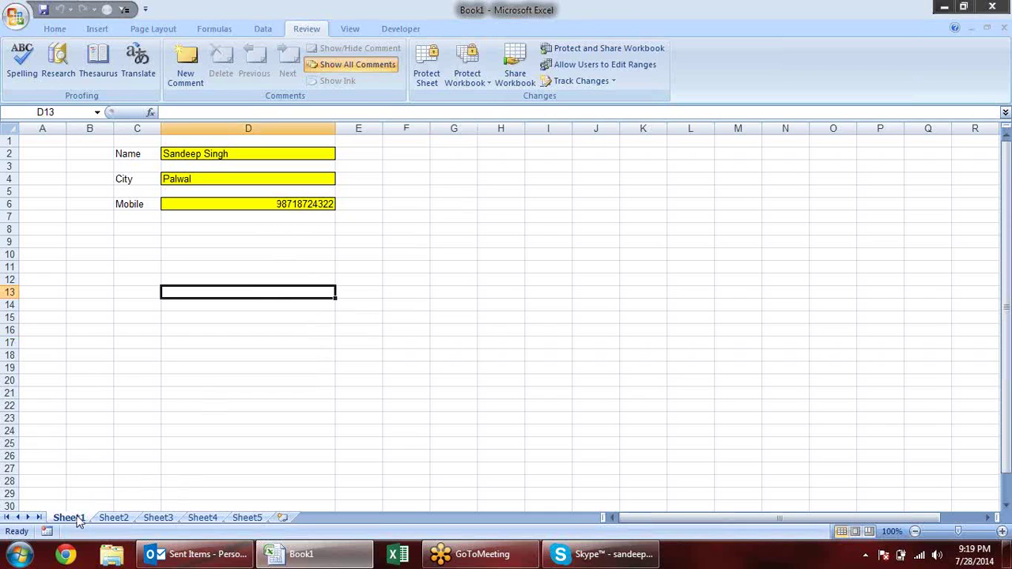
pyautogui.click(413, 354)
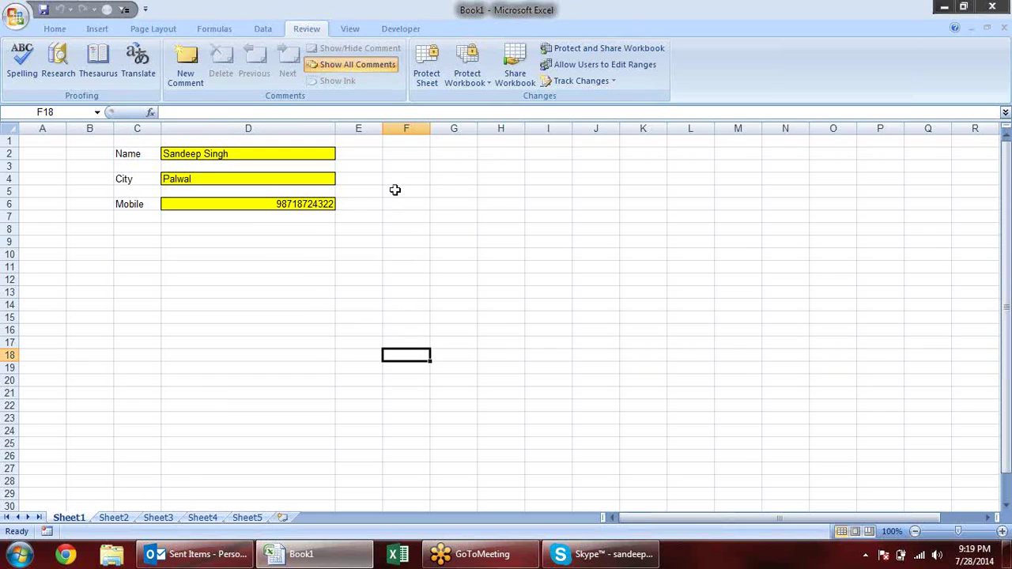
pyautogui.click(270, 156)
pyautogui.click(276, 180)
pyautogui.click(282, 203)
pyautogui.click(267, 180)
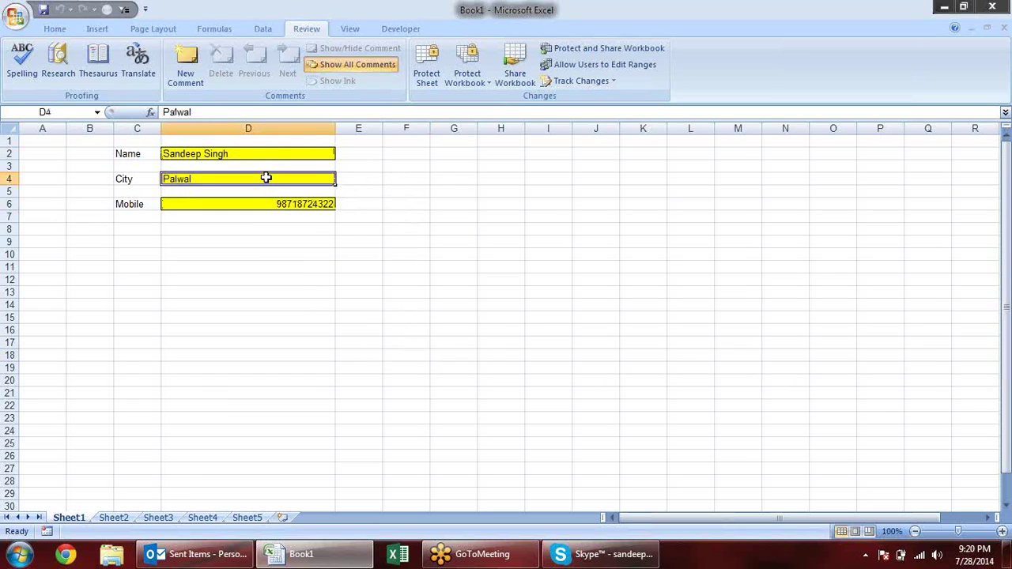
pyautogui.click(255, 152)
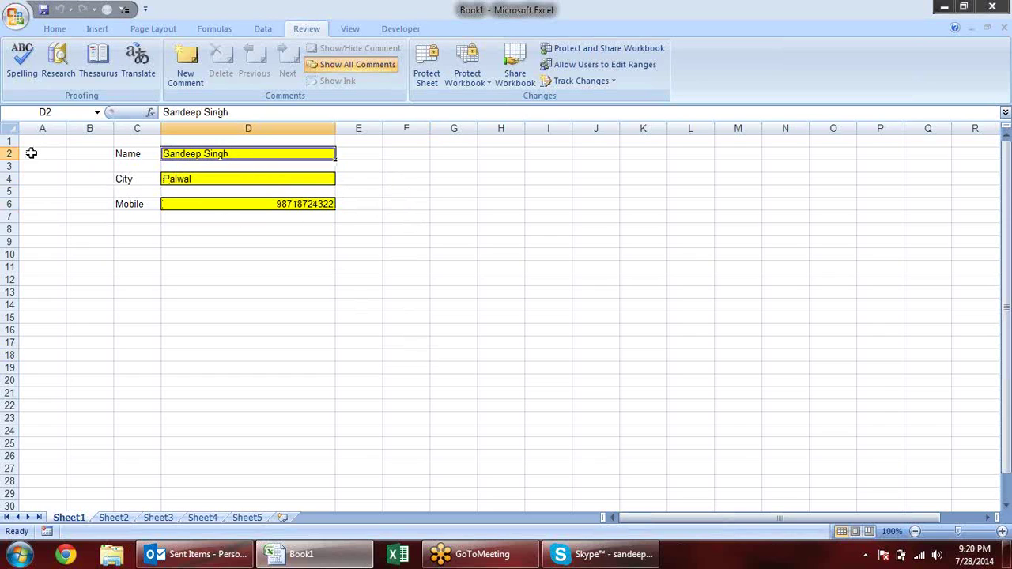
# Dismiss Sheet1's tab options without protecting and select C8 below the labels.
pyautogui.rightClick(80, 524)
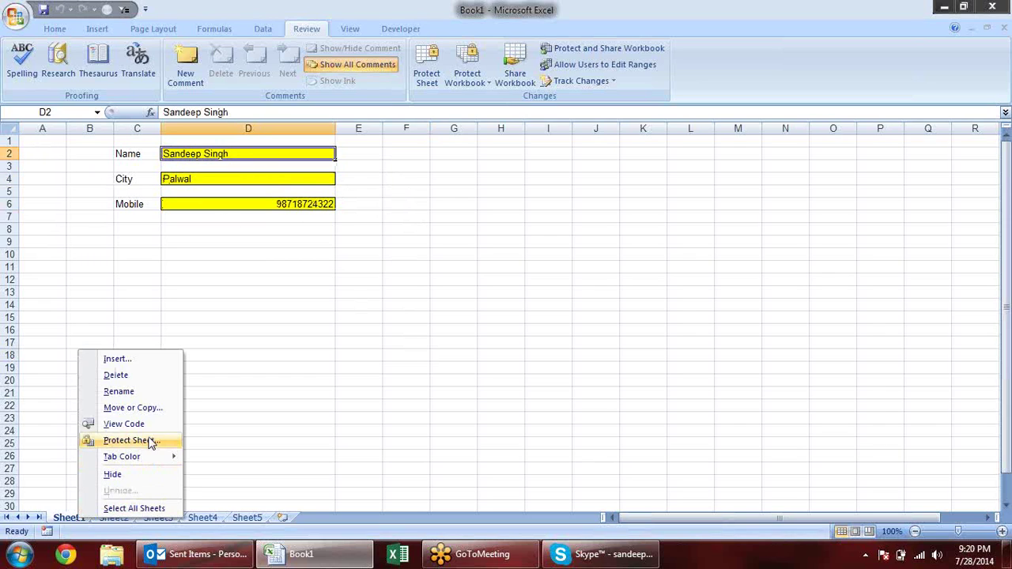
pyautogui.click(261, 325)
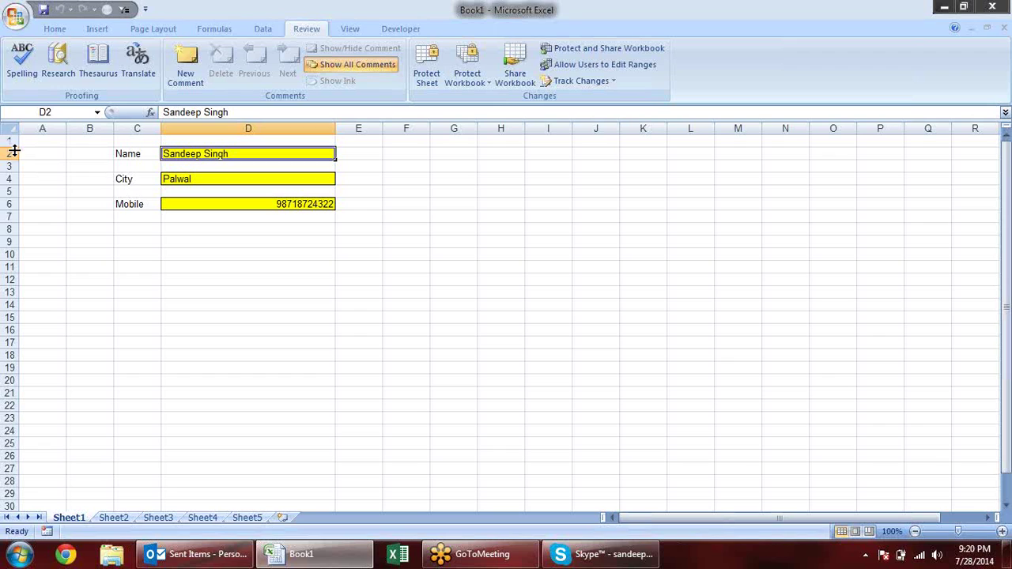
pyautogui.click(125, 228)
# Widen column C and enter the label 'Approved (Y/N)' in C8.
pyautogui.moveTo(162, 128); pyautogui.dragTo(202, 130)
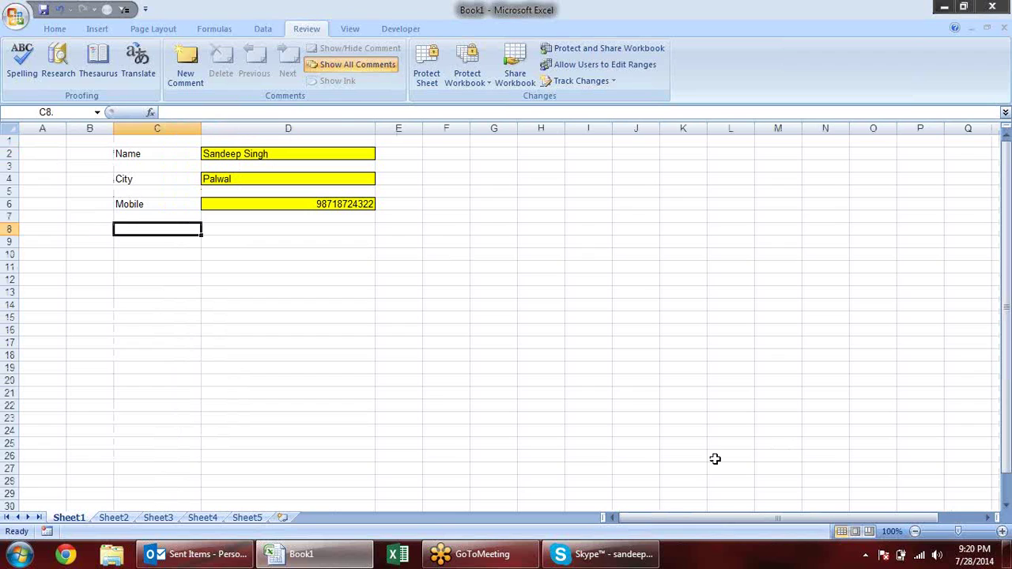
pyautogui.write('Approv')
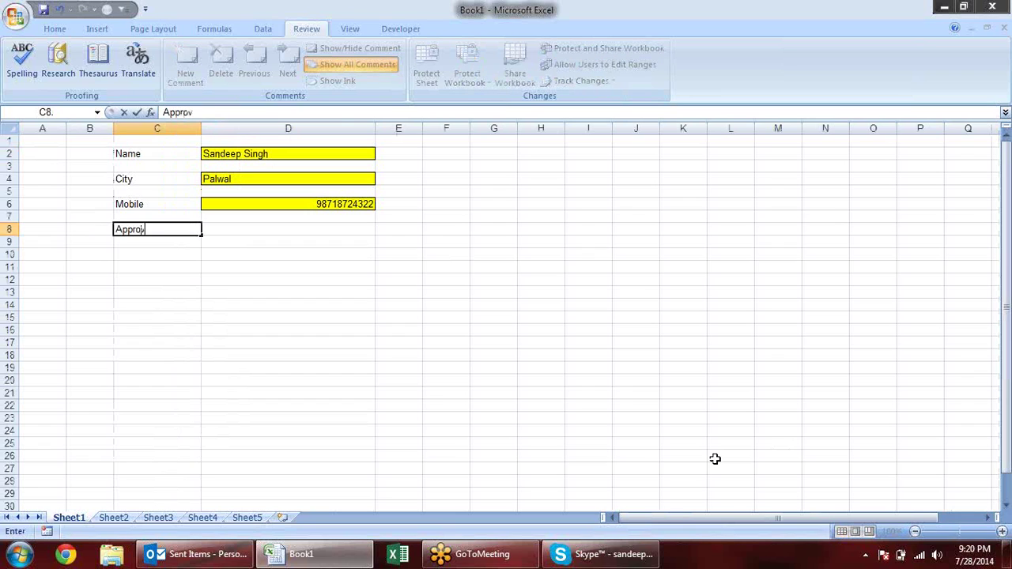
pyautogui.write('ed')
pyautogui.press('Tab')
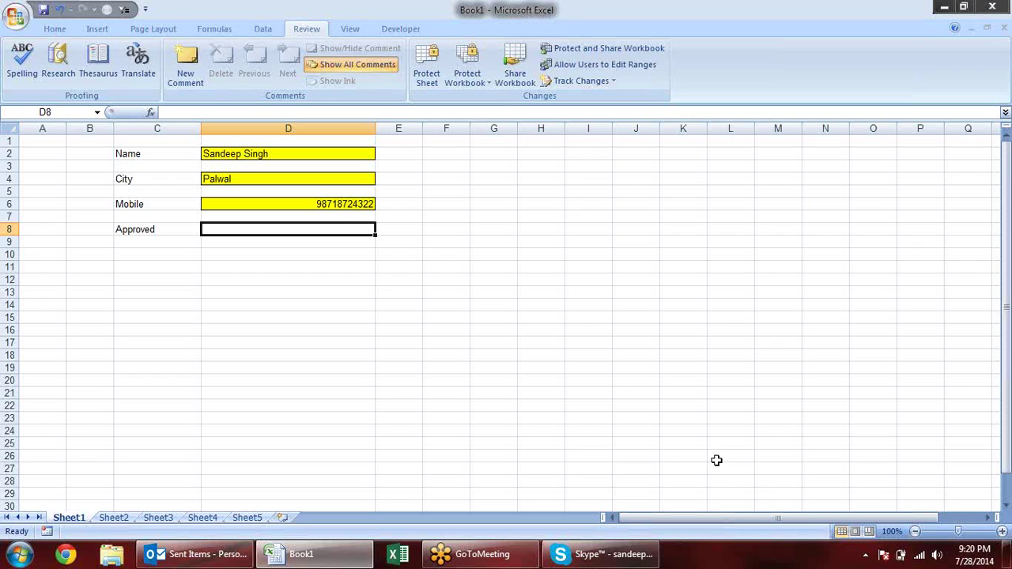
pyautogui.press('Left')
pyautogui.press('F2')
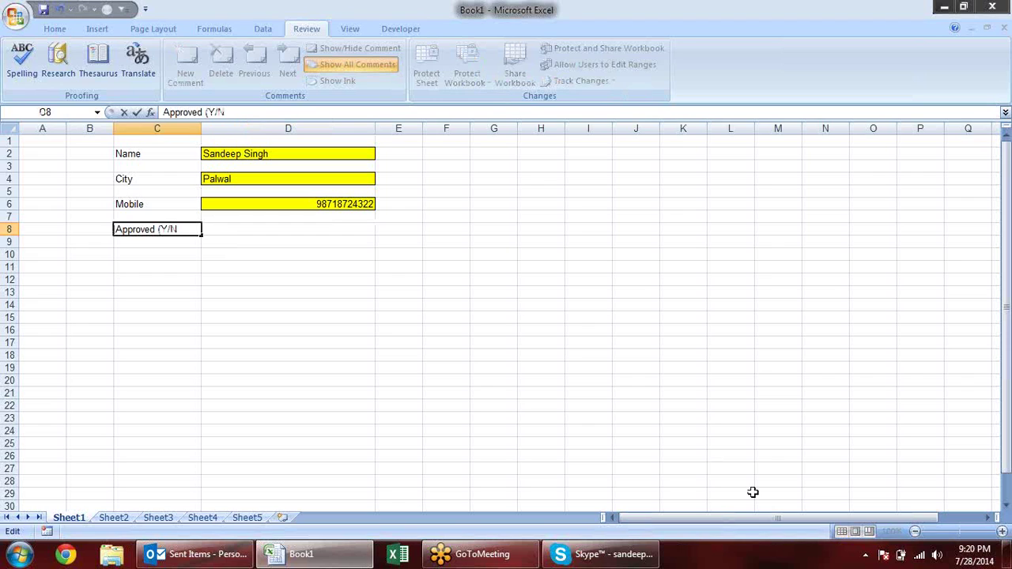
pyautogui.write(')')
pyautogui.hotkey('shift', 'Return')
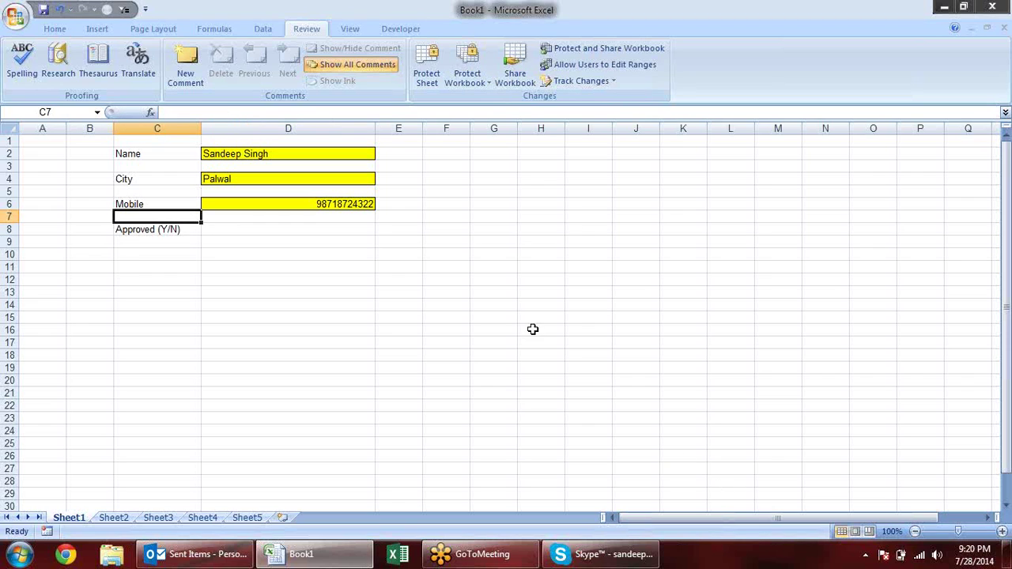
pyautogui.click(341, 231)
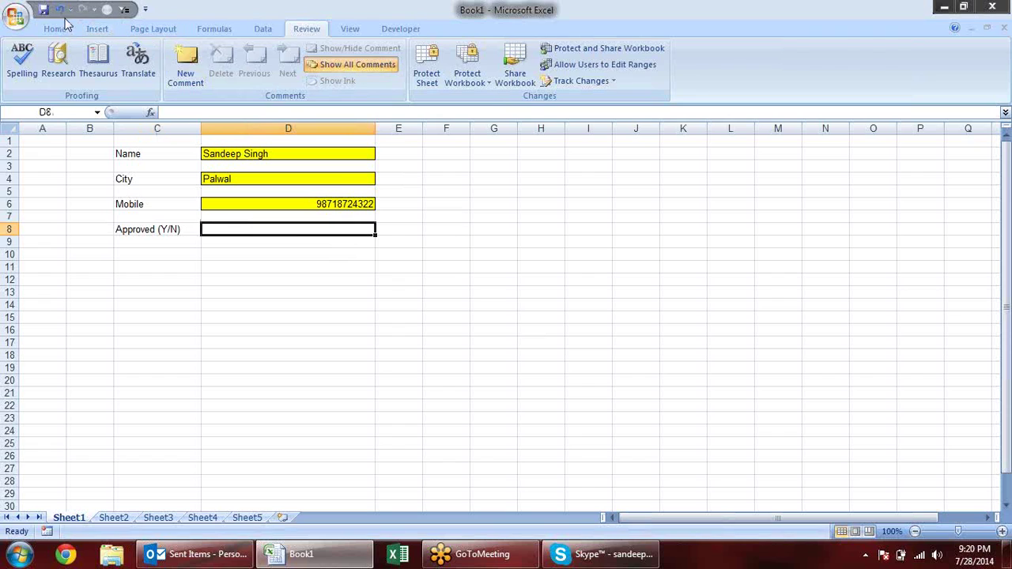
# Fill the approval answer cell D8 yellow from the Home tab.
pyautogui.click(62, 29)
pyautogui.click(217, 75)
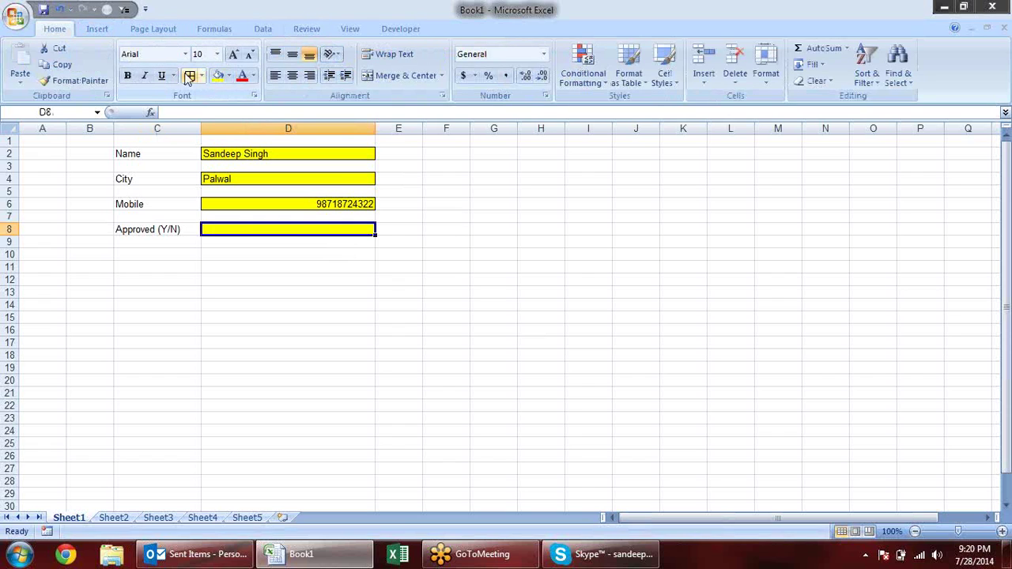
pyautogui.click(281, 219)
pyautogui.click(299, 241)
pyautogui.click(301, 229)
# Select the form block C2:D6, then the range E2:E6 beside it.
pyautogui.moveTo(288, 157); pyautogui.dragTo(293, 201)
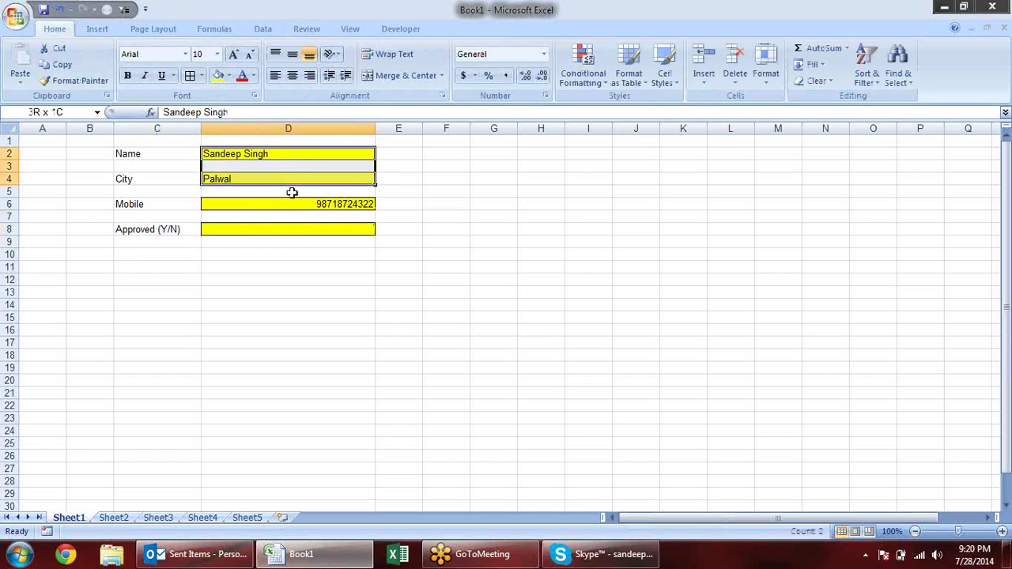
pyautogui.click(184, 153)
pyautogui.moveTo(184, 153); pyautogui.dragTo(334, 203)
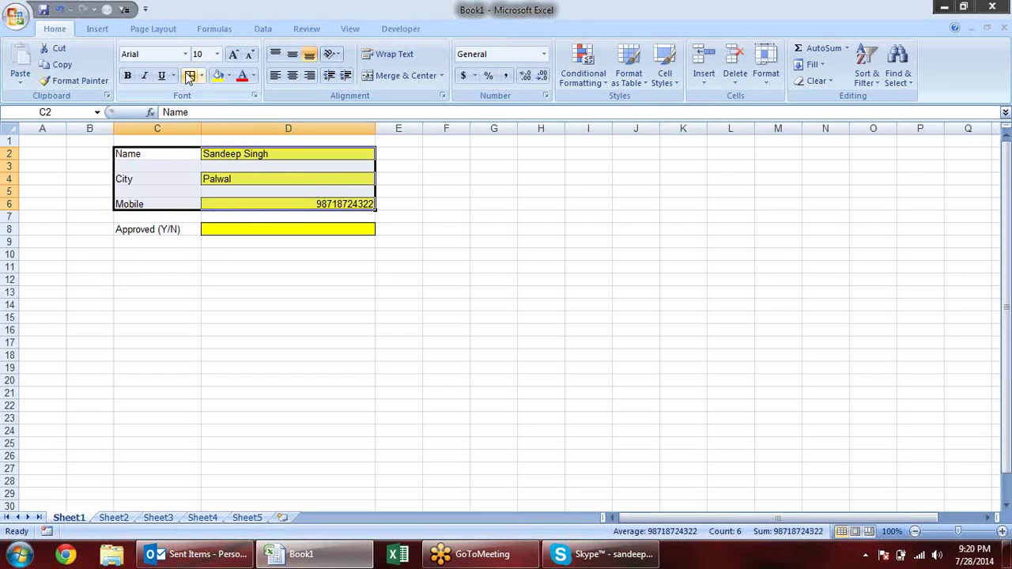
pyautogui.moveTo(395, 152); pyautogui.dragTo(408, 207)
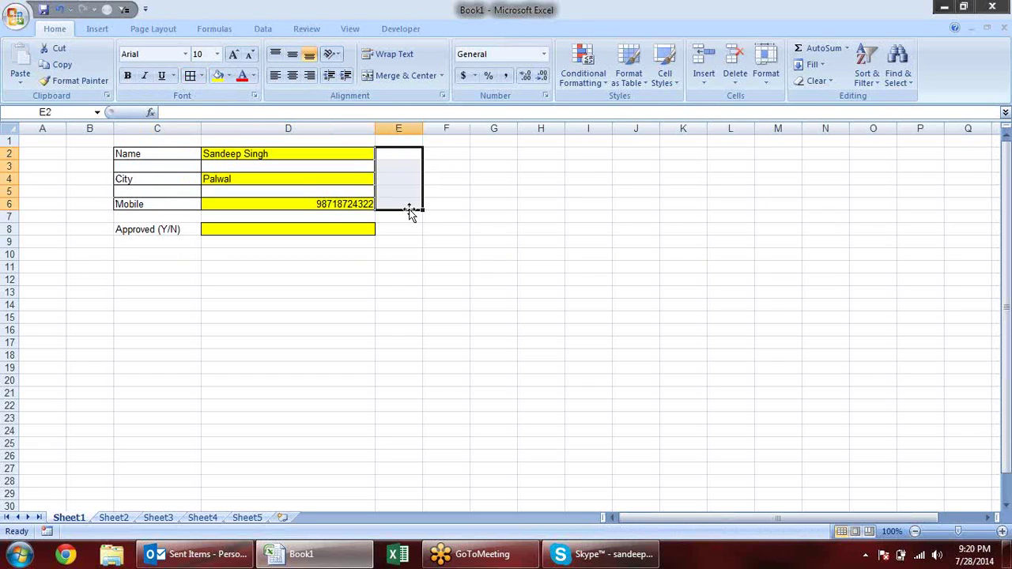
# Merge and centre E2:E6 and type the label User1.
pyautogui.hotkey('alt', 'h')
pyautogui.press('m')
pyautogui.press('c')
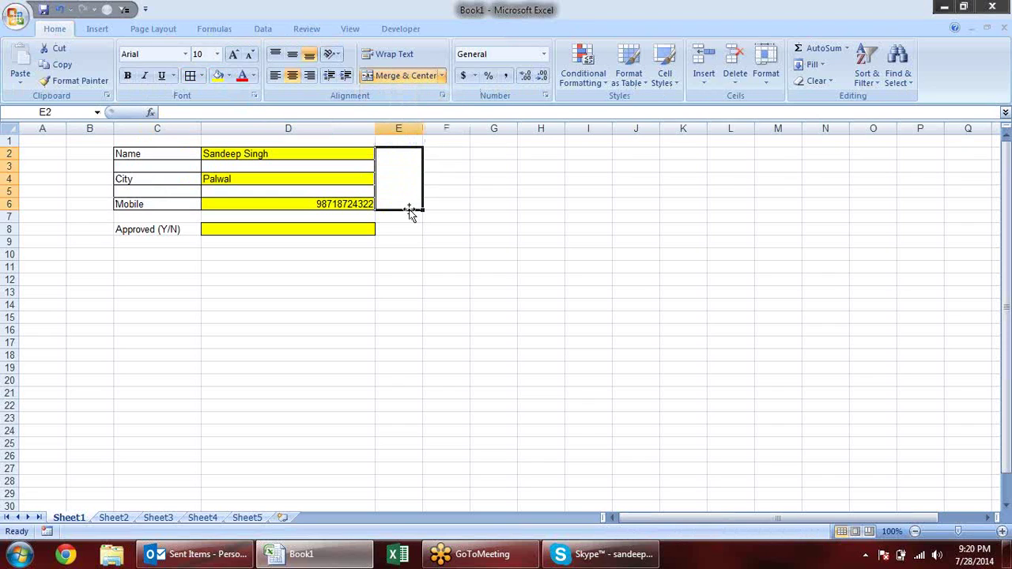
pyautogui.write('USe')
pyautogui.press('BackSpace')
pyautogui.press('BackSpace')
pyautogui.write('ser1')
pyautogui.press('Return')
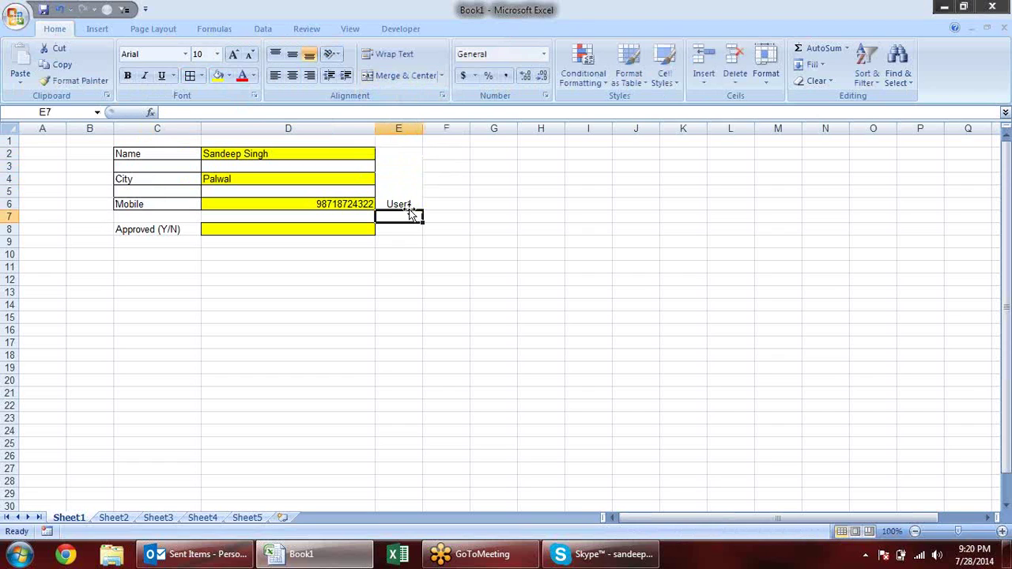
pyautogui.press('Up')
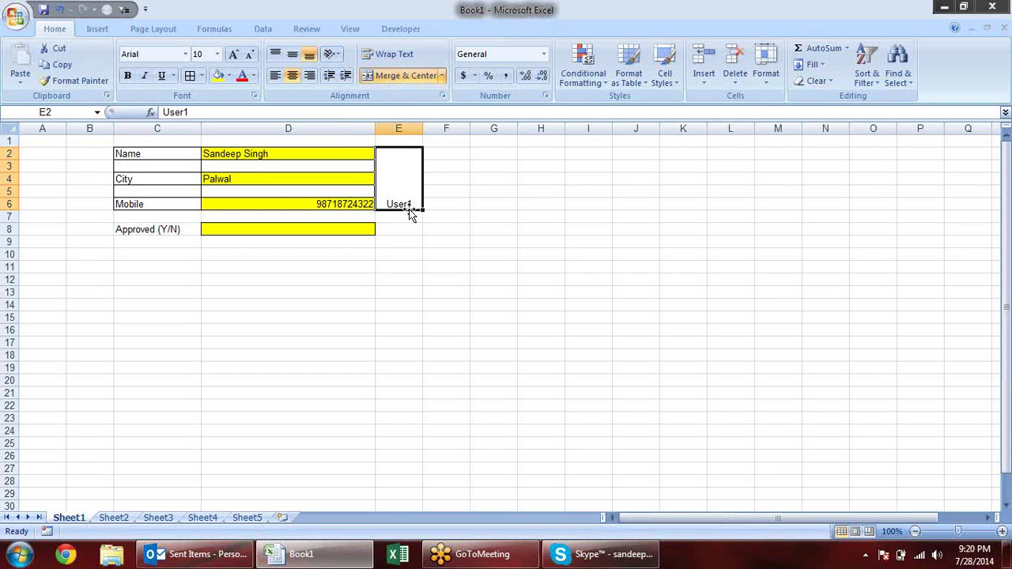
# Re-merge E2:E6, align User1 left and middle, and make it bold.
pyautogui.hotkey('alt', 'h')
pyautogui.press('m')
pyautogui.press('c')
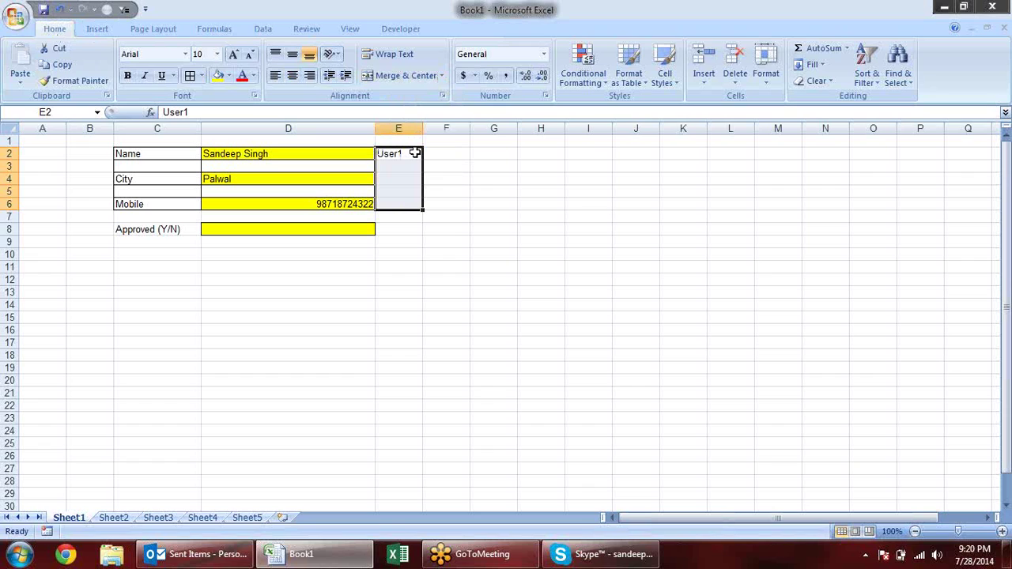
pyautogui.hotkey('alt', 'h')
pyautogui.press('m')
pyautogui.press('c')
pyautogui.hotkey('alt', 'h')
pyautogui.press('a')
pyautogui.press('c')
pyautogui.hotkey('alt', 'h')
pyautogui.press('a')
pyautogui.press('m')
pyautogui.hotkey('ctrl', 'b')
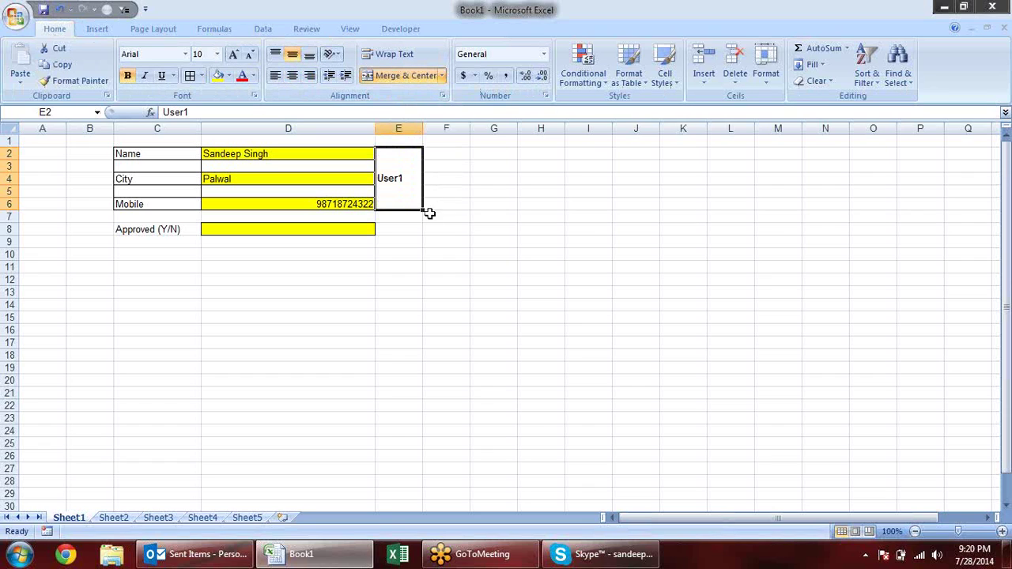
# Add a border around the User1 cell and widen column E.
pyautogui.click(491, 250)
pyautogui.click(413, 168)
pyautogui.hotkey('alt', 'h')
pyautogui.press('b')
pyautogui.click(409, 231)
pyautogui.moveTo(425, 134); pyautogui.dragTo(497, 131)
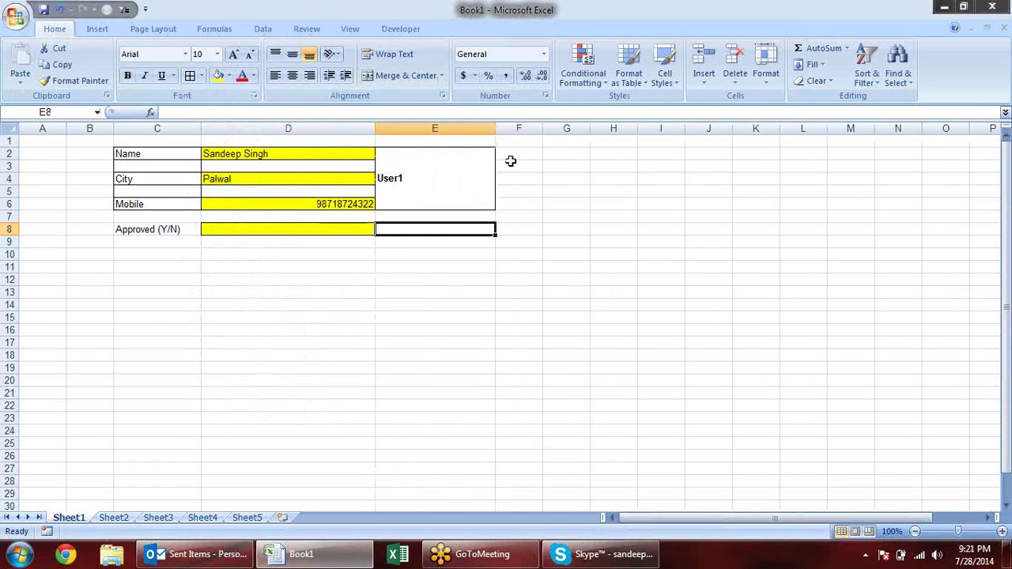
# Enter Manager in E8 and give it a box border.
pyautogui.write('Manager')
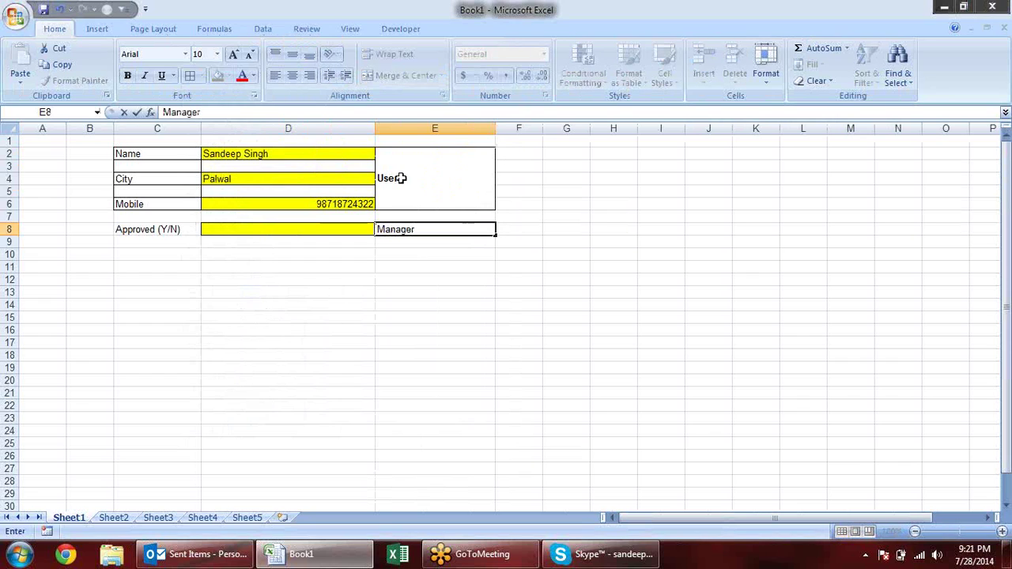
pyautogui.click(468, 254)
pyautogui.click(437, 235)
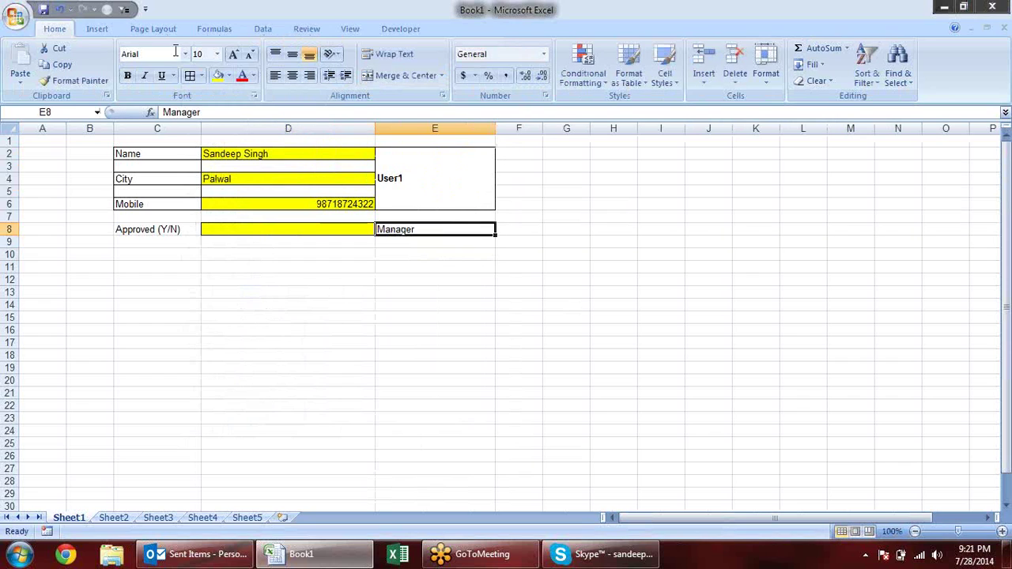
pyautogui.click(190, 75)
pyautogui.click(477, 267)
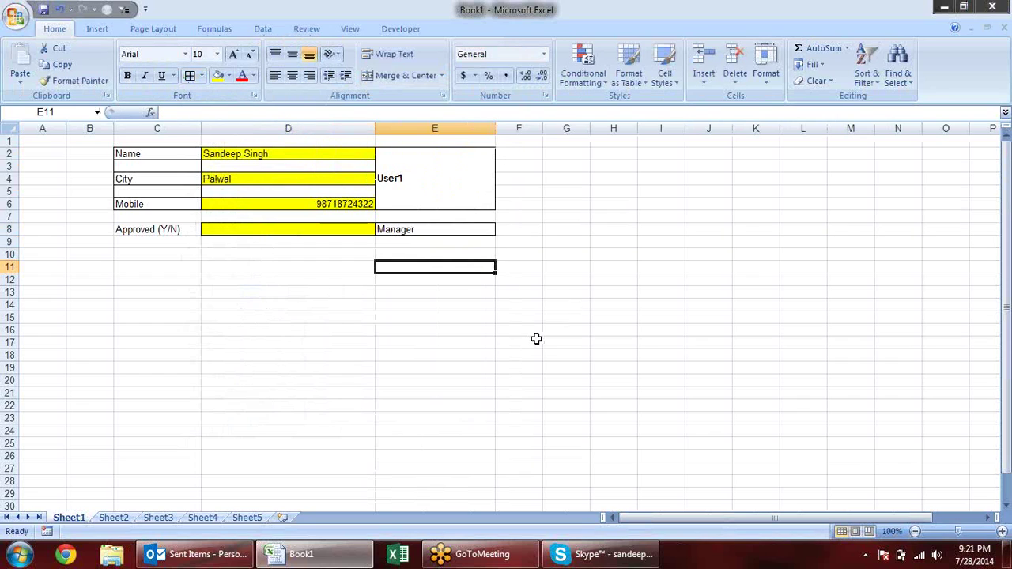
# Left-align the mobile number in D6.
pyautogui.click(353, 203)
pyautogui.click(275, 75)
pyautogui.click(440, 291)
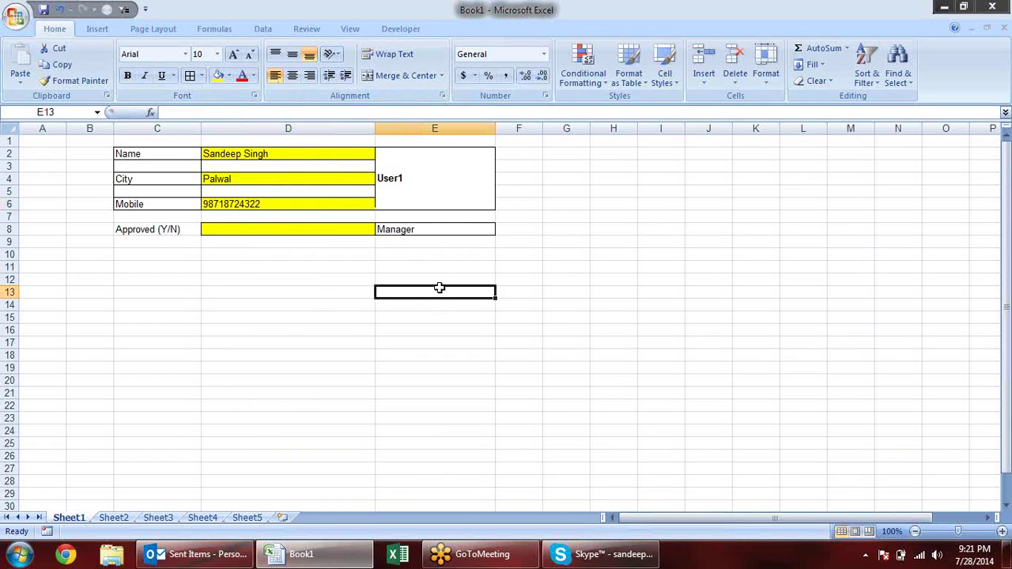
pyautogui.click(340, 230)
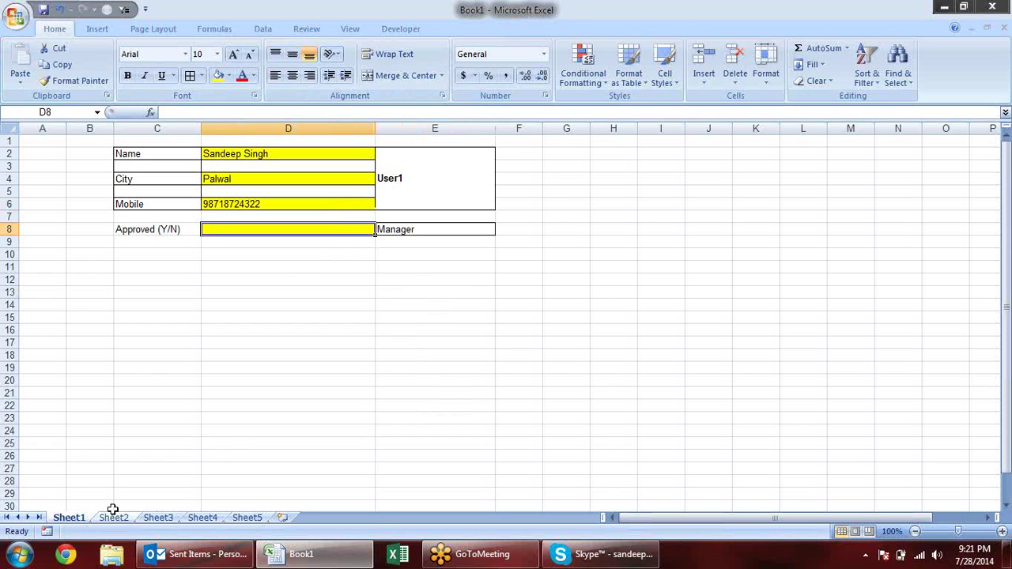
# Open Sheet1's Protect Sheet dialog and cancel without protecting the sheet.
pyautogui.rightClick(68, 518)
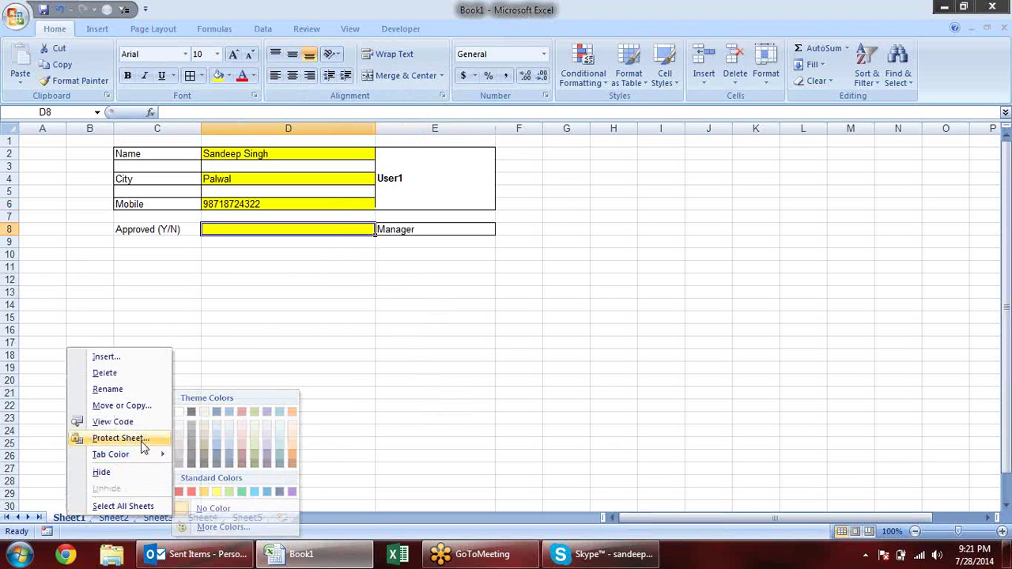
pyautogui.click(126, 438)
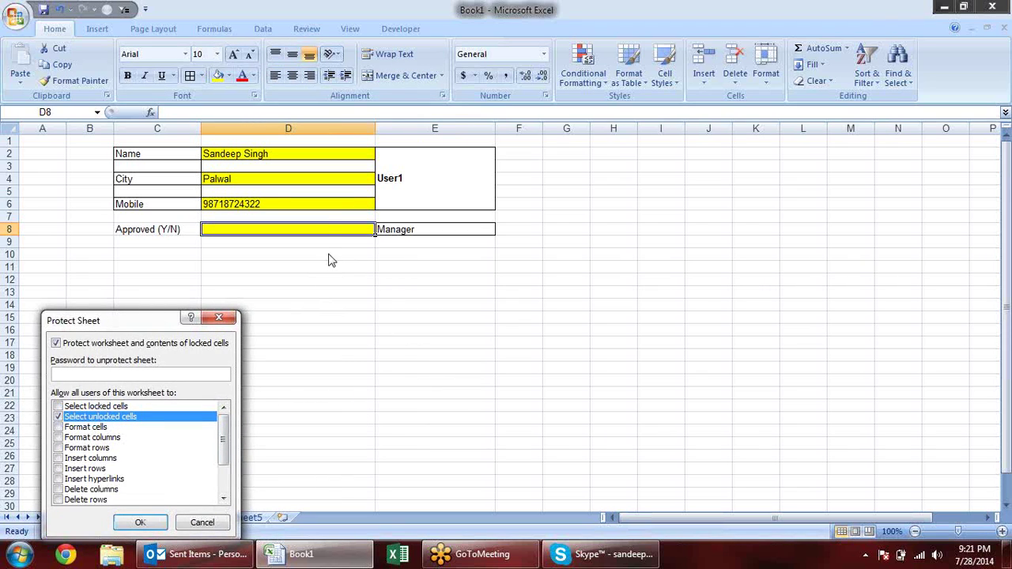
pyautogui.press('Return')
# Clear the Locked setting on D8, then check the answer cells D2, D4, D6 and D8.
pyautogui.hotkey('ctrl', '1')
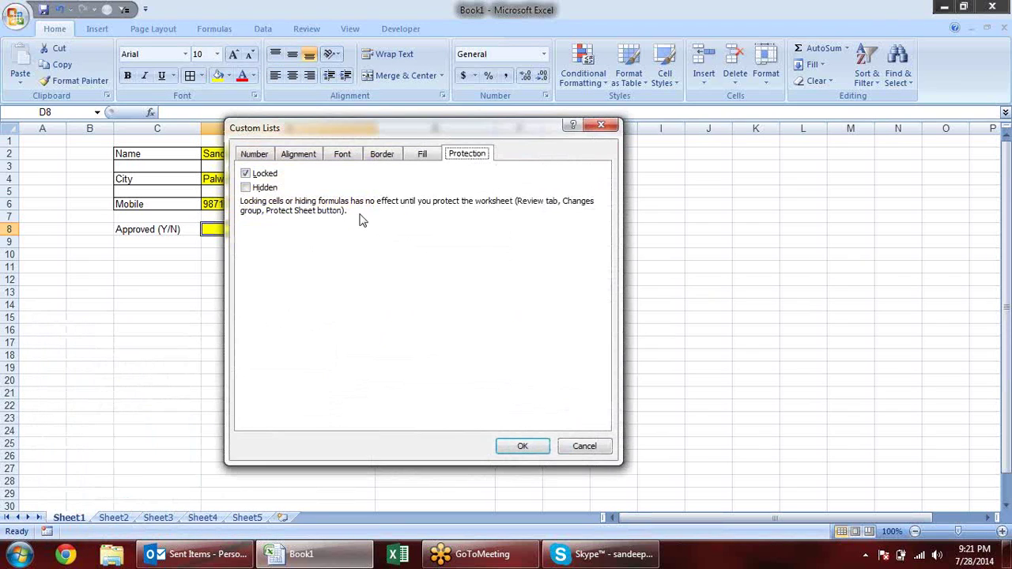
pyautogui.click(265, 175)
pyautogui.click(523, 445)
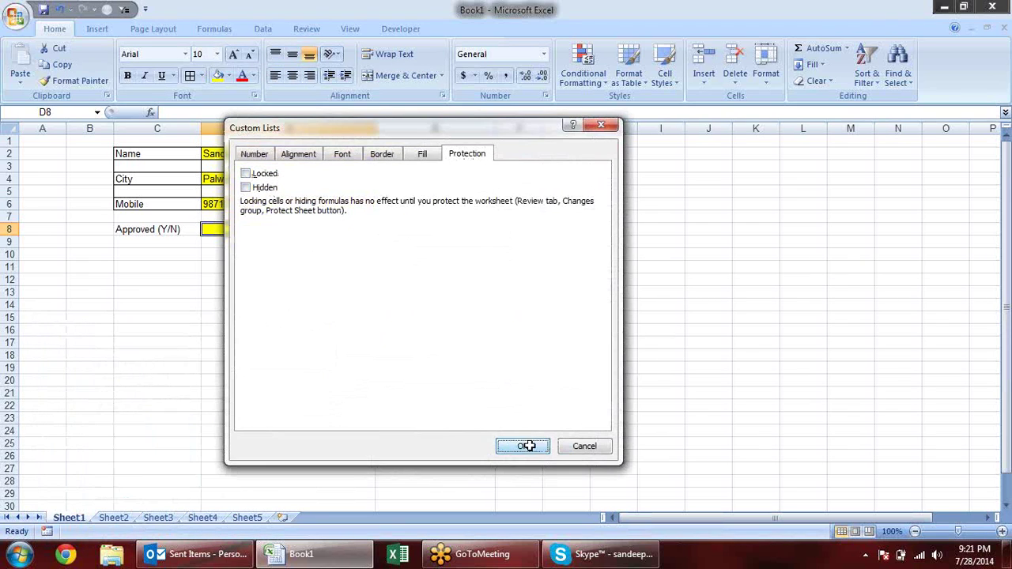
pyautogui.click(266, 153)
pyautogui.click(268, 176)
pyautogui.click(272, 207)
pyautogui.click(274, 231)
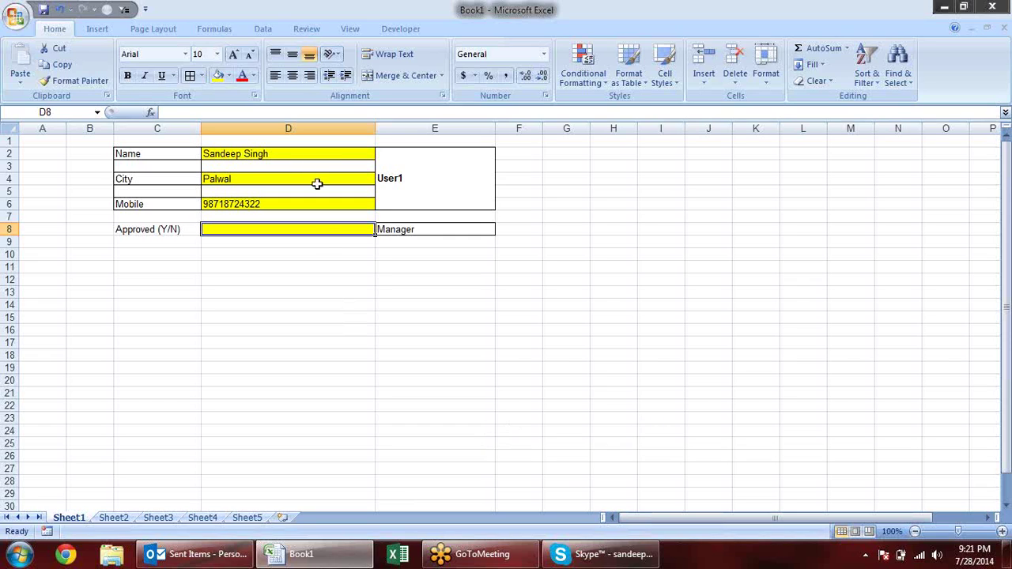
# Select the answer cells D2, D4 and D6 together.
pyautogui.click(313, 150)
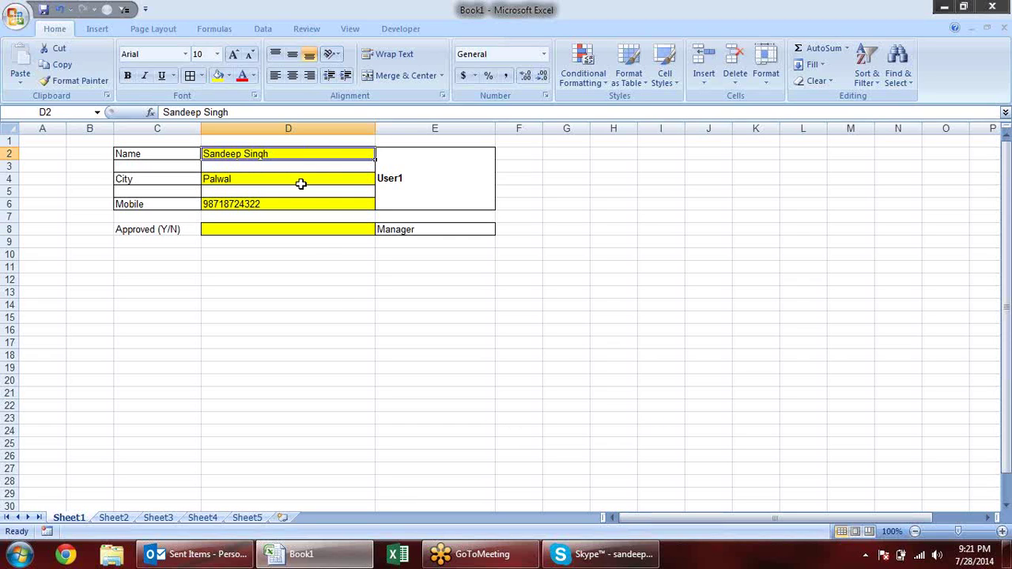
pyautogui.click(301, 183)
pyautogui.click(304, 203)
pyautogui.click(299, 156)
pyautogui.keyDown('ctrl'); pyautogui.click(308, 182); pyautogui.keyUp('ctrl')
pyautogui.keyDown('ctrl'); pyautogui.click(307, 202); pyautogui.keyUp('ctrl')
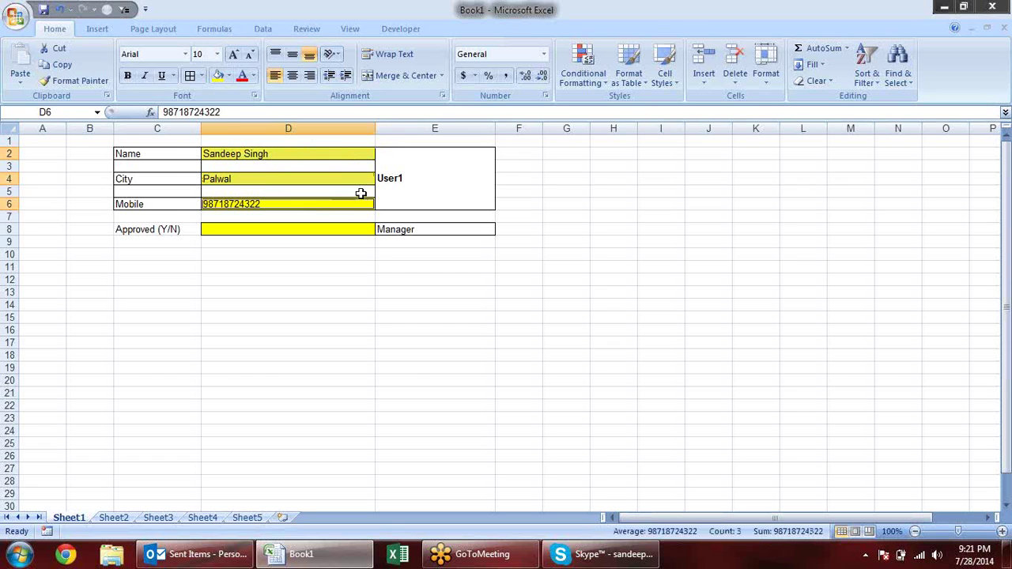
# Add a password-protected editable range titled User1 covering D2, D4 and D6.
pyautogui.click(306, 31)
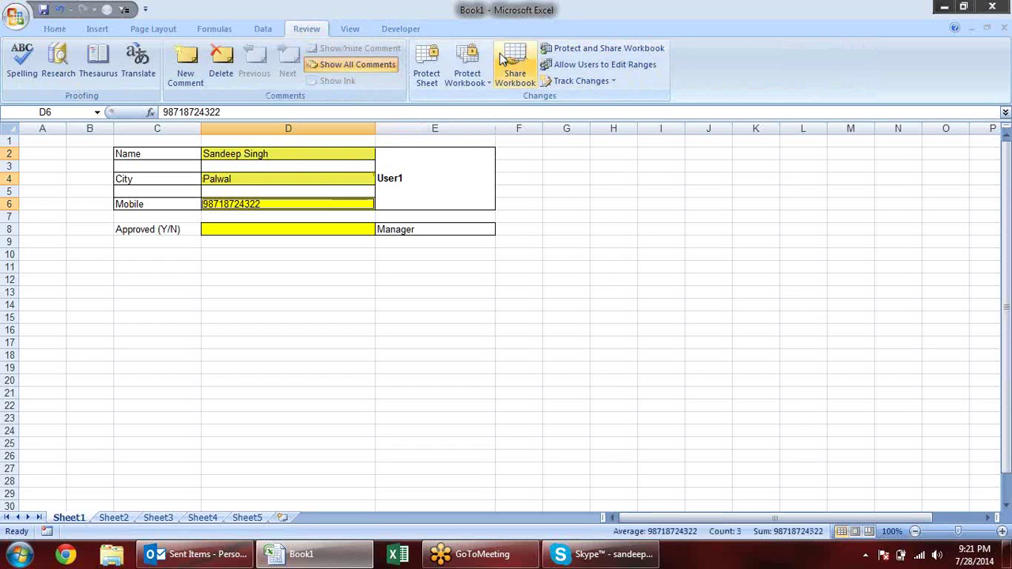
pyautogui.click(624, 69)
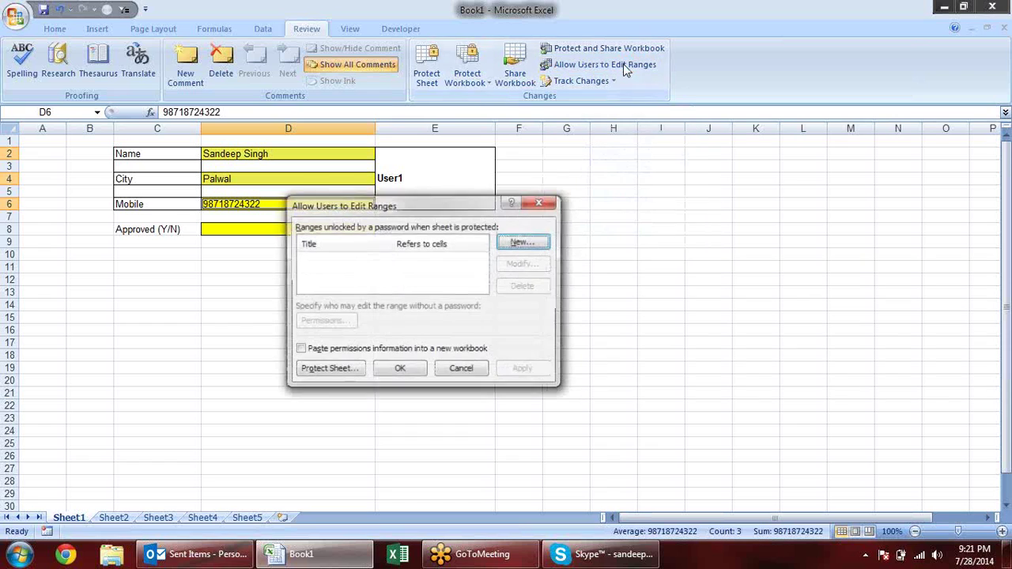
pyautogui.moveTo(455, 213); pyautogui.dragTo(627, 165)
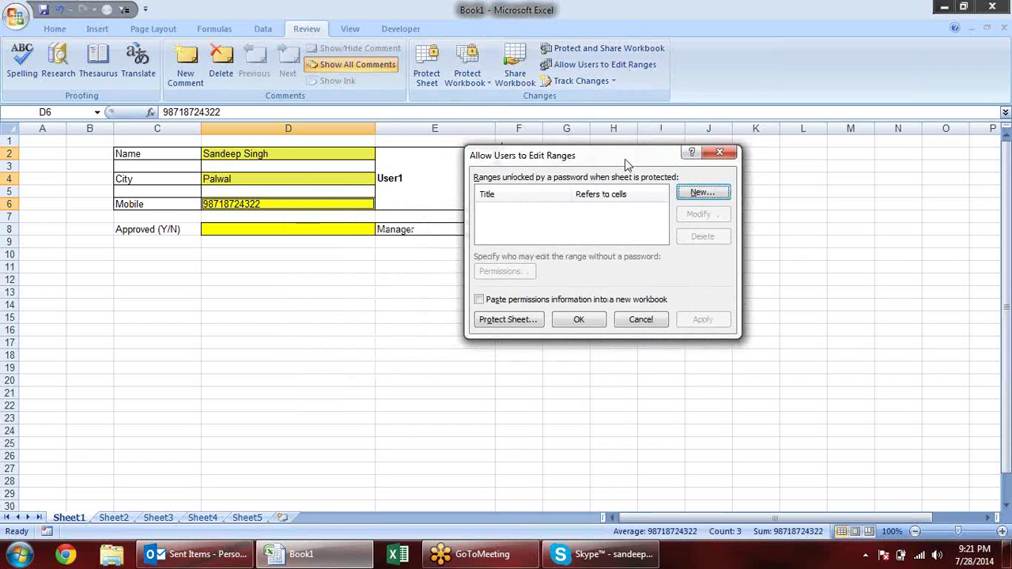
pyautogui.click(701, 198)
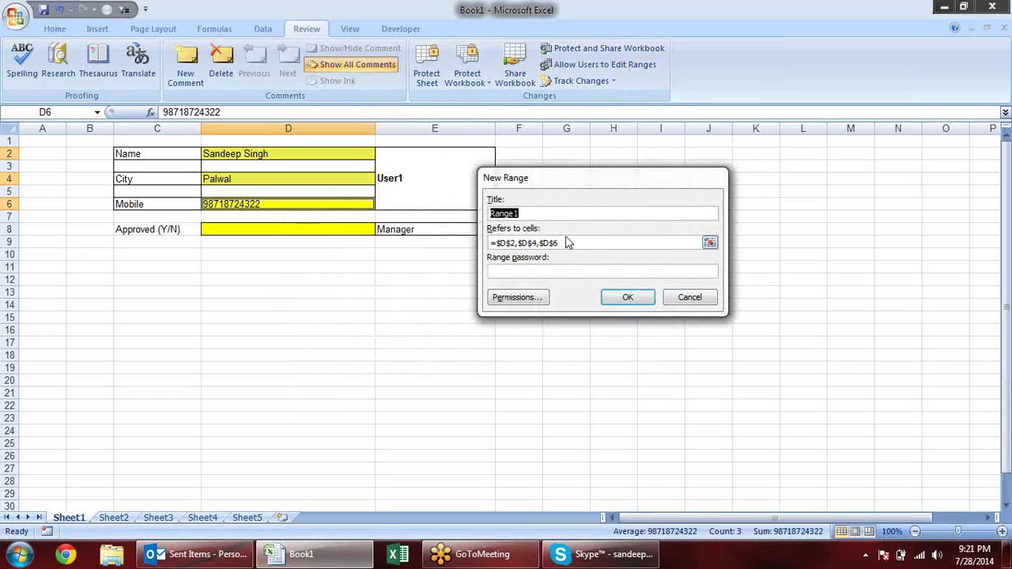
pyautogui.write('Us')
pyautogui.click(629, 298)
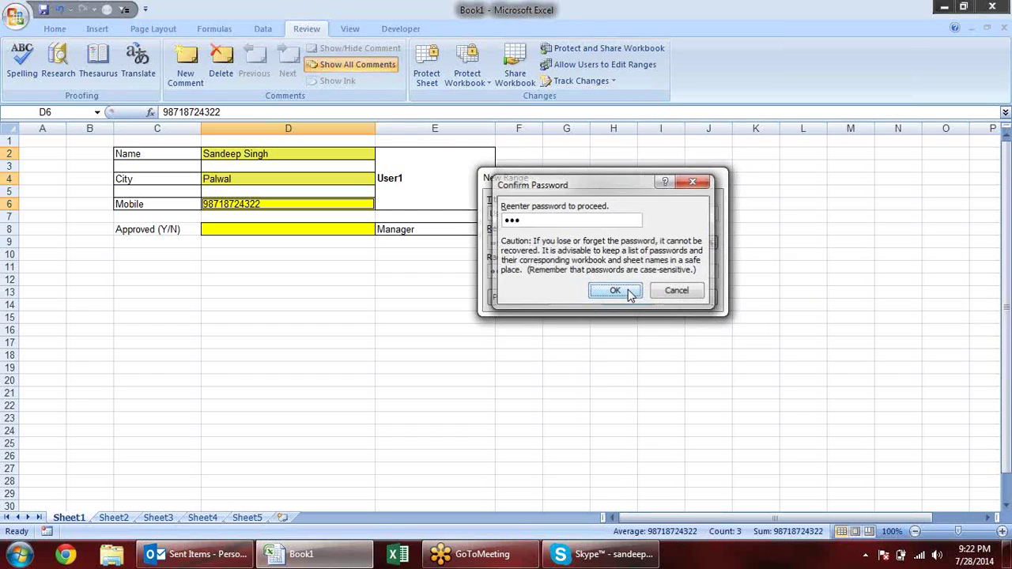
pyautogui.click(616, 291)
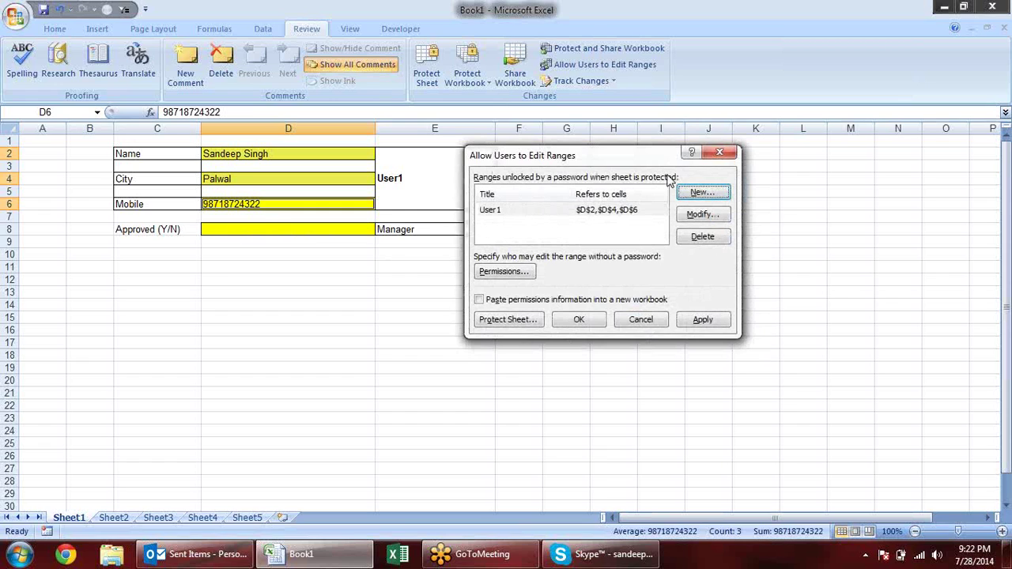
pyautogui.click(703, 193)
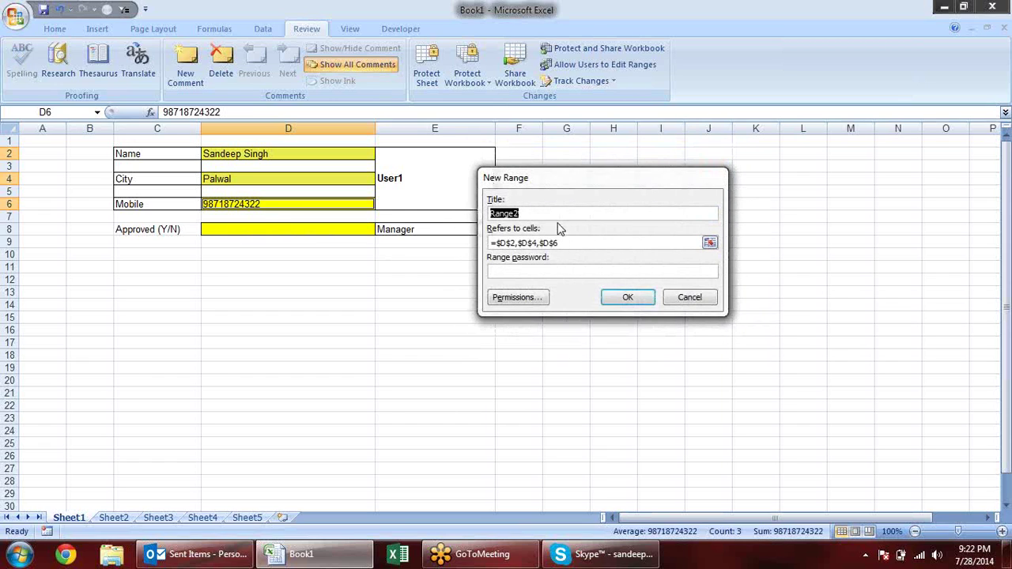
# Title the new editable range Manager and set it to refer to cell D8.
pyautogui.write('Manager')
pyautogui.click(710, 243)
pyautogui.click(304, 232)
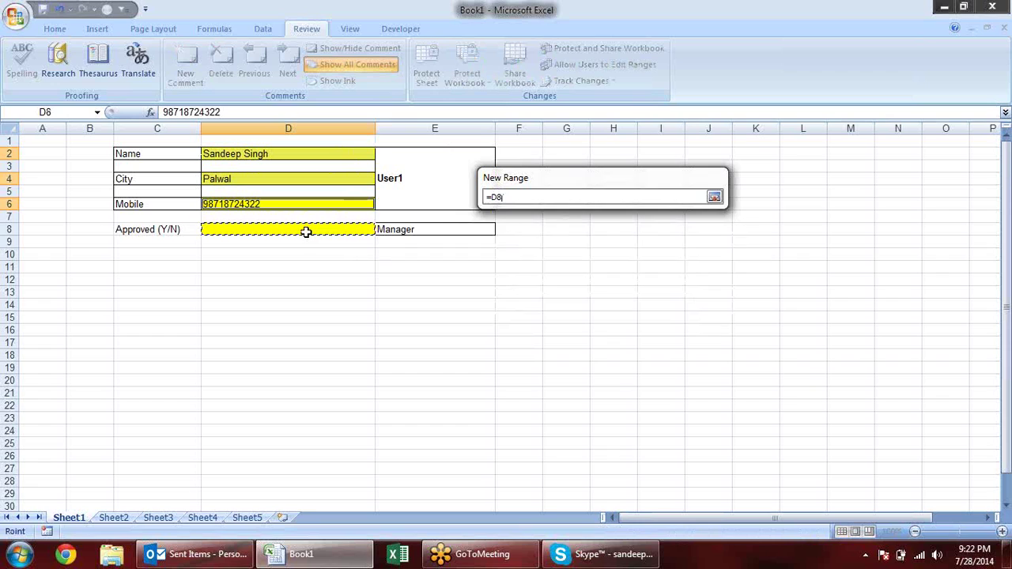
pyautogui.press('Return')
# Set and confirm the Manager range password, then apply and close the ranges list.
pyautogui.click(514, 272)
pyautogui.write('1')
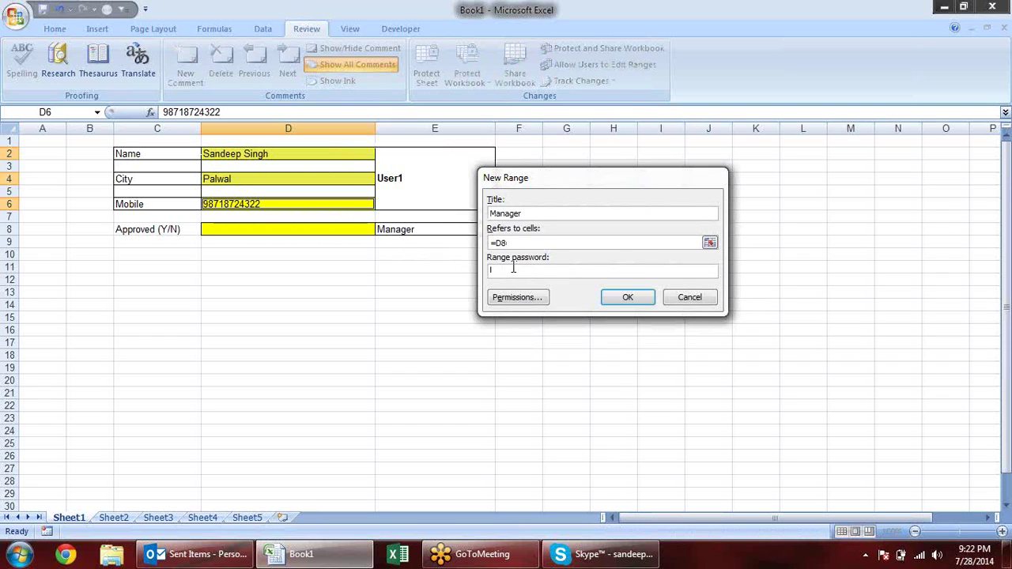
pyautogui.press('Return')
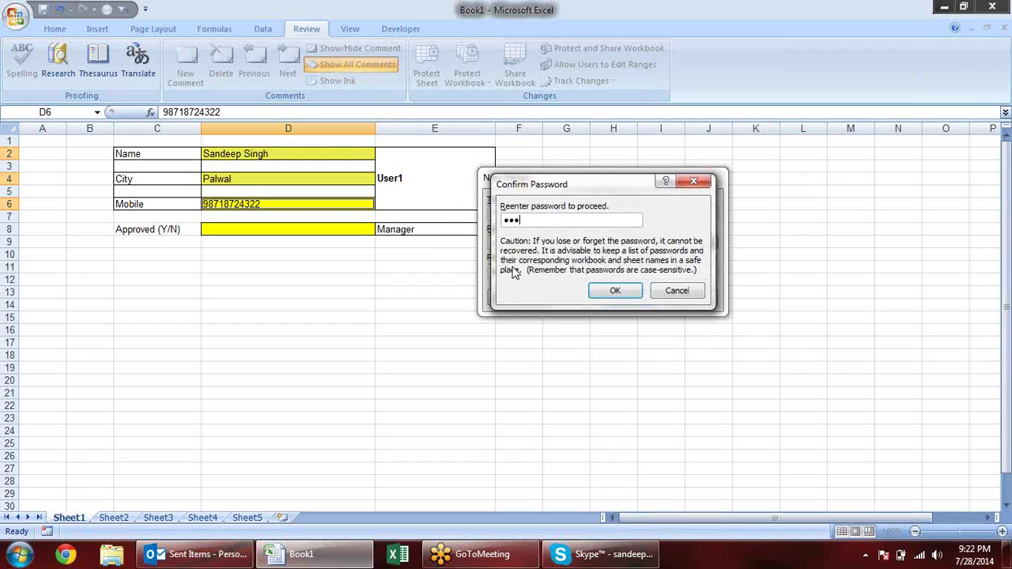
pyautogui.press('Return')
pyautogui.click(703, 321)
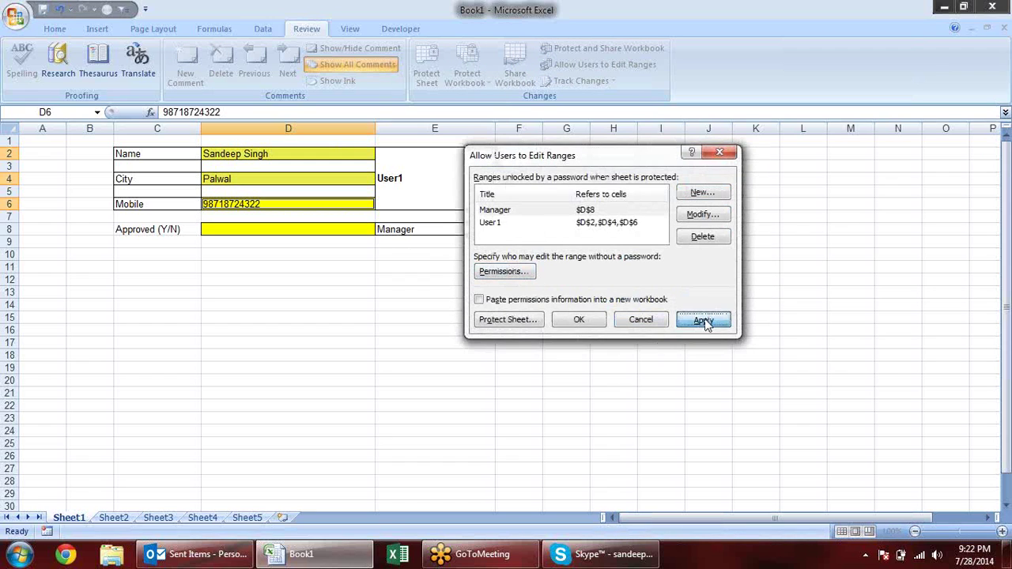
pyautogui.click(579, 319)
pyautogui.rightClick(75, 518)
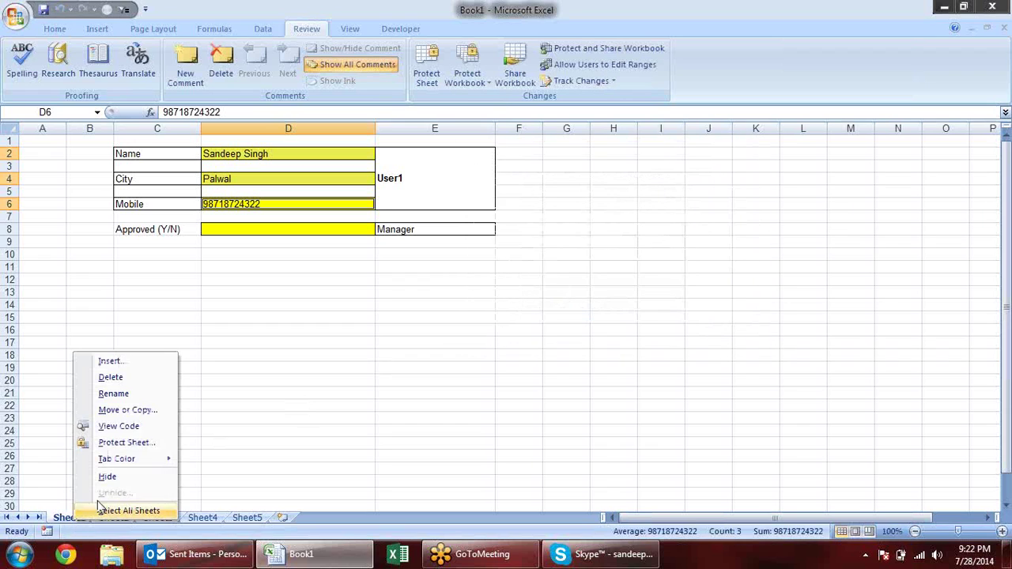
# Protect Sheet1, then test D8 by entering 'sdf' and deleting it again.
pyautogui.click(142, 443)
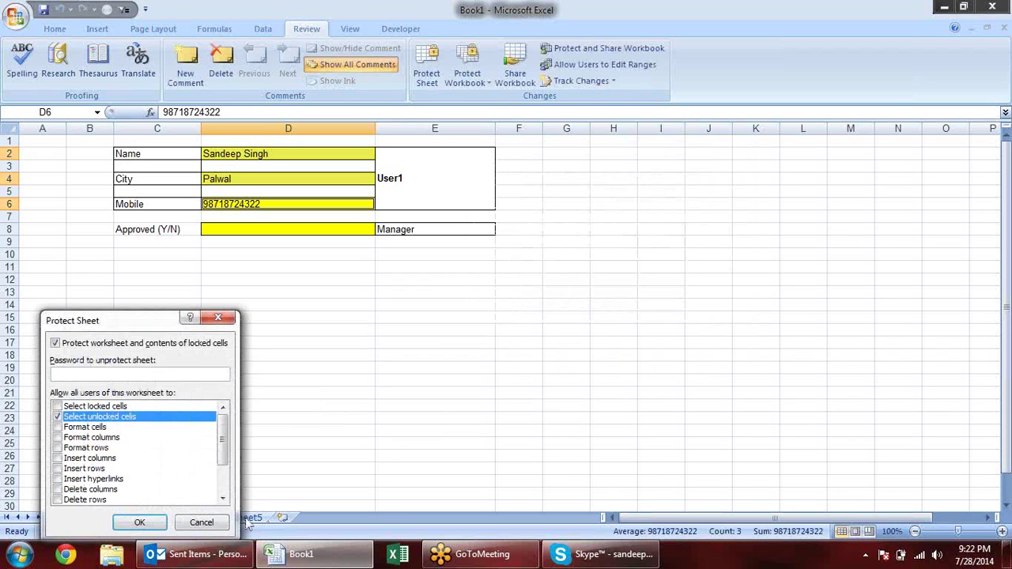
pyautogui.click(162, 525)
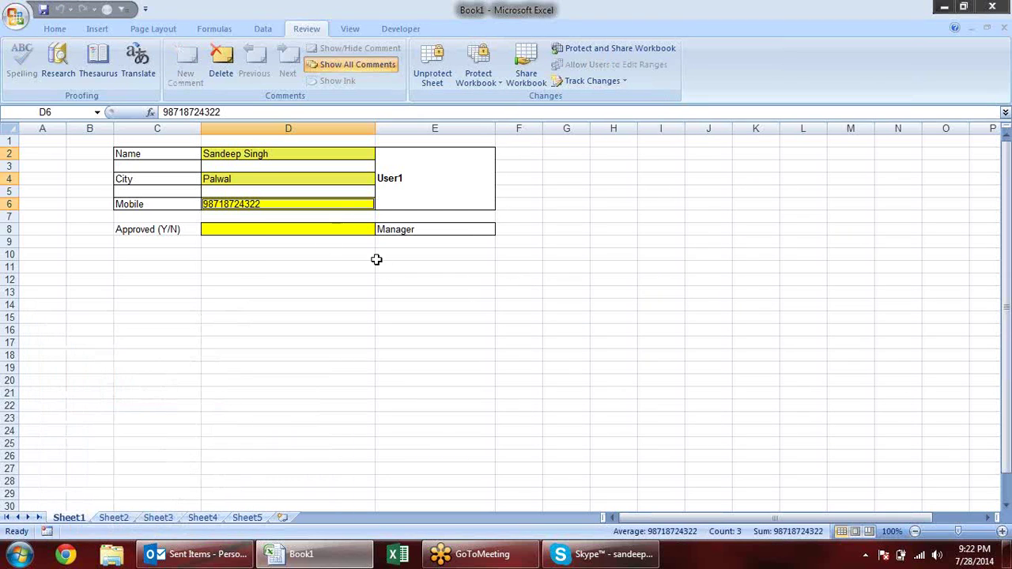
pyautogui.click(338, 228)
pyautogui.doubleClick(338, 228)
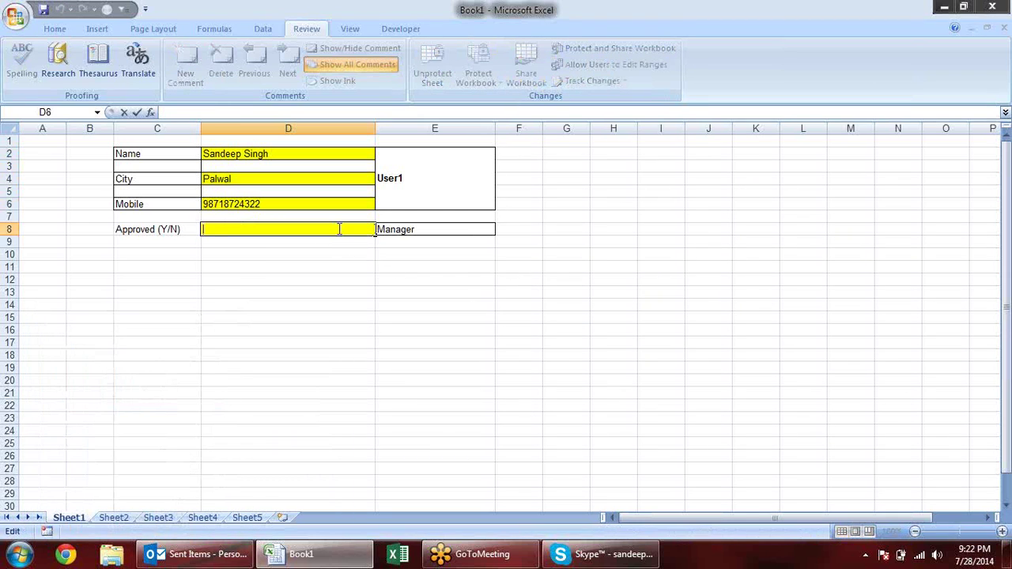
pyautogui.write('sdf')
pyautogui.click(344, 232)
pyautogui.press('Delete')
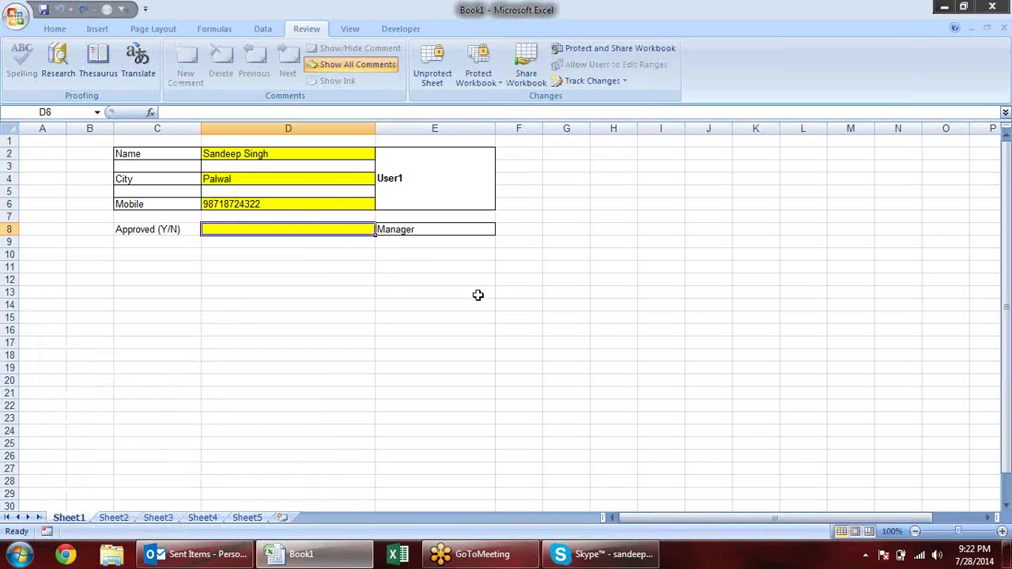
# Unprotect Sheet1 and set cells D2, D4, D6 and D8 back to Locked.
pyautogui.click(320, 152)
pyautogui.keyDown('ctrl'); pyautogui.click(322, 180); pyautogui.keyUp('ctrl')
pyautogui.keyDown('ctrl'); pyautogui.click(317, 204); pyautogui.keyUp('ctrl')
pyautogui.keyDown('ctrl'); pyautogui.click(323, 229); pyautogui.keyUp('ctrl')
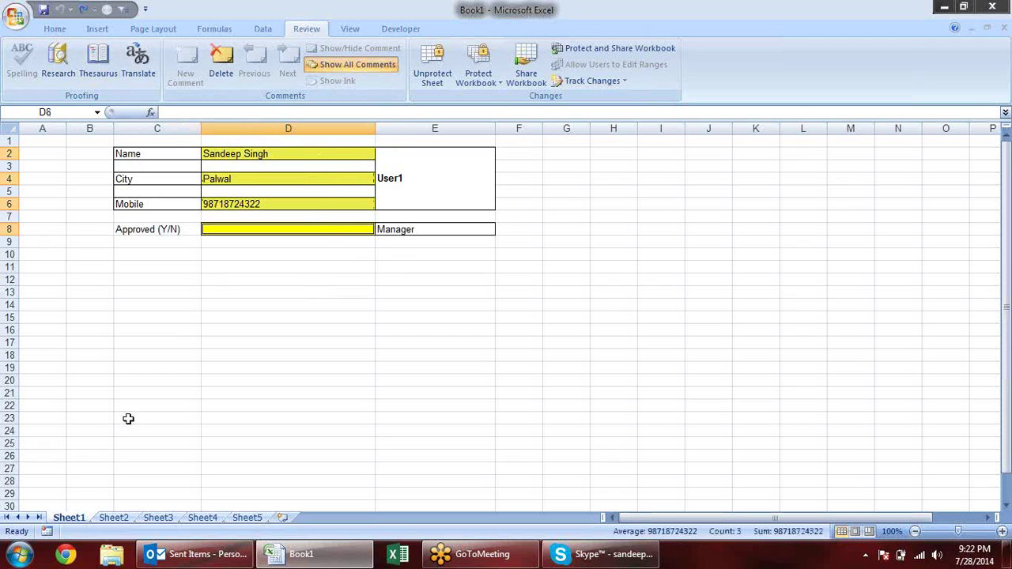
pyautogui.rightClick(72, 520)
pyautogui.click(165, 443)
pyautogui.click(278, 230)
pyautogui.hotkey('ctrl', '1')
pyautogui.click(444, 124)
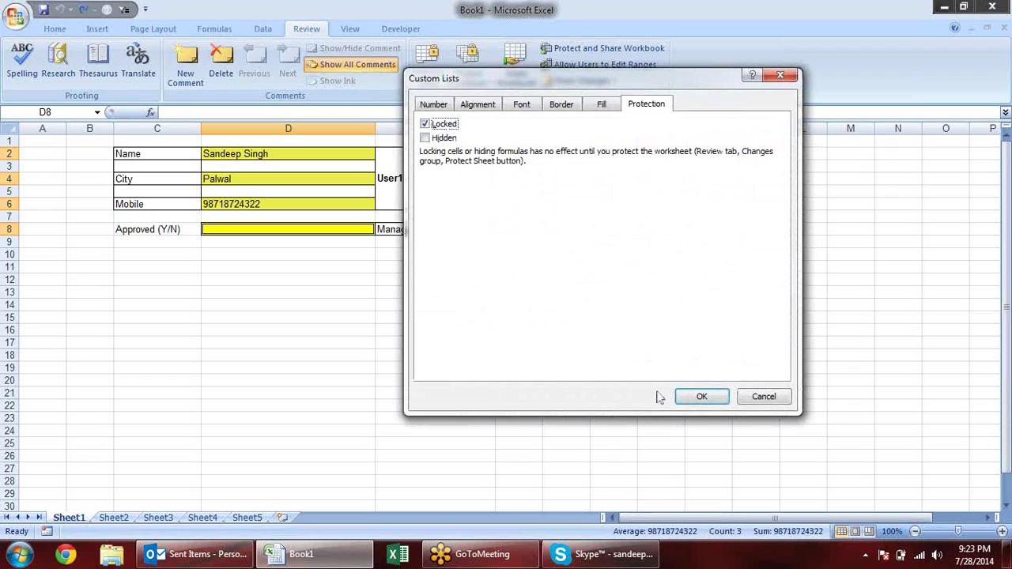
pyautogui.click(700, 396)
# Protect Sheet1 again and confirm that editing D8 now triggers a protected-cell warning.
pyautogui.click(393, 316)
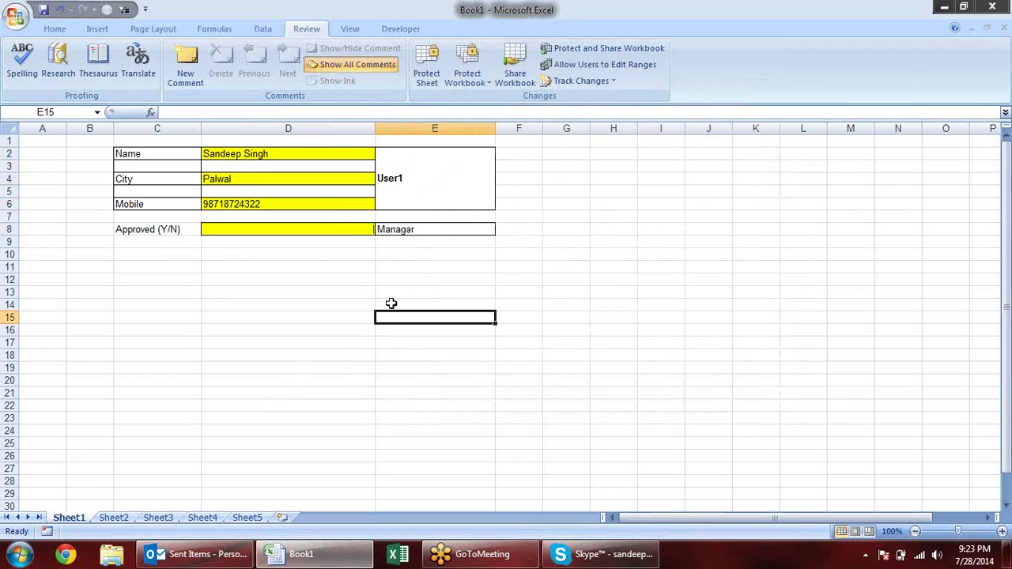
pyautogui.rightClick(84, 521)
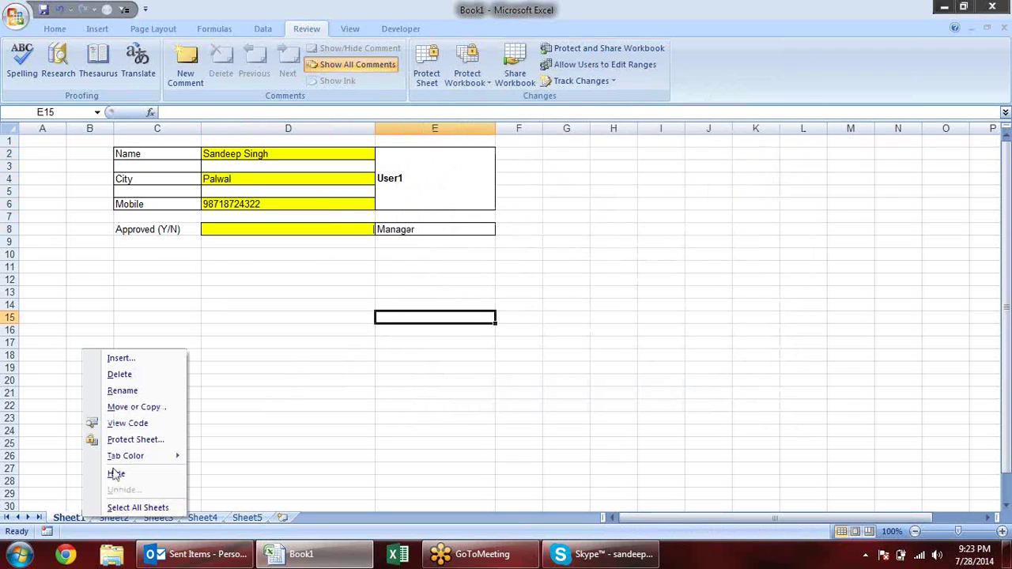
pyautogui.click(147, 442)
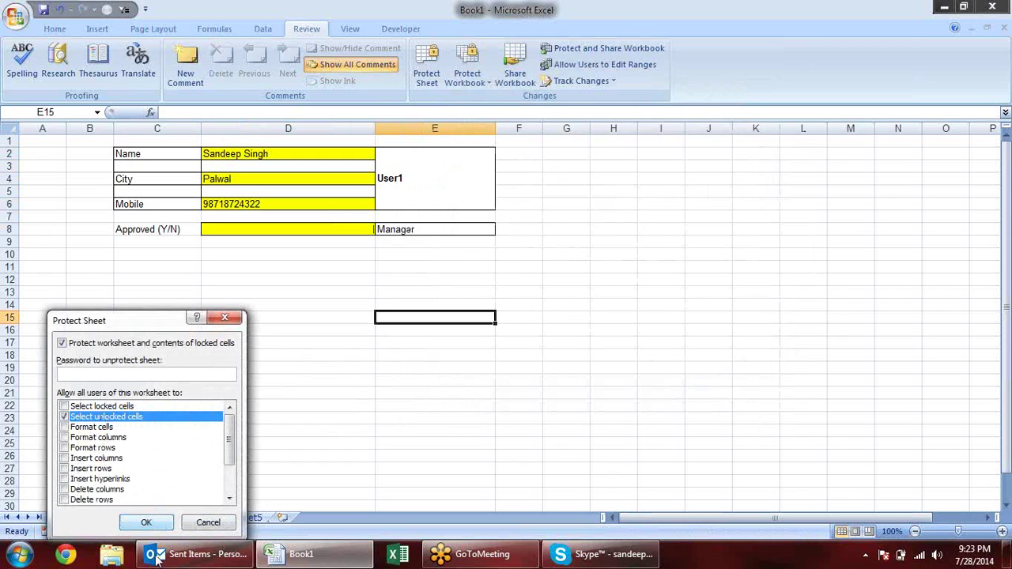
pyautogui.click(145, 522)
pyautogui.doubleClick(312, 227)
pyautogui.click(506, 320)
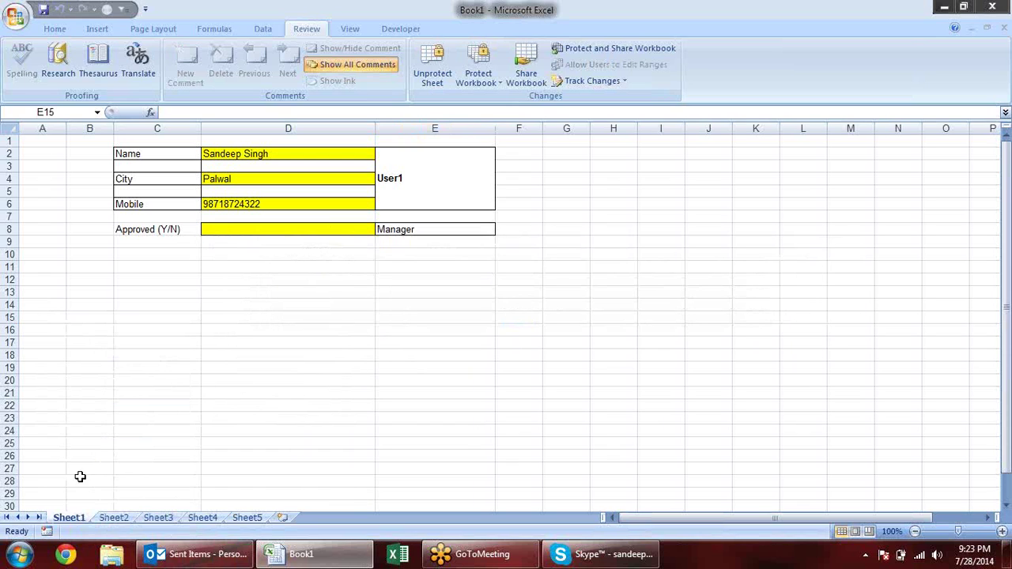
# Re-protect Sheet1 with the 'Select locked cells' permission allowed.
pyautogui.rightClick(74, 514)
pyautogui.click(136, 436)
pyautogui.rightClick(83, 518)
pyautogui.click(83, 436)
pyautogui.click(81, 406)
pyautogui.click(43, 406)
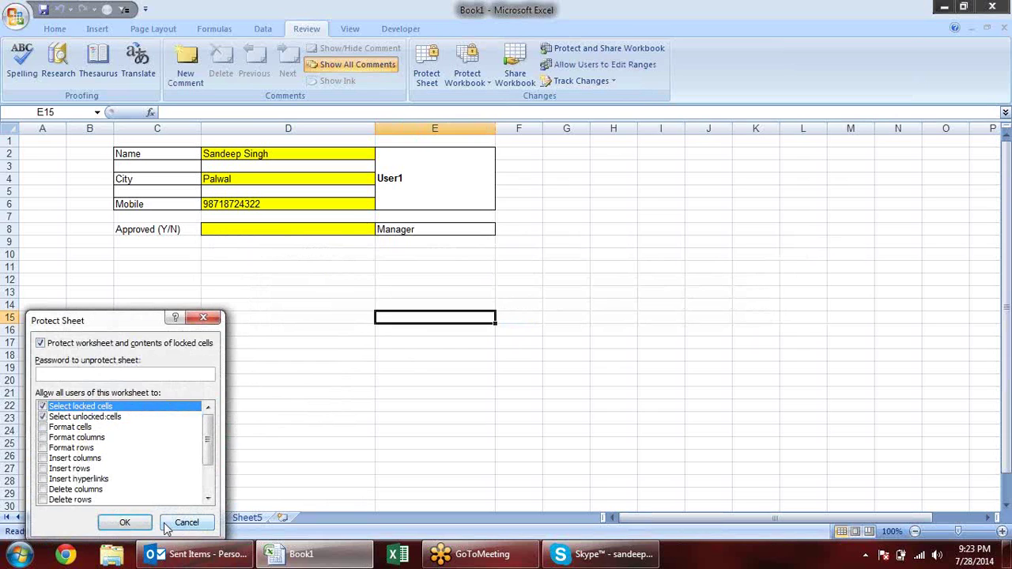
pyautogui.click(124, 522)
# Check that blank cells, the column C labels and cells D8, D6, D4, D2 are selectable.
pyautogui.click(246, 290)
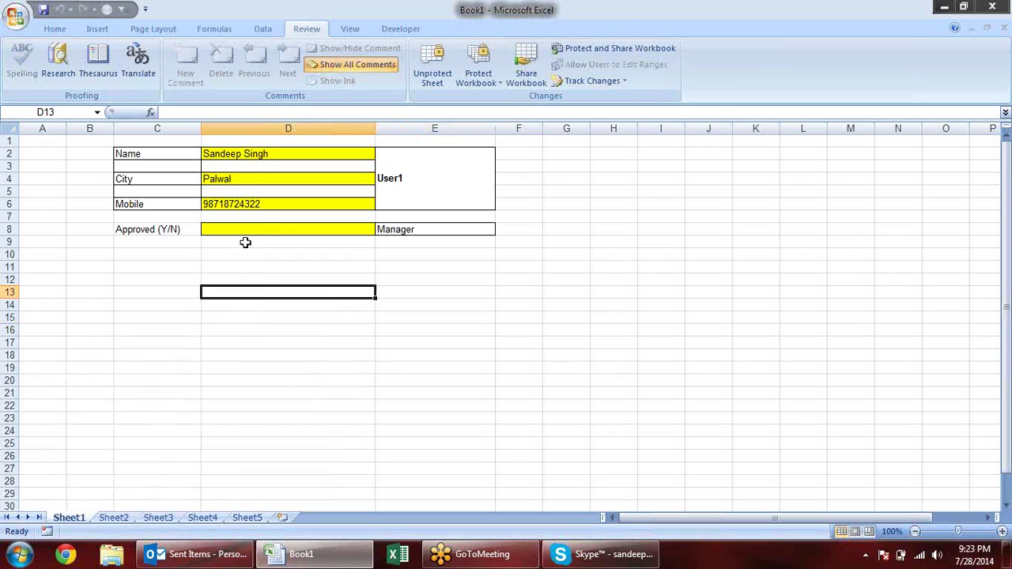
pyautogui.moveTo(152, 157); pyautogui.dragTo(153, 230)
pyautogui.click(233, 226)
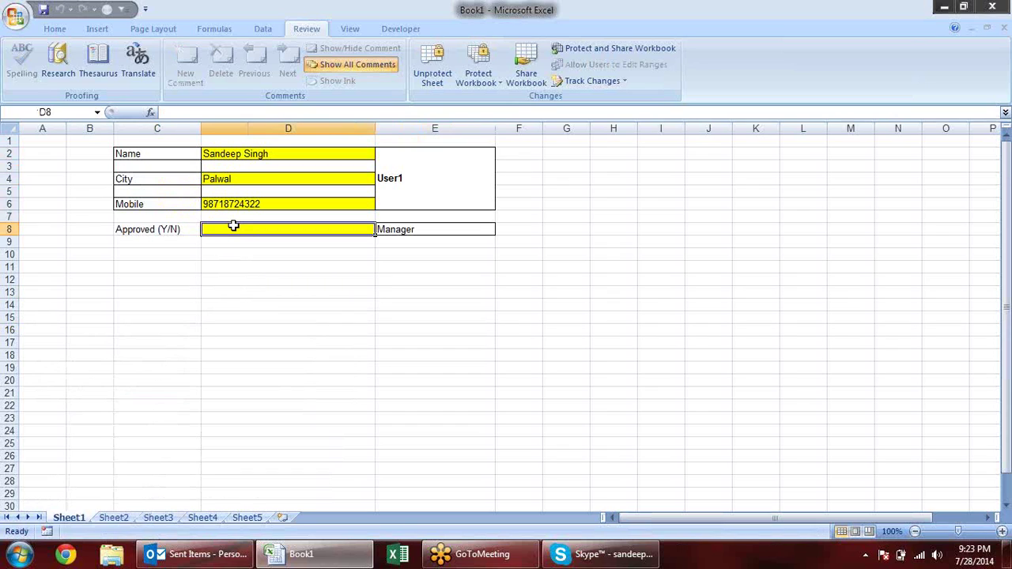
pyautogui.click(231, 202)
pyautogui.click(231, 177)
pyautogui.click(243, 156)
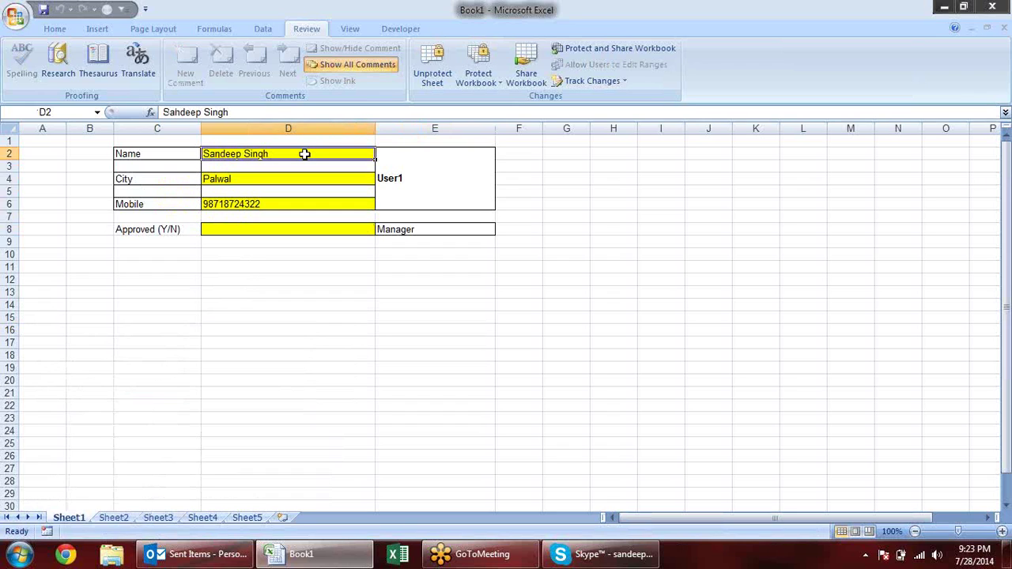
# Unlock the User1 range with its password and replace the name in D2.
pyautogui.doubleClick(304, 154)
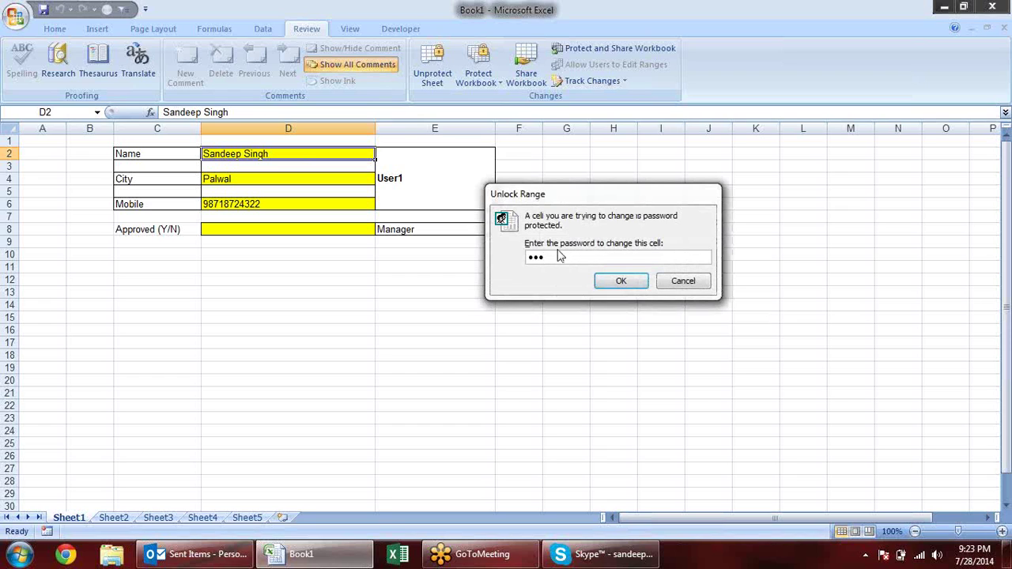
pyautogui.press('Return')
pyautogui.moveTo(312, 154); pyautogui.dragTo(57, 136)
pyautogui.press('Return')
# Enter Faridabad as the city in D4 and the new mobile number in D6.
pyautogui.press('Down')
pyautogui.press('Down')
pyautogui.write('Faridabad')
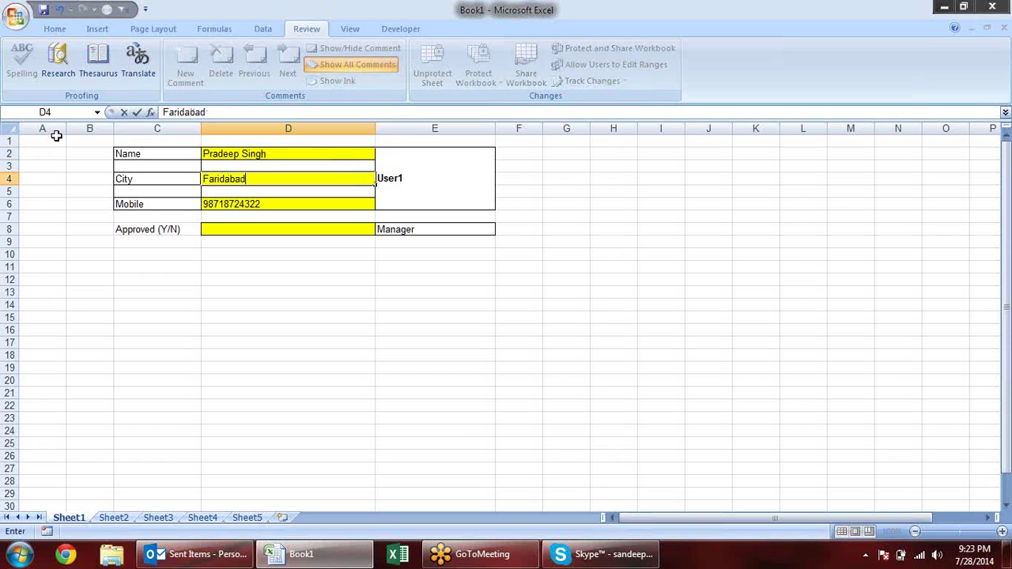
pyautogui.hotkey('ctrl', 'Return')
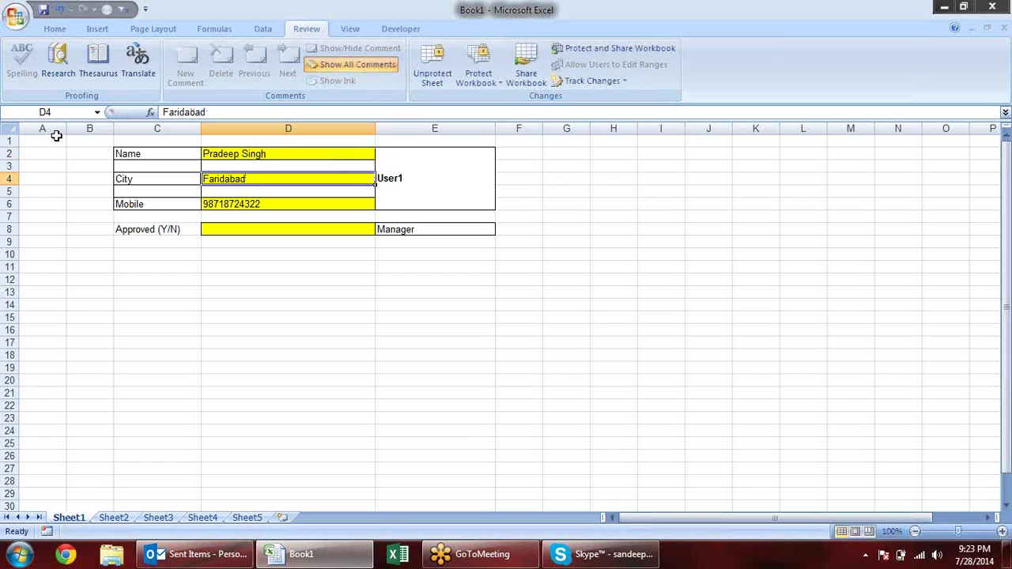
pyautogui.press('Down')
pyautogui.press('Down')
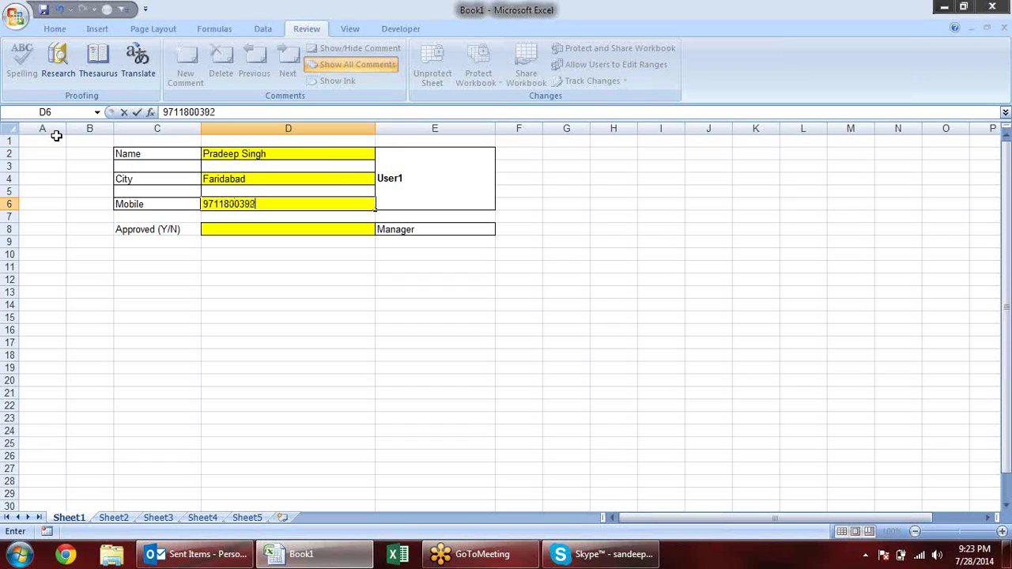
pyautogui.press('Return')
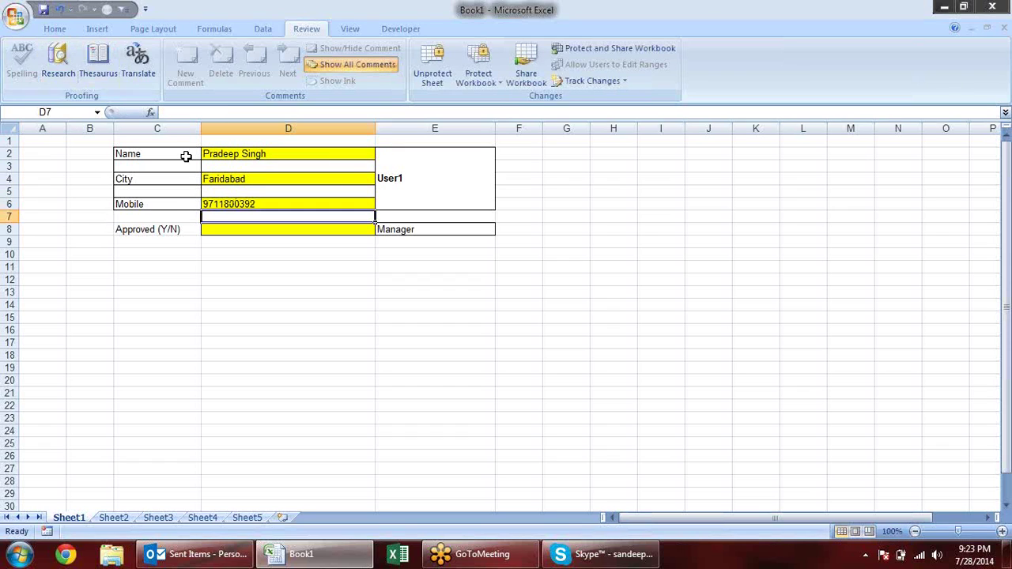
pyautogui.click(335, 255)
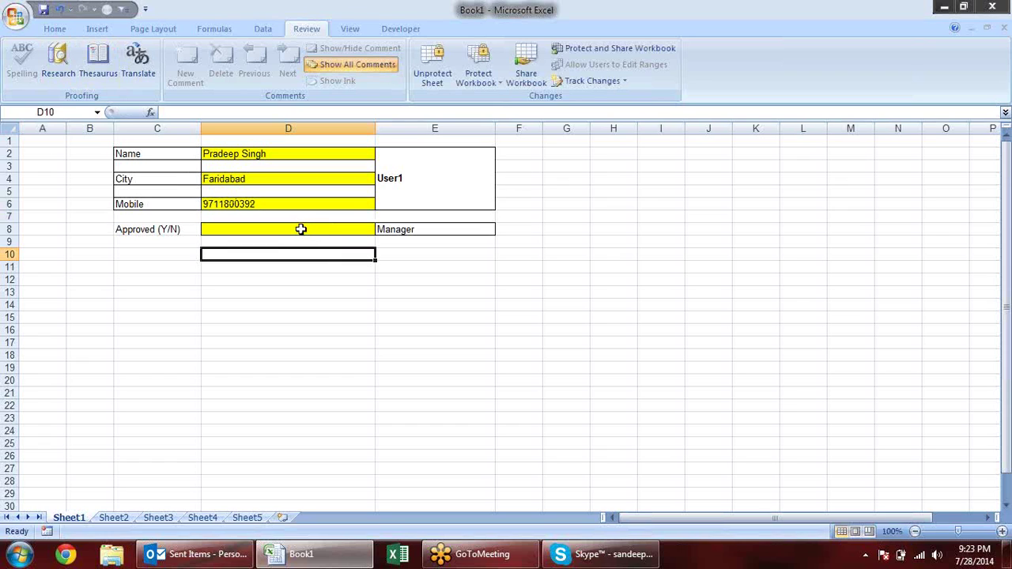
# Unlock the Manager range with its password and enter Y in the Approved cell D8.
pyautogui.click(300, 229)
pyautogui.doubleClick(303, 231)
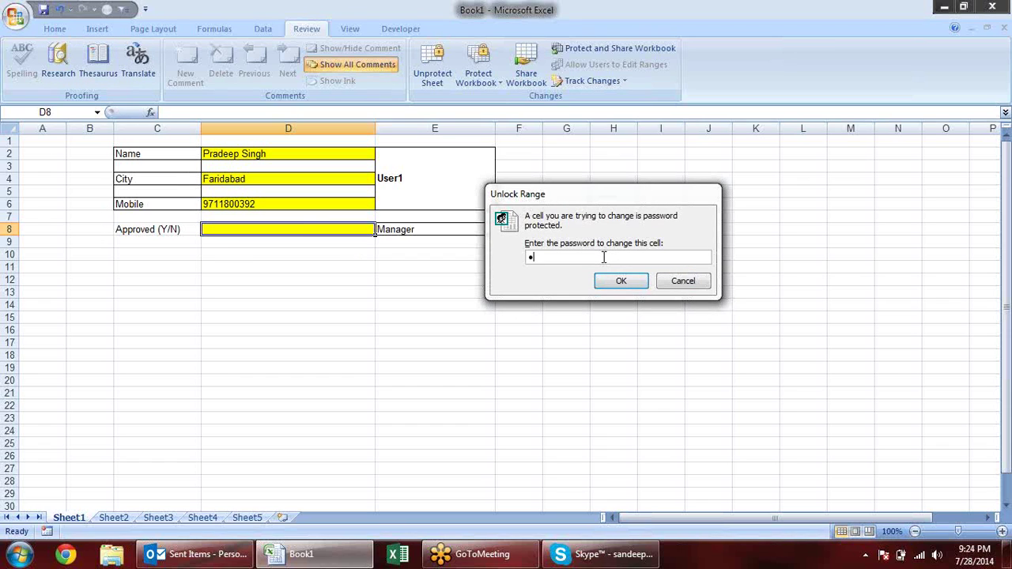
pyautogui.press('Return')
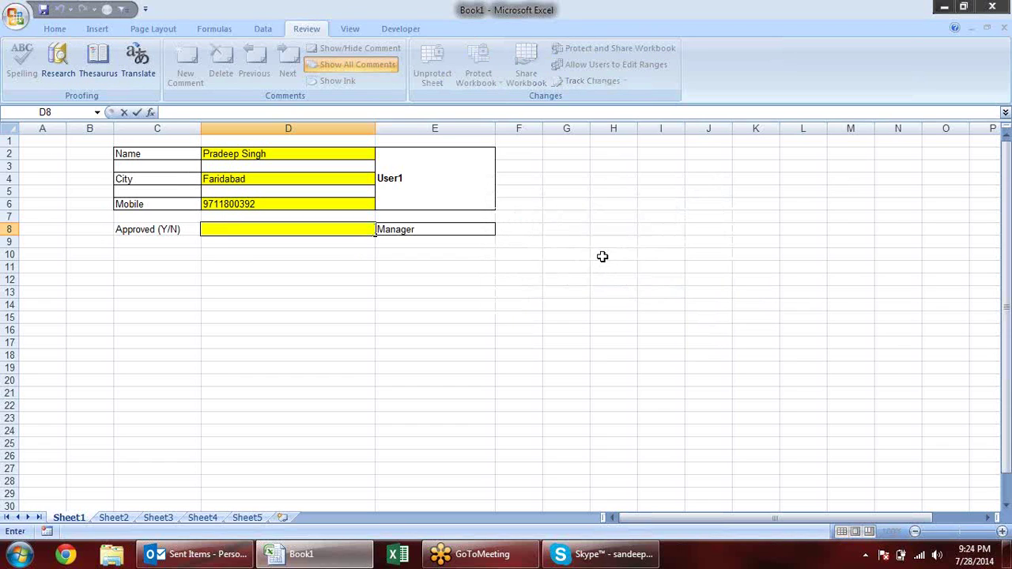
pyautogui.write('Y')
pyautogui.press('Return')
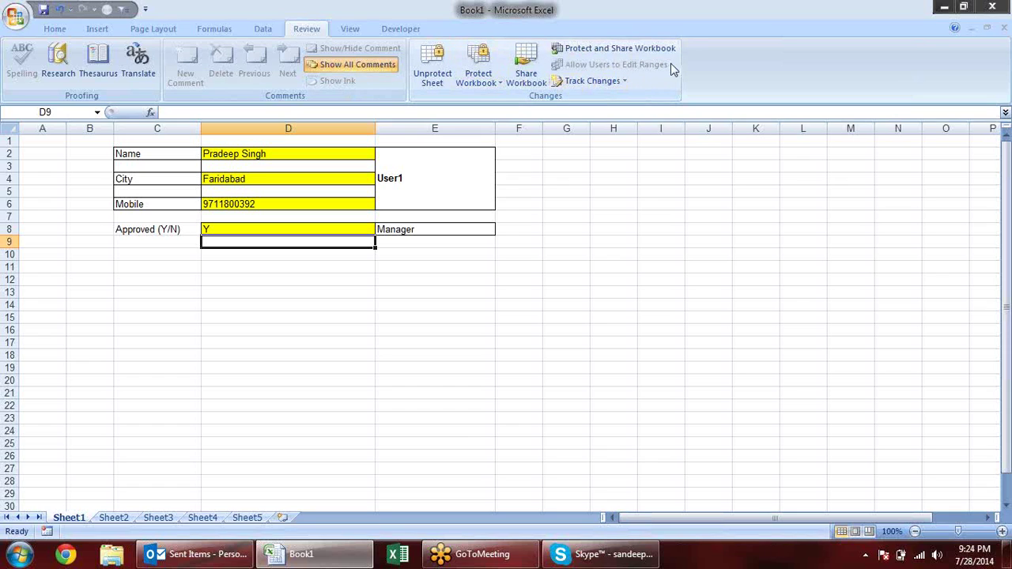
pyautogui.click(655, 253)
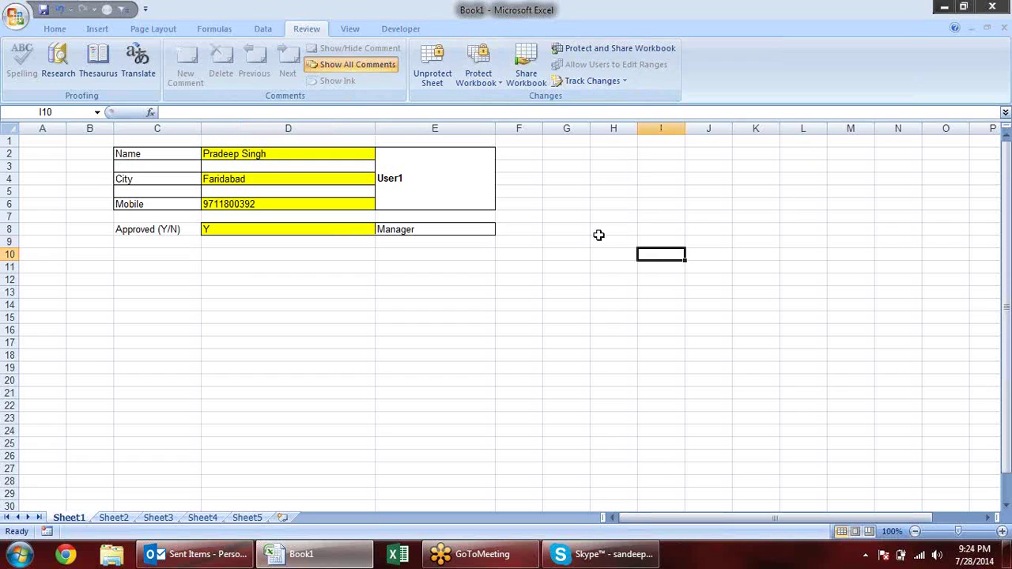
# Unprotect Sheet1, then protect the workbook structure with no password.
pyautogui.moveTo(103, 288); pyautogui.dragTo(332, 406)
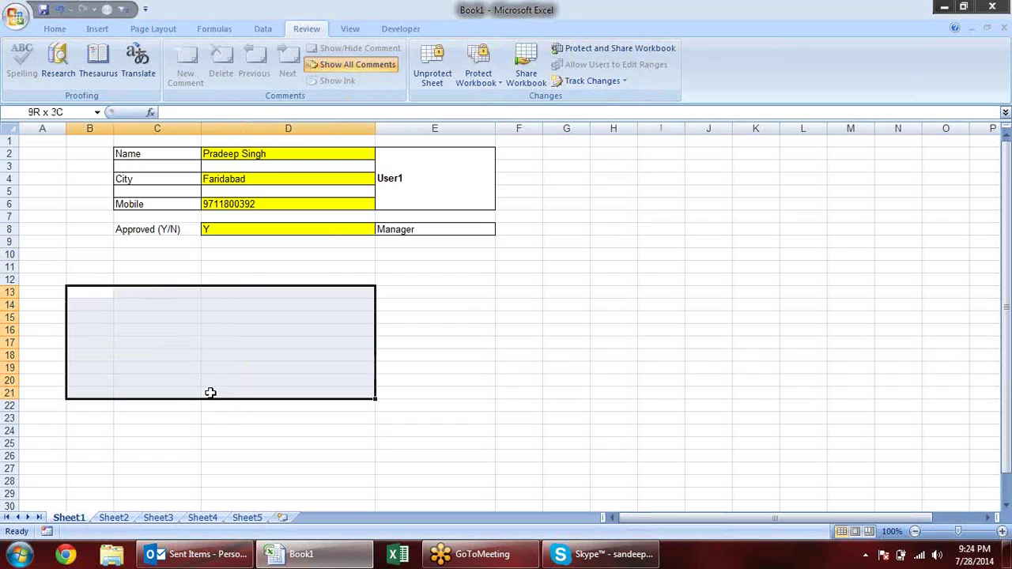
pyautogui.click(335, 168)
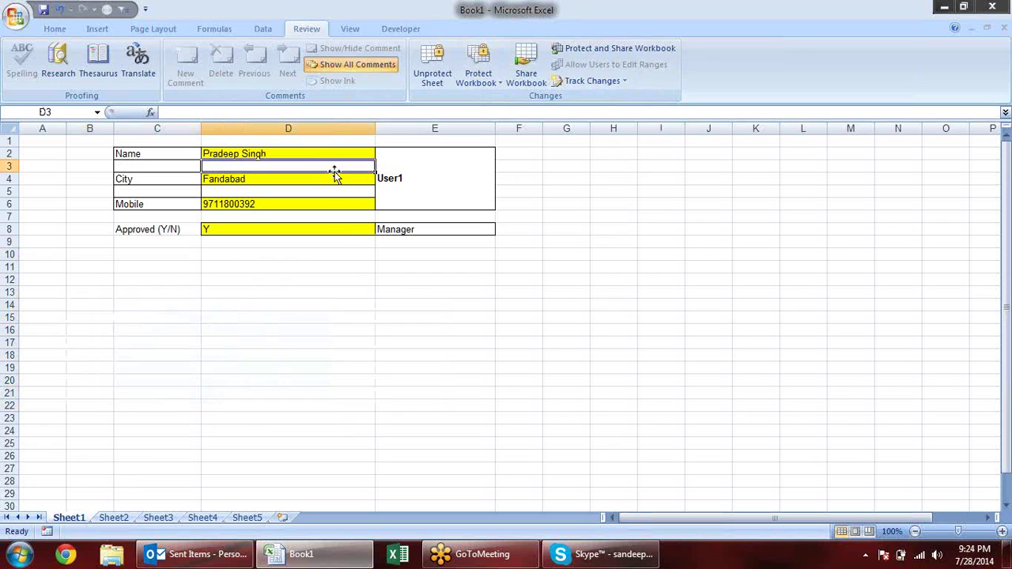
pyautogui.click(332, 154)
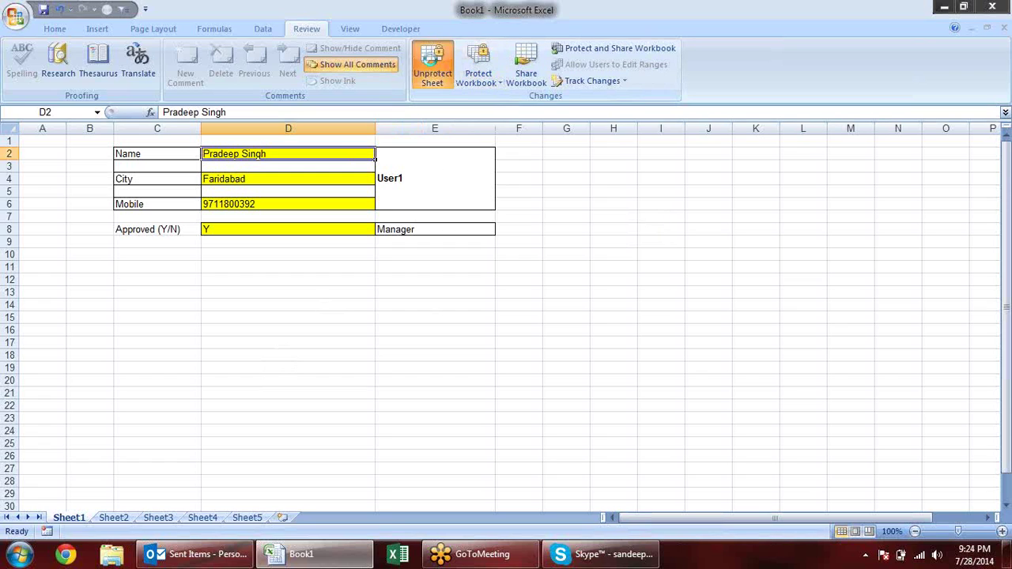
pyautogui.click(432, 67)
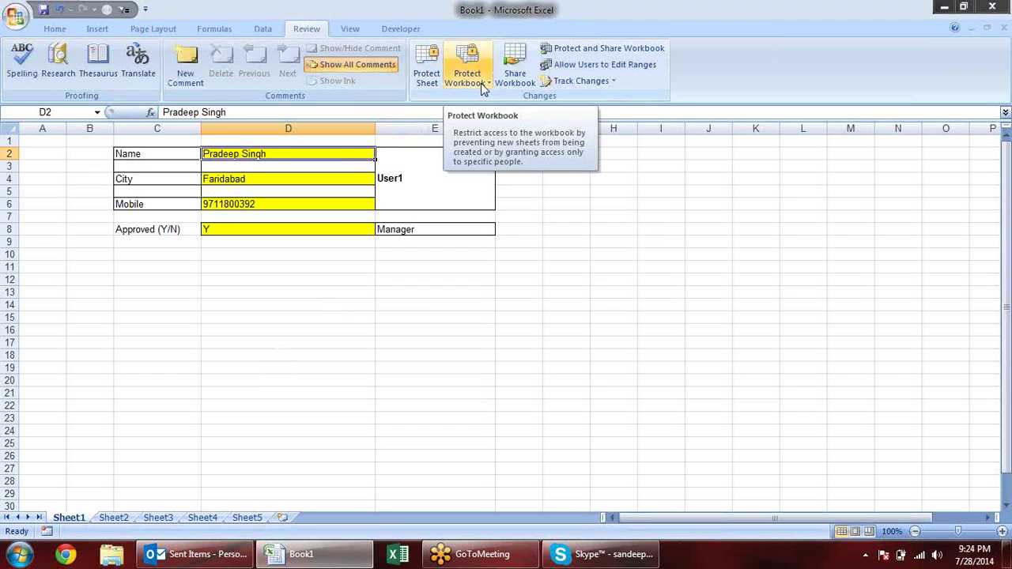
pyautogui.click(484, 84)
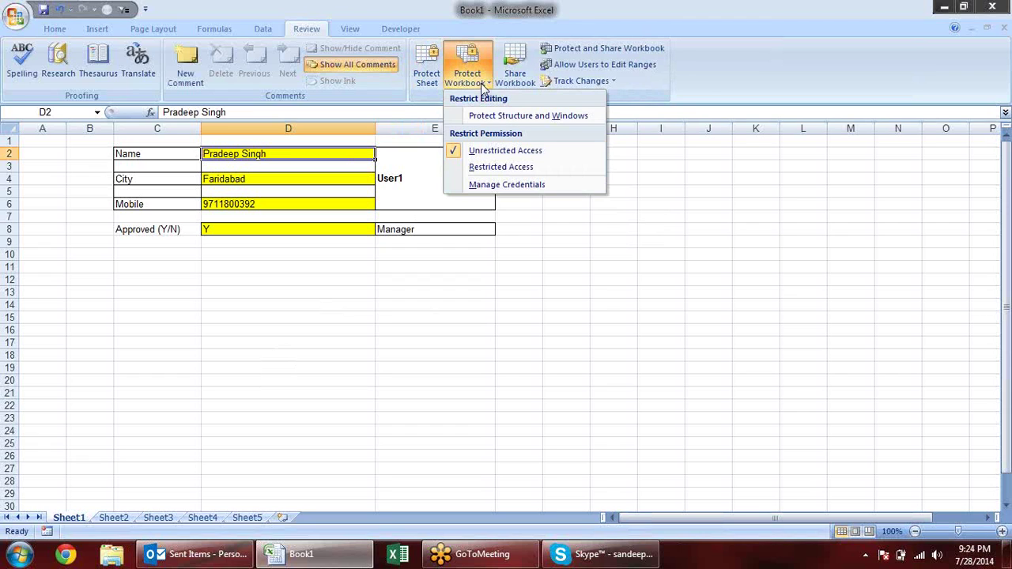
pyautogui.click(501, 116)
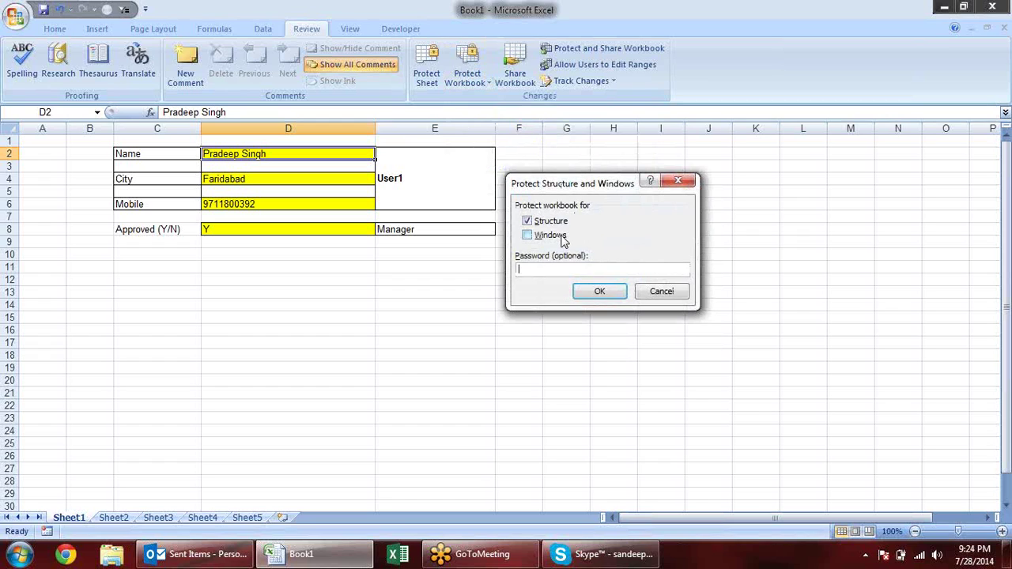
pyautogui.click(604, 294)
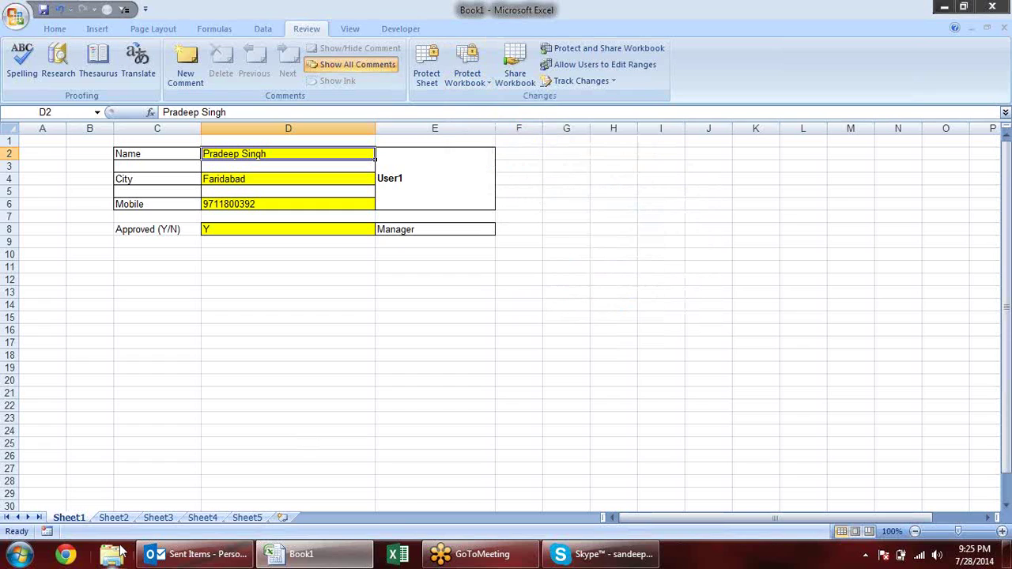
# Confirm Insert, Delete and Rename are greyed out for Sheet1, then show Sheet5 in a restored-down window.
pyautogui.rightClick(63, 521)
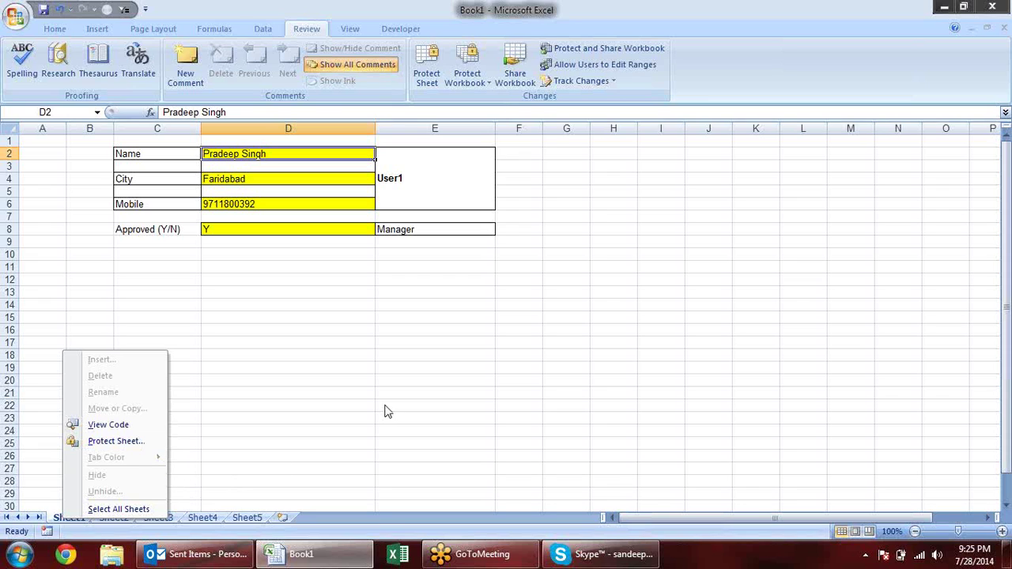
pyautogui.click(80, 514)
pyautogui.click(133, 517)
pyautogui.click(162, 517)
pyautogui.click(207, 518)
pyautogui.click(249, 517)
pyautogui.click(964, 7)
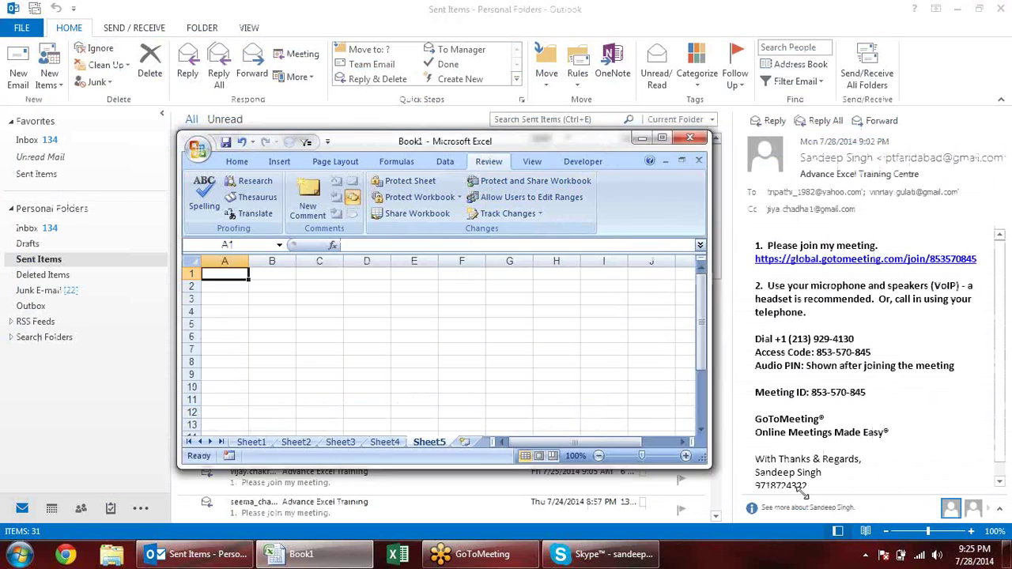
# Enlarge the Excel window, then restore, minimize and re-maximize the Book1 workbook window.
pyautogui.moveTo(638, 409); pyautogui.dragTo(806, 500)
pyautogui.click(236, 161)
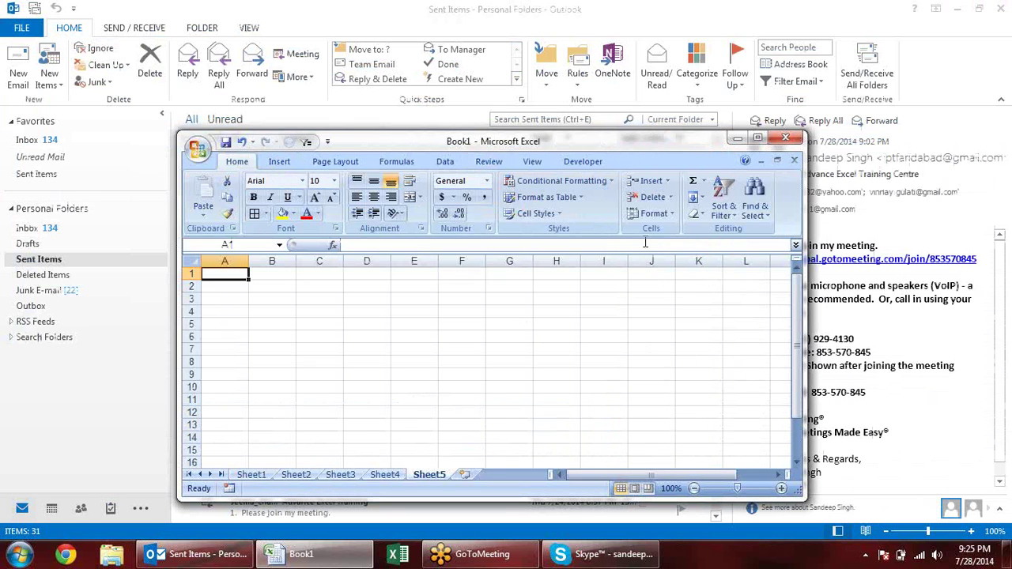
pyautogui.click(778, 162)
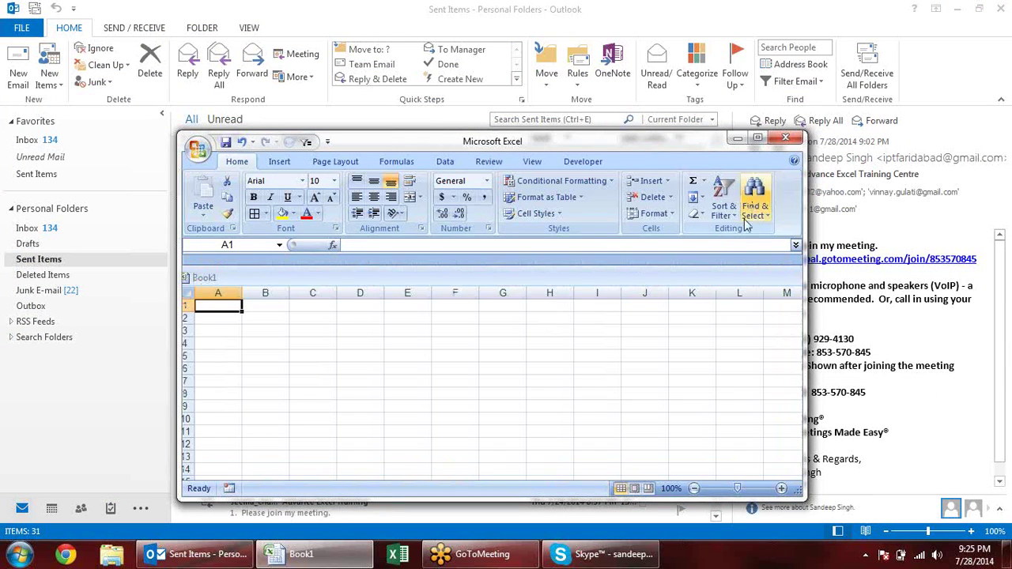
pyautogui.doubleClick(759, 275)
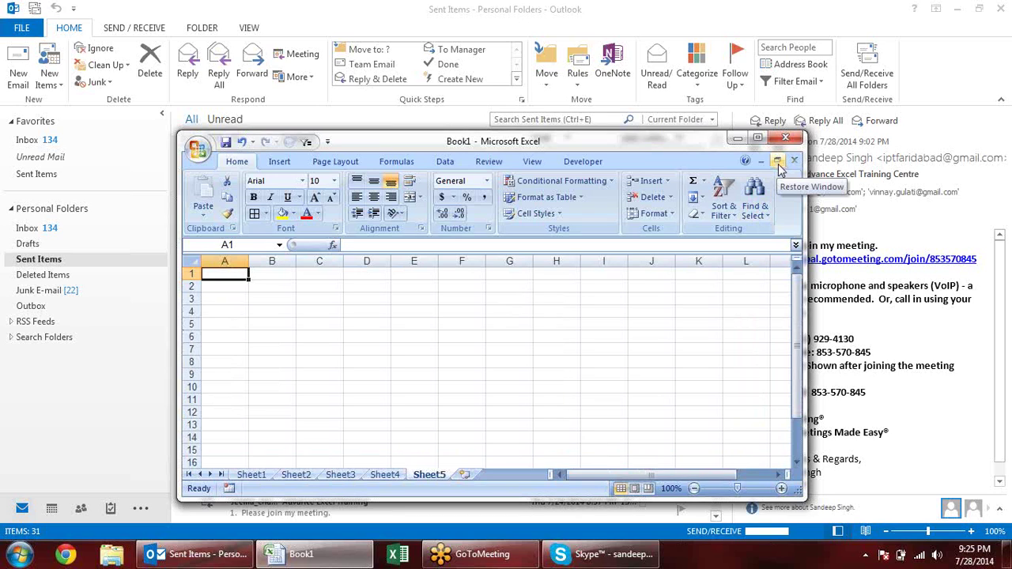
pyautogui.click(762, 163)
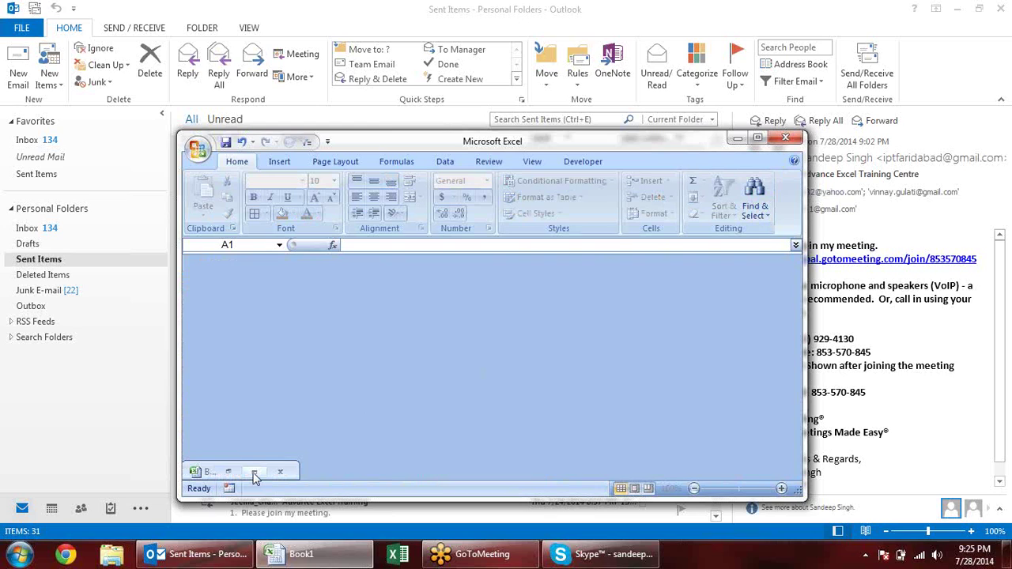
pyautogui.click(254, 473)
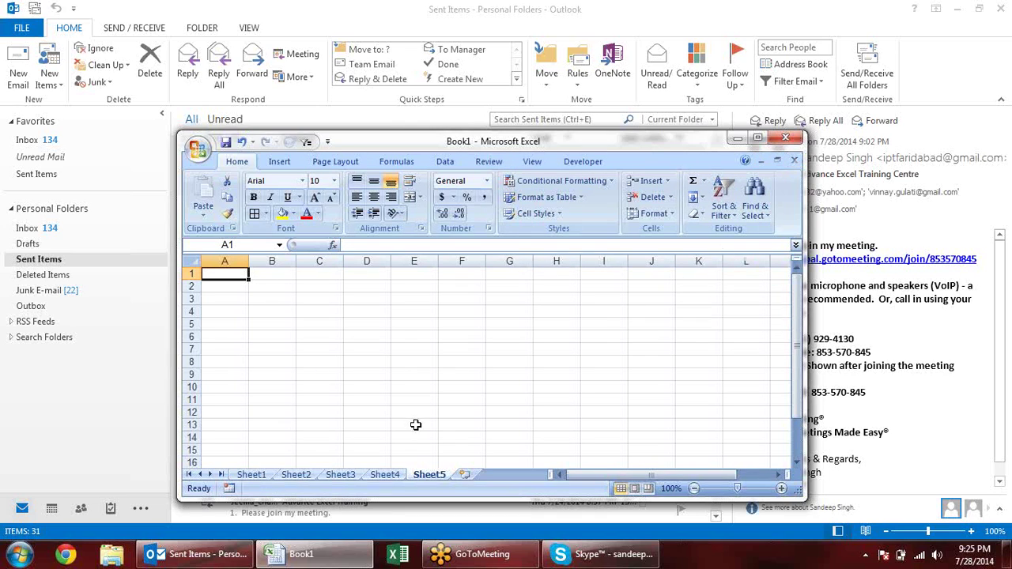
# Protect the workbook's structure and windows.
pyautogui.click(490, 163)
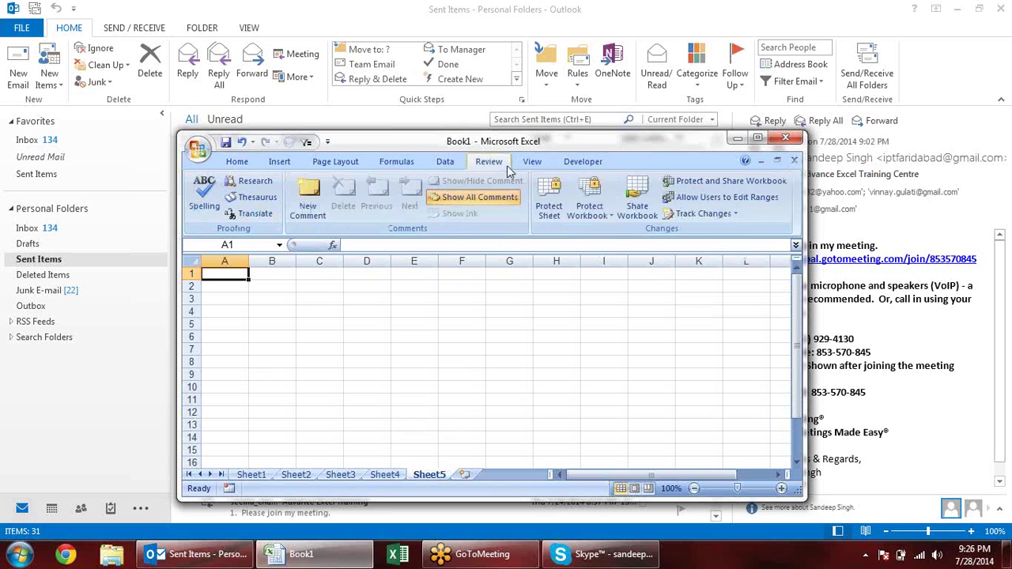
pyautogui.click(607, 215)
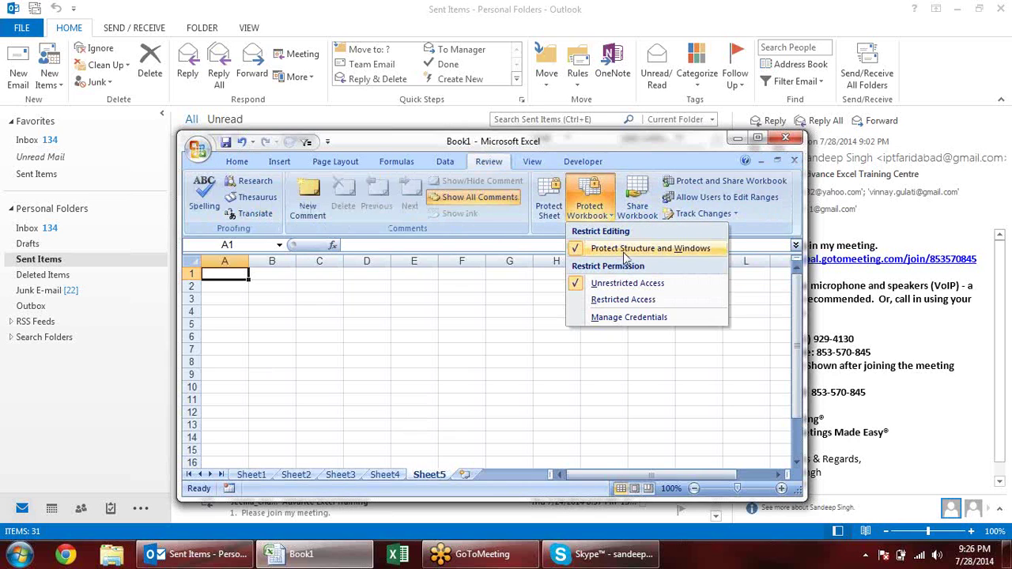
pyautogui.click(633, 248)
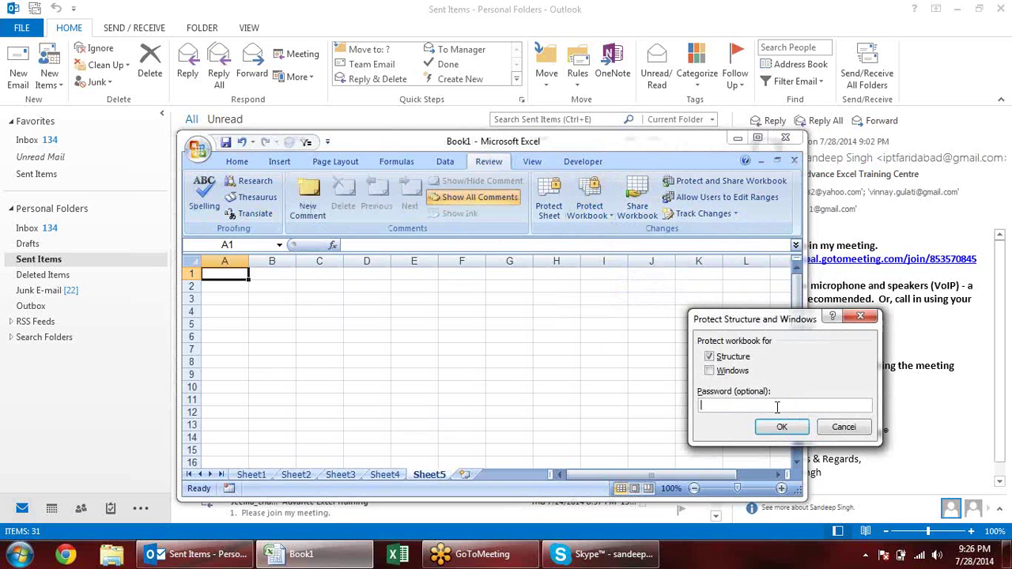
pyautogui.click(709, 371)
pyautogui.click(781, 427)
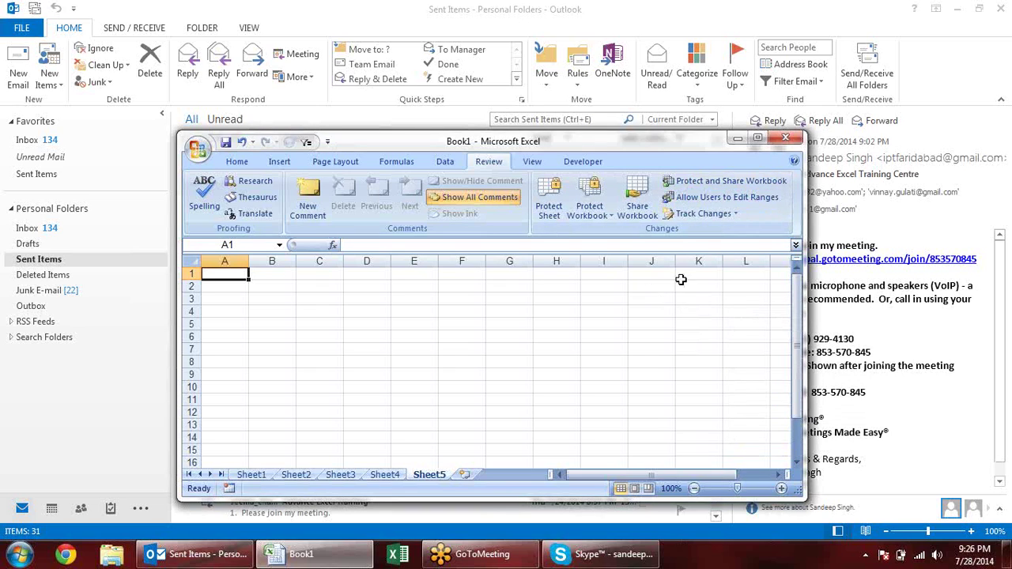
# Select a few cells on Sheet5, recheck the protection options, and maximize Excel.
pyautogui.moveTo(680, 280); pyautogui.dragTo(511, 379)
pyautogui.click(367, 337)
pyautogui.click(272, 299)
pyautogui.click(528, 328)
pyautogui.click(652, 311)
pyautogui.click(507, 287)
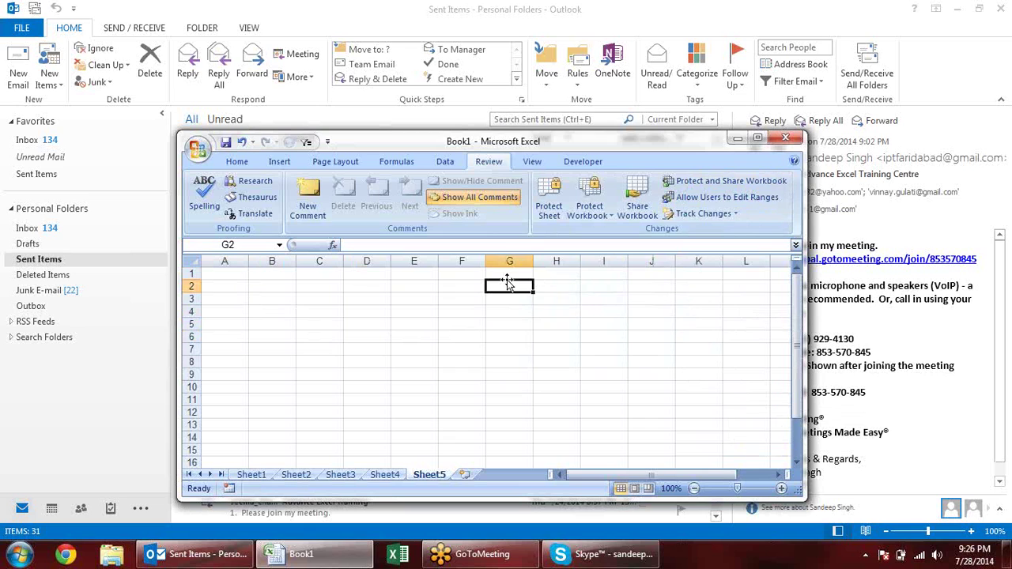
pyautogui.click(605, 205)
pyautogui.click(498, 267)
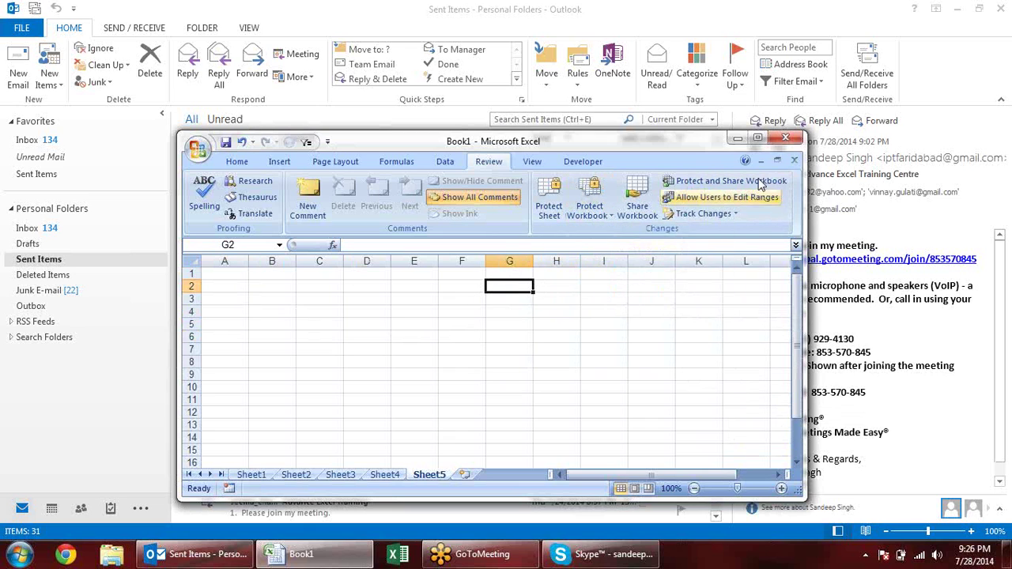
pyautogui.click(757, 138)
pyautogui.click(360, 342)
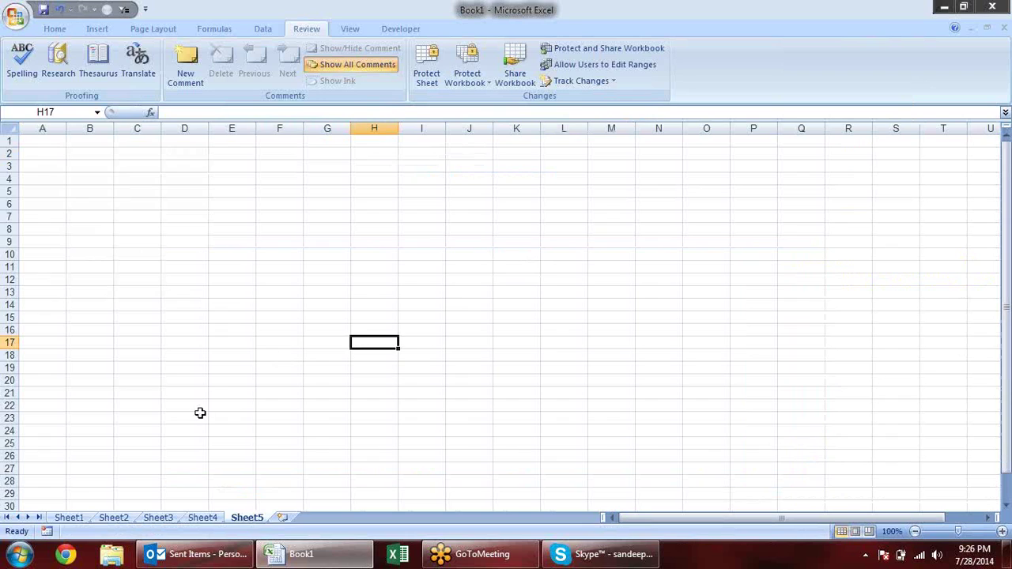
# Return to the completed Name/City/Mobile form on Sheet1 and open the Office button menu.
pyautogui.click(70, 517)
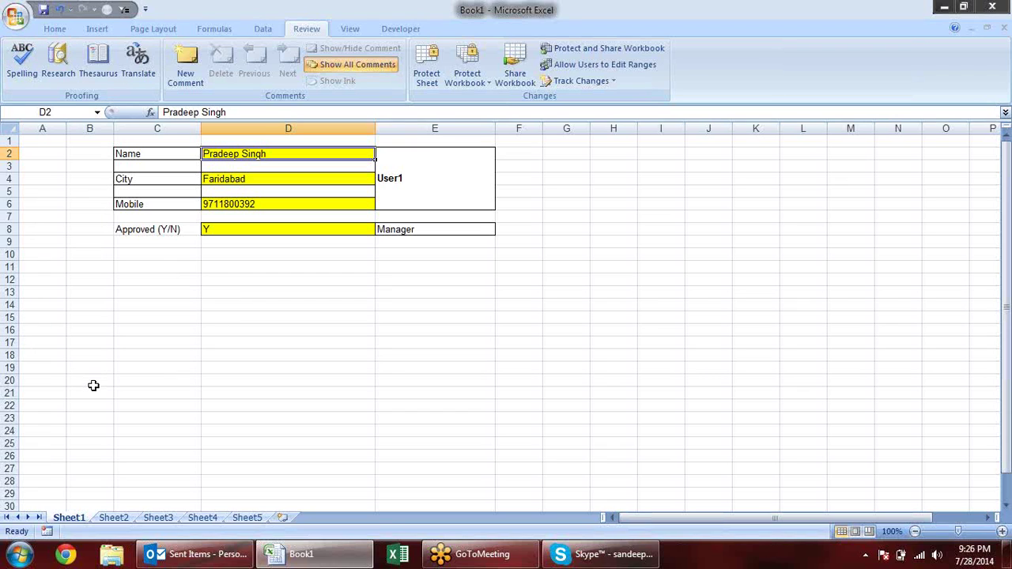
pyautogui.click(16, 16)
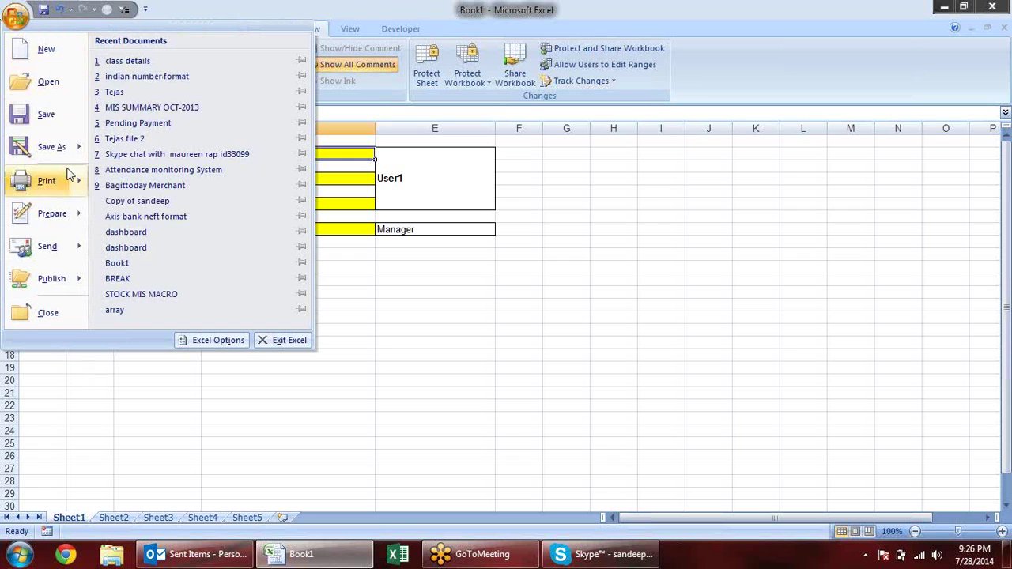
# Start Save As with the Desktop as the save location.
pyautogui.click(51, 147)
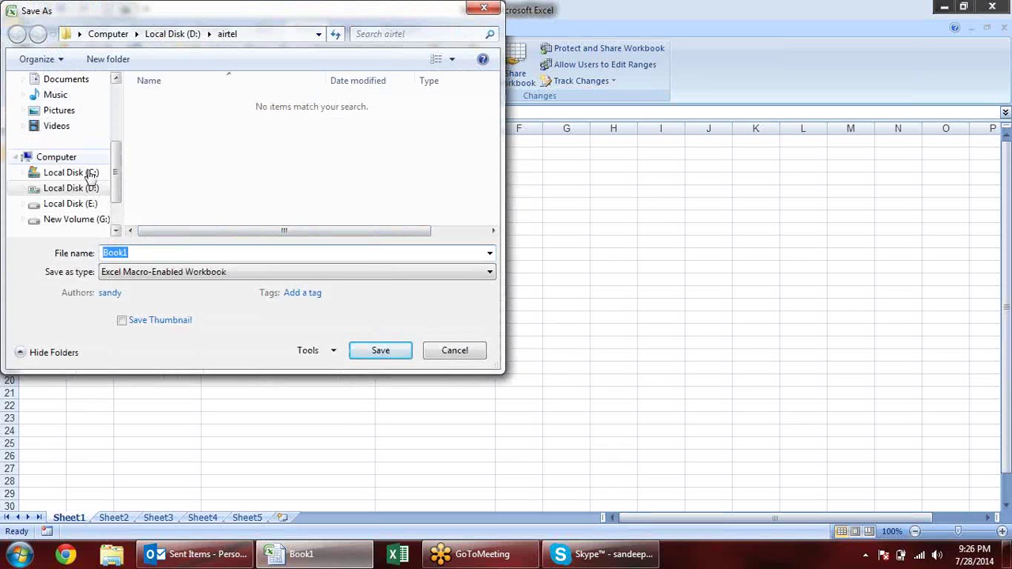
pyautogui.scroll(3, 124, 154)
pyautogui.click(80, 133)
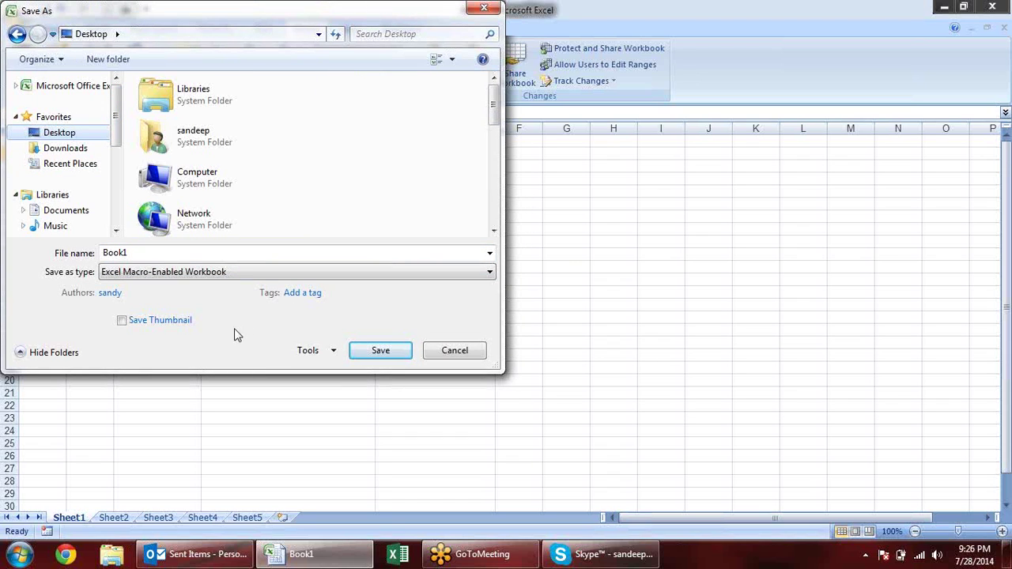
# In Tools > General Options, set and confirm the passwords to open and to modify.
pyautogui.click(332, 355)
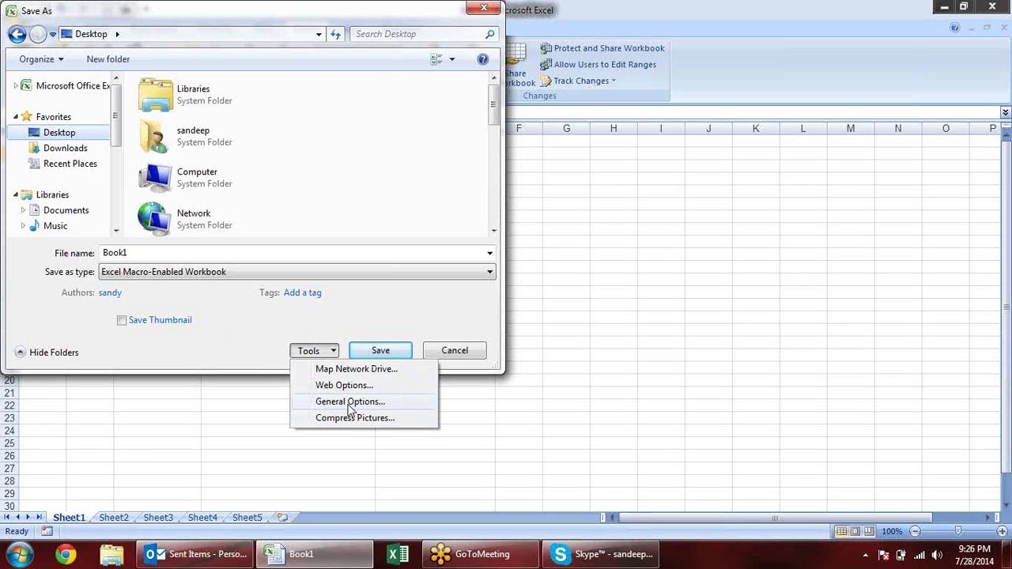
pyautogui.click(350, 403)
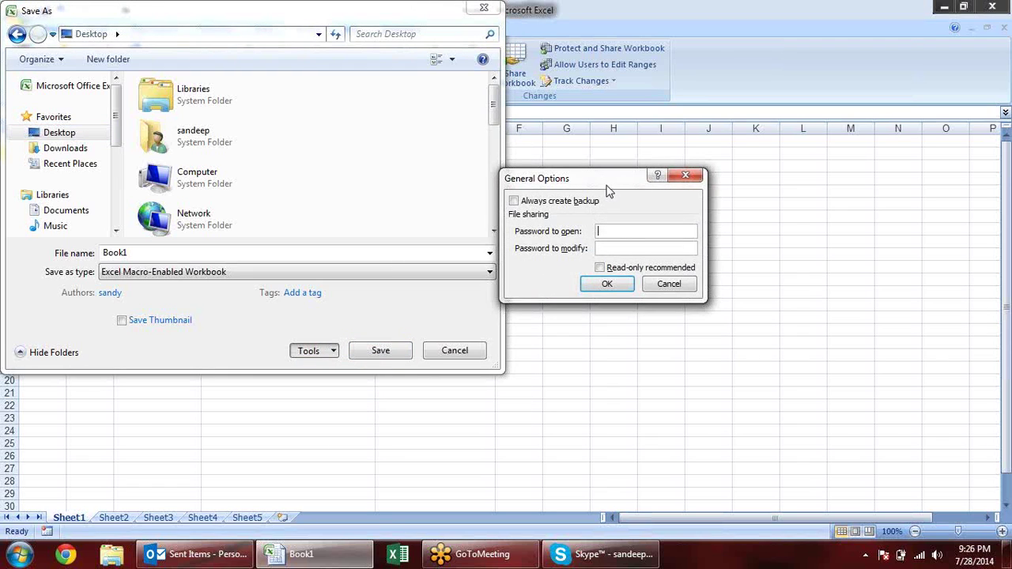
pyautogui.moveTo(609, 183); pyautogui.dragTo(413, 147)
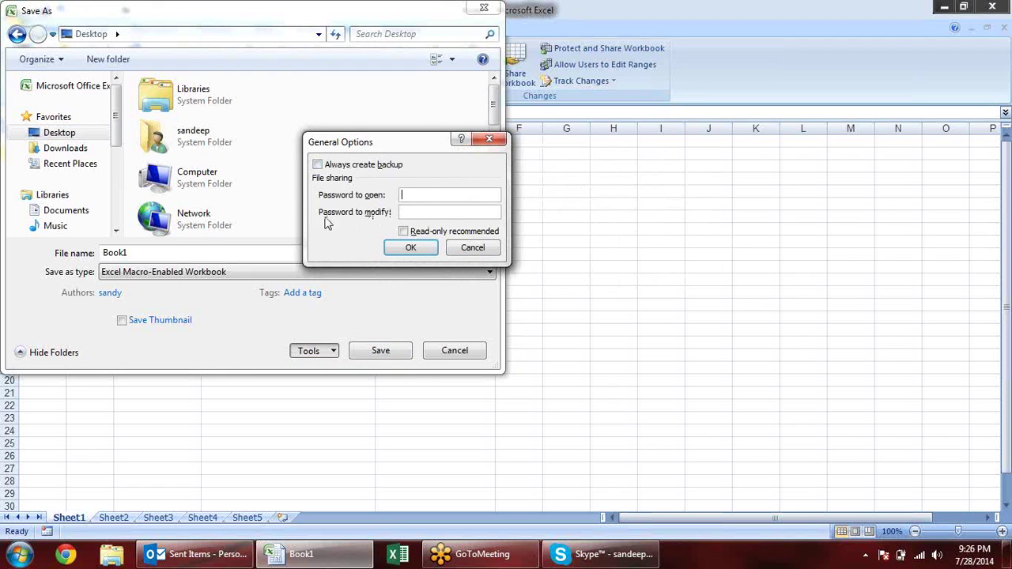
pyautogui.click(422, 248)
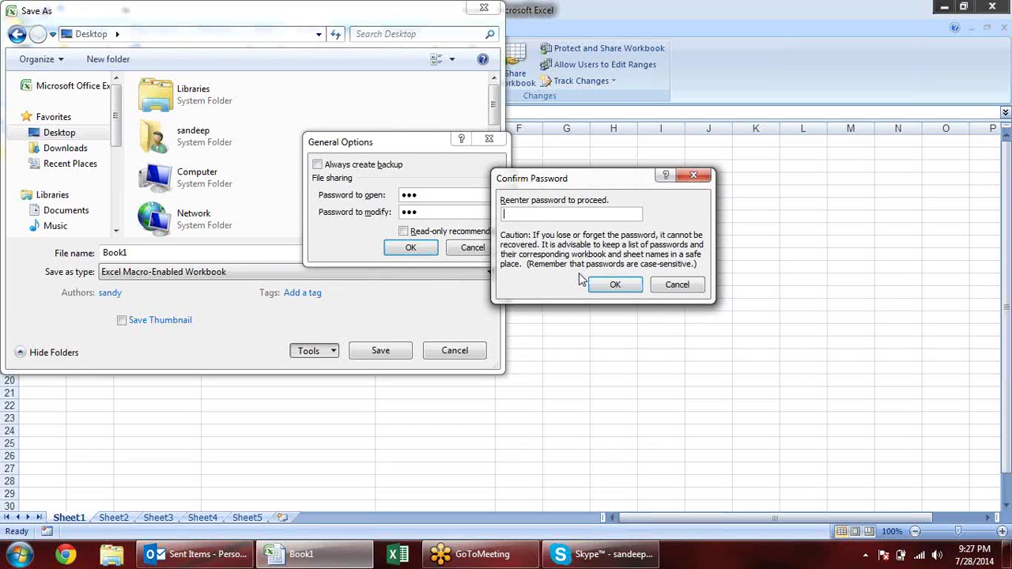
pyautogui.press('Return')
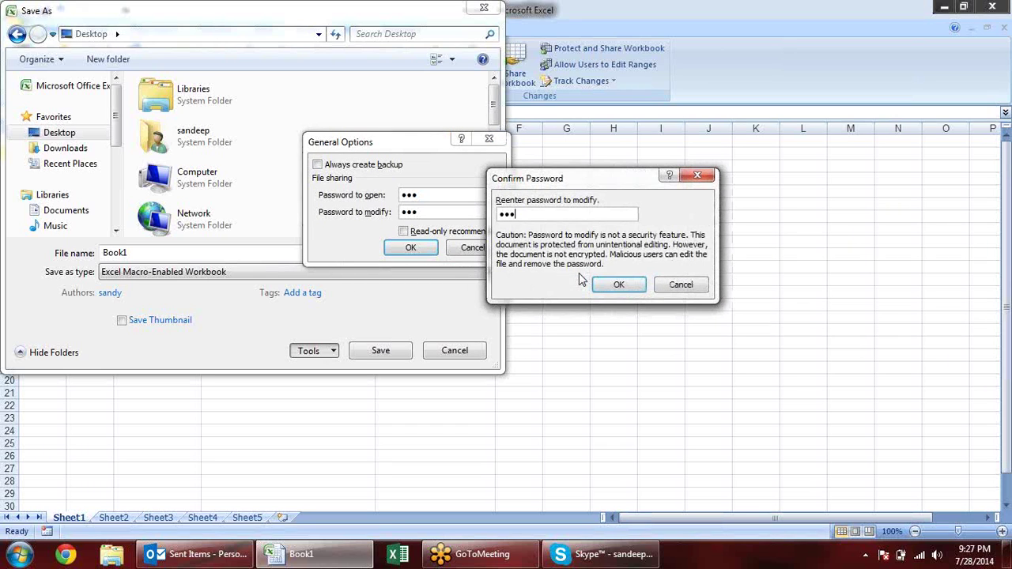
pyautogui.press('Return')
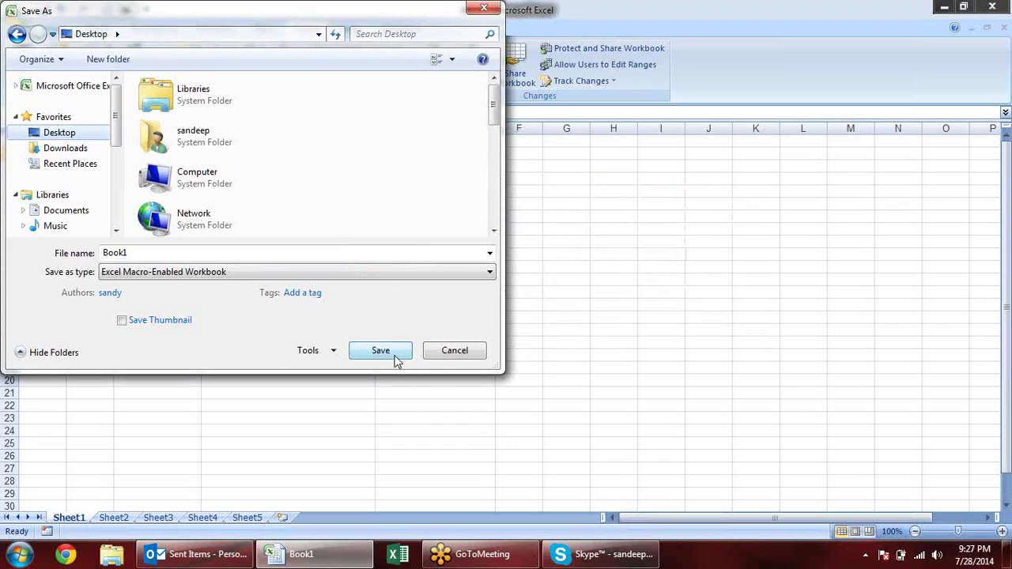
# Name the file 'protection' and save it as a macro-enabled workbook.
pyautogui.click(178, 253)
pyautogui.write('protection')
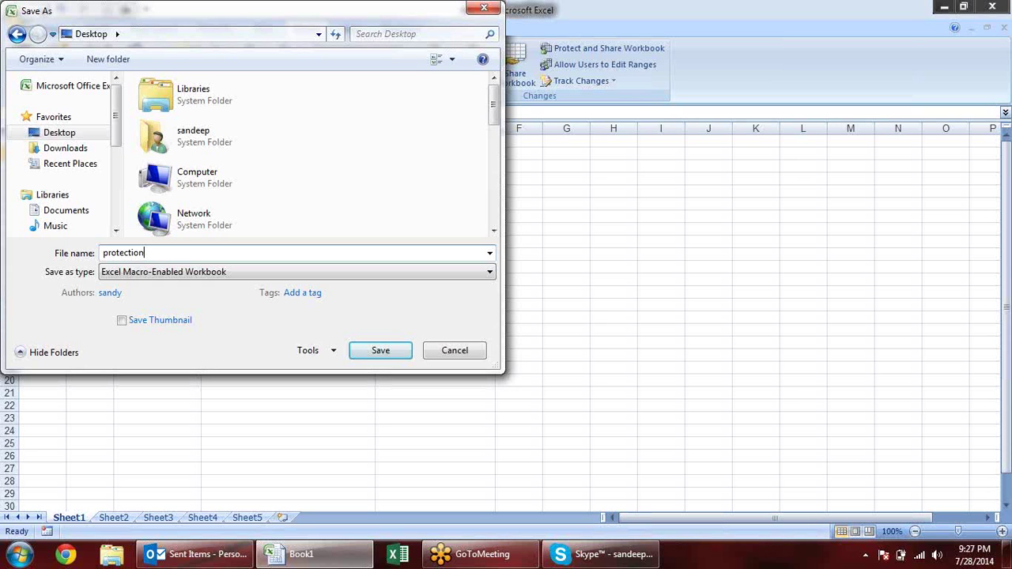
pyautogui.press('Return')
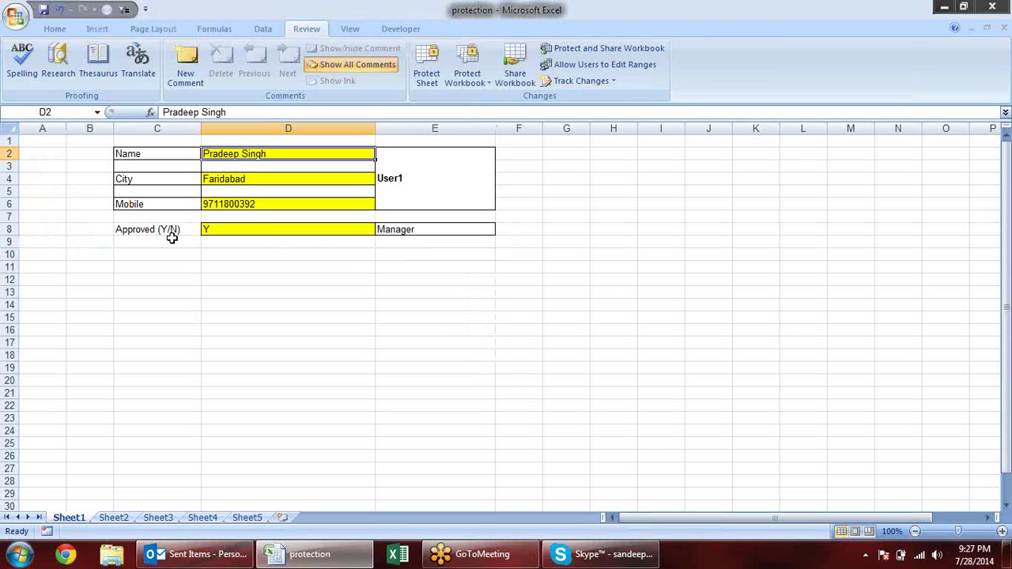
# Reopen protection.xlsm from the Desktop, supplying the open and modify passwords for write access.
pyautogui.hotkey('alt', 'Tab')
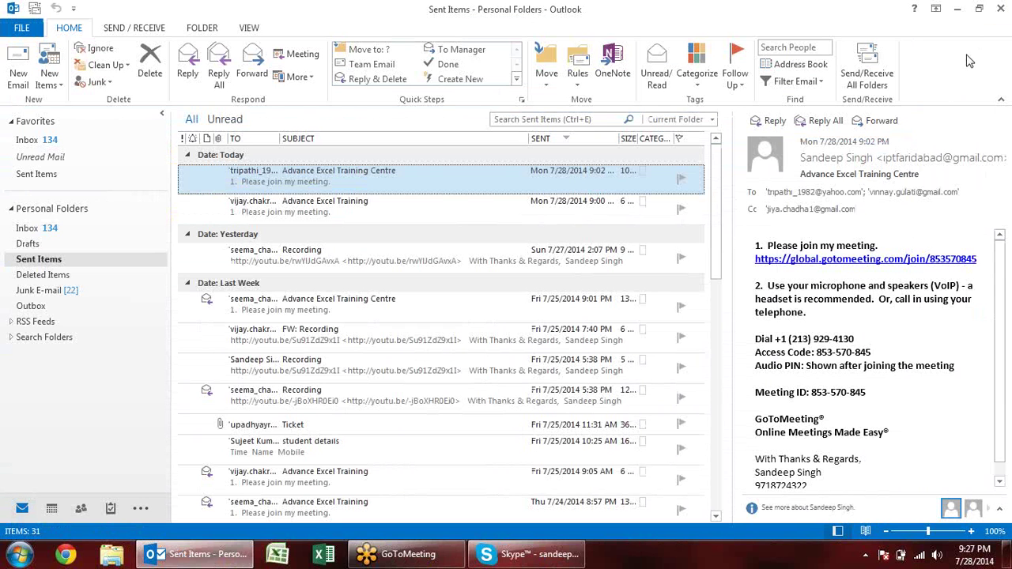
pyautogui.press('super+d')
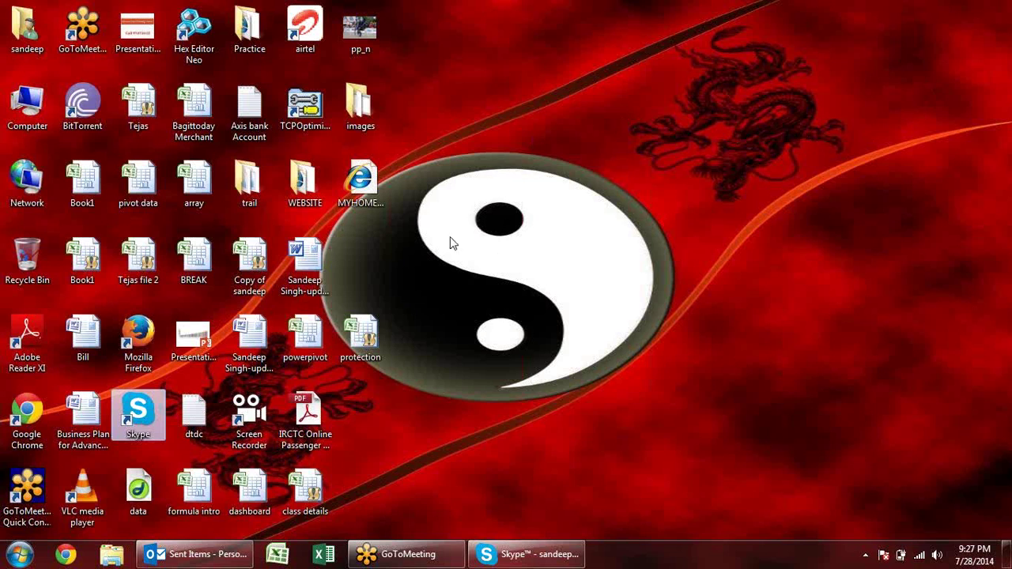
pyautogui.doubleClick(365, 339)
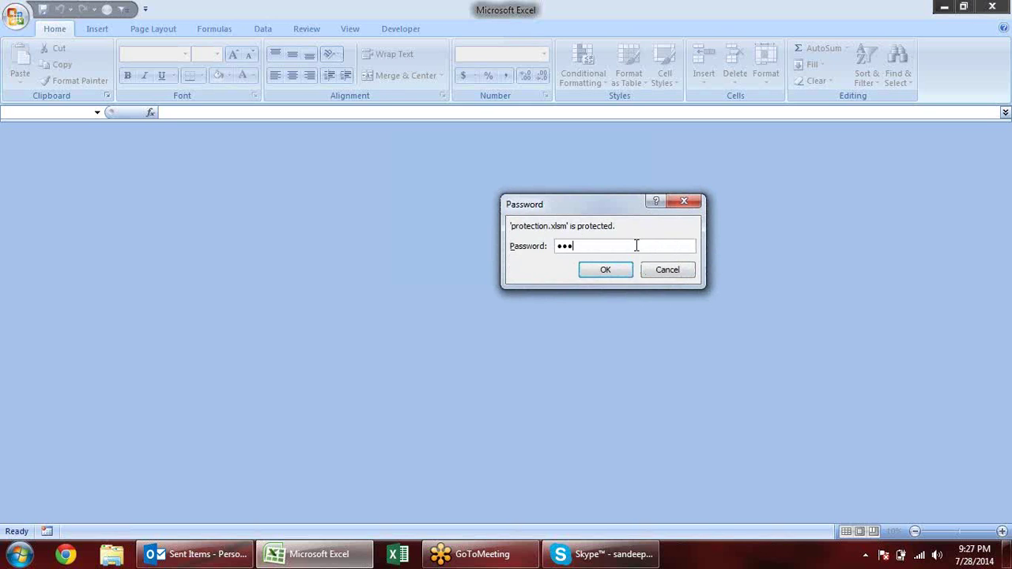
pyautogui.press('Return')
pyautogui.write('1')
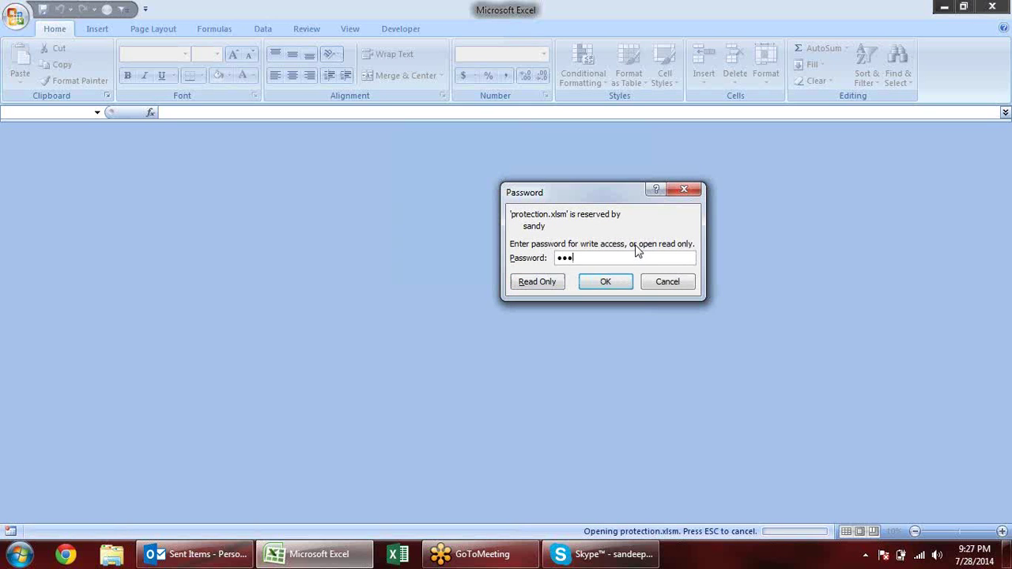
pyautogui.press('Return')
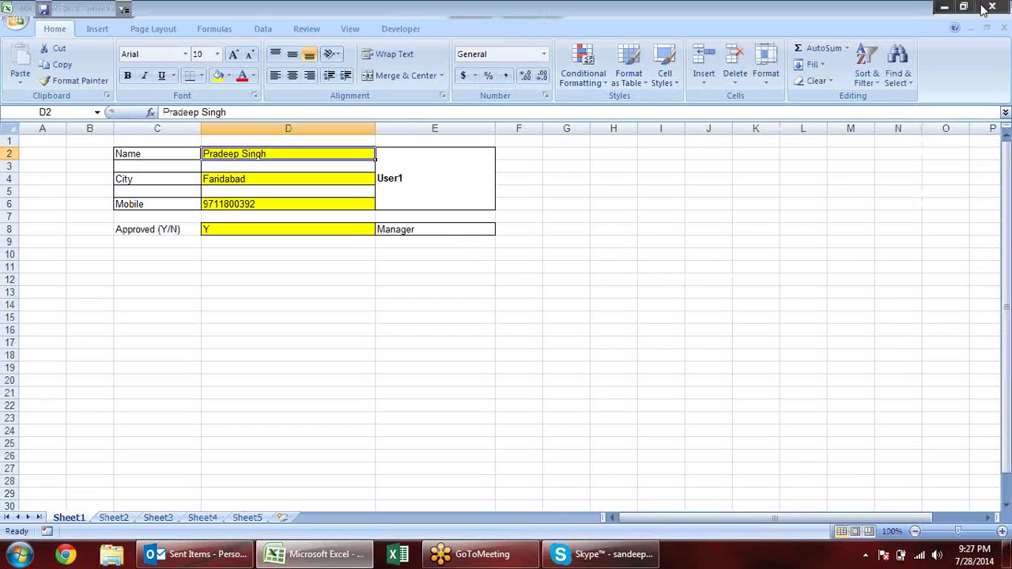
pyautogui.click(563, 290)
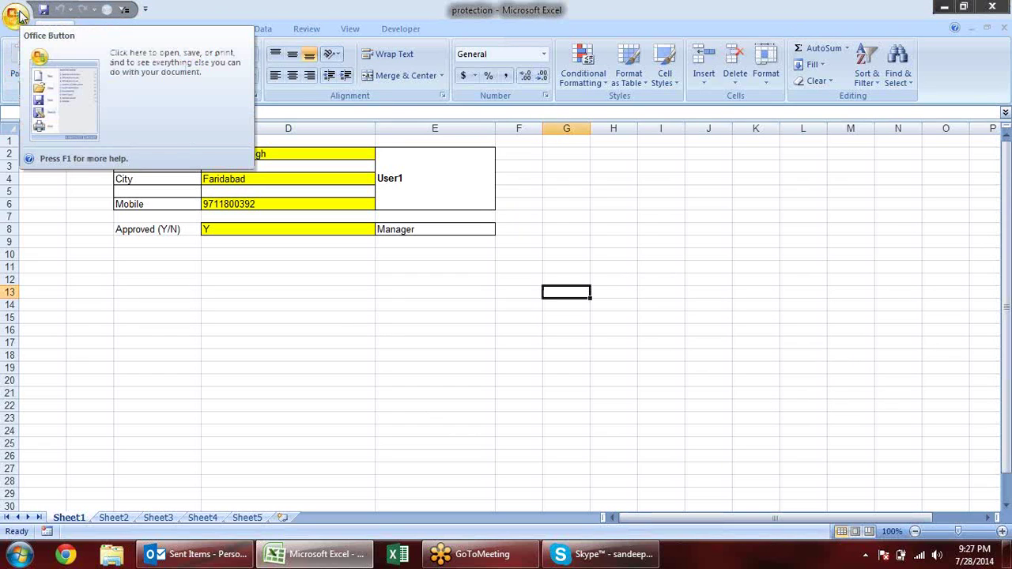
# Empty the password field in Prepare > Encrypt Document and confirm with OK.
pyautogui.click(20, 16)
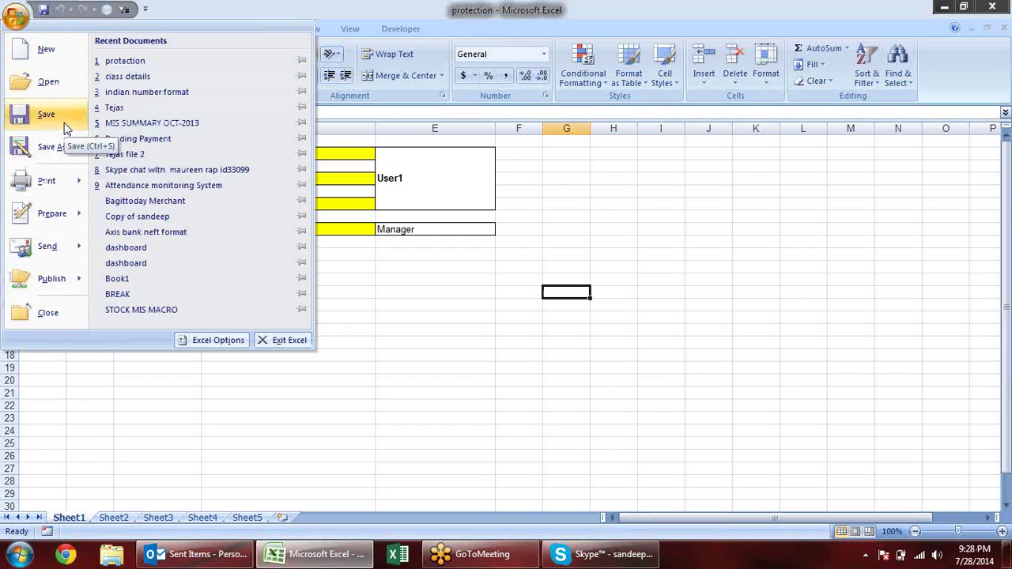
pyautogui.moveTo(74, 153)
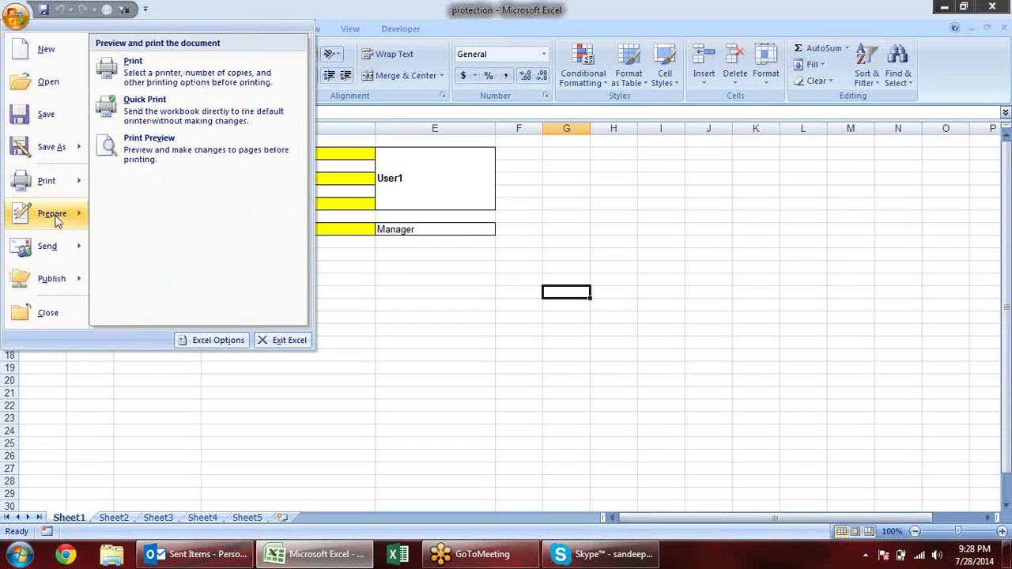
pyautogui.moveTo(57, 221)
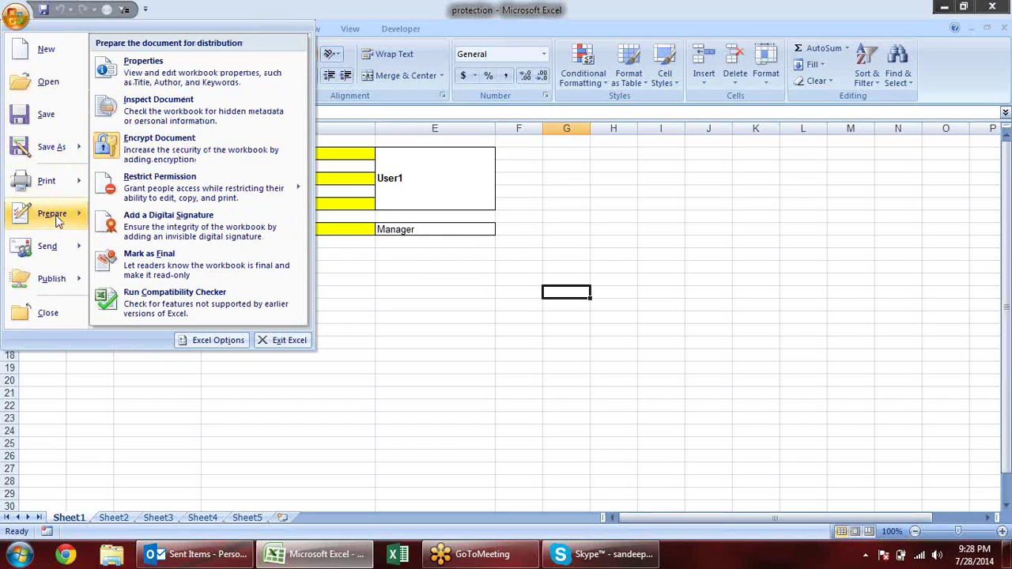
pyautogui.click(159, 150)
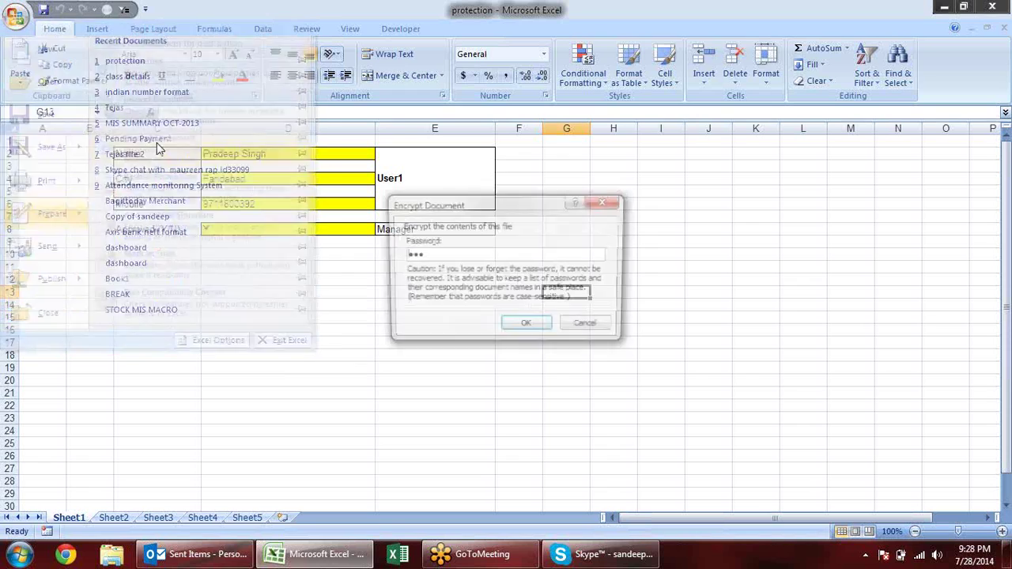
pyautogui.moveTo(436, 254); pyautogui.dragTo(332, 249)
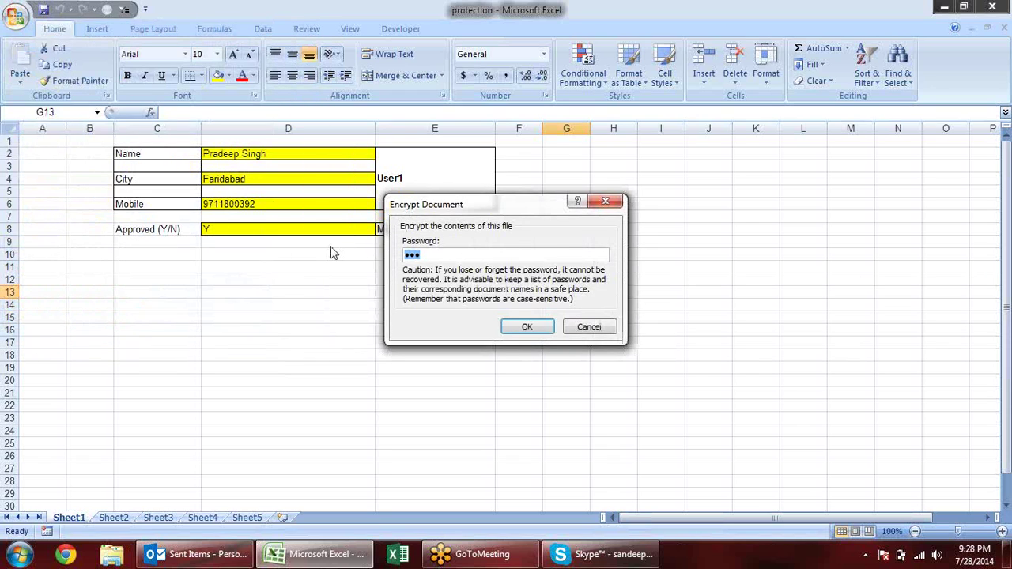
pyautogui.press('BackSpace')
pyautogui.click(526, 327)
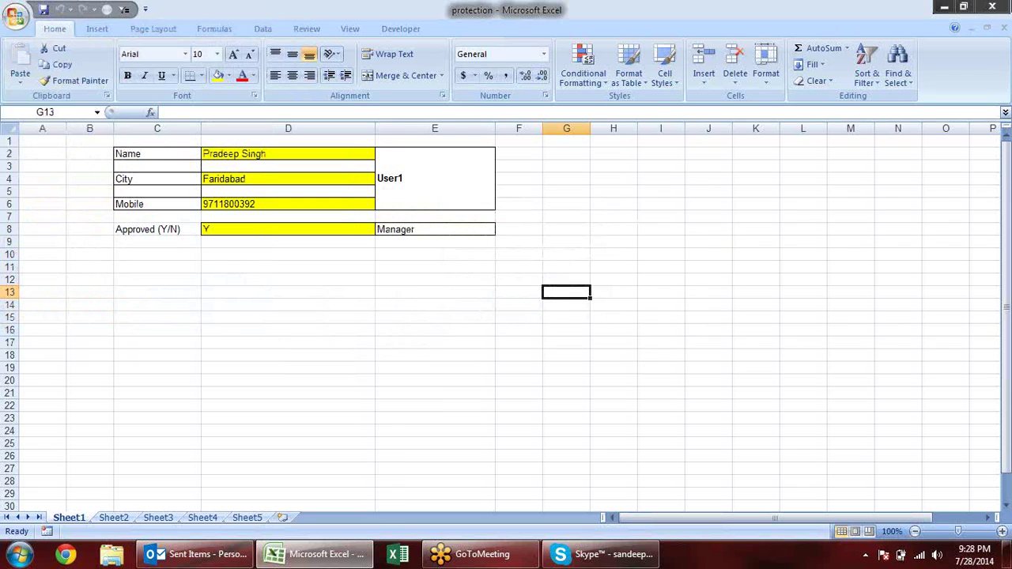
# Close protection.xlsm saving changes, then reopen it with the write-access password.
pyautogui.click(1004, 28)
pyautogui.click(449, 314)
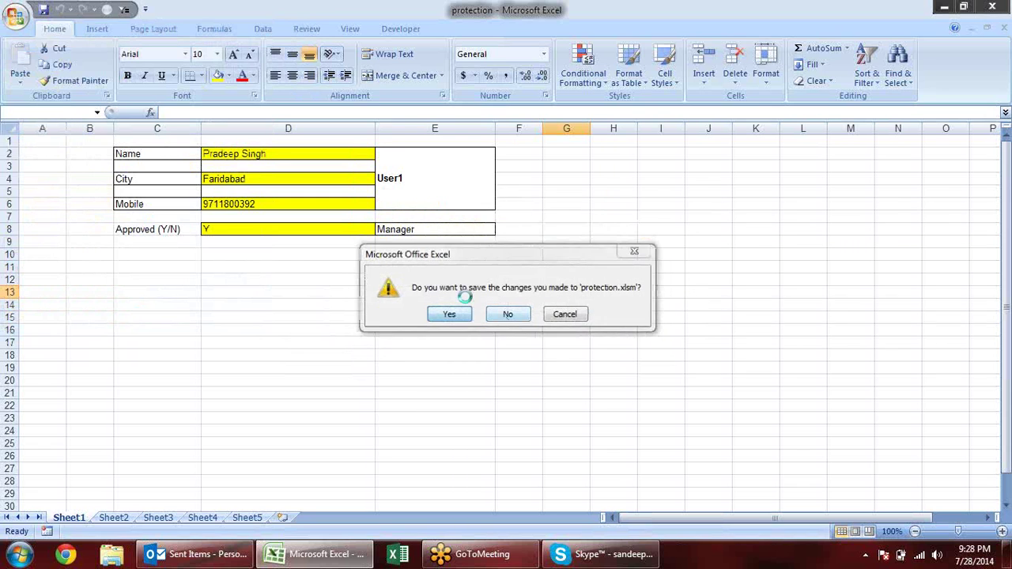
pyautogui.doubleClick(360, 336)
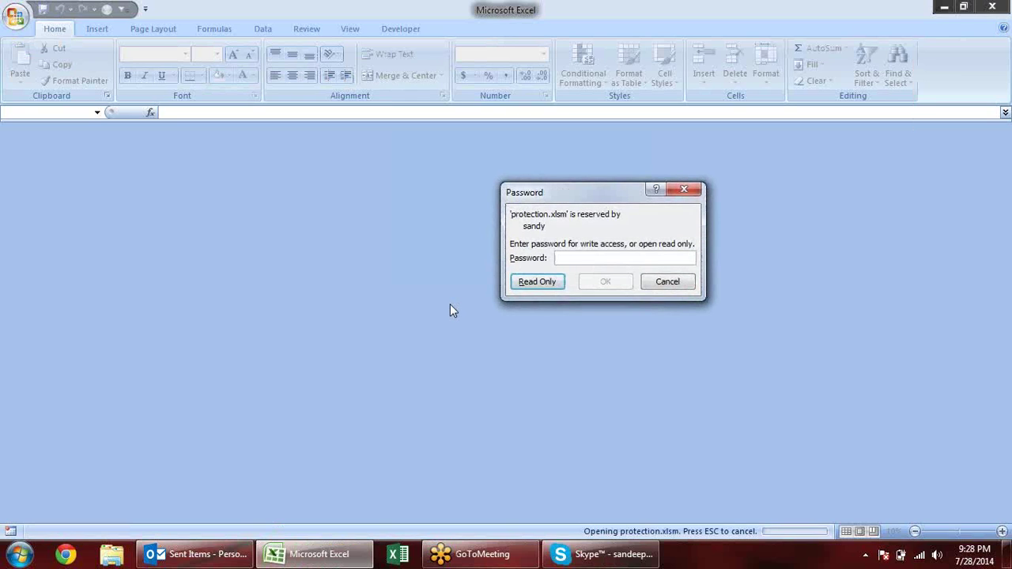
pyautogui.press('Return')
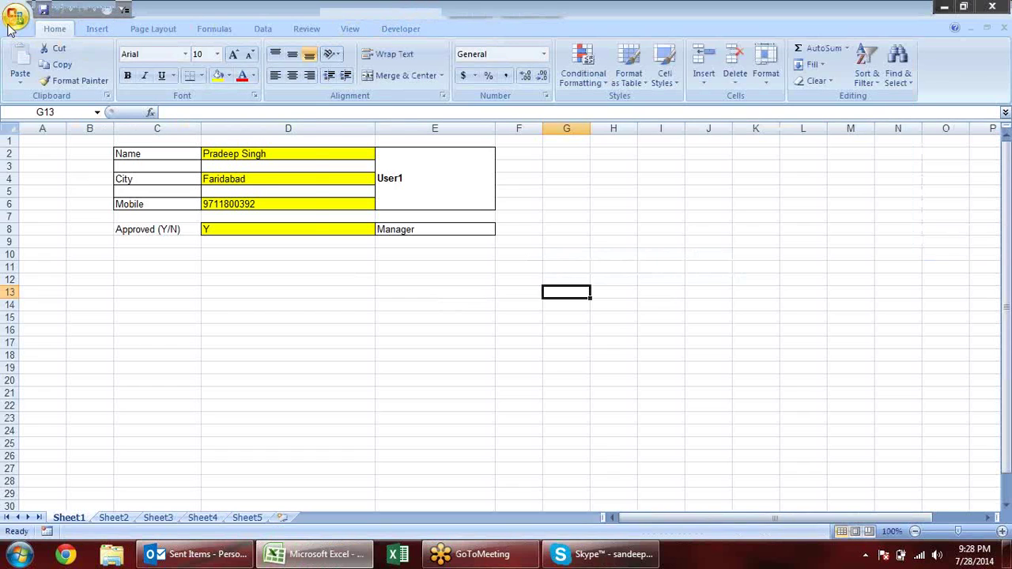
# Verify Prepare > Encrypt Document shows no password, then cancel it.
pyautogui.click(16, 16)
pyautogui.moveTo(79, 215)
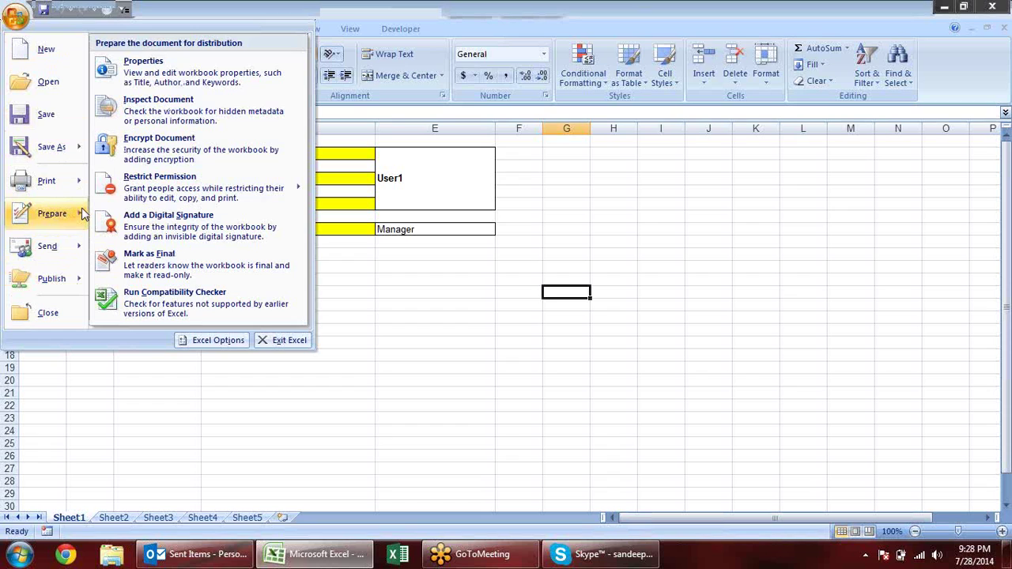
pyautogui.click(409, 309)
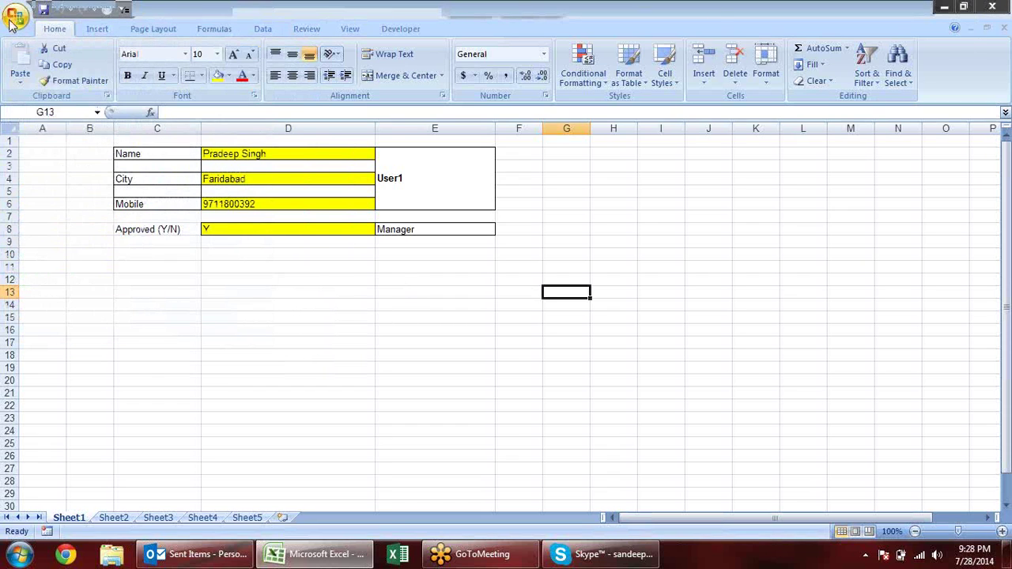
pyautogui.click(14, 17)
pyautogui.moveTo(75, 217)
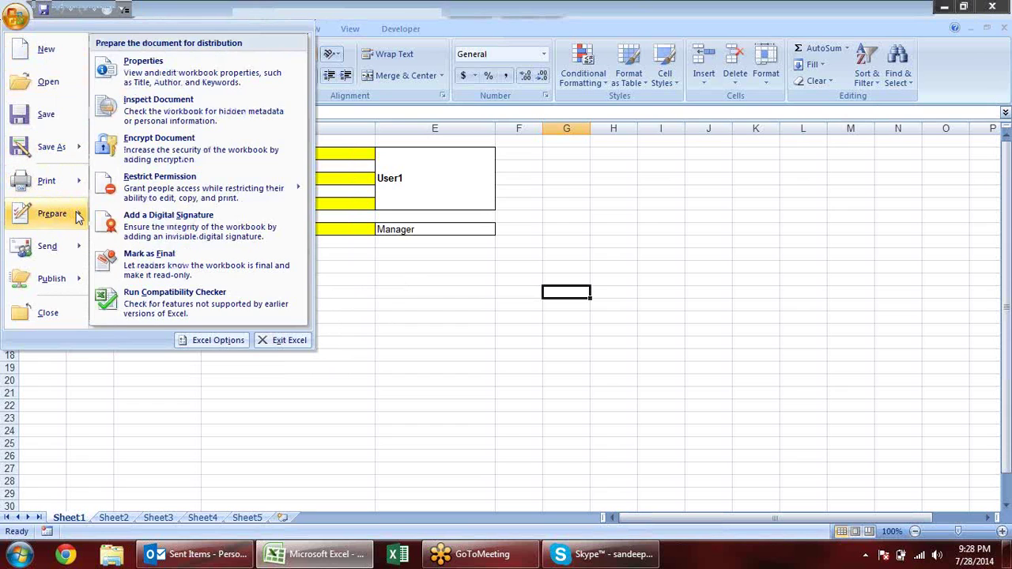
pyautogui.click(198, 154)
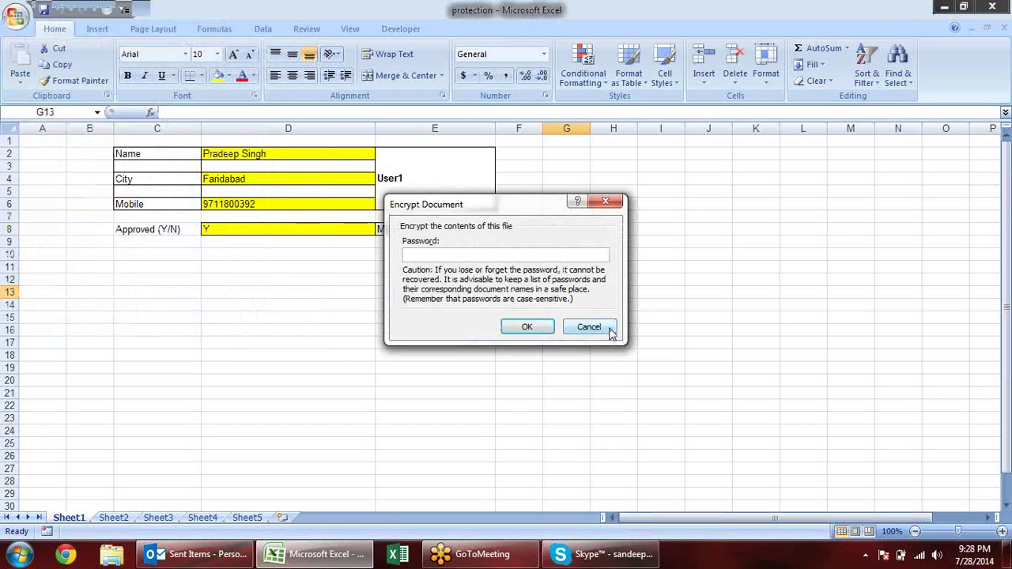
pyautogui.click(603, 332)
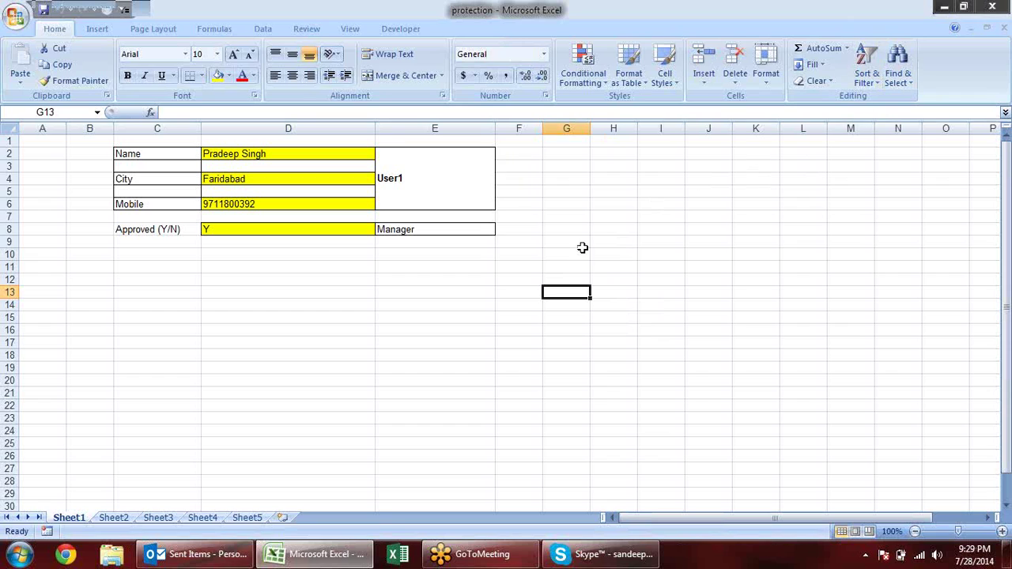
pyautogui.click(477, 253)
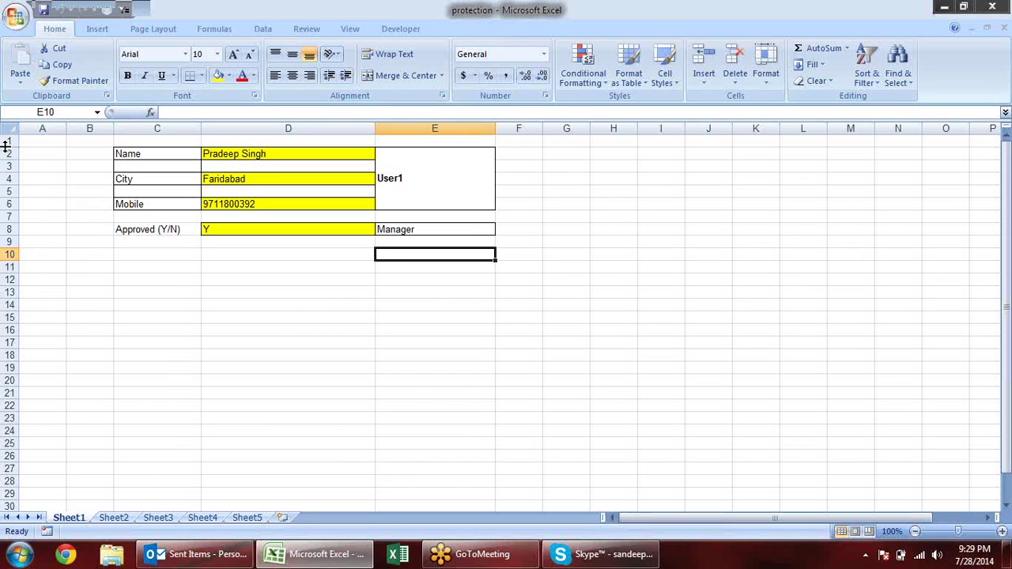
# Delete rows 1–13 to wipe the form, then select cell B2 on the blank sheet.
pyautogui.moveTo(7, 141); pyautogui.dragTo(9, 294)
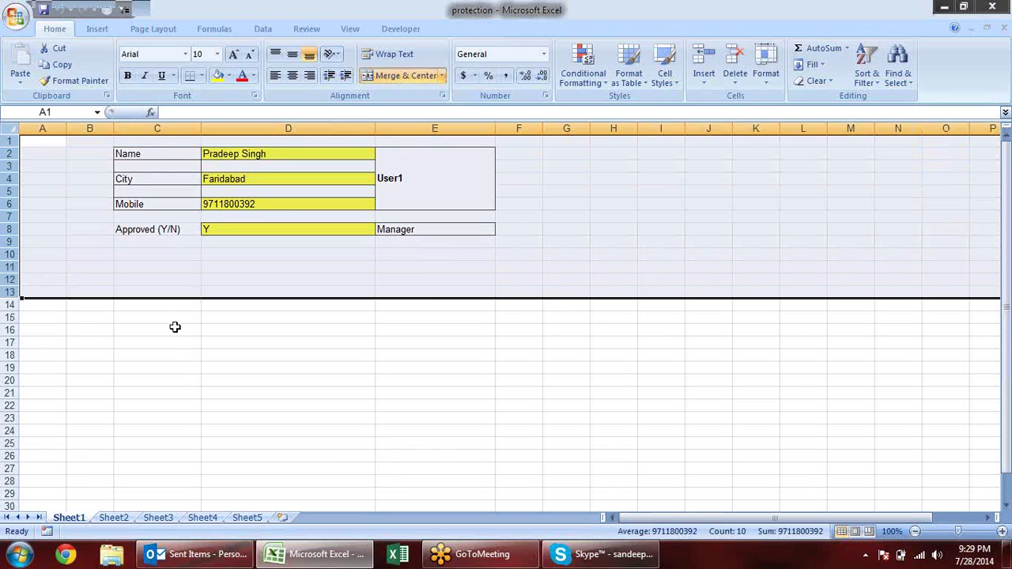
pyautogui.hotkey('alt', 'e')
pyautogui.press('d')
pyautogui.click(303, 417)
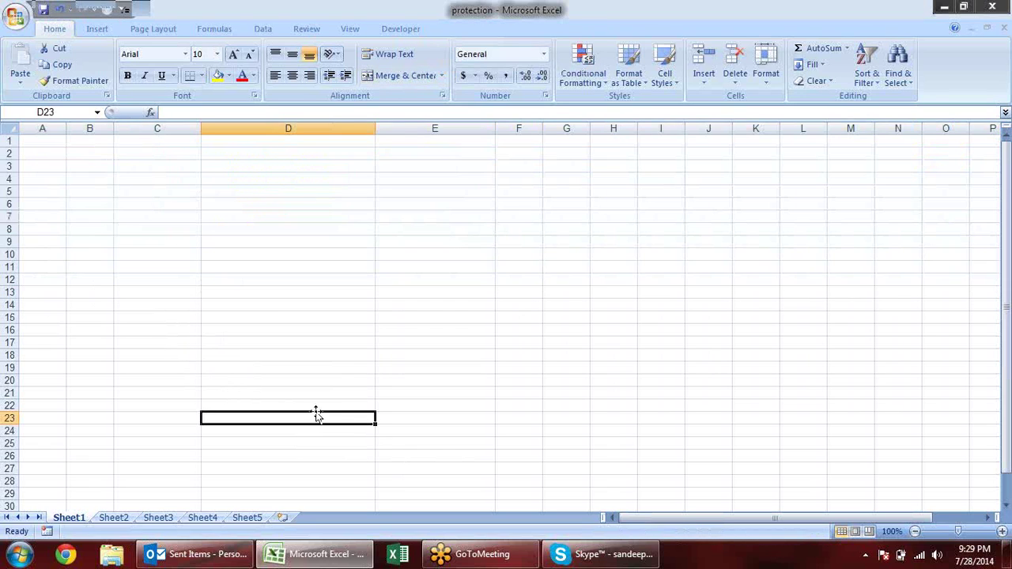
pyautogui.click(143, 166)
pyautogui.click(78, 154)
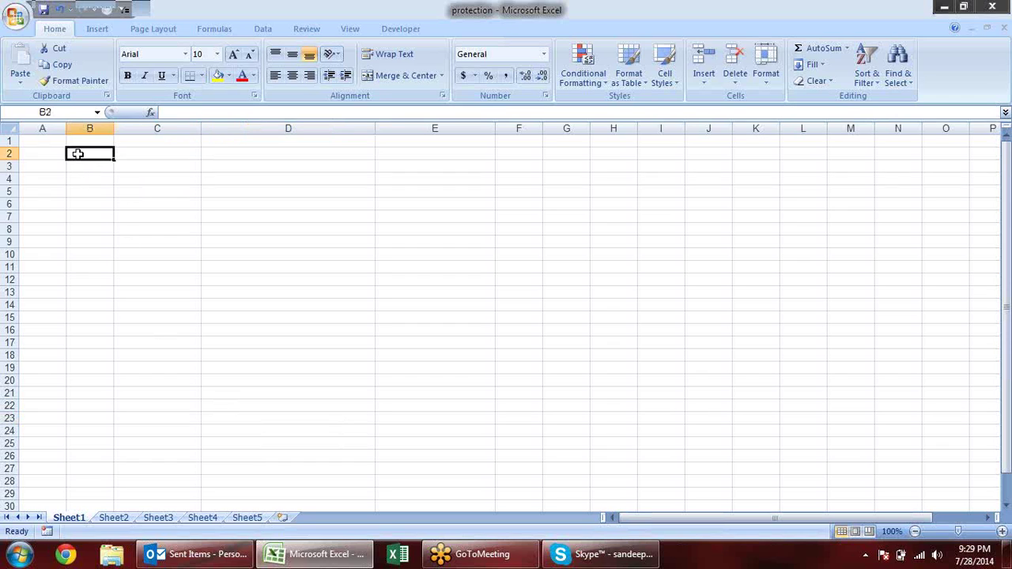
pyautogui.click(263, 32)
pyautogui.click(68, 35)
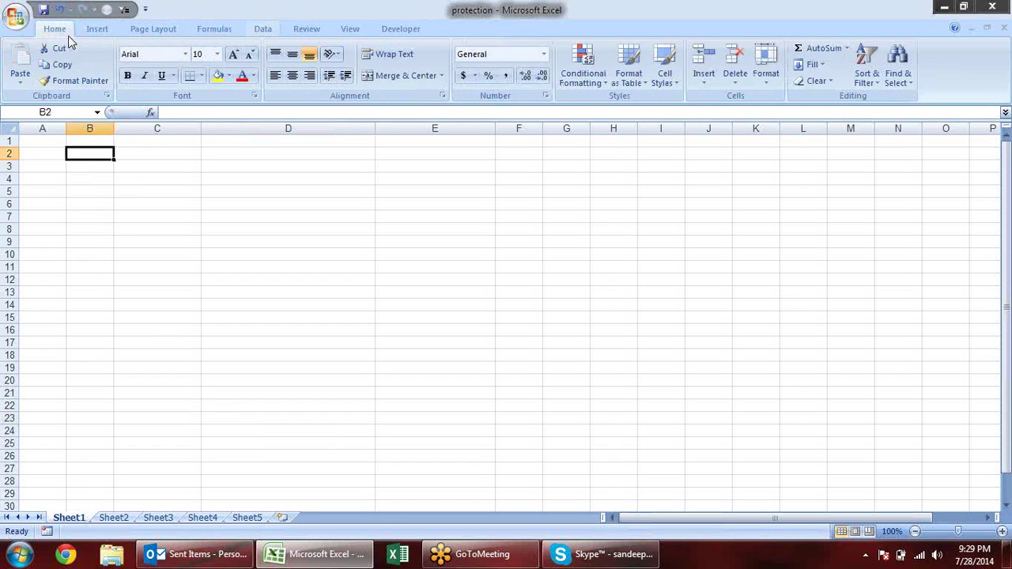
# Briefly open Conditional Formatting, dismiss it, then switch to the Review ribbon.
pyautogui.click(589, 79)
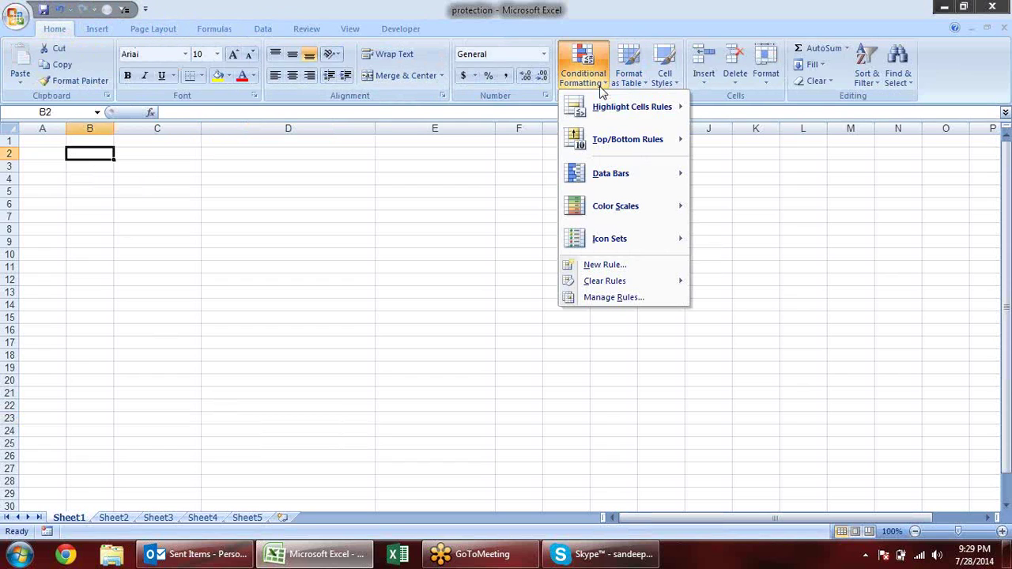
pyautogui.moveTo(645, 105)
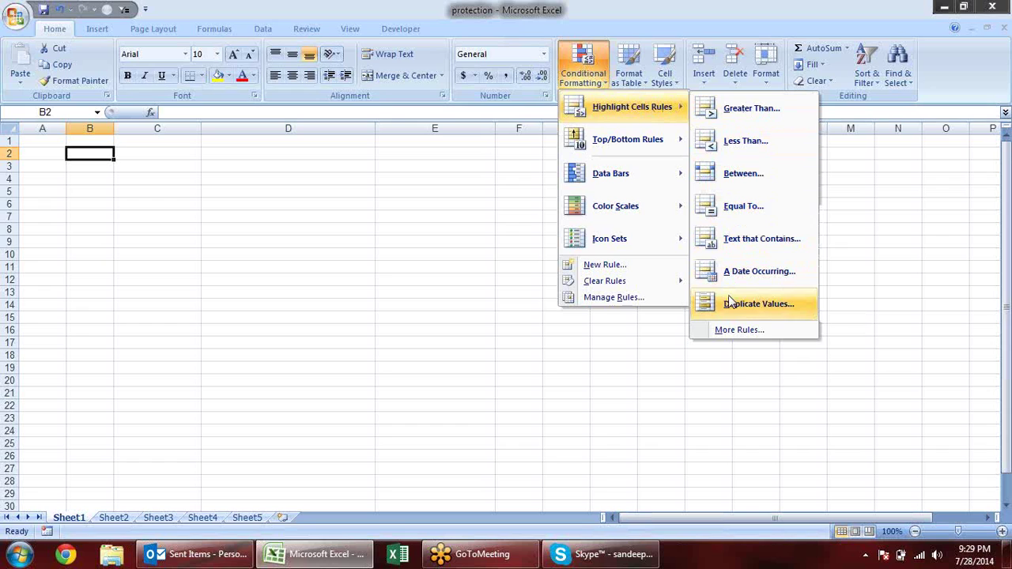
pyautogui.press('Escape')
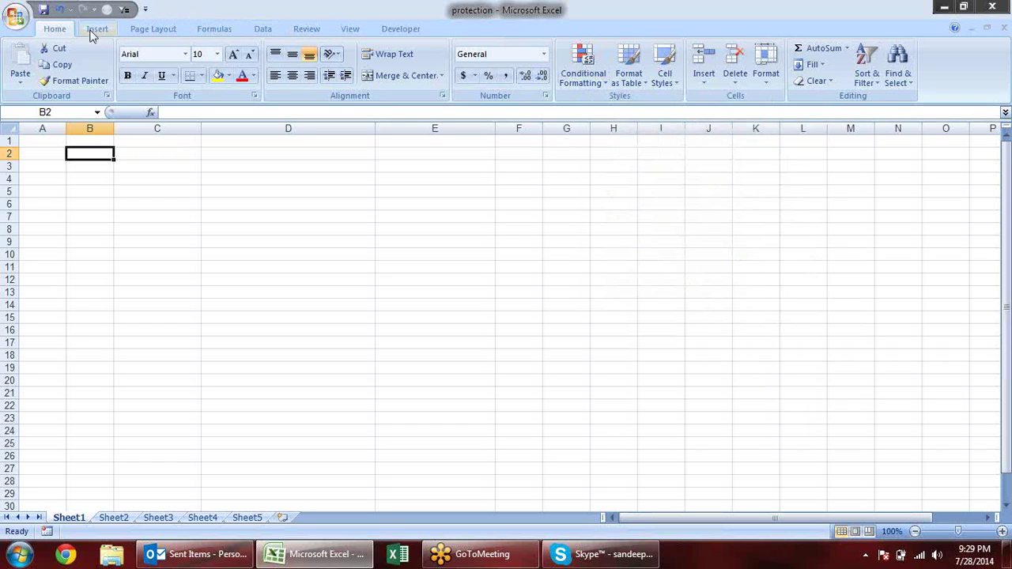
pyautogui.click(93, 30)
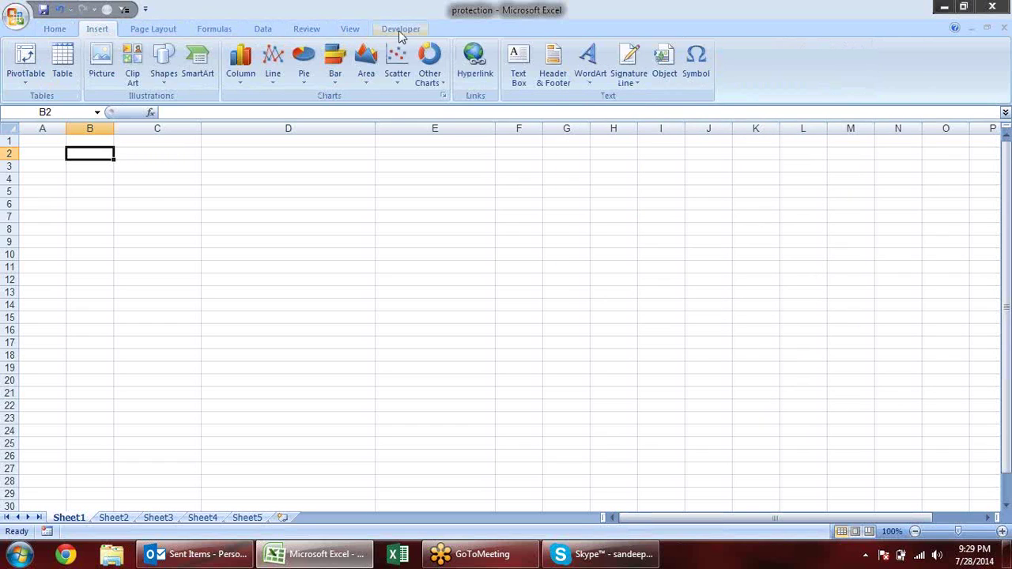
pyautogui.click(317, 29)
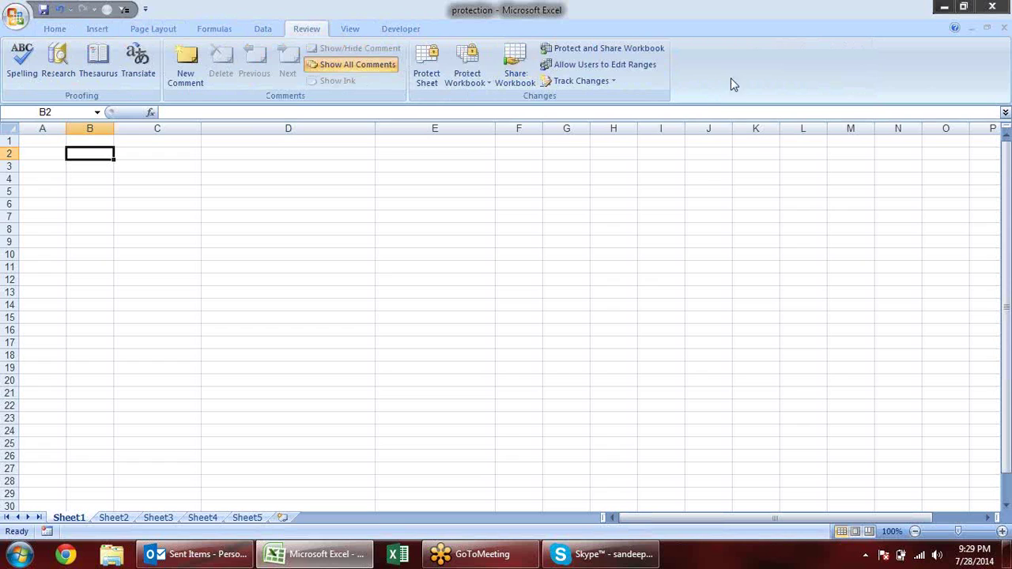
pyautogui.click(515, 63)
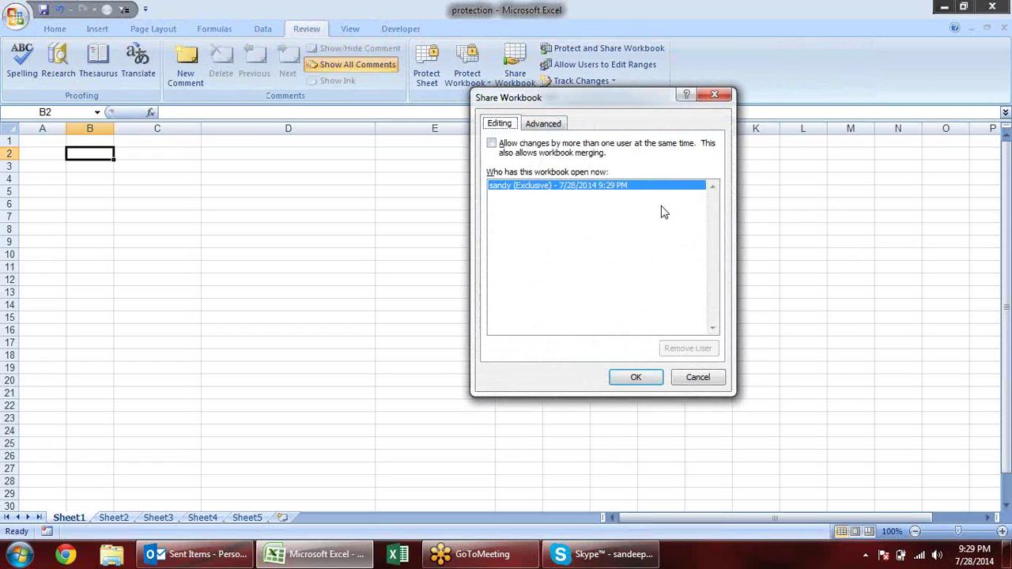
pyautogui.click(551, 123)
pyautogui.click(510, 125)
pyautogui.click(510, 148)
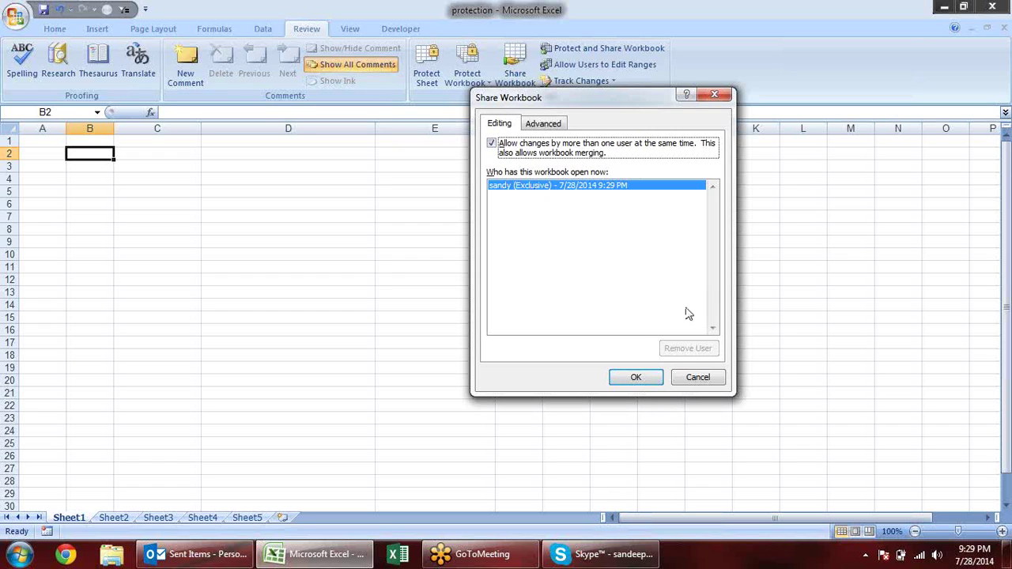
pyautogui.click(697, 379)
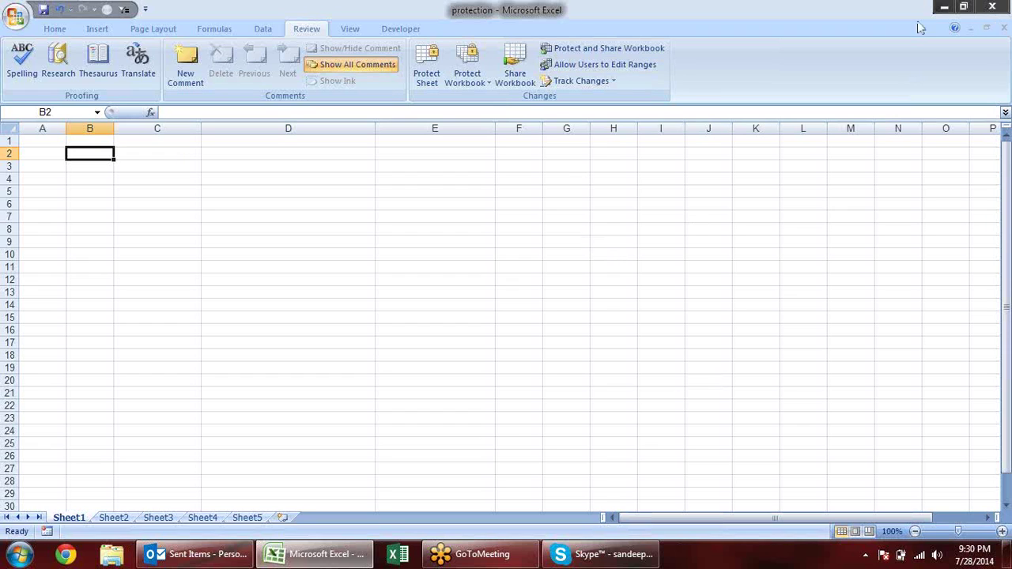
# Try a new formula-based conditional formatting rule on C6, then abandon it after the empty-formula warning.
pyautogui.click(393, 215)
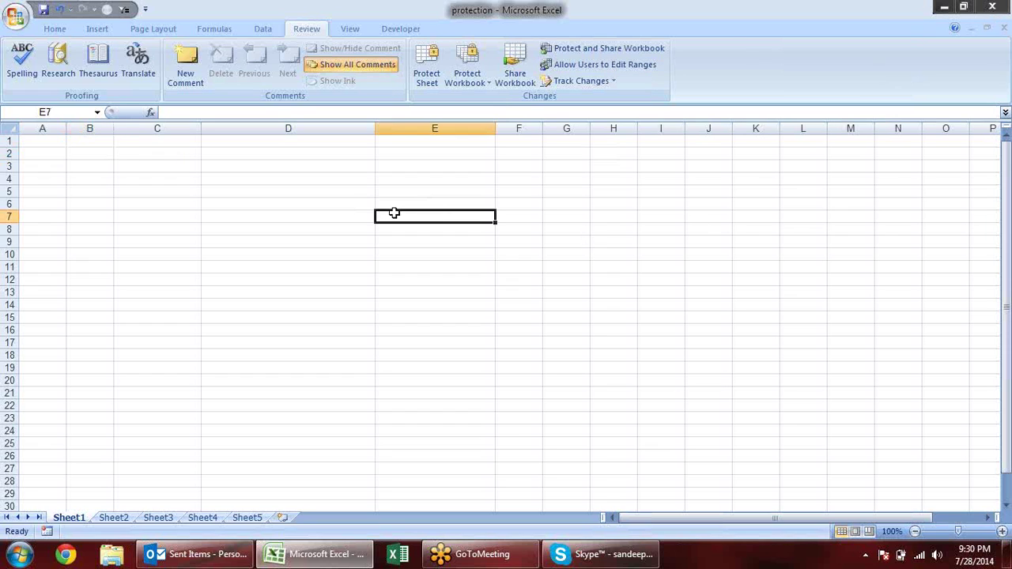
pyautogui.click(66, 29)
pyautogui.click(131, 205)
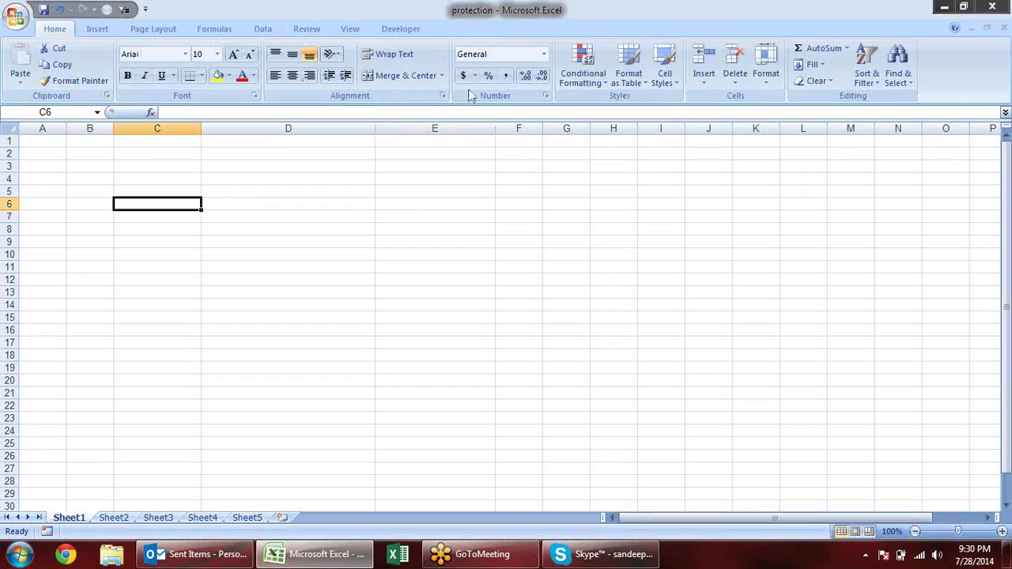
pyautogui.click(601, 84)
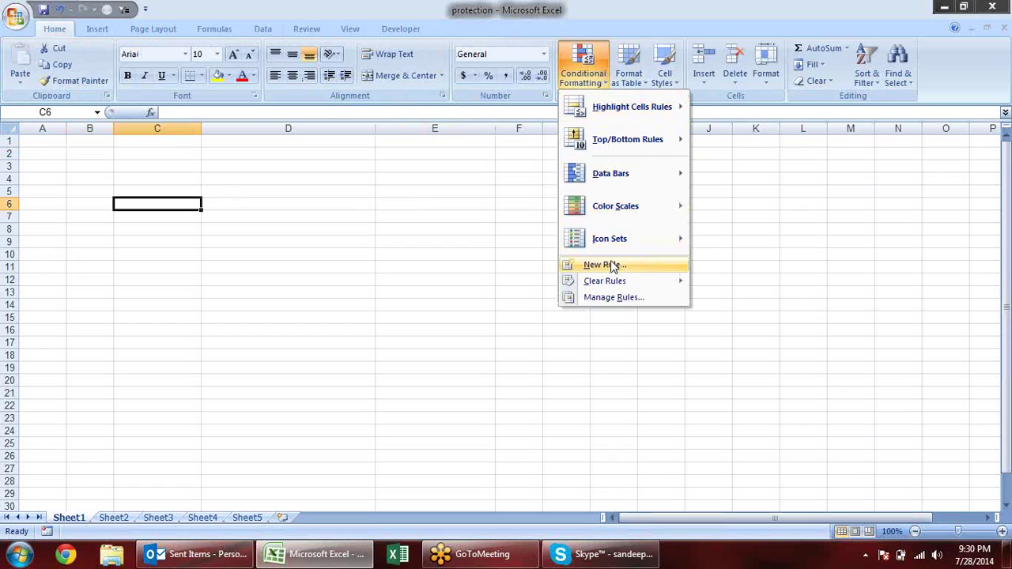
pyautogui.moveTo(625, 109)
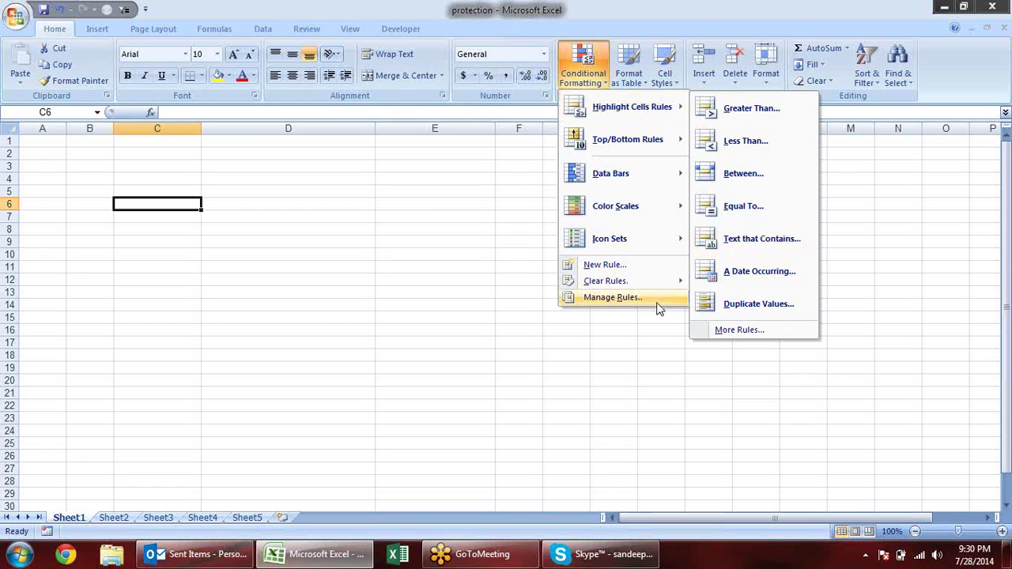
pyautogui.click(637, 265)
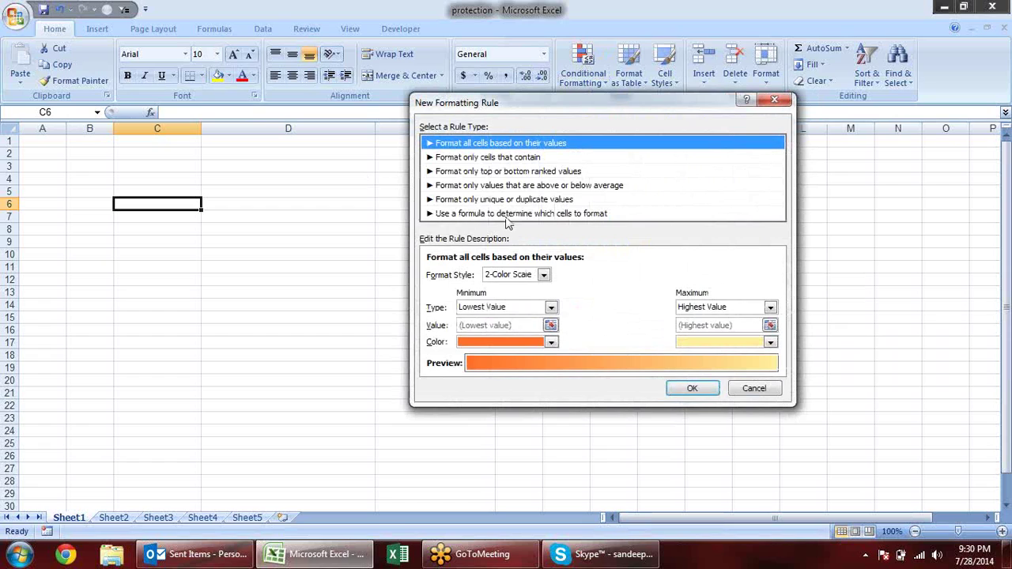
pyautogui.click(506, 218)
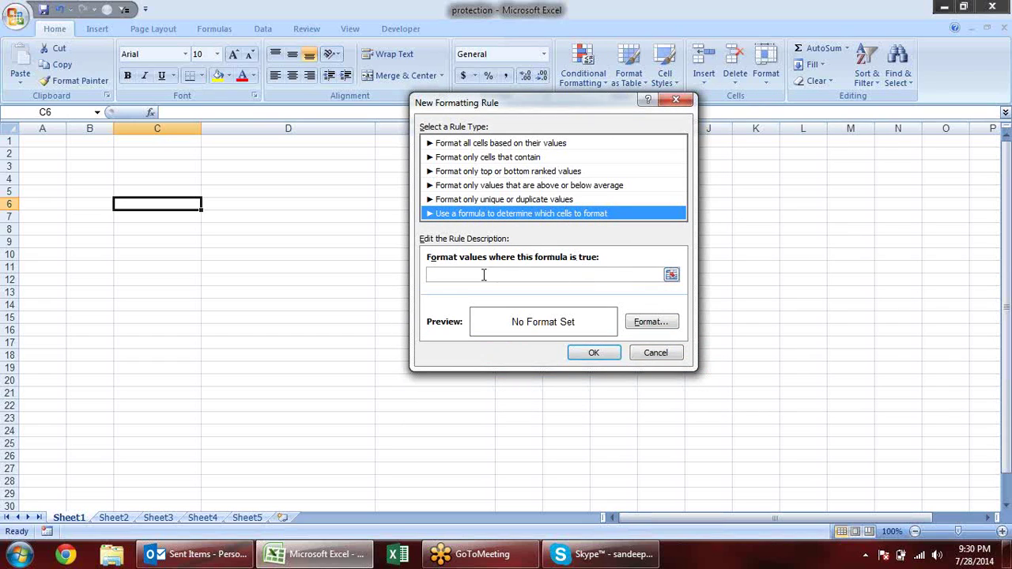
pyautogui.click(603, 359)
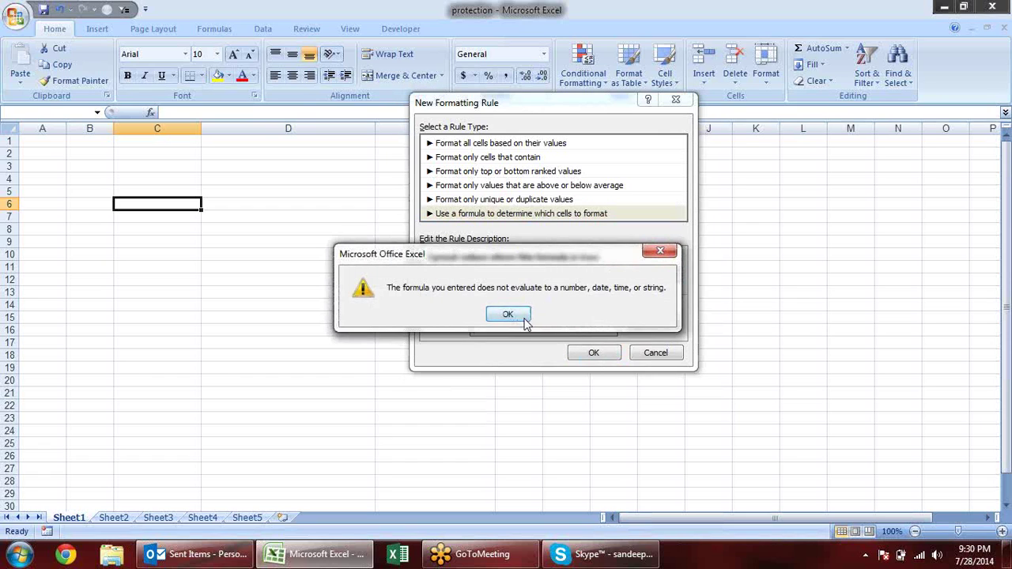
pyautogui.click(510, 315)
pyautogui.click(659, 352)
# From cell C6, look at the Data Validation options on the Data tab and close them.
pyautogui.click(395, 241)
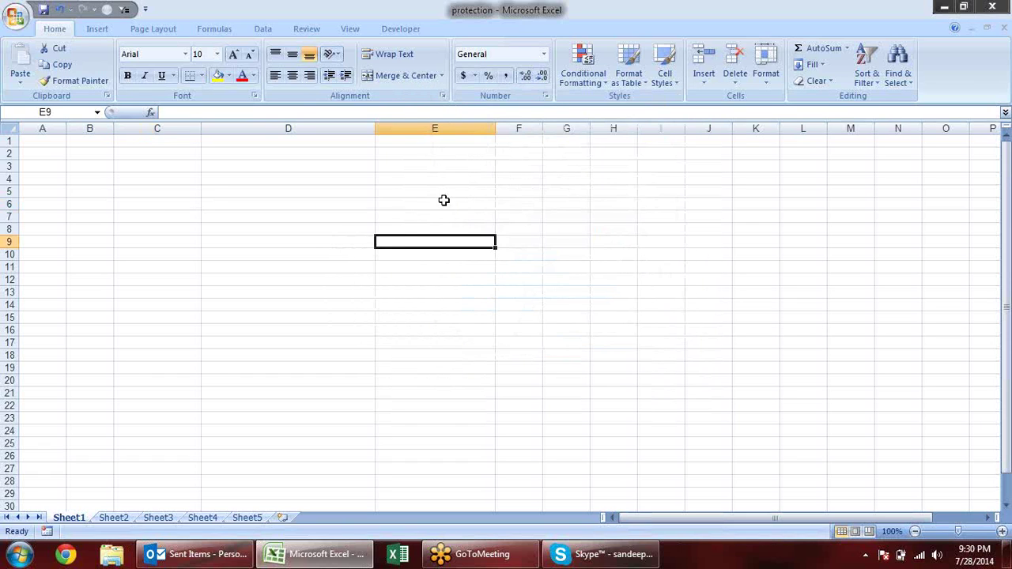
pyautogui.click(167, 206)
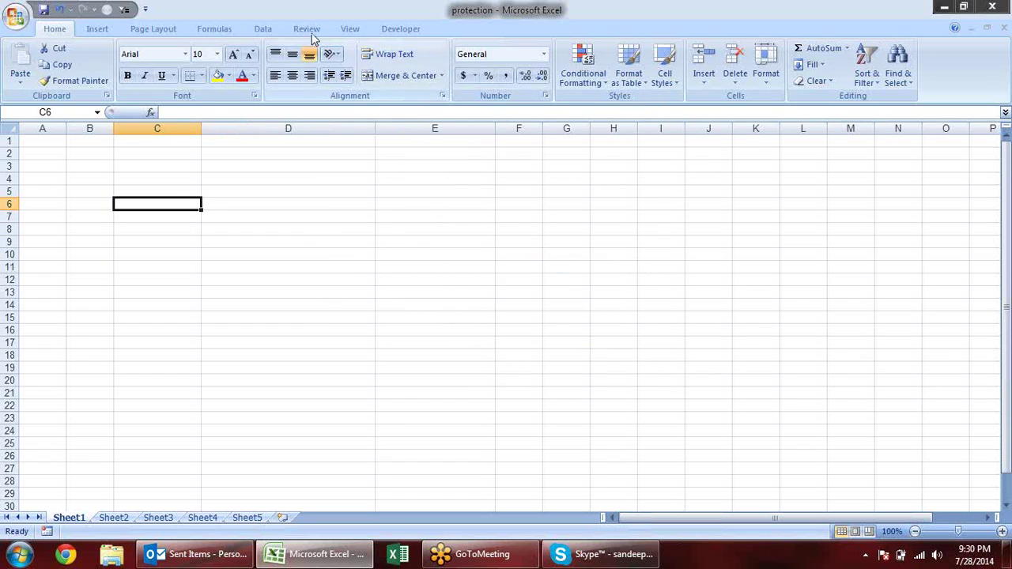
pyautogui.click(273, 30)
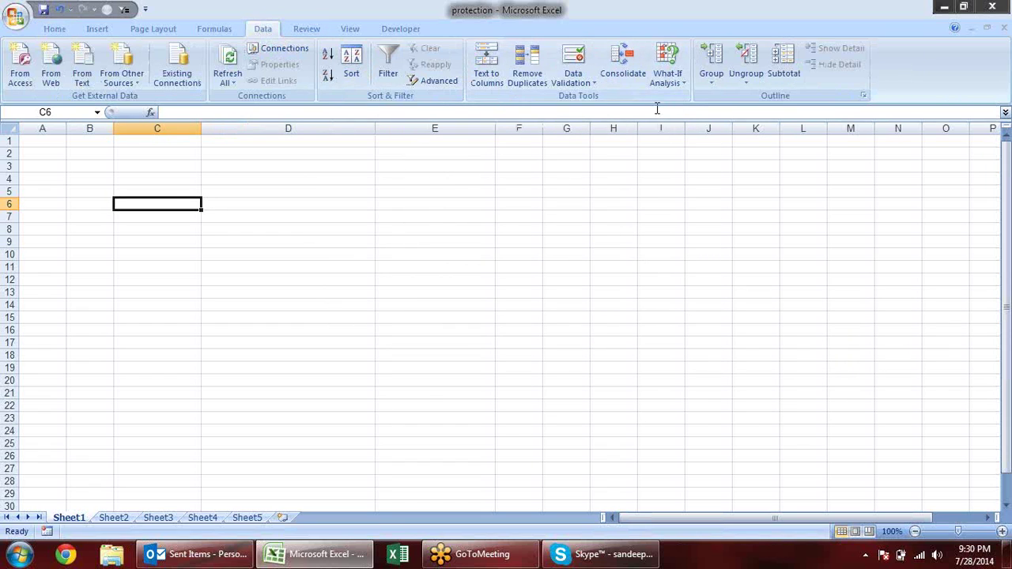
pyautogui.click(581, 85)
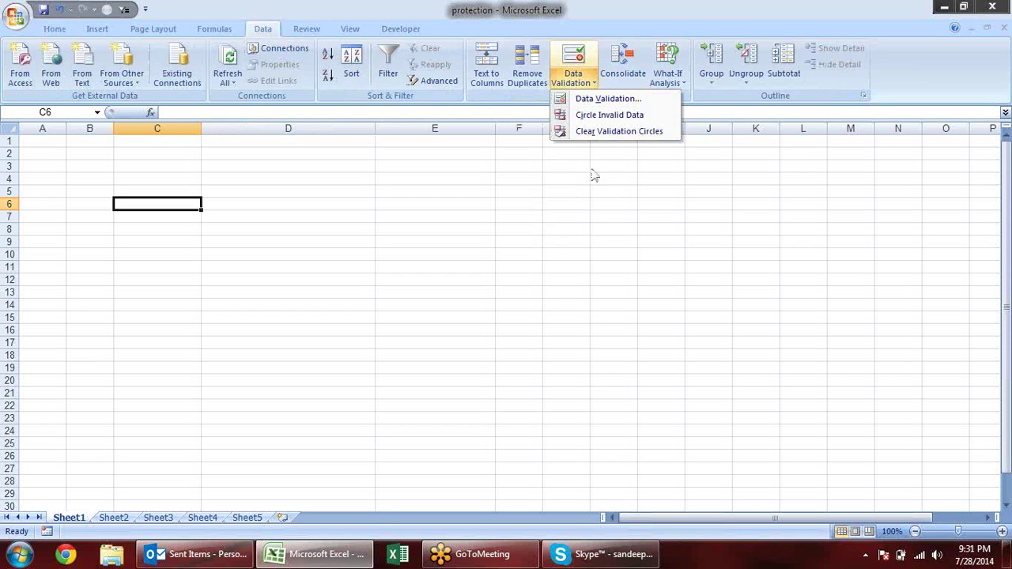
pyautogui.click(169, 148)
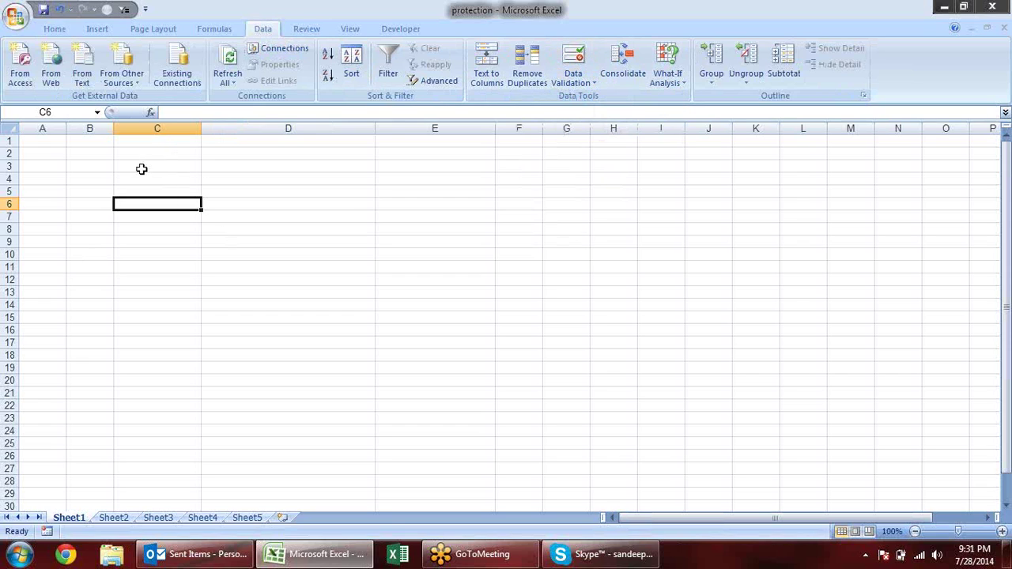
# Open the Data Validation dialog for cell C3.
pyautogui.click(143, 168)
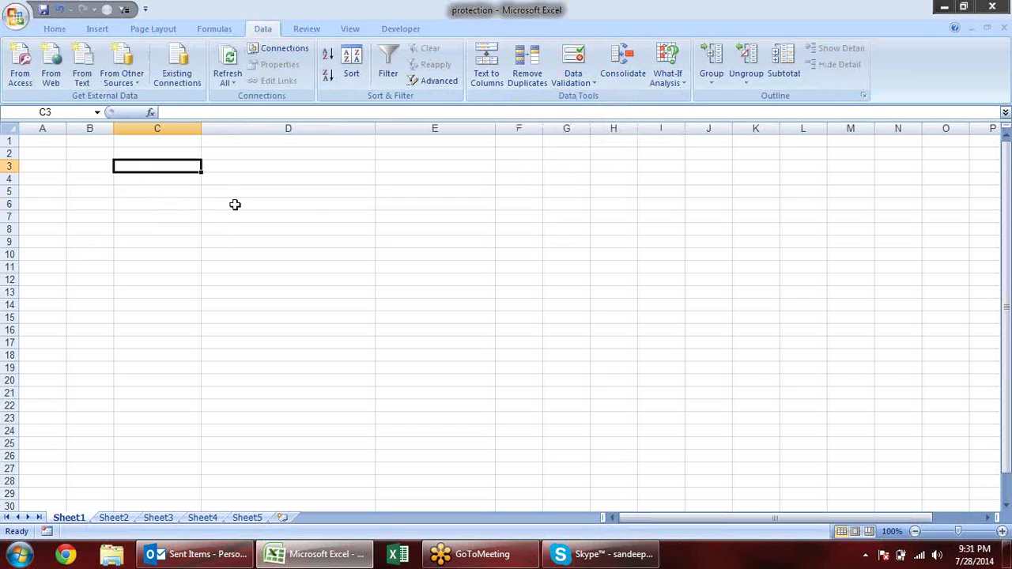
pyautogui.click(574, 87)
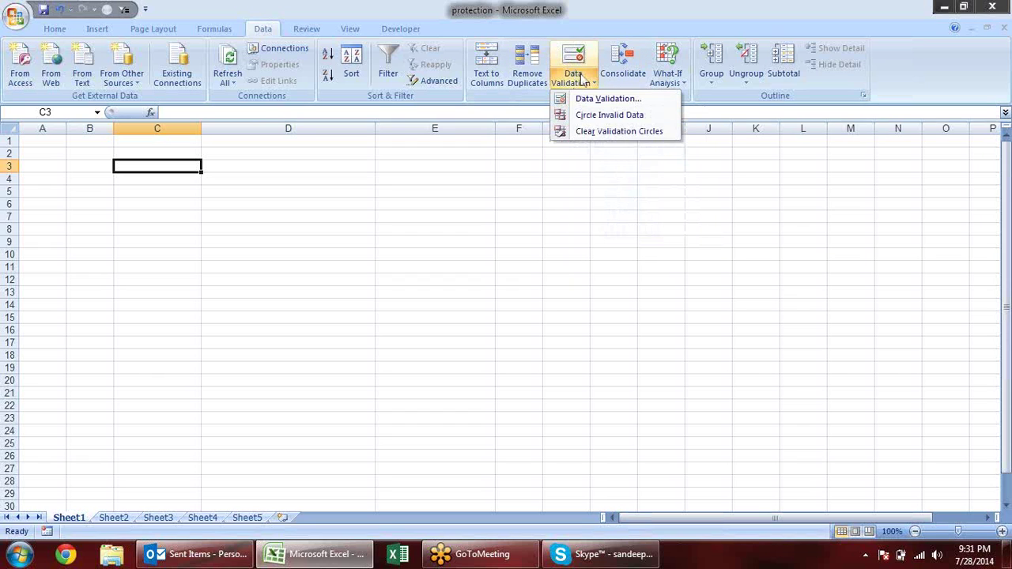
pyautogui.click(598, 100)
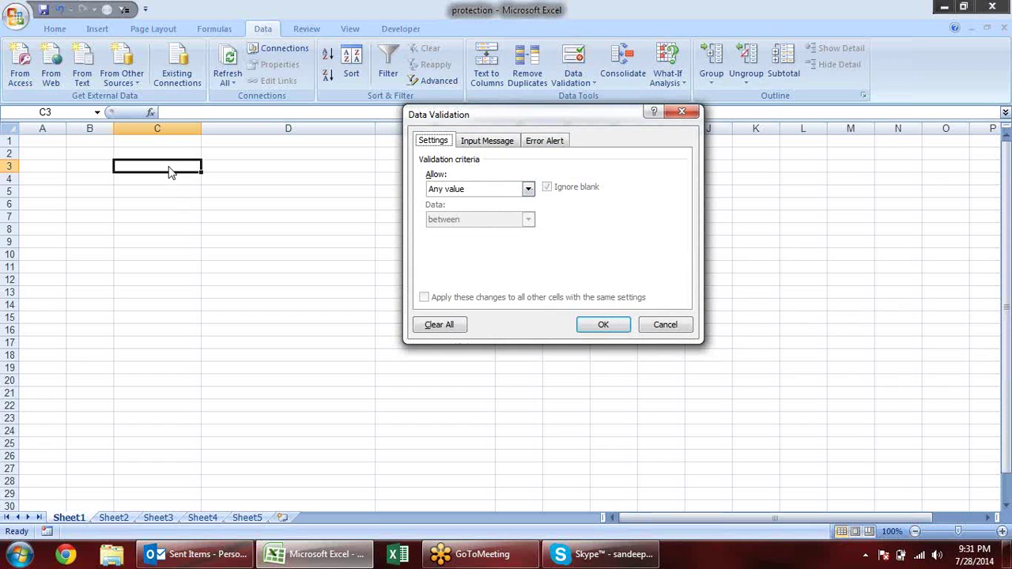
# Set C3's rule to Whole number, between, minimum 10 and maximum 20.
pyautogui.click(527, 191)
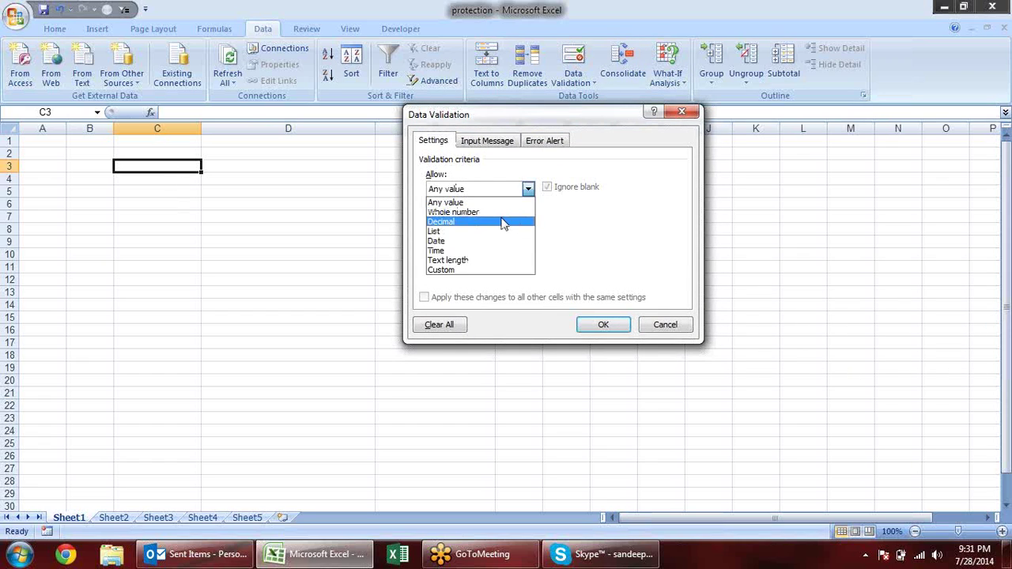
pyautogui.click(498, 212)
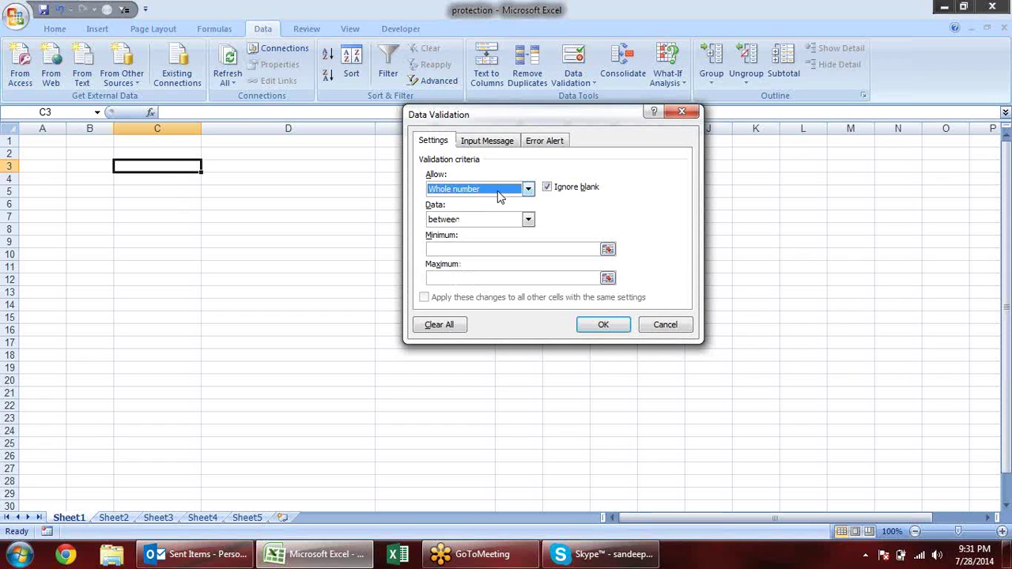
pyautogui.click(528, 221)
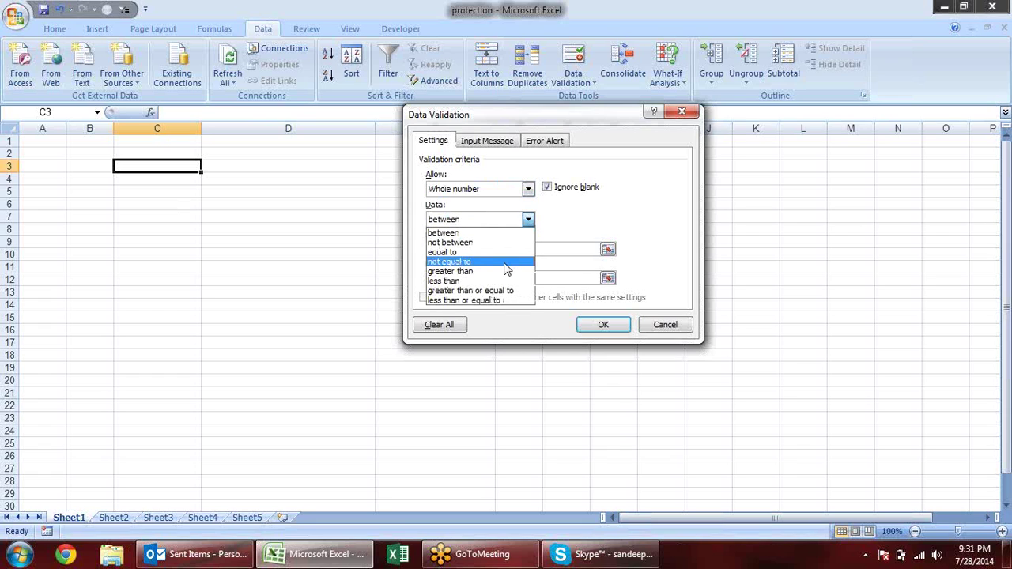
pyautogui.press('Escape')
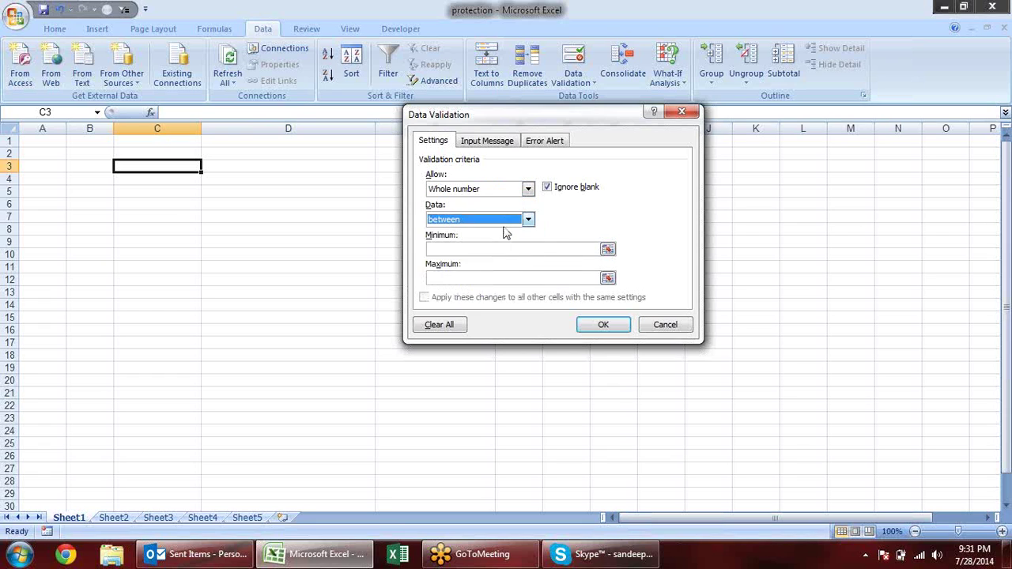
pyautogui.click(500, 246)
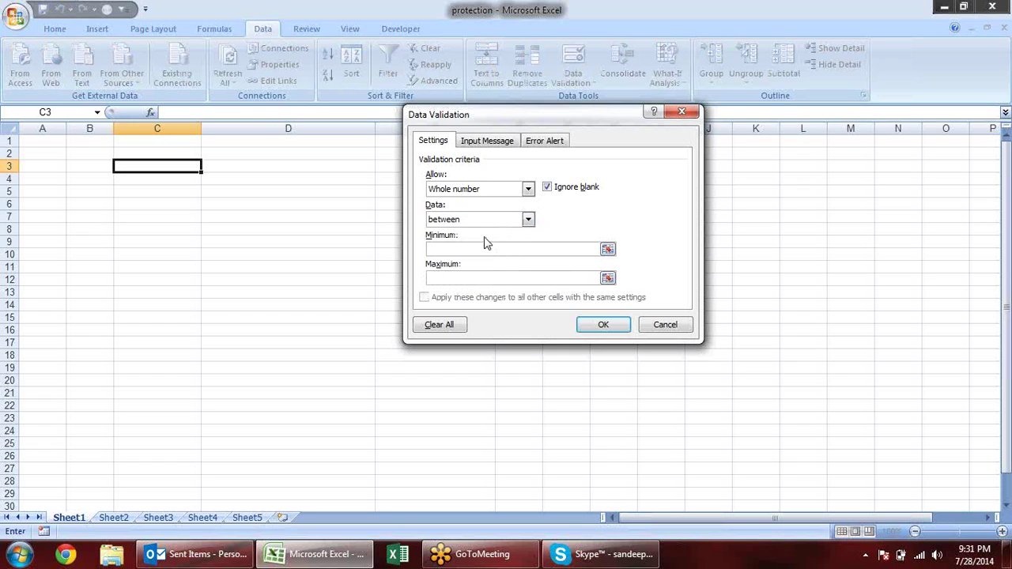
pyautogui.write('10')
pyautogui.click(512, 279)
pyautogui.click(604, 325)
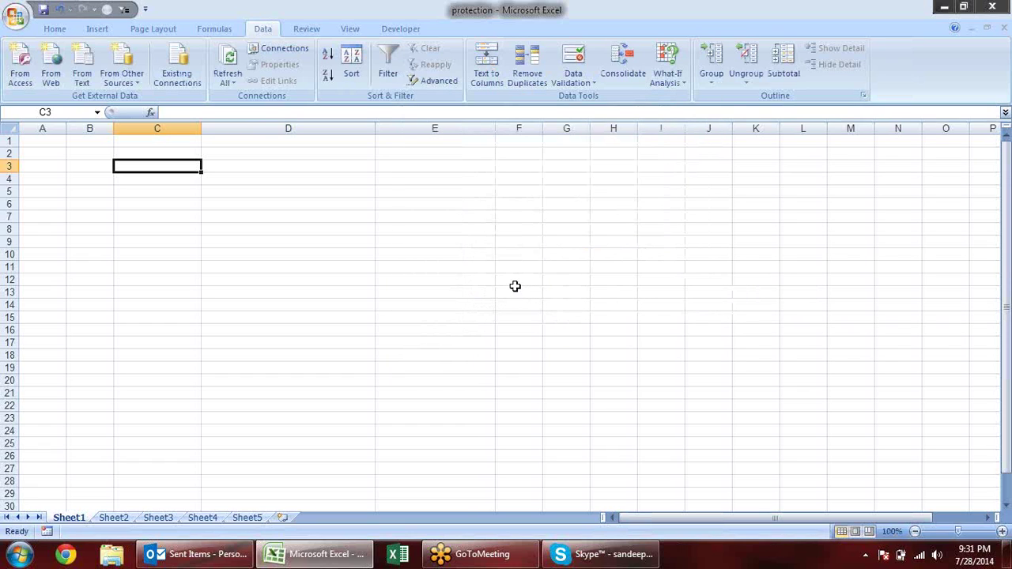
# Confirm that 9 is rejected in C3 and that 10 is accepted.
pyautogui.write('9')
pyautogui.press('Return')
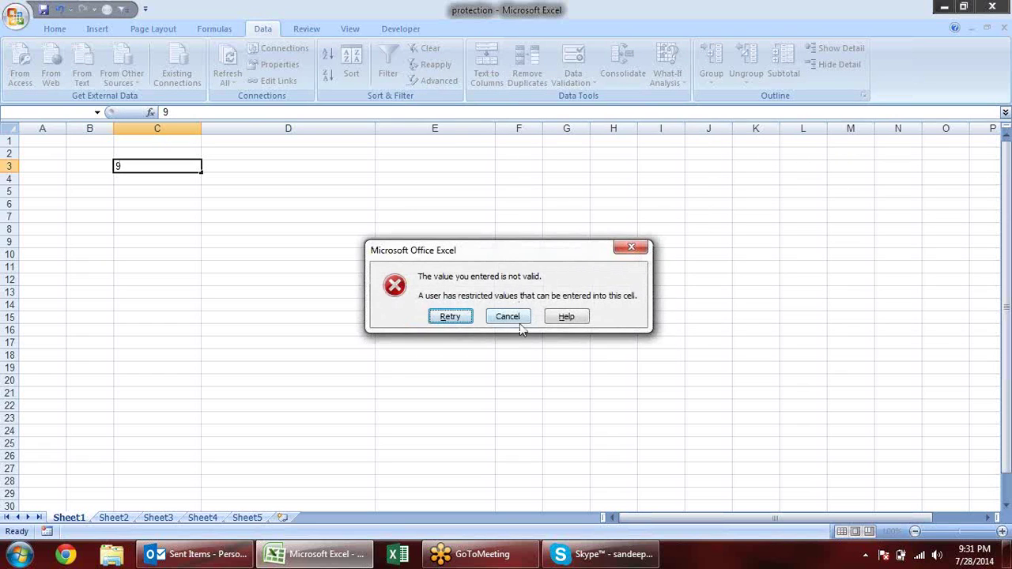
pyautogui.click(508, 316)
pyautogui.write('10')
pyautogui.press('Return')
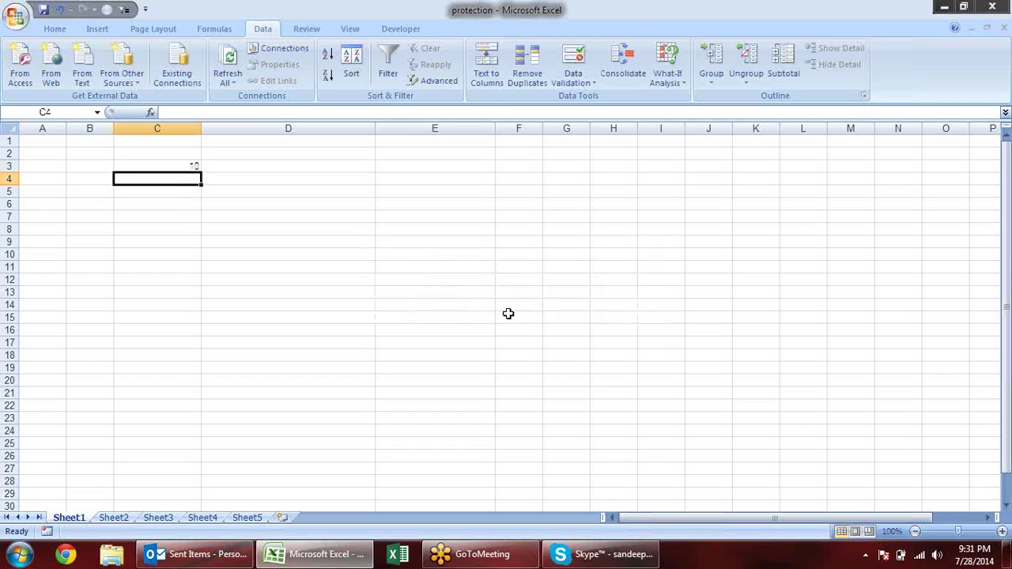
# Confirm that 10.23 is rejected in C3, then reopen Data Validation.
pyautogui.press('Up')
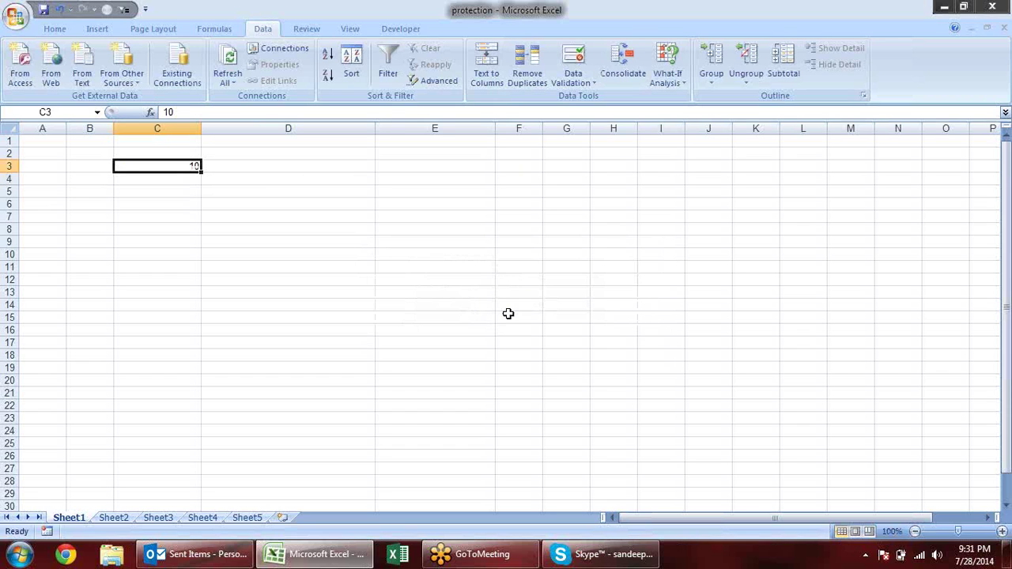
pyautogui.write('13')
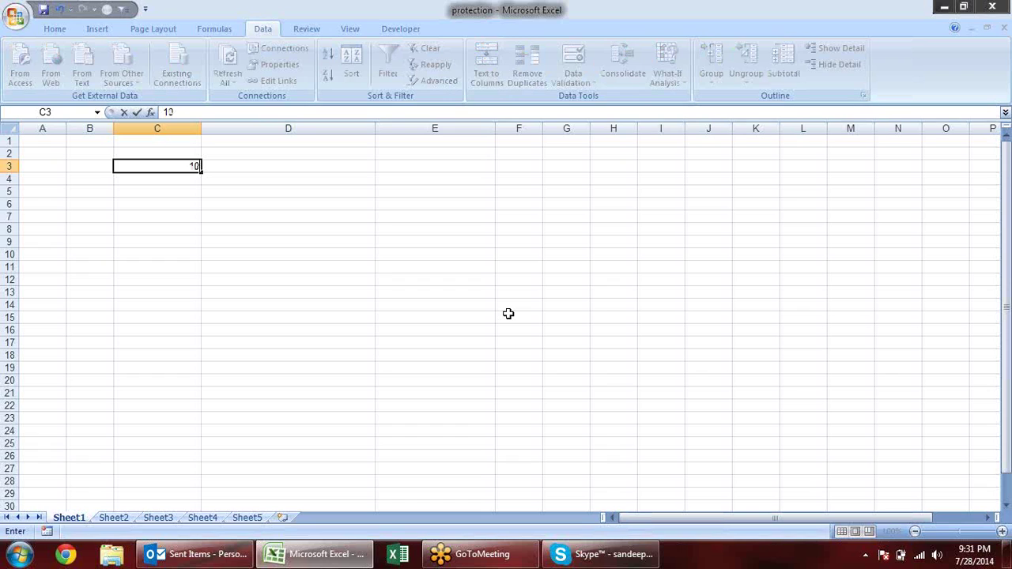
pyautogui.write('23')
pyautogui.press('Return')
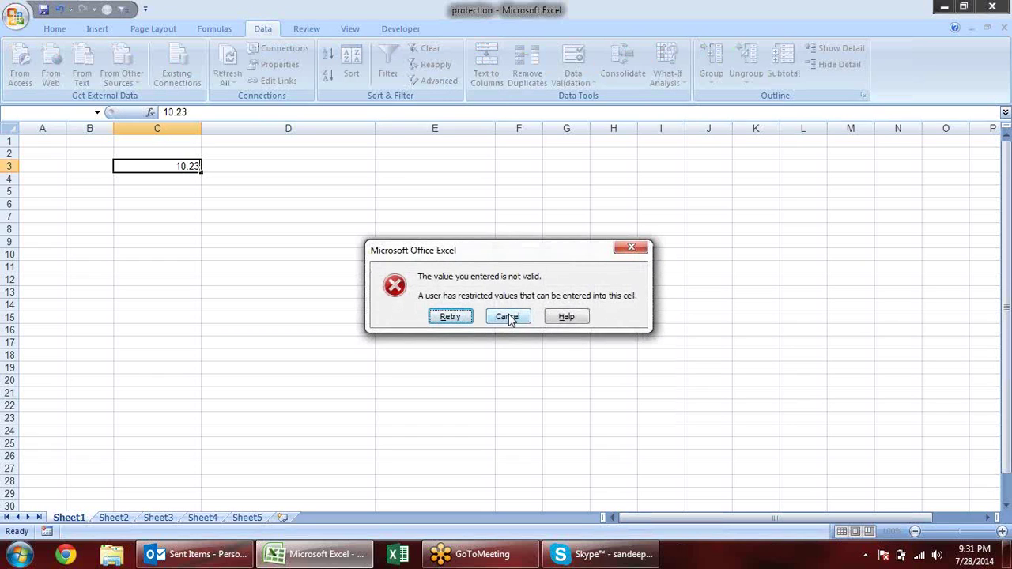
pyautogui.click(510, 318)
pyautogui.click(573, 63)
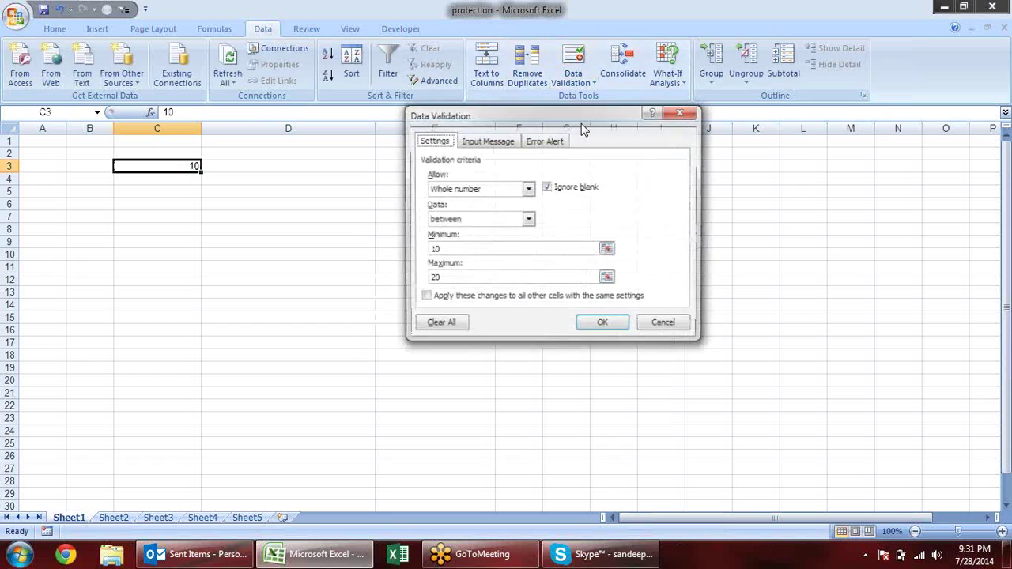
# Change C3's Allow type from Whole number to Decimal, keeping the 10 to 20 range.
pyautogui.click(528, 192)
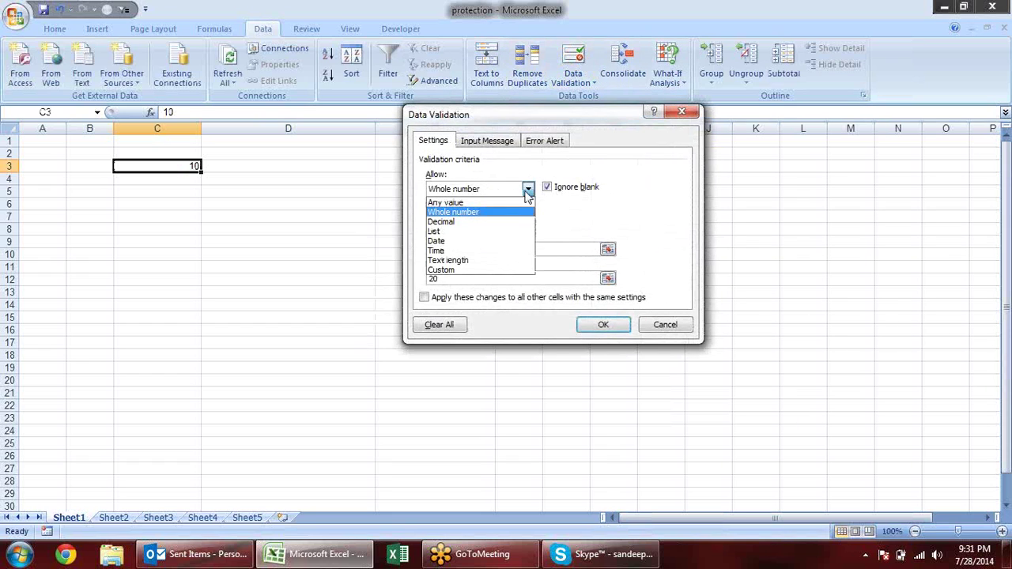
pyautogui.click(495, 224)
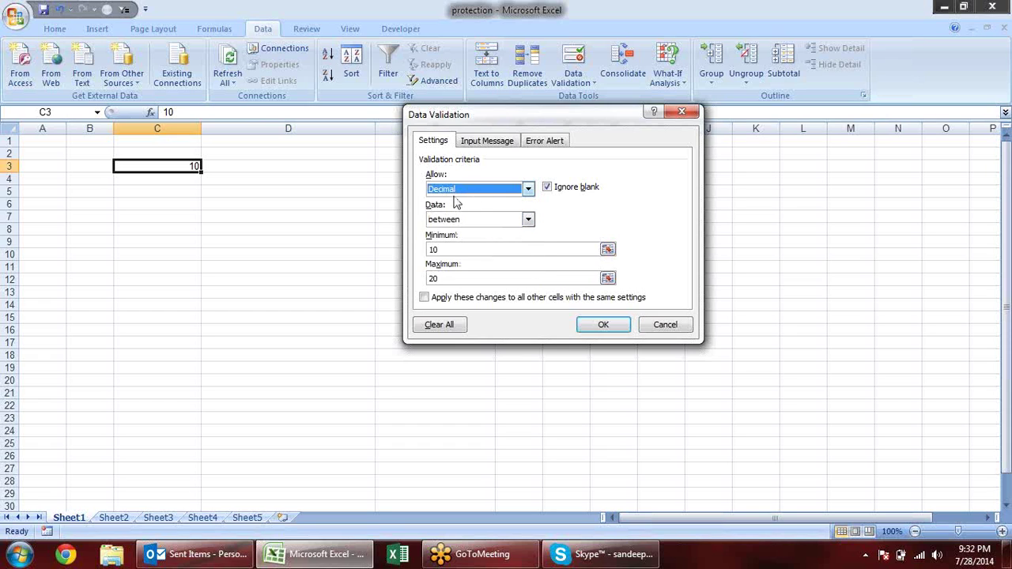
pyautogui.click(600, 326)
# Enter 10.23 in C3, then confirm that 9 is rejected and cancel the alert.
pyautogui.write('1')
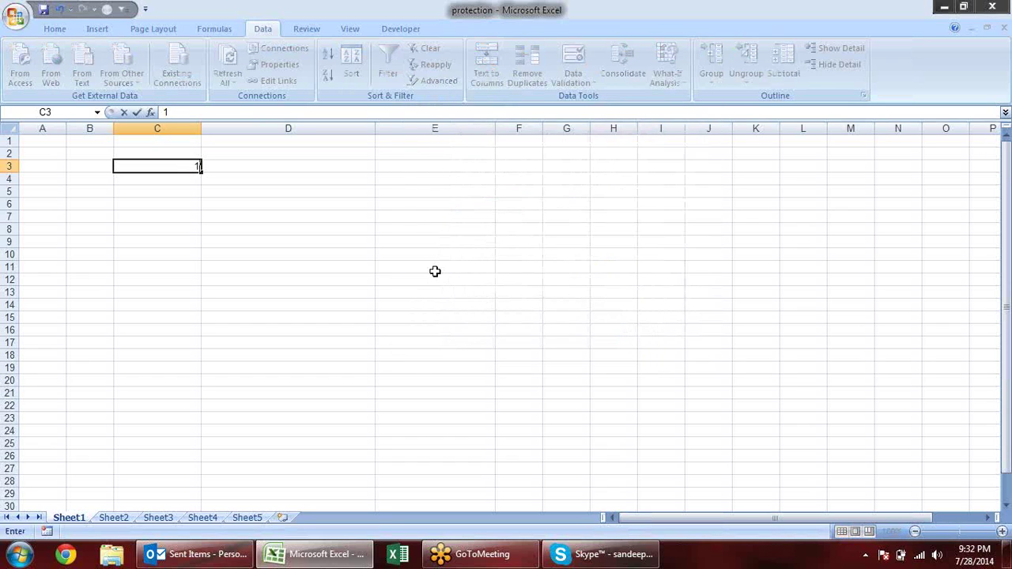
pyautogui.write('23')
pyautogui.press('Return')
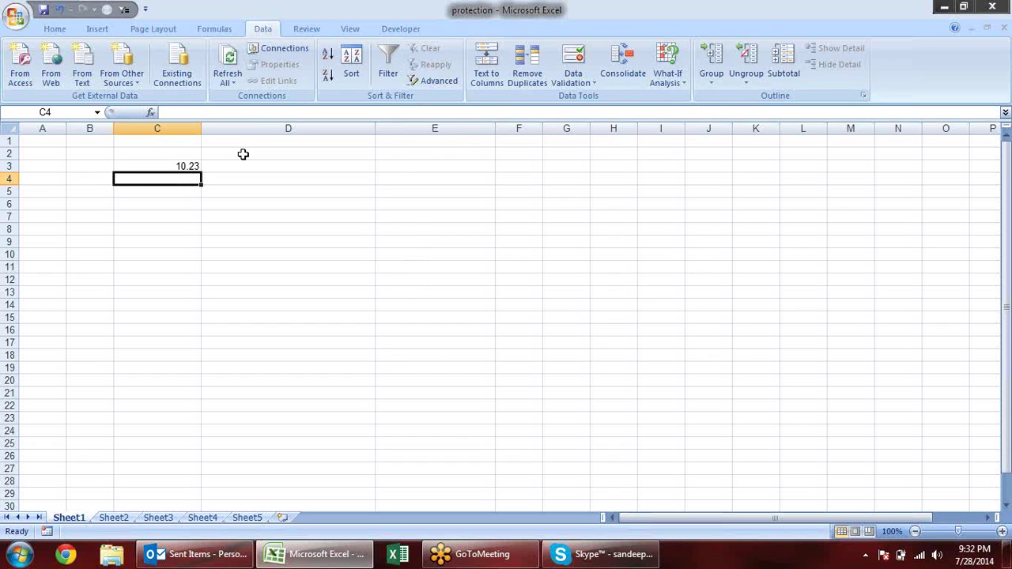
pyautogui.click(184, 165)
pyautogui.write('9')
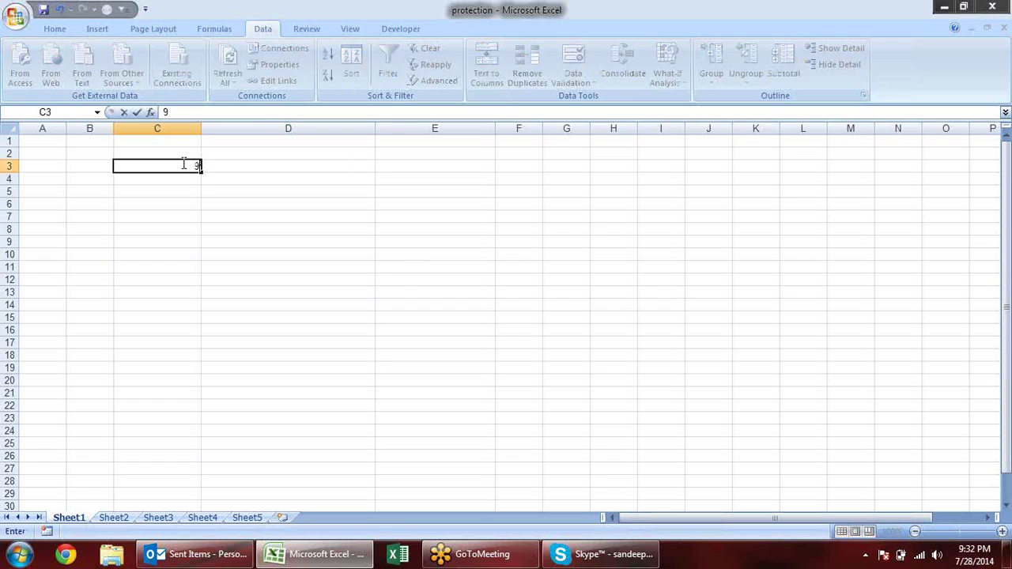
pyautogui.press('Return')
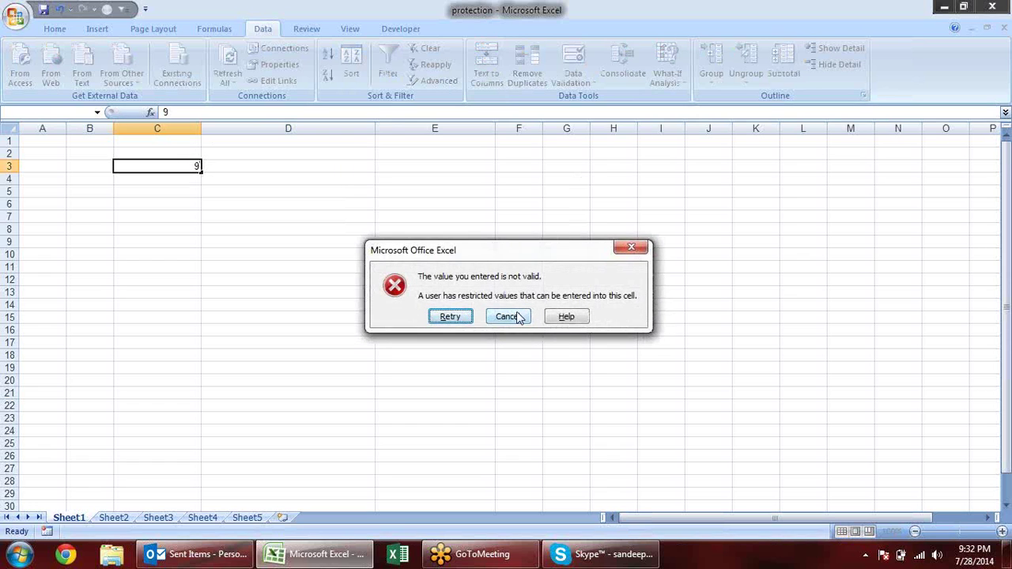
pyautogui.click(507, 316)
pyautogui.click(573, 63)
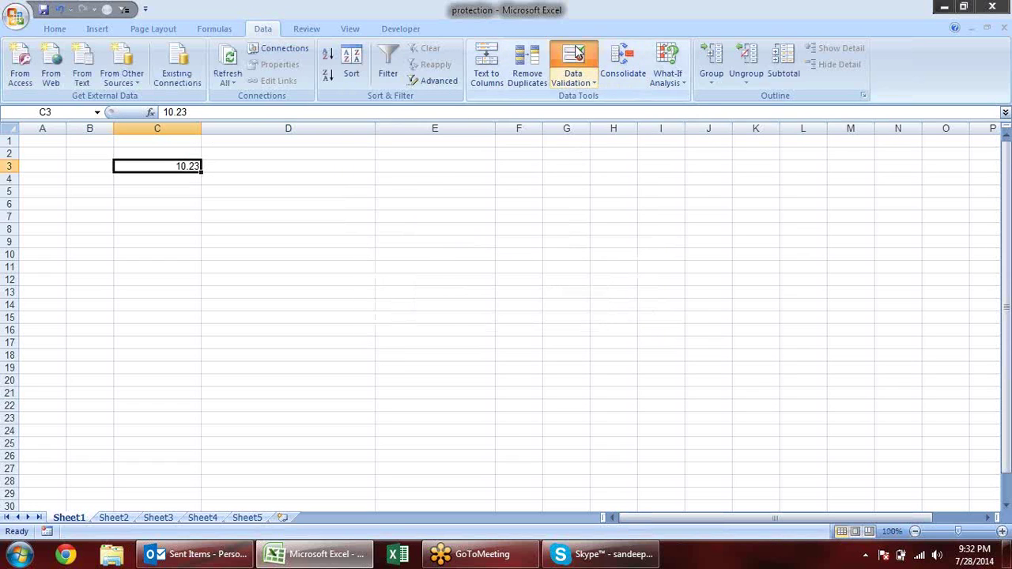
pyautogui.click(528, 190)
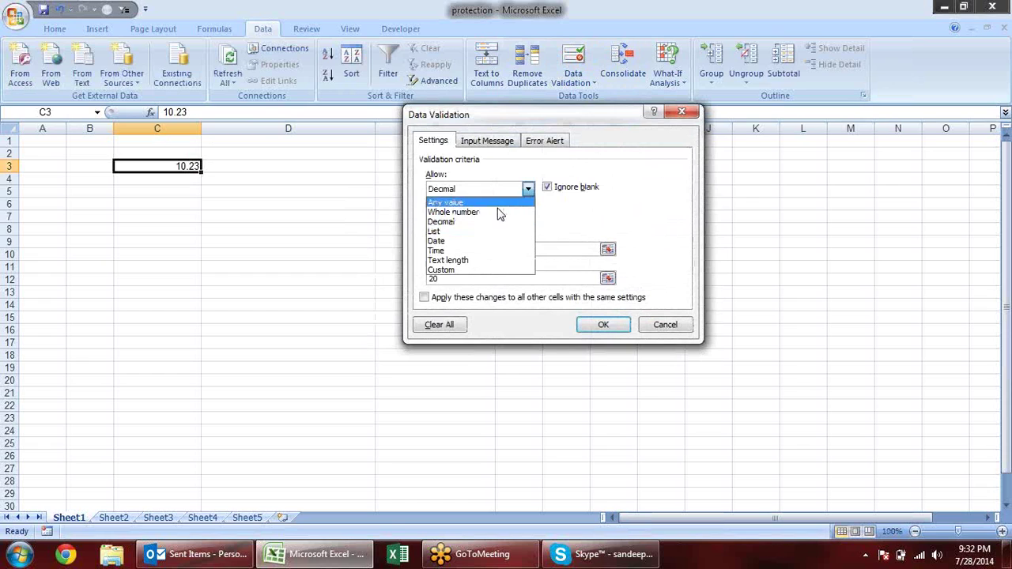
# Try a List rule, cancel it without saving, and clear C3's value.
pyautogui.click(491, 231)
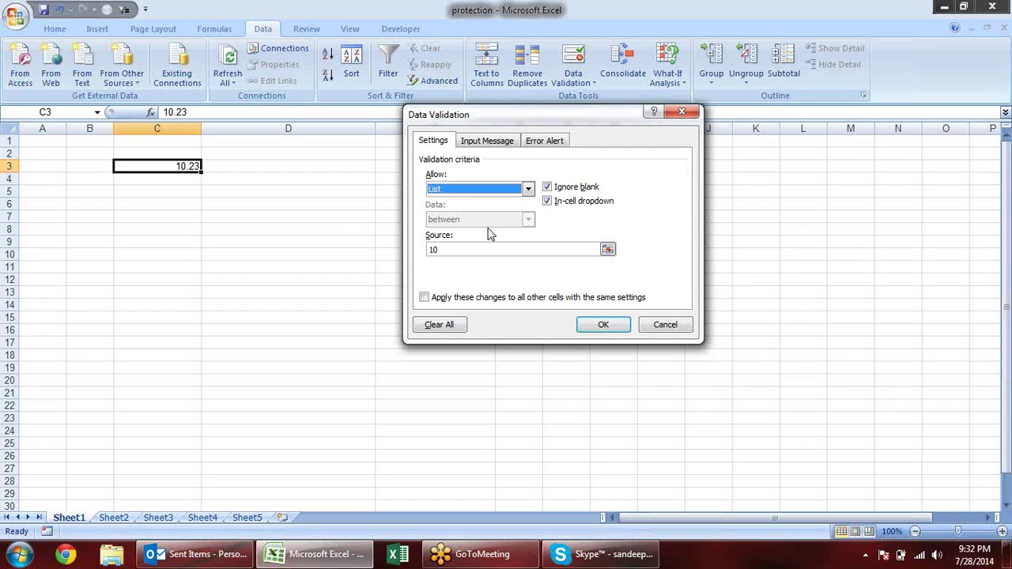
pyautogui.click(449, 249)
pyautogui.write('.2')
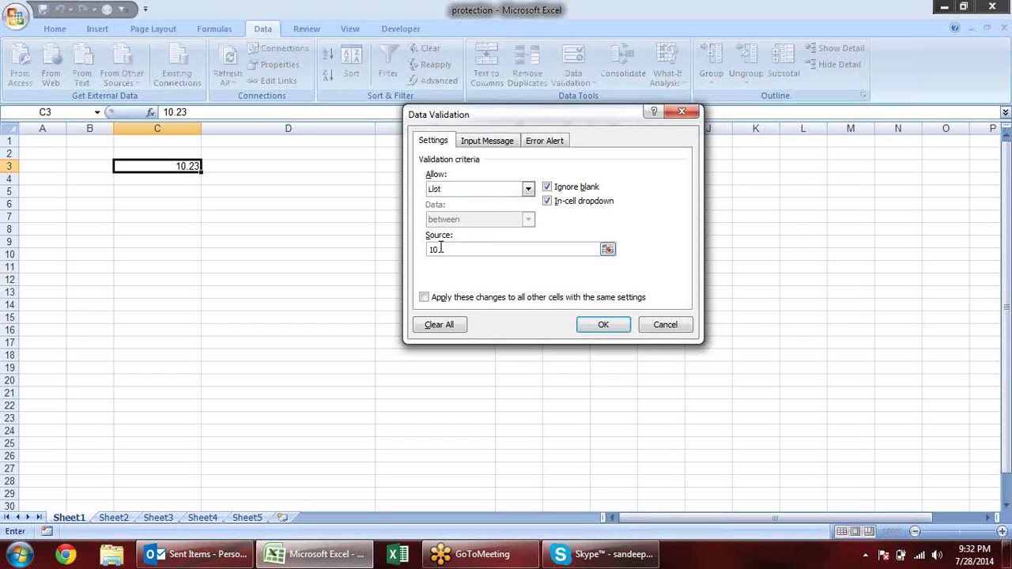
pyautogui.click(665, 324)
pyautogui.press('Delete')
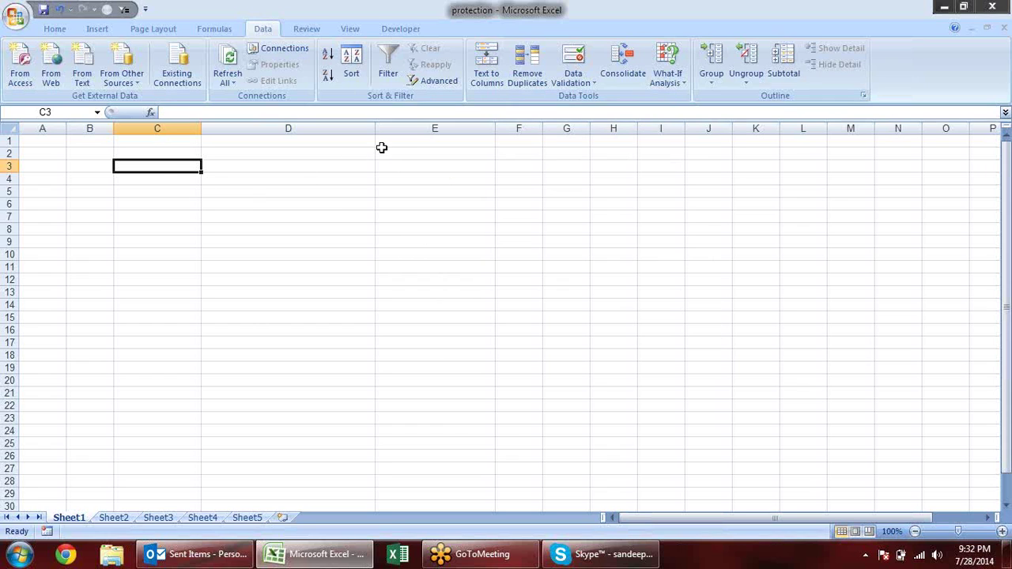
# Set C3's validation to List, with three typed names as the Source.
pyautogui.click(574, 60)
pyautogui.click(527, 189)
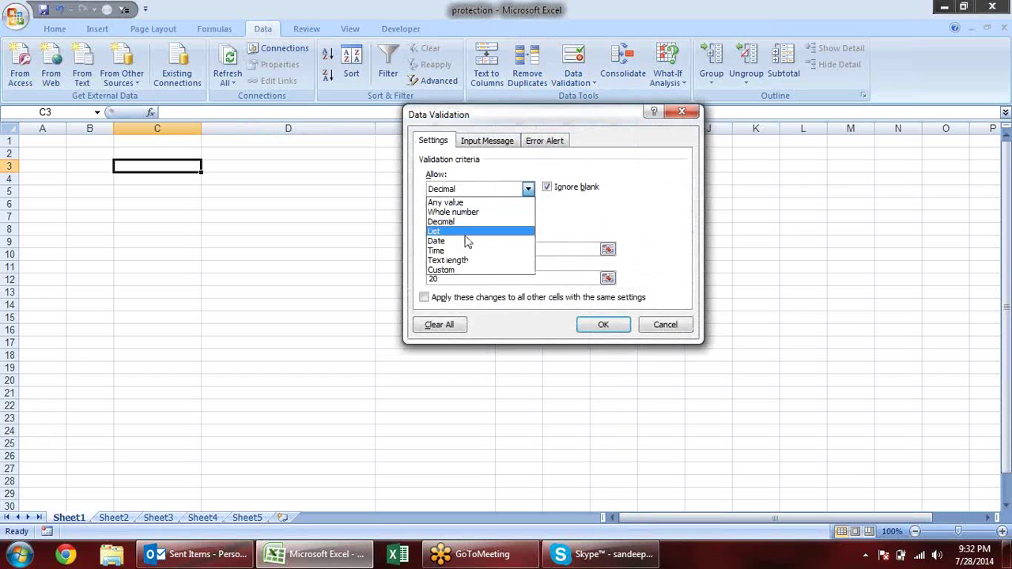
pyautogui.click(466, 241)
pyautogui.click(486, 247)
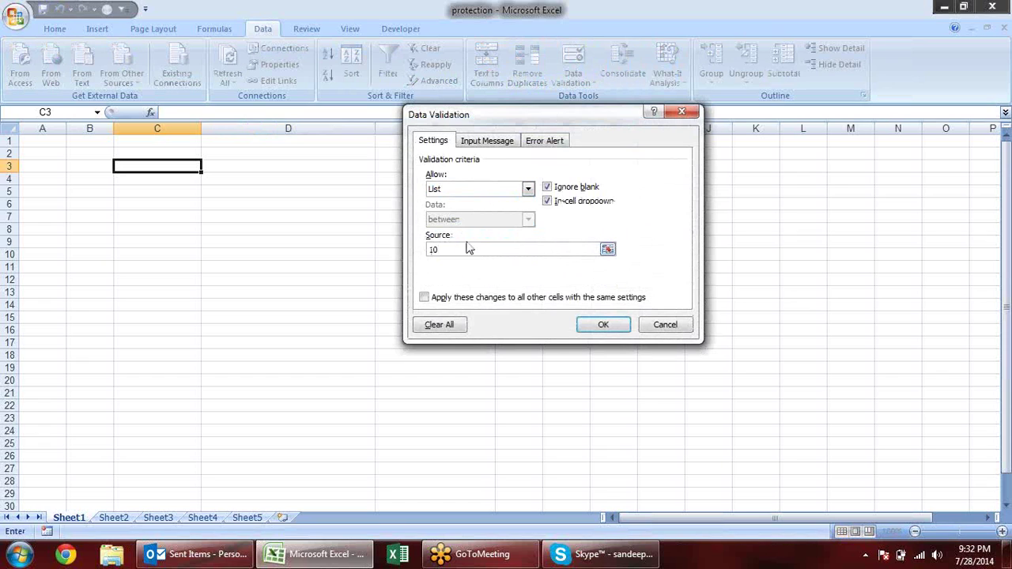
pyautogui.press('BackSpace')
pyautogui.press('BackSpace')
pyautogui.write('san')
pyautogui.click(604, 325)
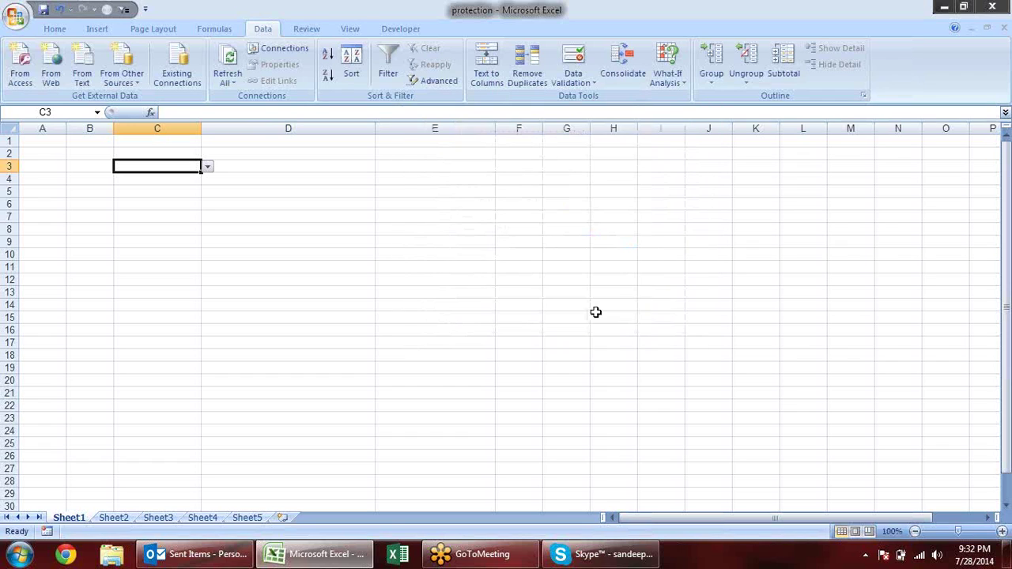
# Confirm that typing 'dffdg' in C3 is rejected by the list rule.
pyautogui.click(142, 186)
pyautogui.click(166, 169)
pyautogui.write('dffdg')
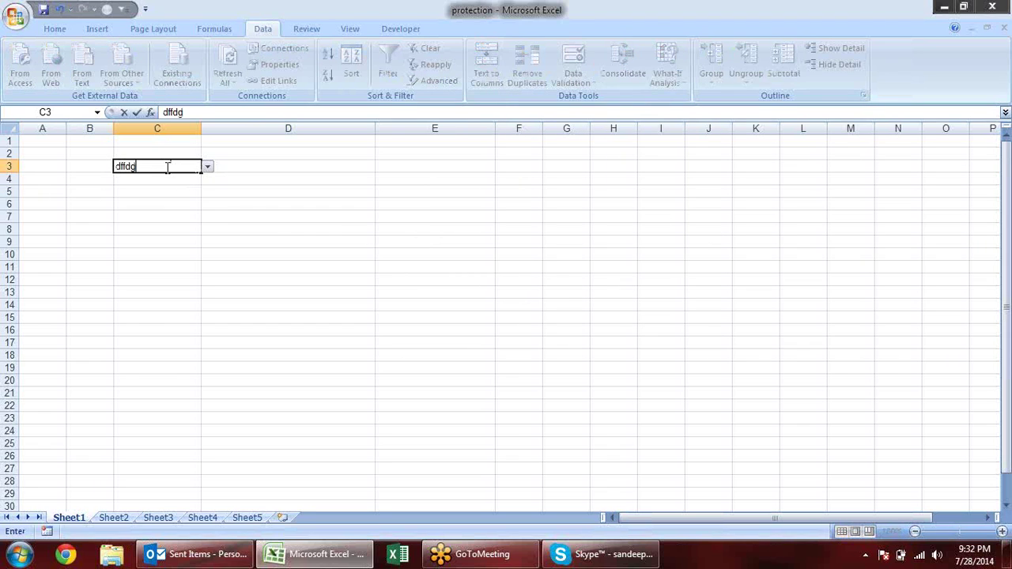
pyautogui.press('Return')
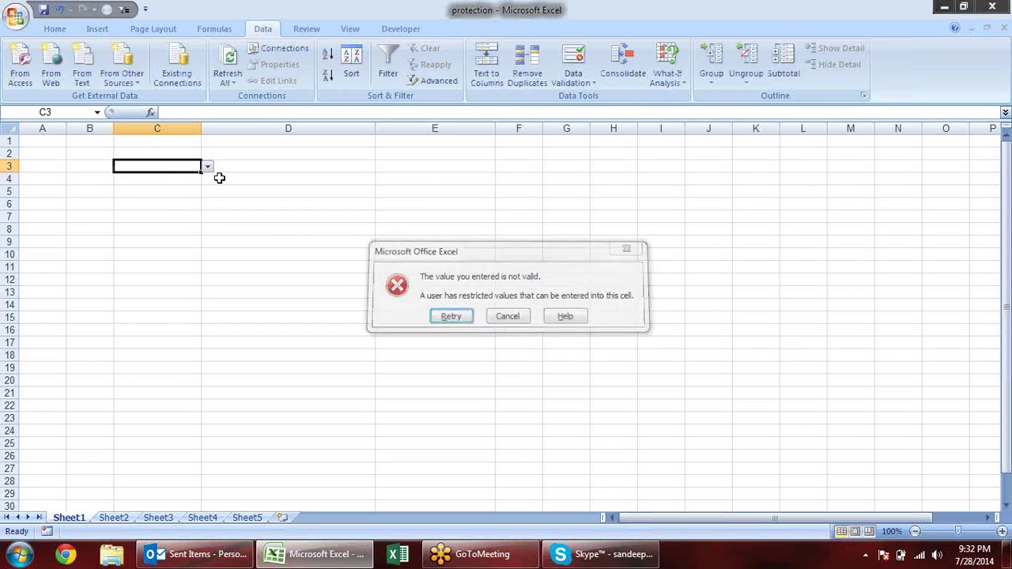
pyautogui.press('Escape')
# Pick the first, second and third names in turn from C3's dropdown.
pyautogui.click(208, 169)
pyautogui.click(181, 178)
pyautogui.click(224, 194)
pyautogui.click(193, 165)
pyautogui.click(208, 169)
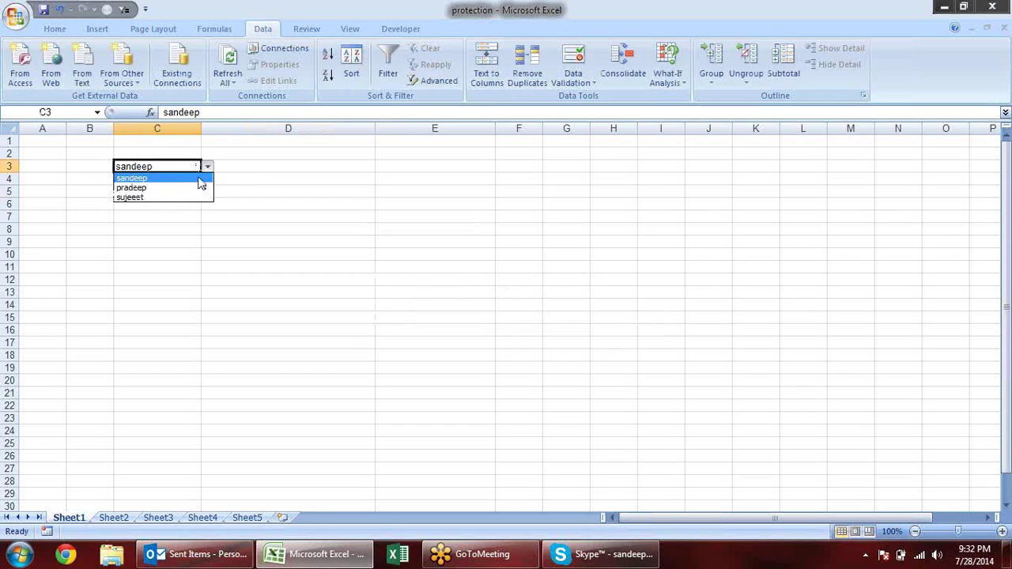
pyautogui.click(191, 188)
pyautogui.click(207, 167)
pyautogui.click(197, 199)
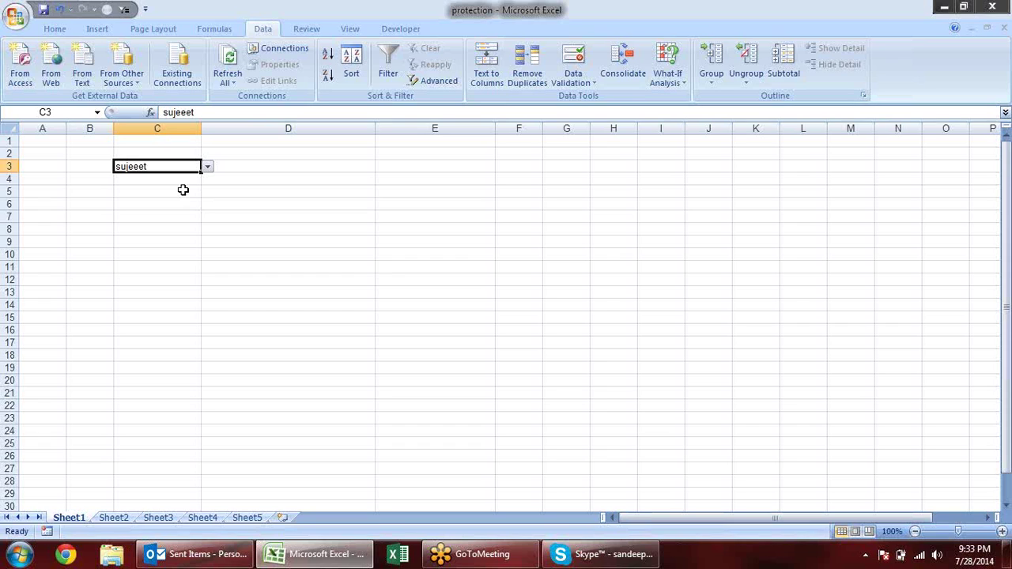
# Pick the second and first names again, finishing with the third name in C3.
pyautogui.click(207, 167)
pyautogui.click(174, 188)
pyautogui.click(174, 190)
pyautogui.click(208, 167)
pyautogui.click(172, 180)
pyautogui.click(208, 166)
pyautogui.click(196, 198)
pyautogui.hotkey('alt', 'e')
pyautogui.press('Escape')
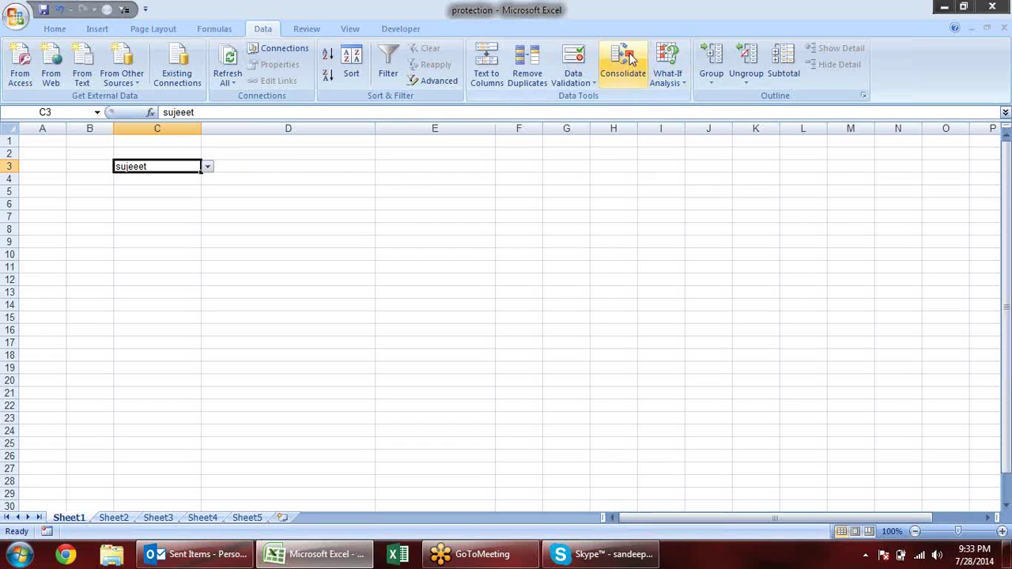
pyautogui.click(581, 77)
# Switch C3's rule to Date, clear the leftover names from Start date, and keep 'between'.
pyautogui.click(611, 101)
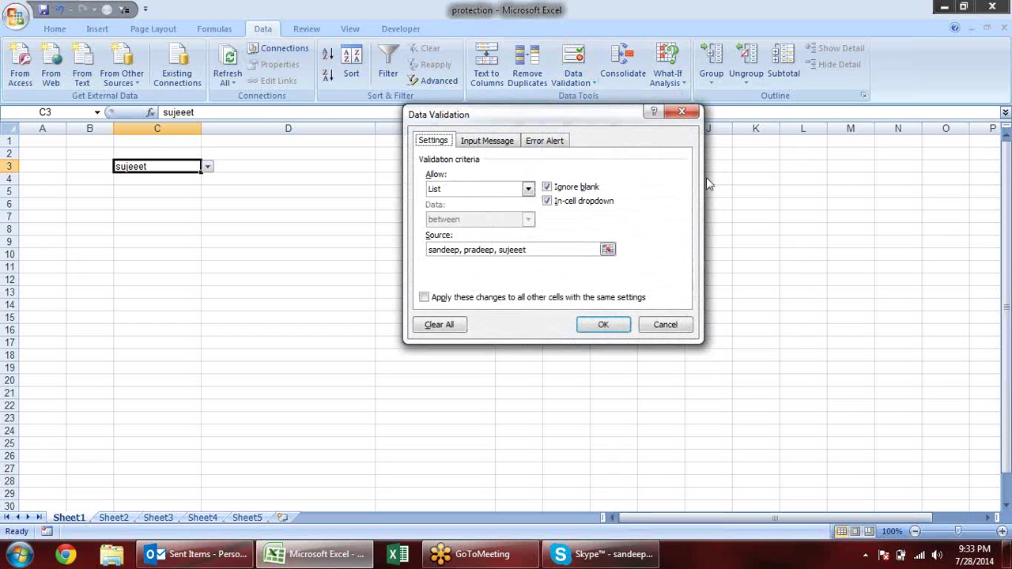
pyautogui.click(531, 192)
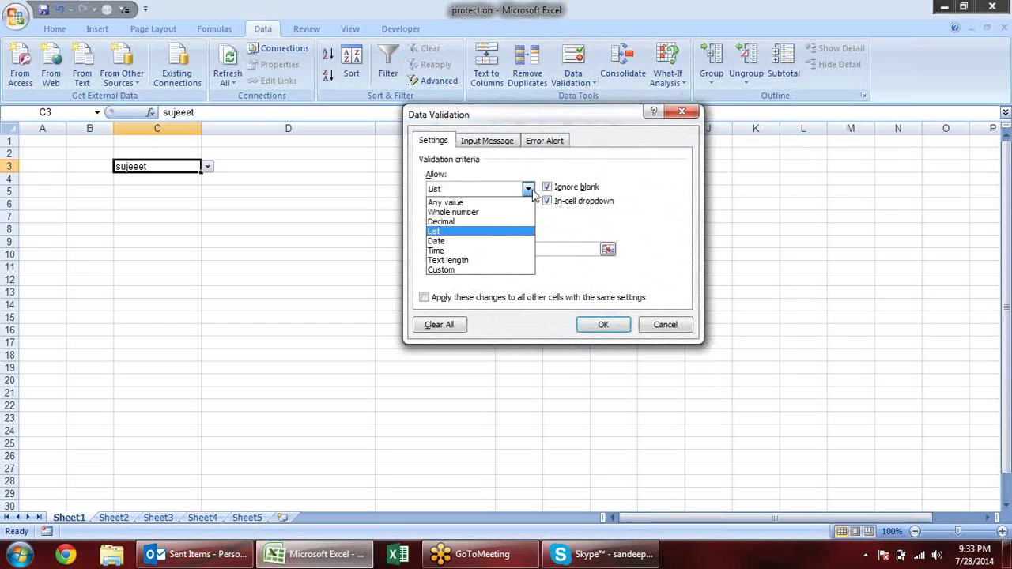
pyautogui.click(495, 240)
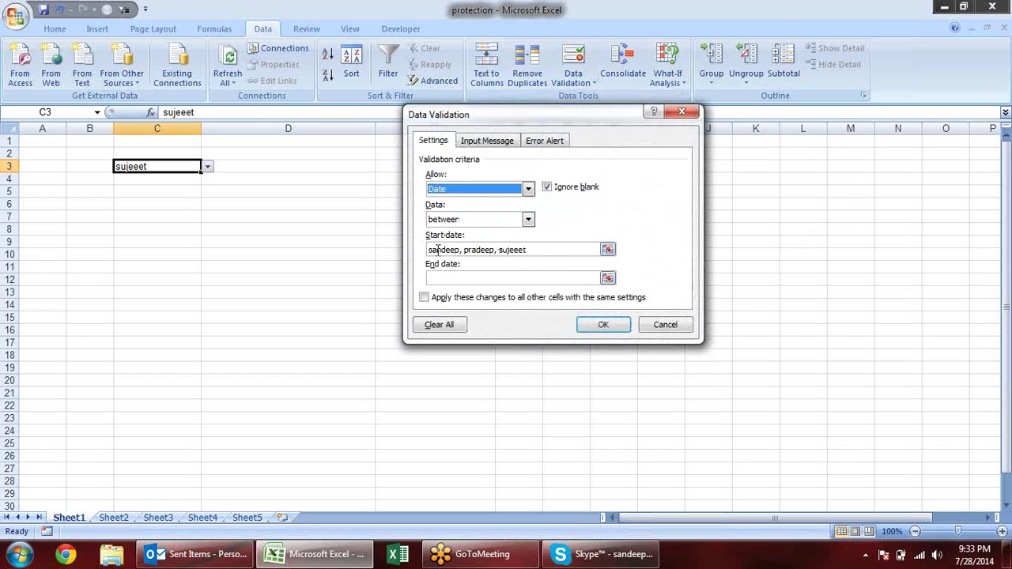
pyautogui.moveTo(544, 250); pyautogui.dragTo(370, 237)
pyautogui.press('Delete')
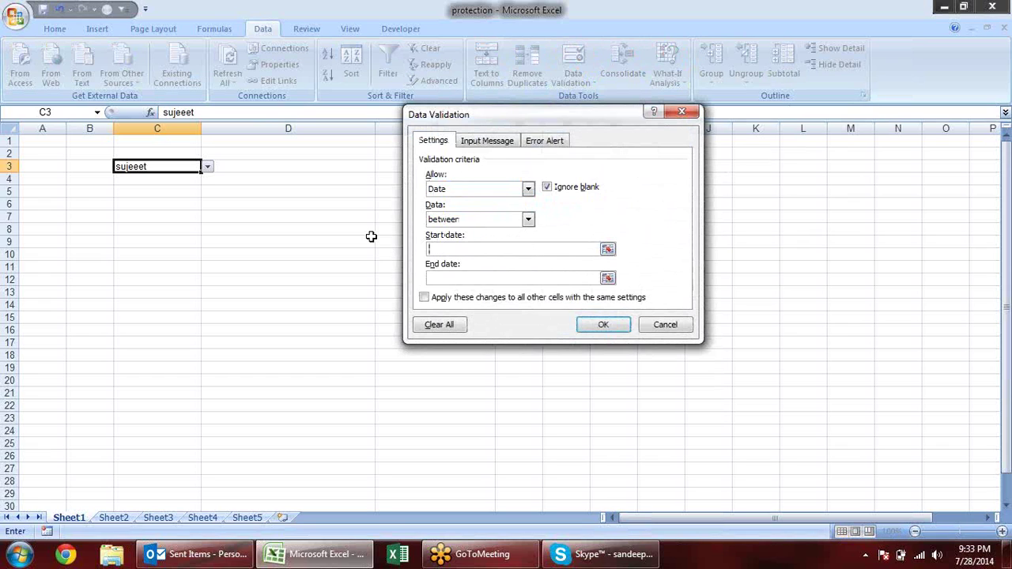
pyautogui.click(526, 224)
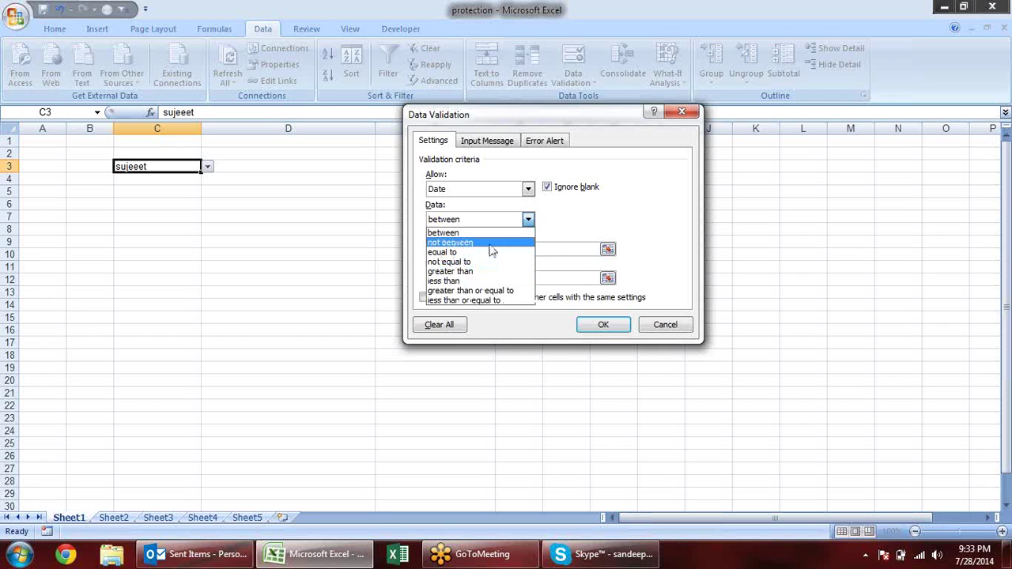
pyautogui.click(586, 212)
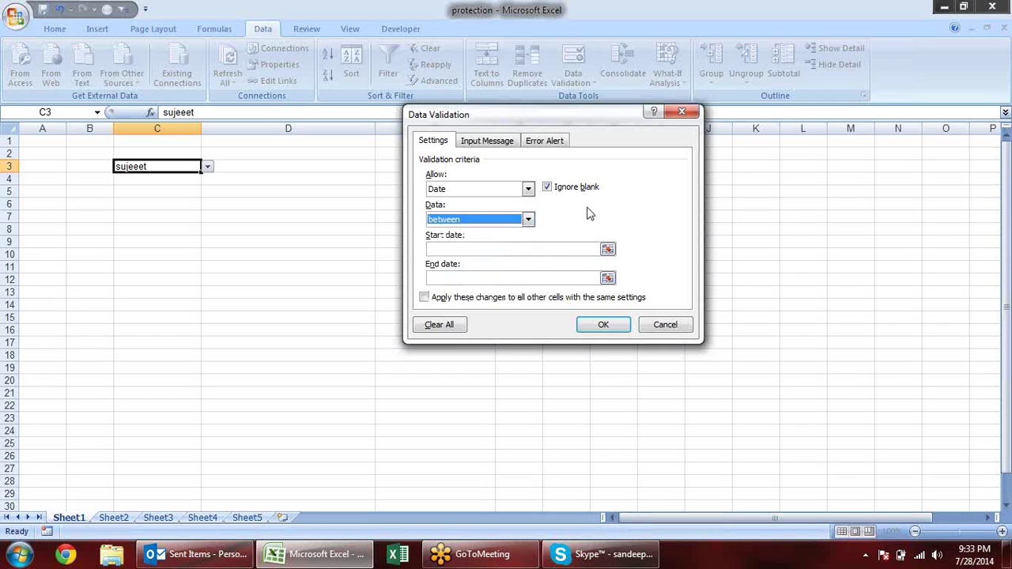
# Change Allow through Time to Text length, set Data to 'equal to', and begin entering the length.
pyautogui.click(527, 189)
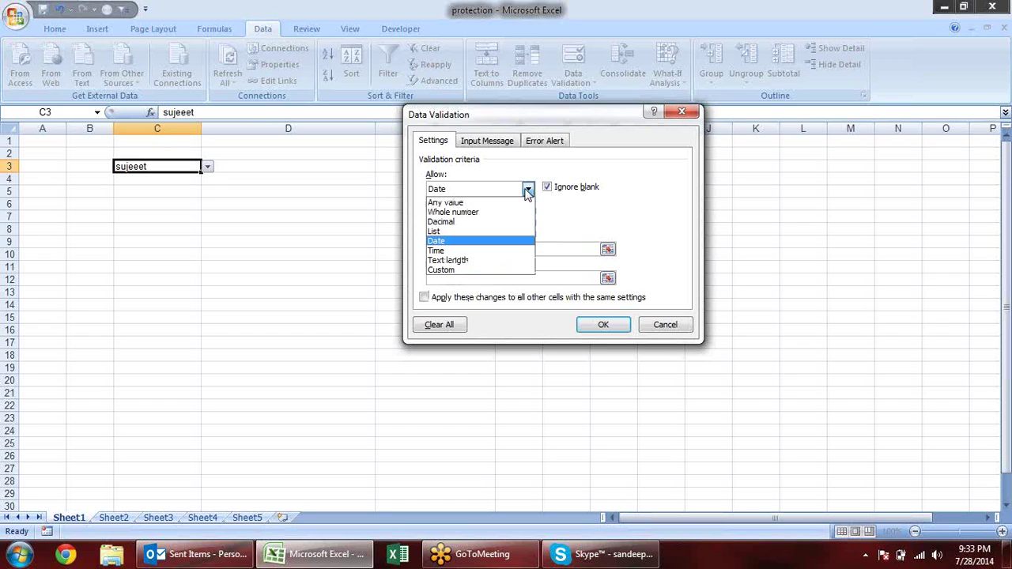
pyautogui.click(525, 250)
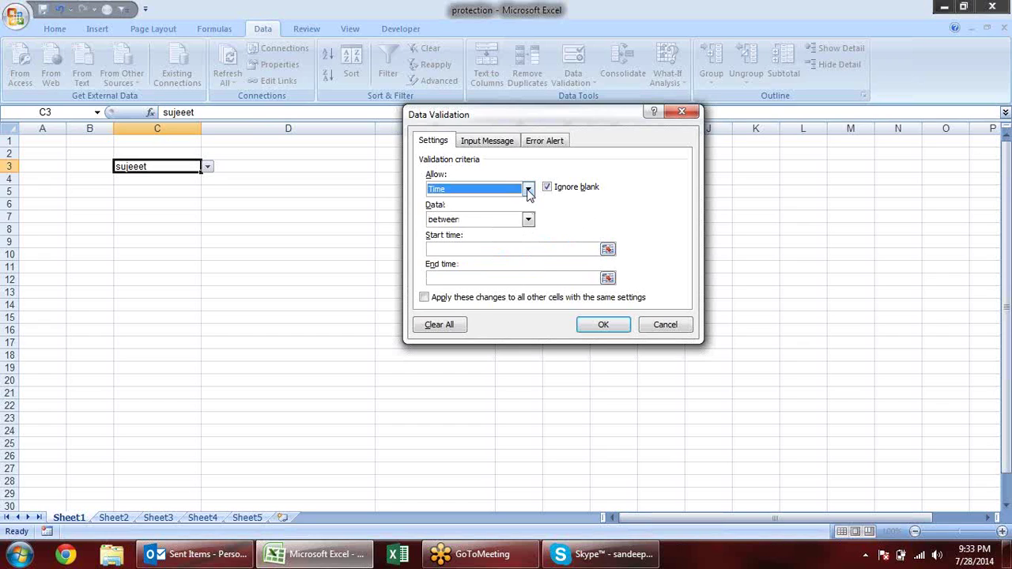
pyautogui.click(528, 190)
pyautogui.click(521, 264)
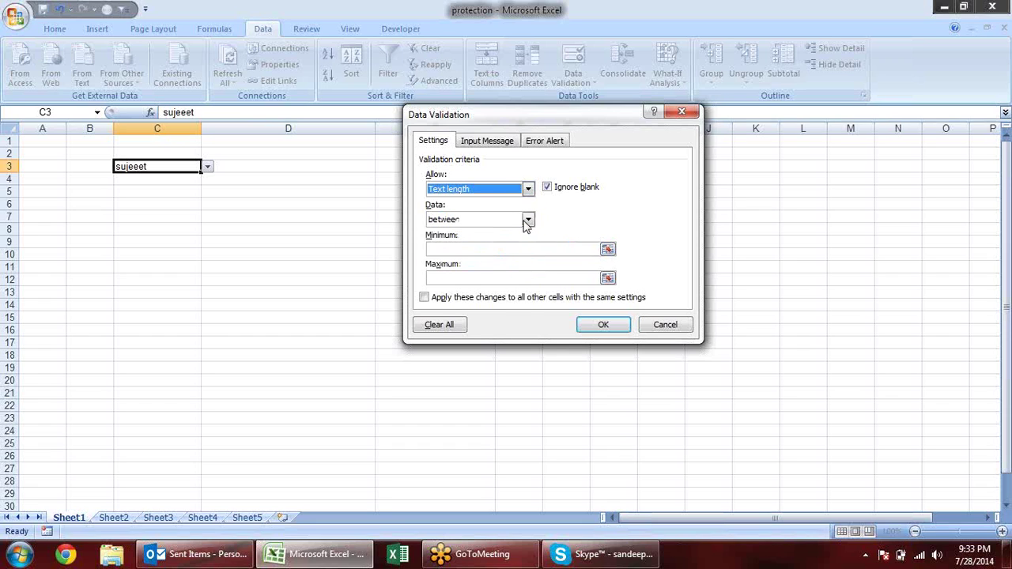
pyautogui.click(527, 222)
pyautogui.click(526, 225)
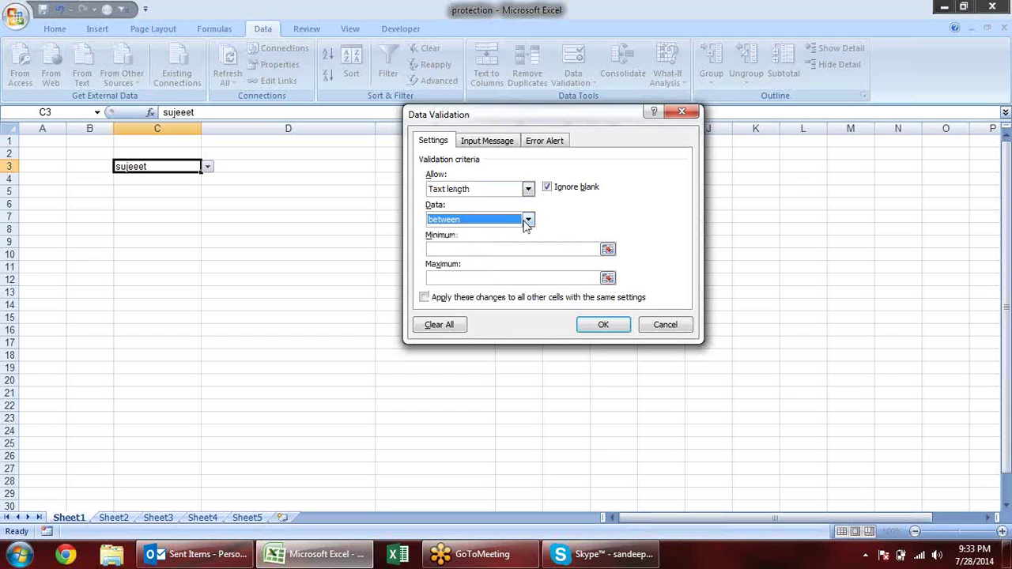
pyautogui.click(526, 222)
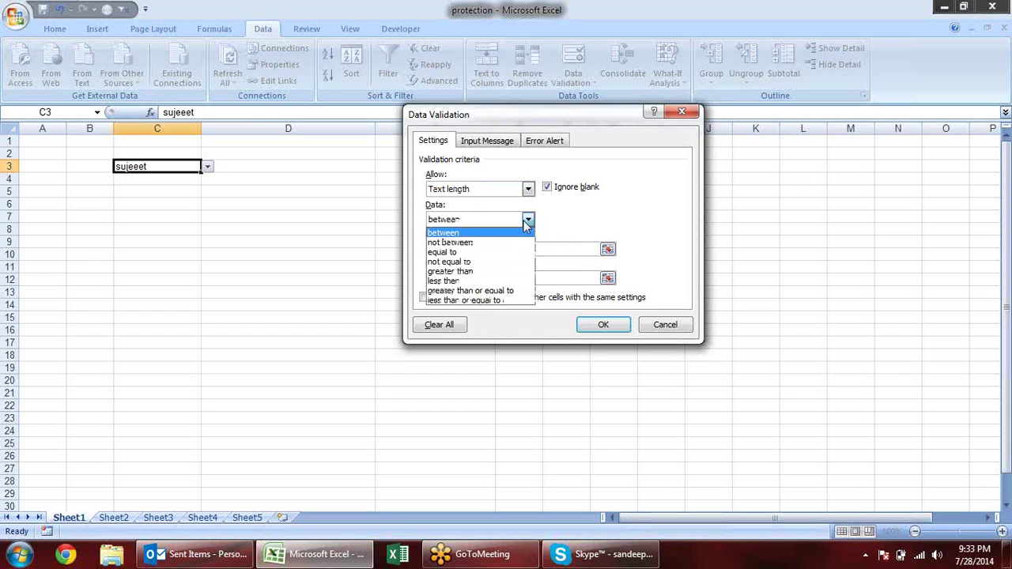
pyautogui.click(512, 252)
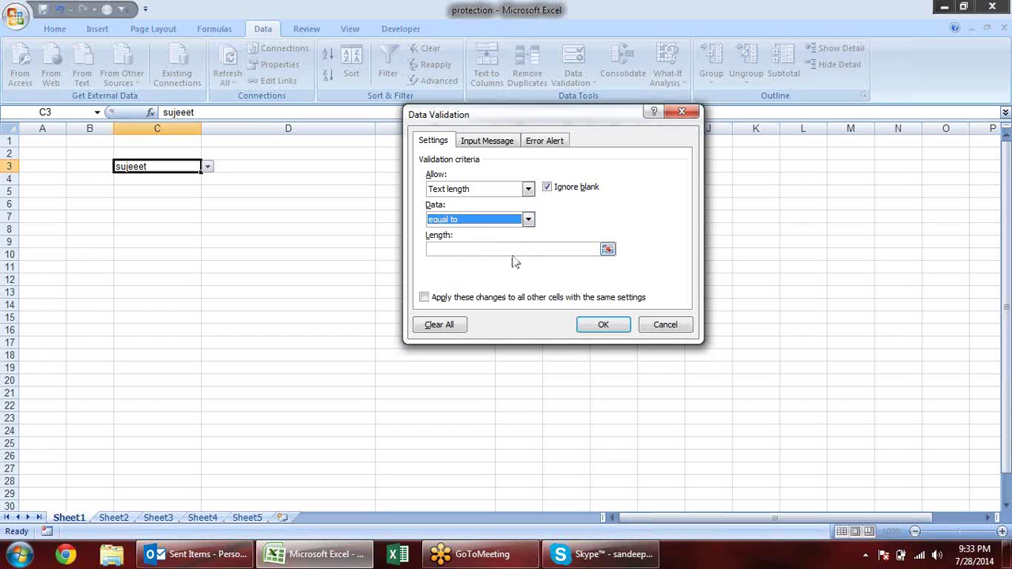
pyautogui.click(463, 248)
pyautogui.write('10')
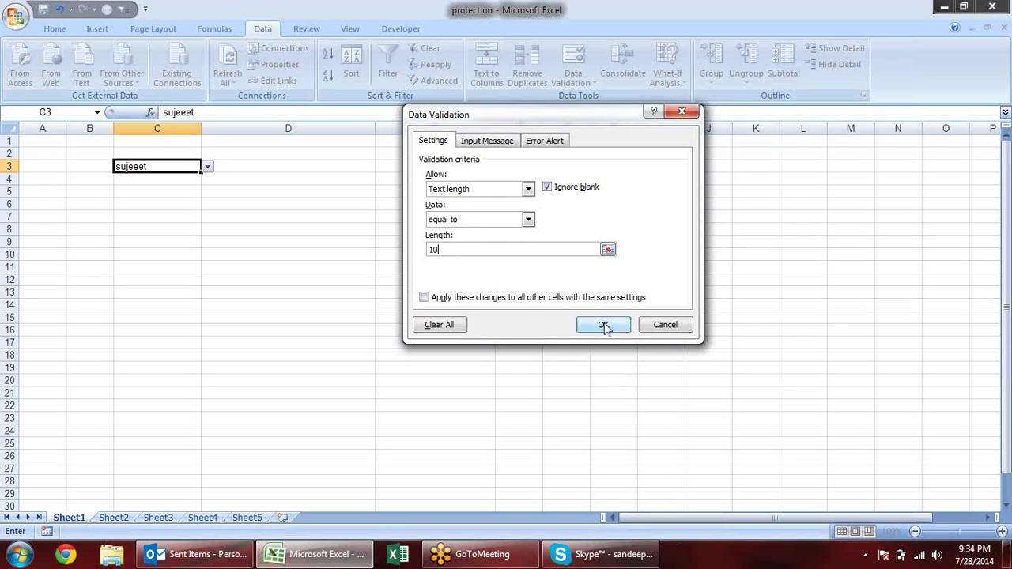
# Apply the text-length rule and enter a 10-digit number in C3, which is accepted.
pyautogui.click(603, 324)
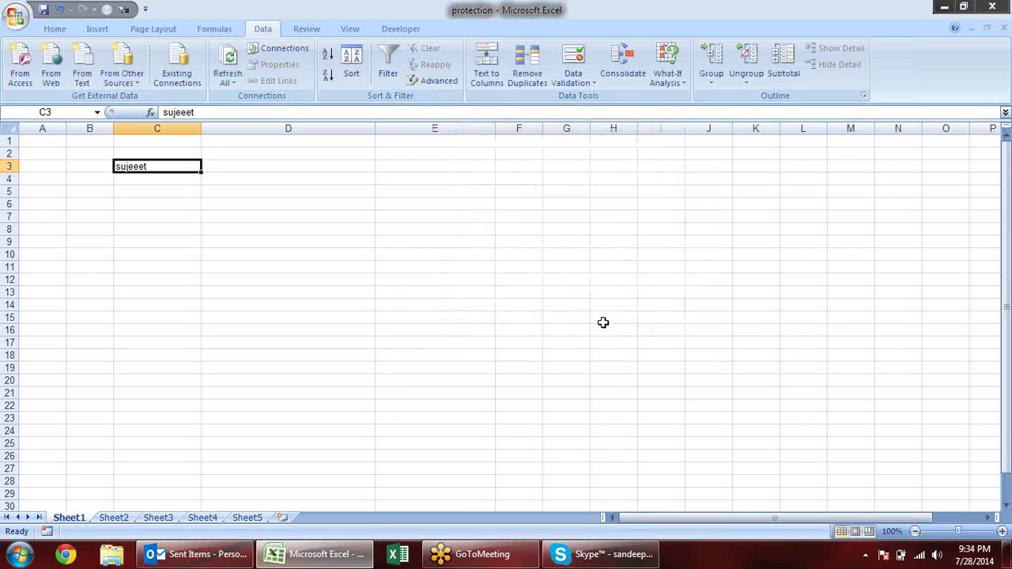
pyautogui.press('Return')
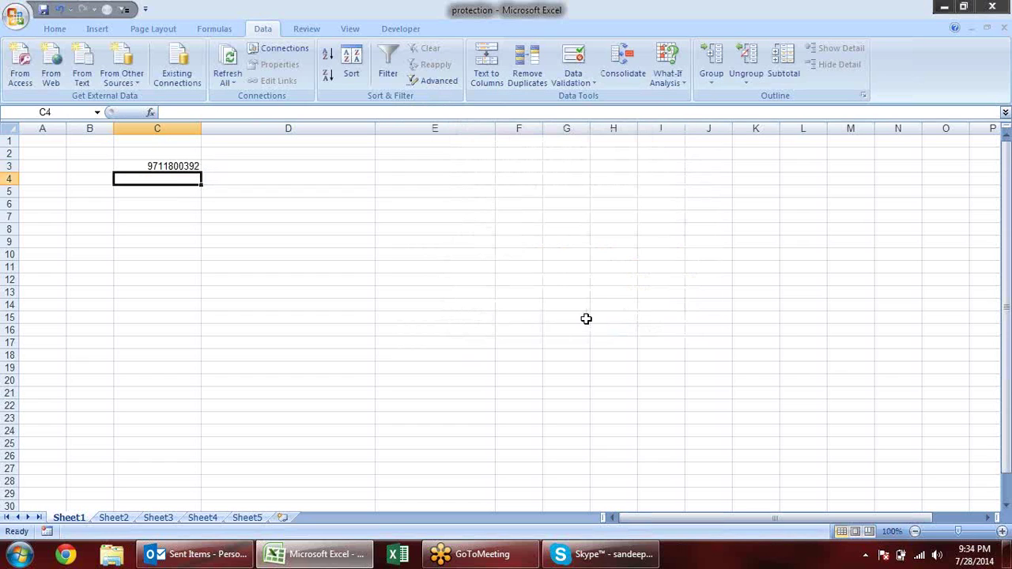
pyautogui.press('Up')
# Confirm that 21214 and an 11-digit entry are both rejected, cancelling each alert.
pyautogui.write('21214')
pyautogui.press('Return')
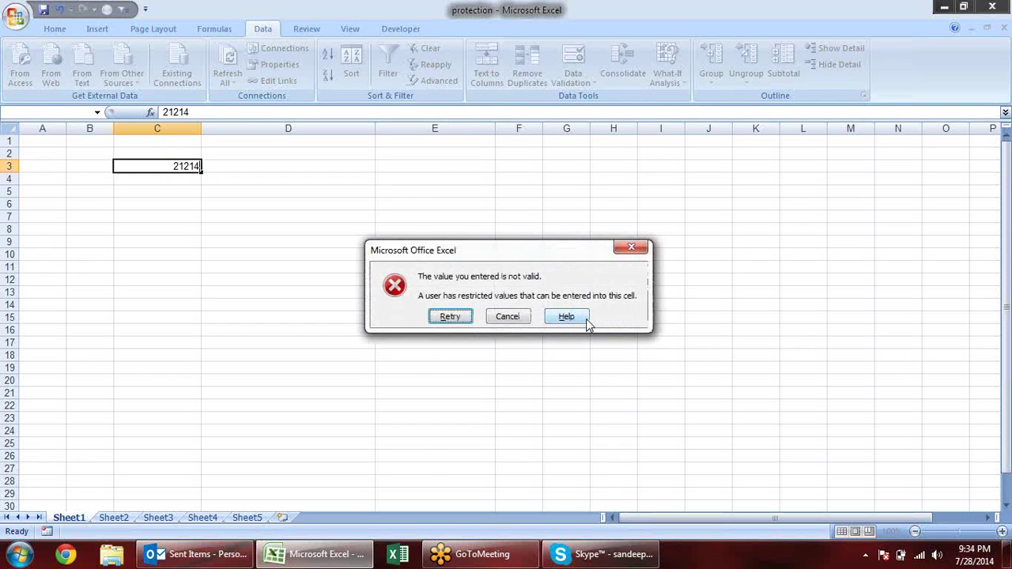
pyautogui.press('Escape')
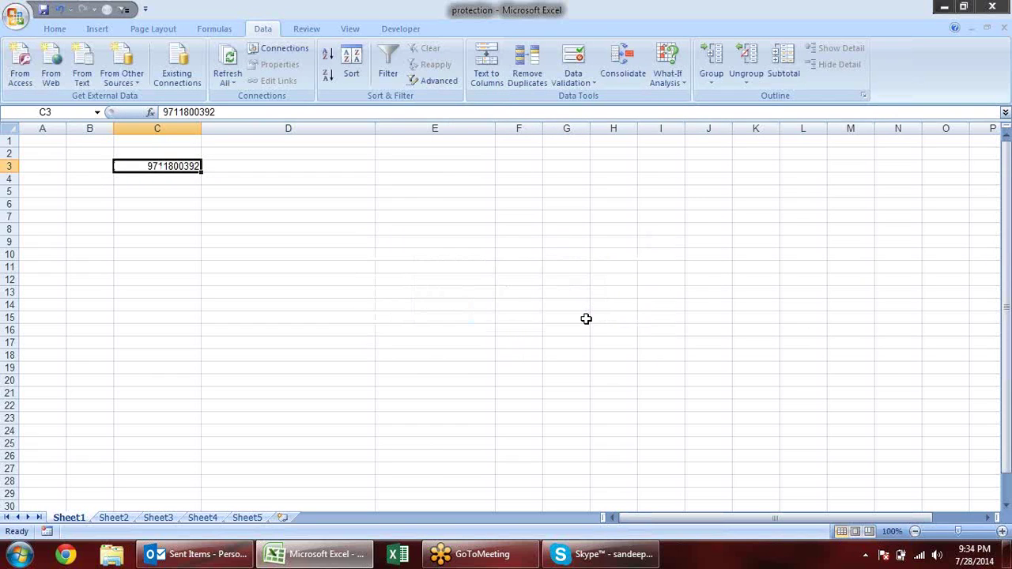
pyautogui.press('F2')
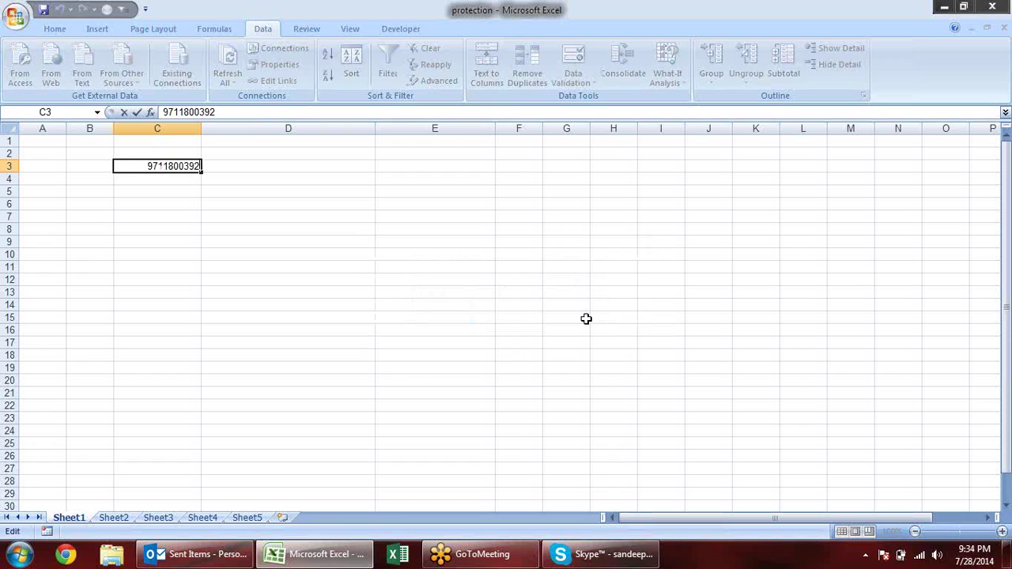
pyautogui.write('2')
pyautogui.press('Return')
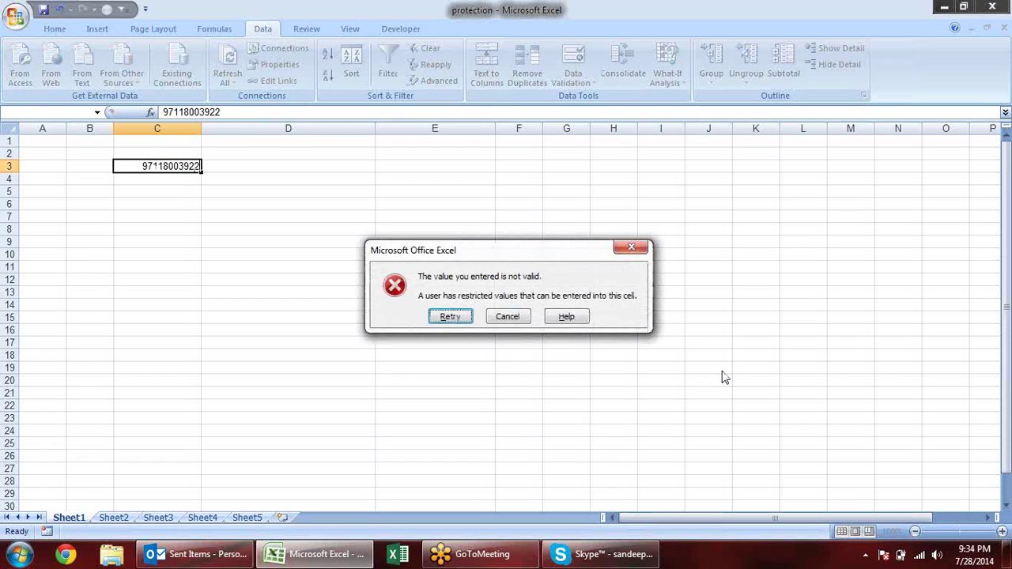
pyautogui.press('Escape')
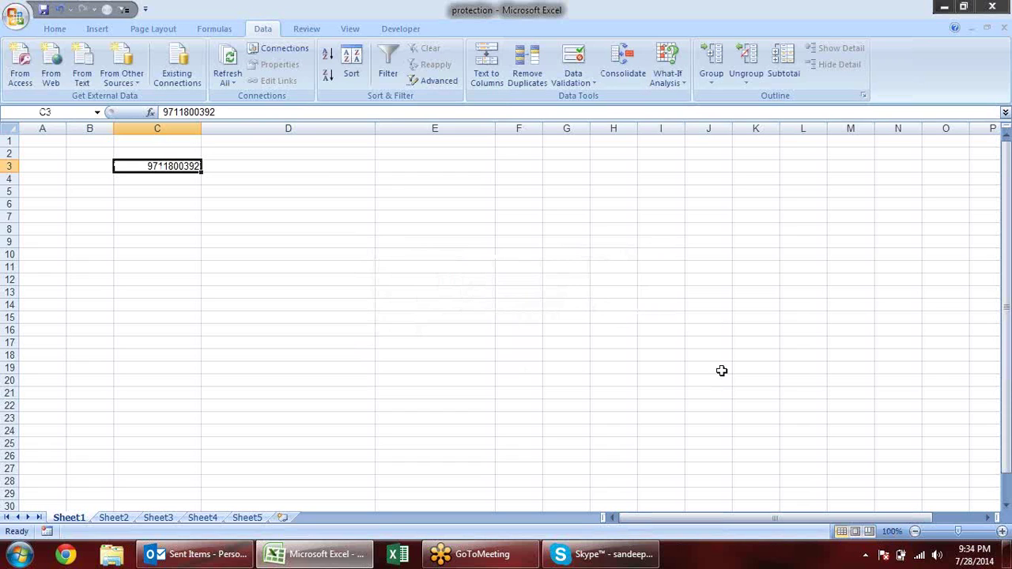
pyautogui.click(585, 86)
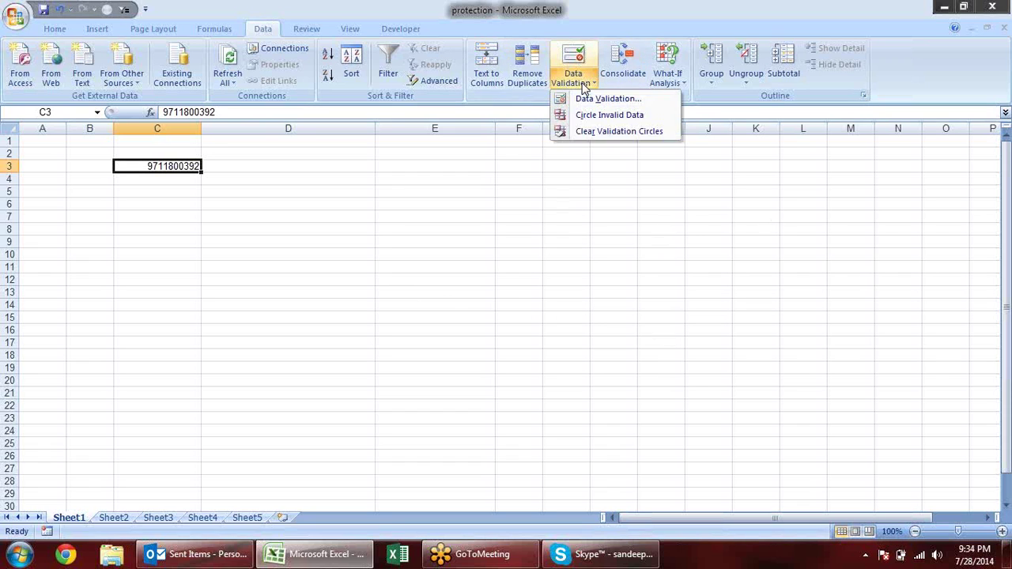
# Try a blank Custom formula and cancel when it's refused, then start typing a name into C3.
pyautogui.click(589, 99)
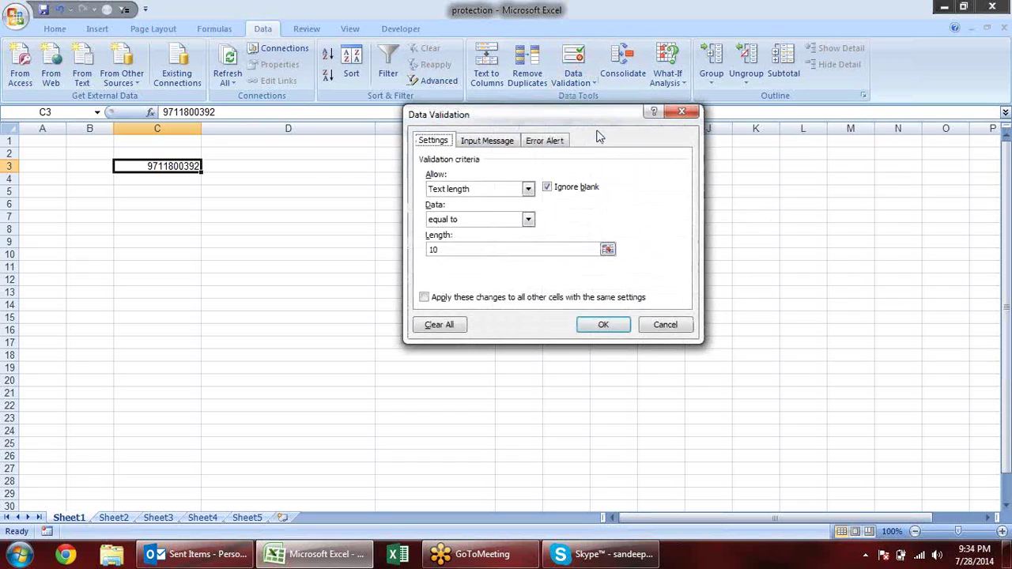
pyautogui.click(529, 189)
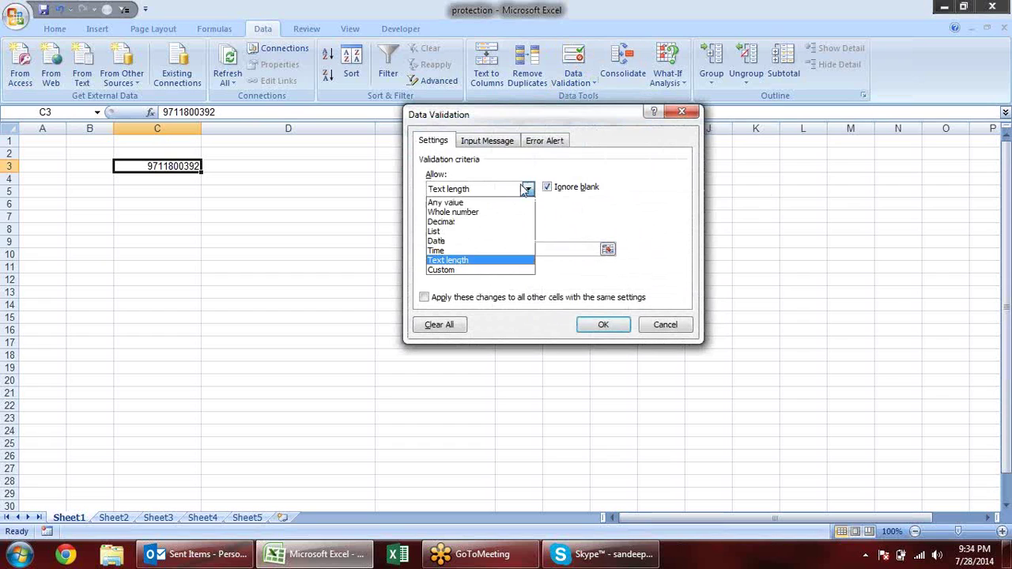
pyautogui.click(488, 270)
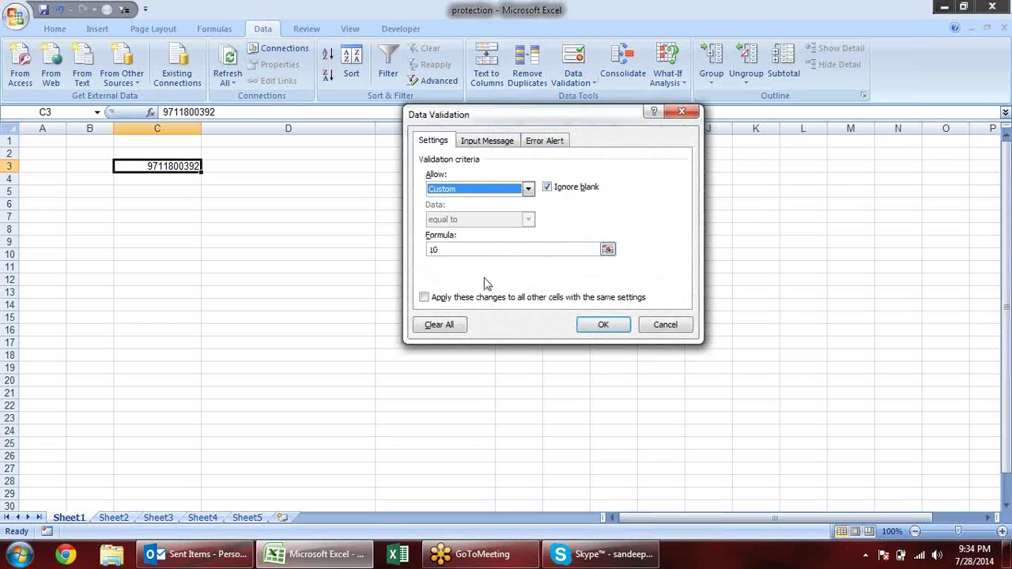
pyautogui.click(456, 248)
pyautogui.press('BackSpace')
pyautogui.press('BackSpace')
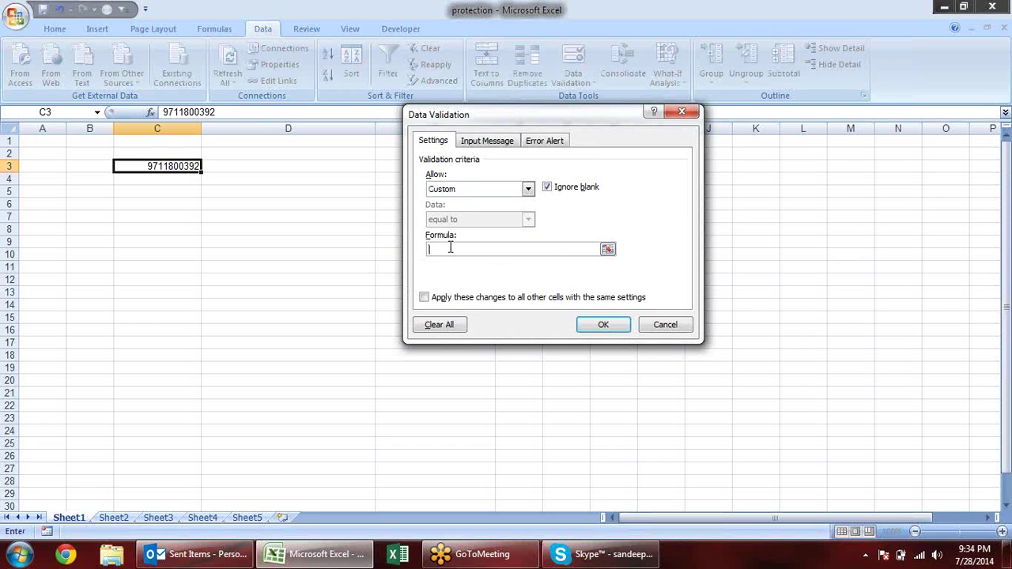
pyautogui.click(603, 324)
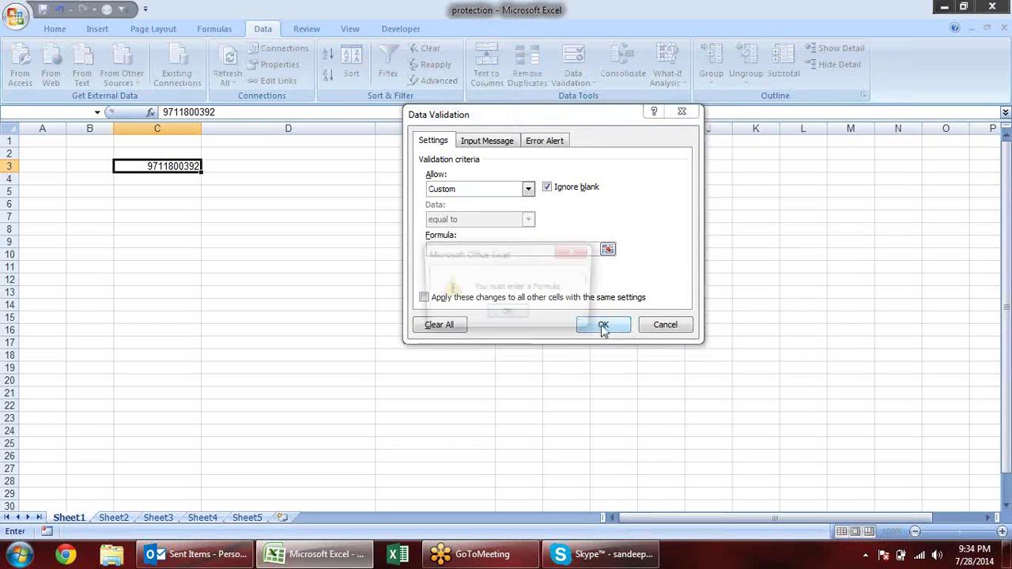
pyautogui.click(507, 315)
pyautogui.click(665, 326)
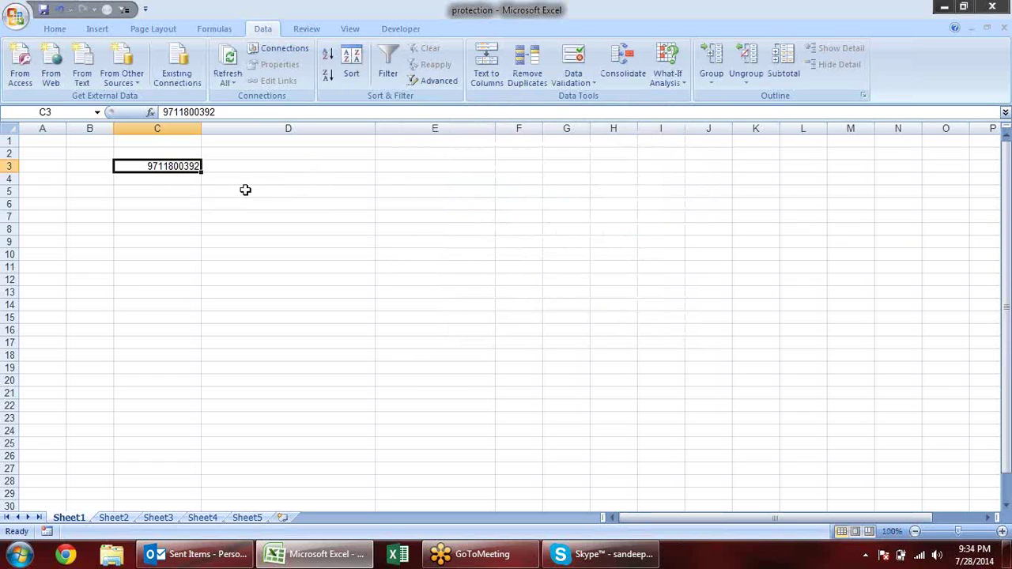
pyautogui.write('sandeep')
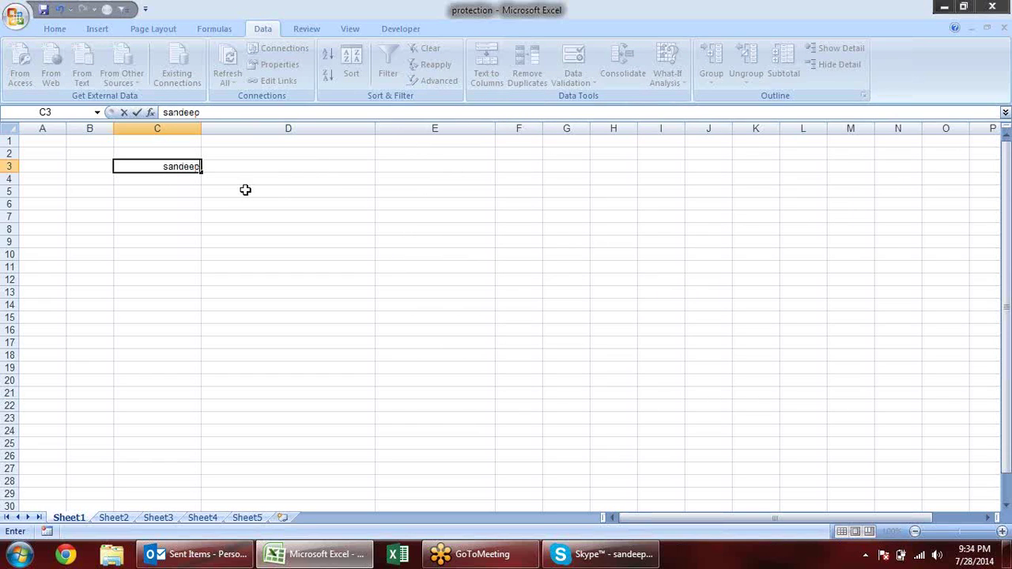
pyautogui.write('kum')
# Commit the 10-letter name in C3, then delete it and reopen C3's Data Validation settings.
pyautogui.press('Return')
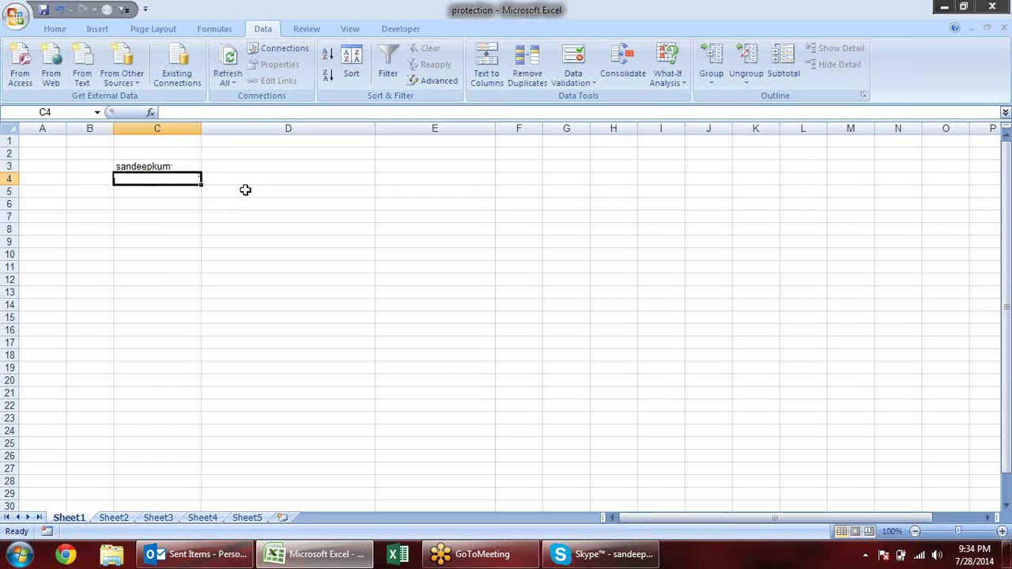
pyautogui.press('Up')
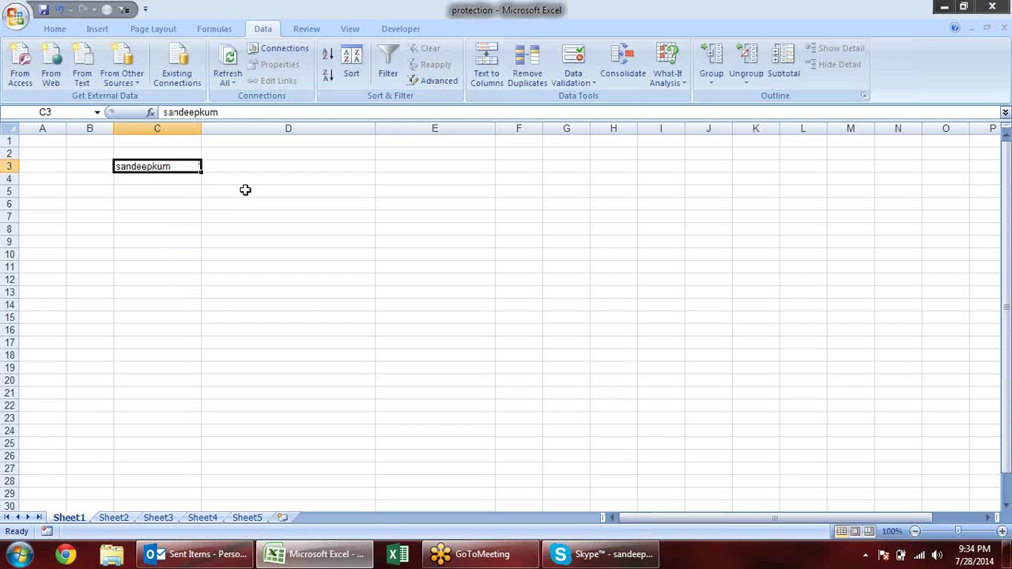
pyautogui.press('Delete')
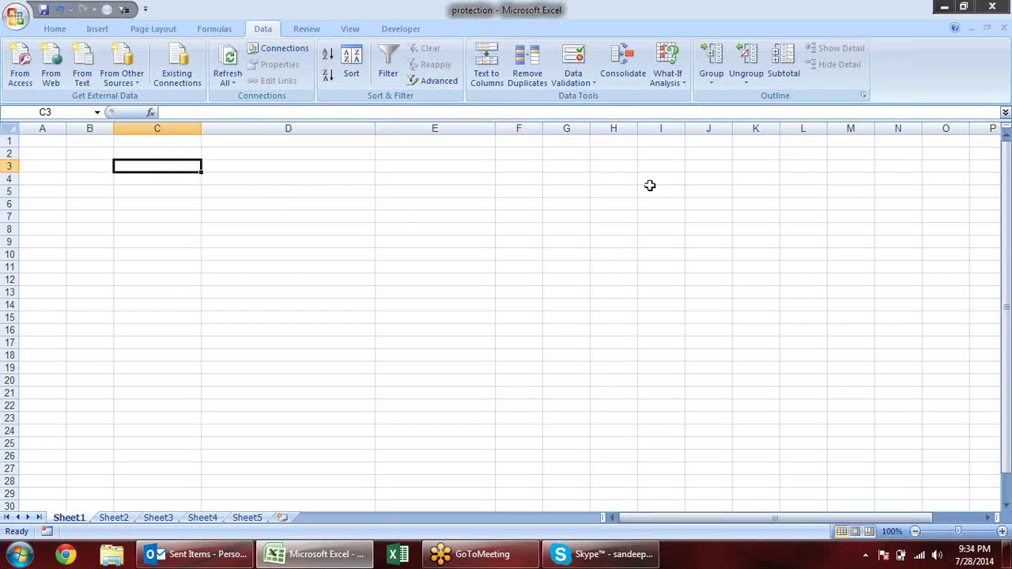
pyautogui.click(575, 61)
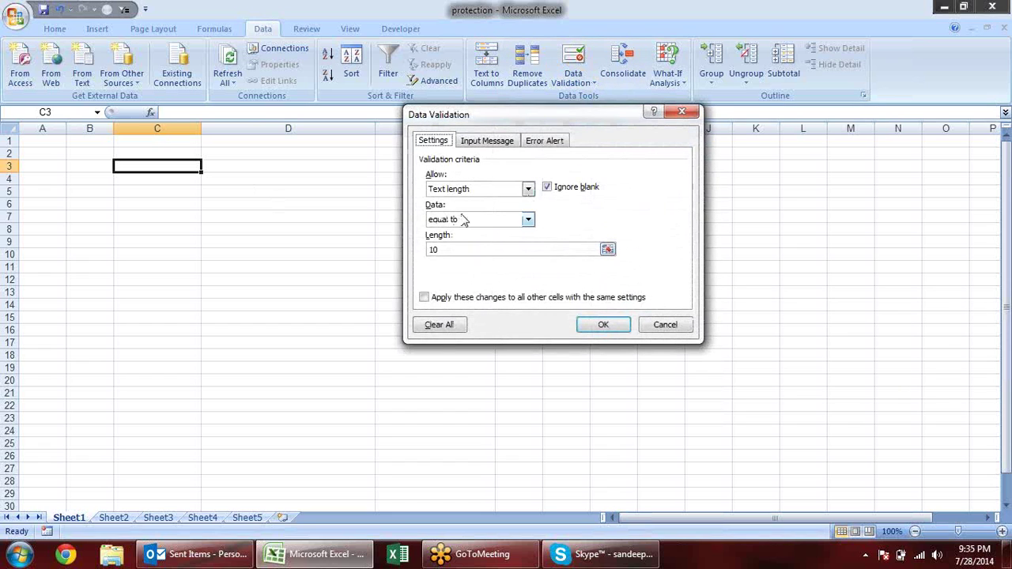
pyautogui.click(528, 190)
pyautogui.click(489, 270)
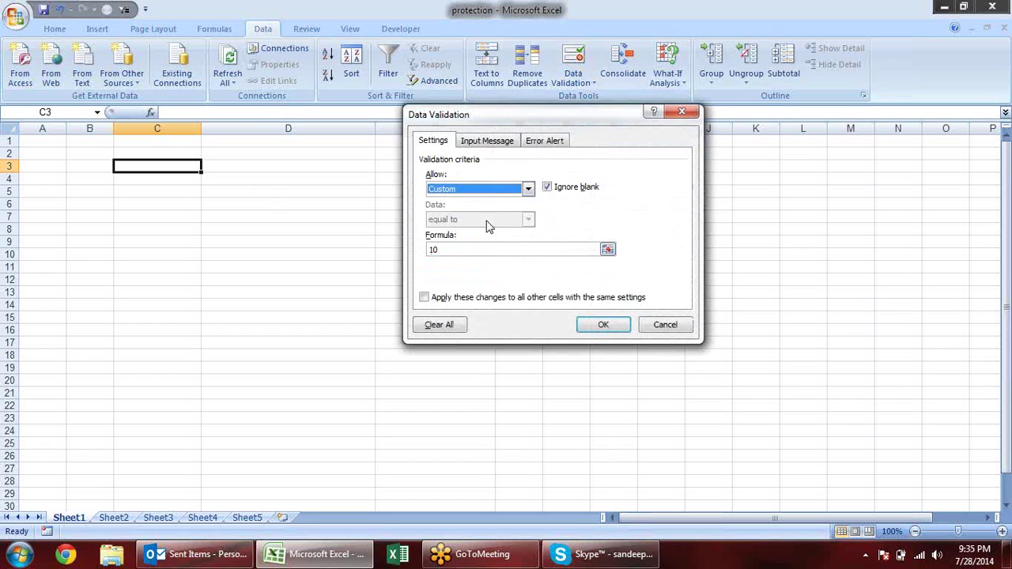
pyautogui.click(466, 249)
pyautogui.press('BackSpace')
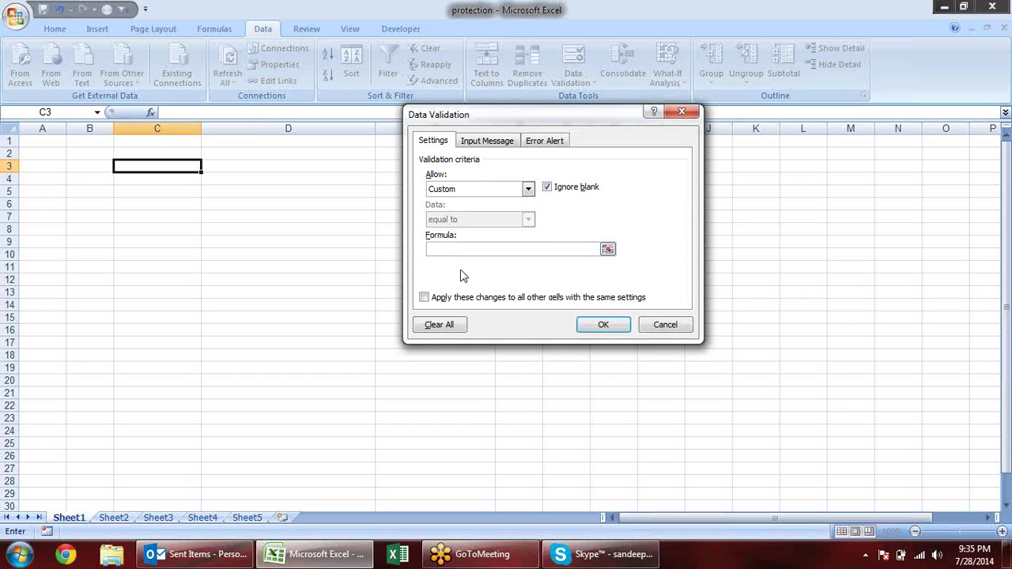
pyautogui.click(607, 324)
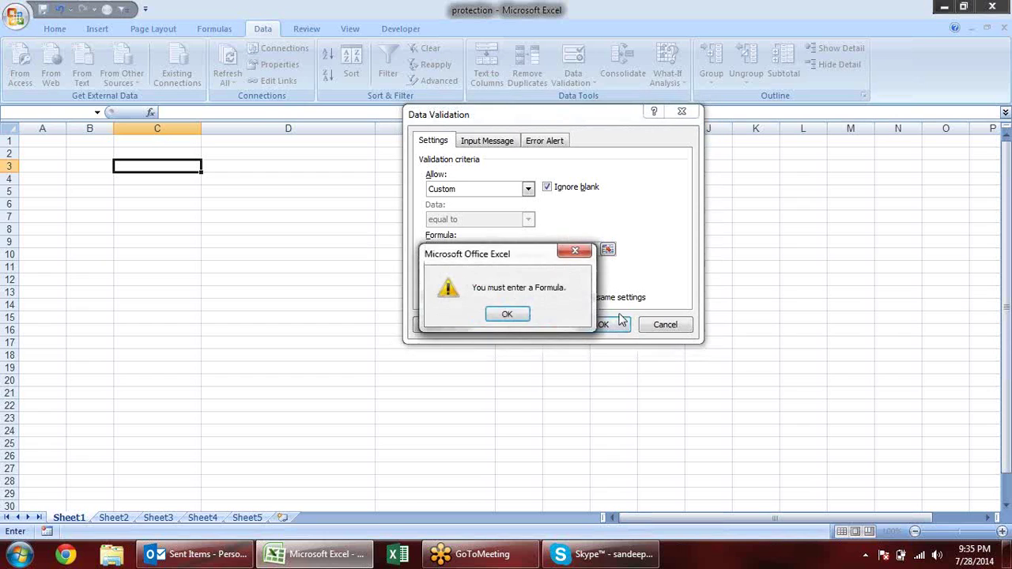
pyautogui.click(516, 315)
pyautogui.click(667, 326)
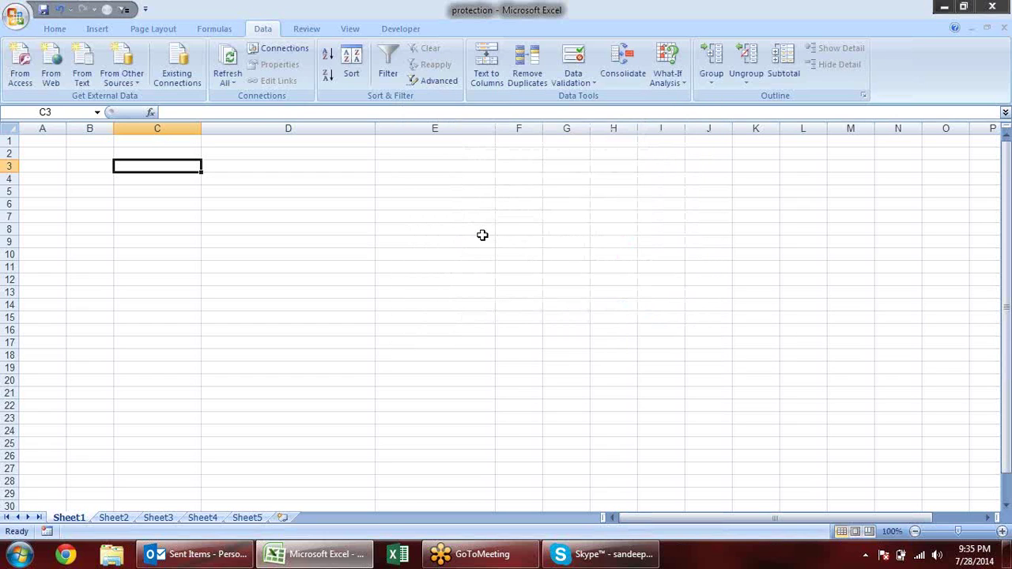
pyautogui.click(277, 175)
pyautogui.click(256, 162)
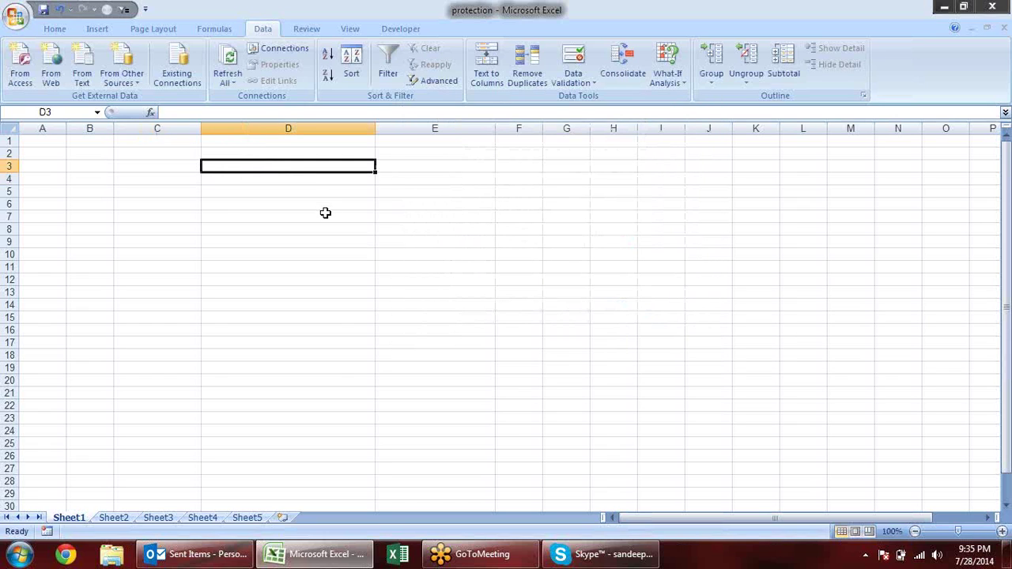
# Enter the helper formula =LEN(C3) in D3.
pyautogui.click(181, 166)
pyautogui.hotkey('alt', 'h')
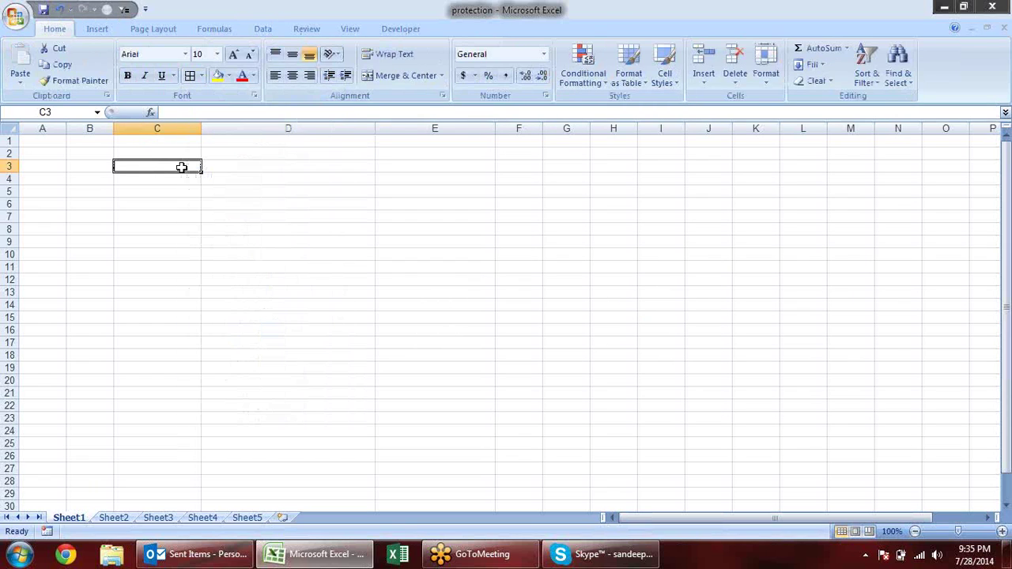
pyautogui.press('Right')
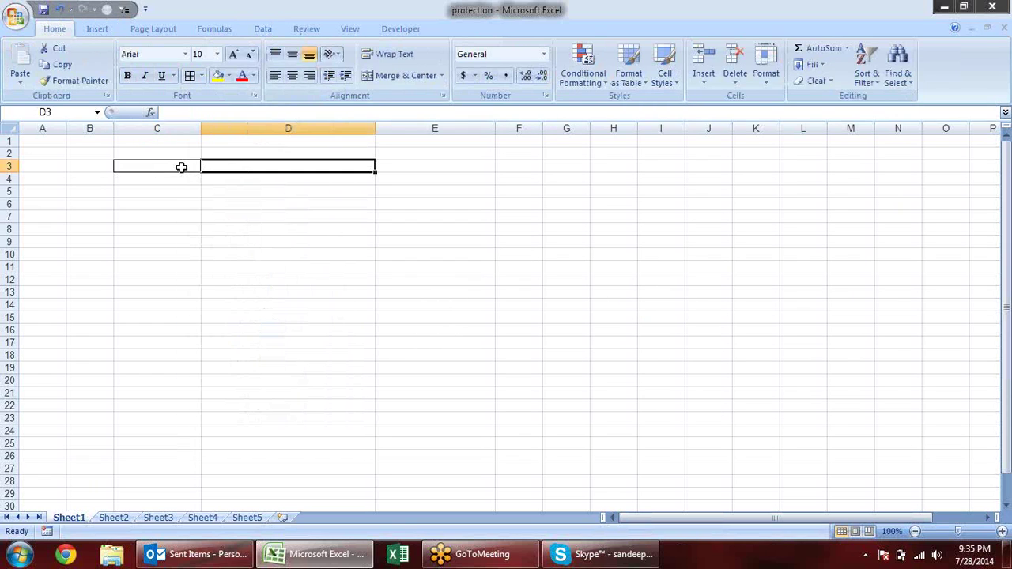
pyautogui.write('=len')
pyautogui.press('Tab')
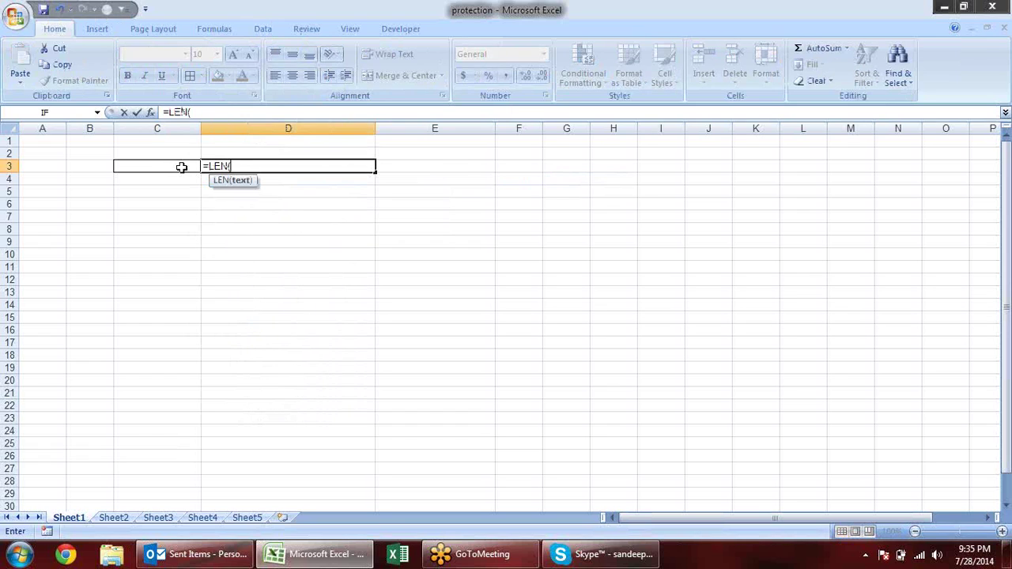
pyautogui.click(181, 167)
pyautogui.write(')')
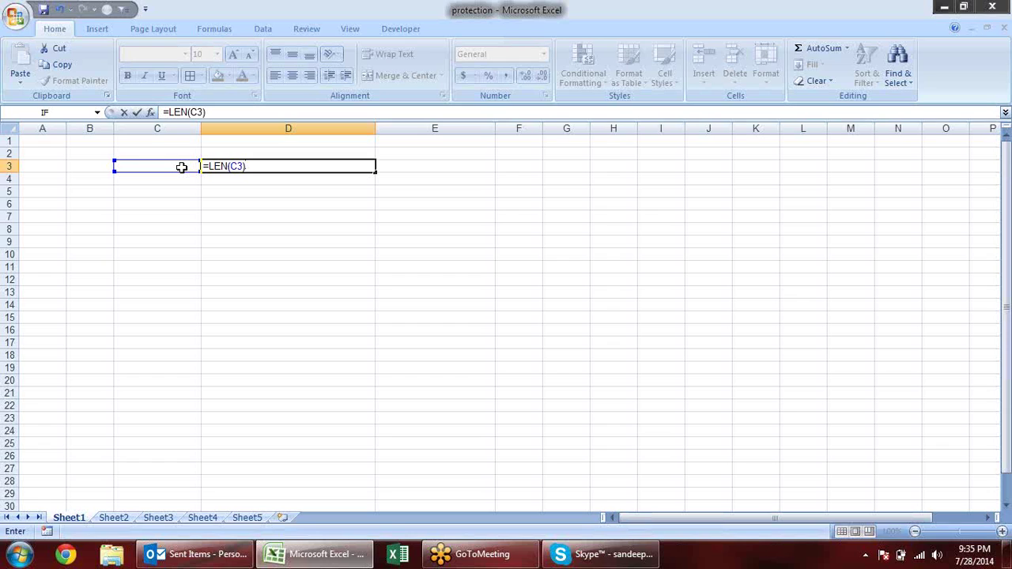
pyautogui.press('Return')
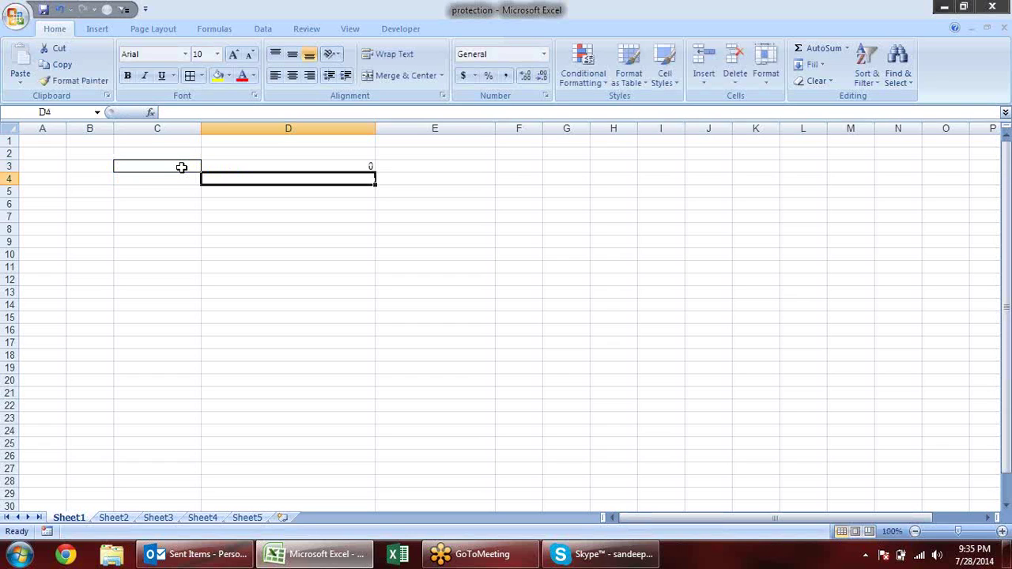
# Extend D3 to =LEN(C3)=10 and enter a ten-digit number in C3 so it shows TRUE.
pyautogui.press('Up')
pyautogui.press('F2')
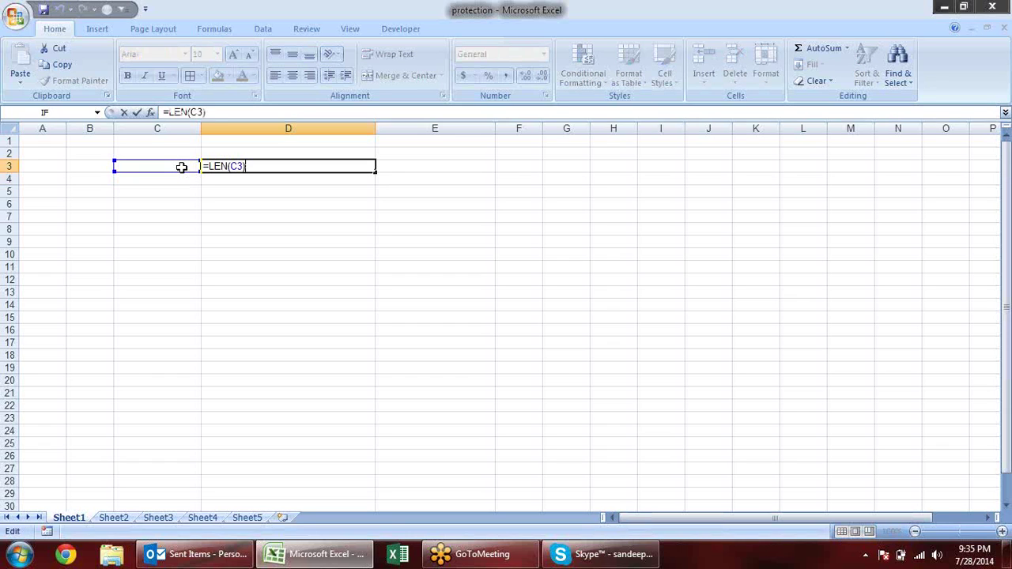
pyautogui.write('=')
pyautogui.write('10')
pyautogui.press('Return')
pyautogui.click(170, 164)
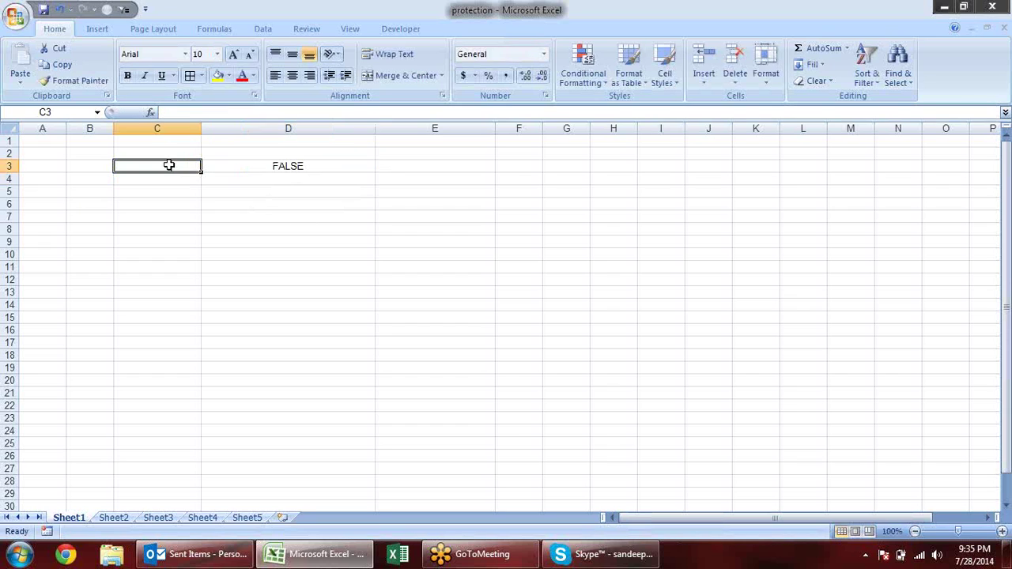
pyautogui.press('Return')
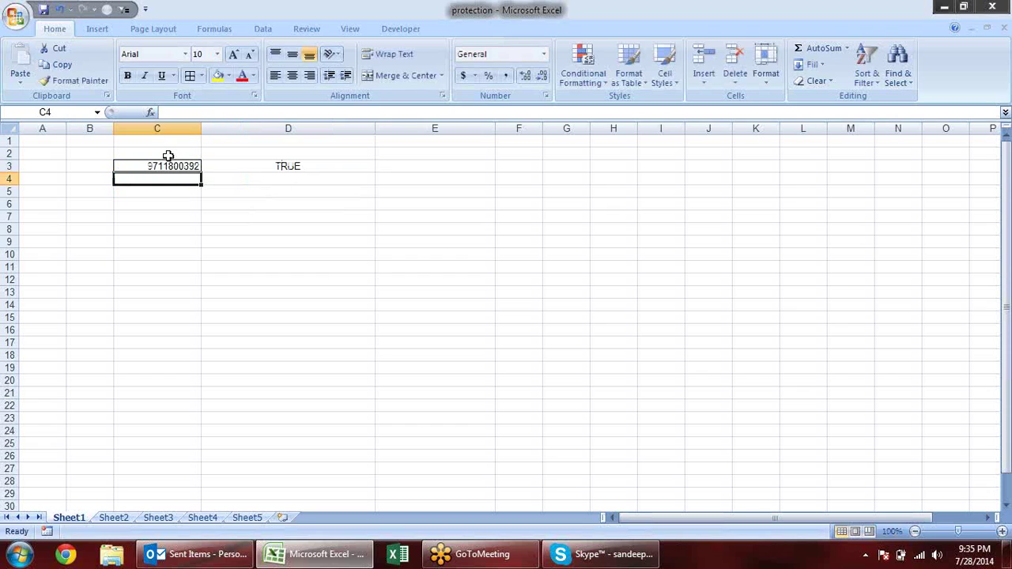
pyautogui.click(398, 169)
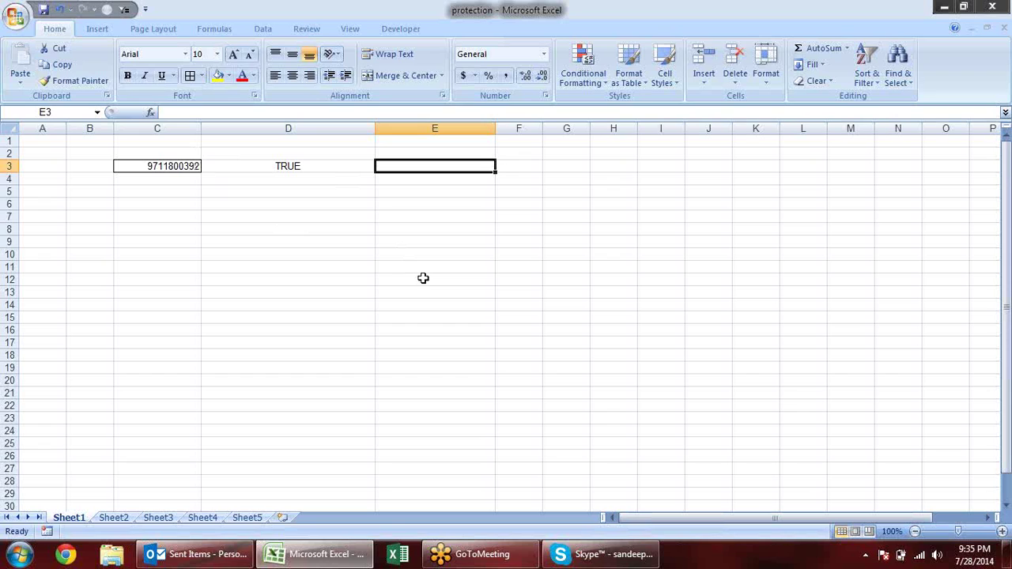
# Enter =ISNUMBER(C3) in E3, which shows TRUE.
pyautogui.write('s')
pyautogui.press('BackSpace')
pyautogui.write('=i')
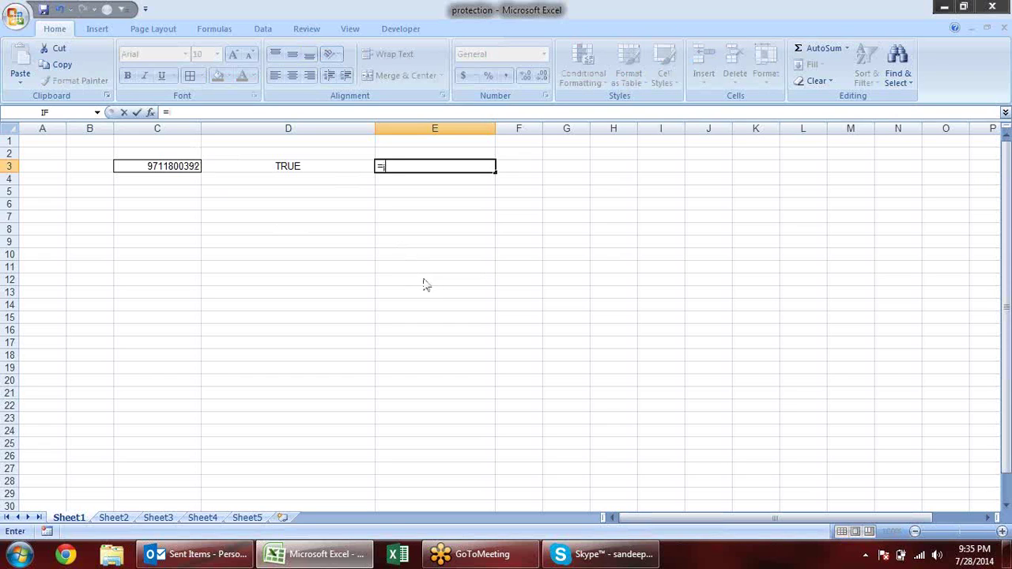
pyautogui.write('snu')
pyautogui.press('Tab')
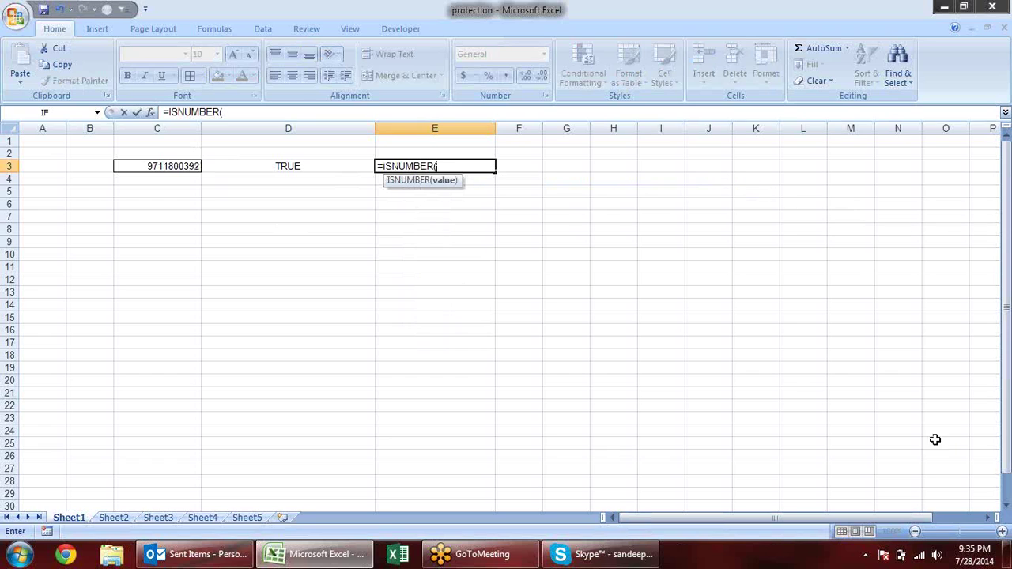
pyautogui.click(190, 172)
pyautogui.write(')')
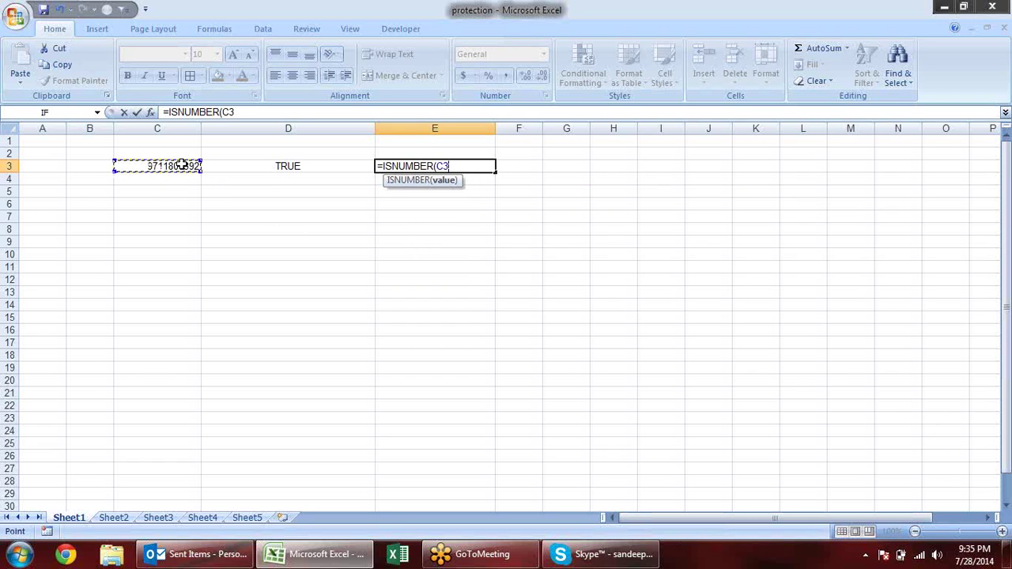
pyautogui.press('Return')
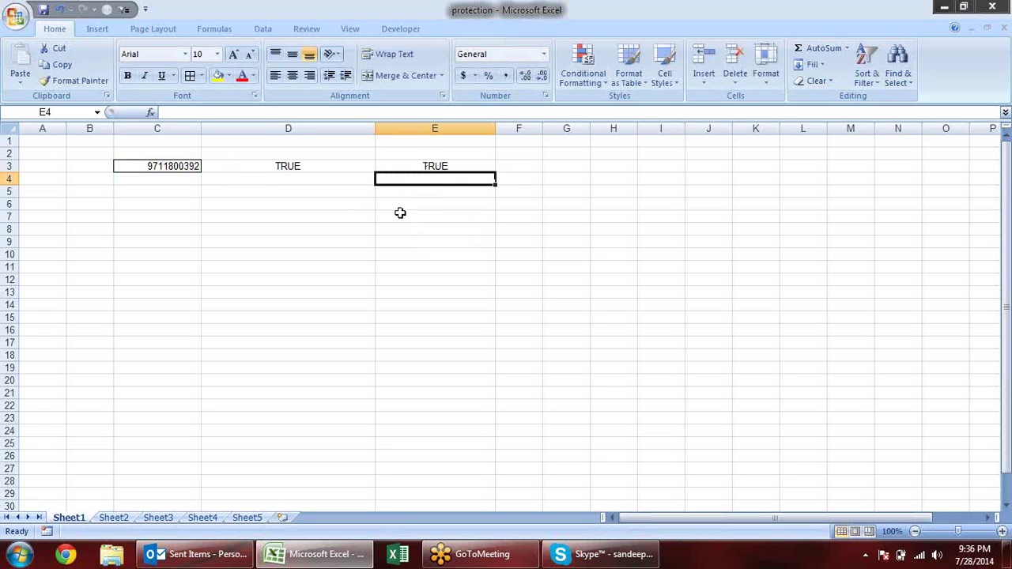
# Review the D3 and E3 formulas, then change D3 to =AND(LEN(C3)=10,ISNUMBER(C3)).
pyautogui.click(295, 165)
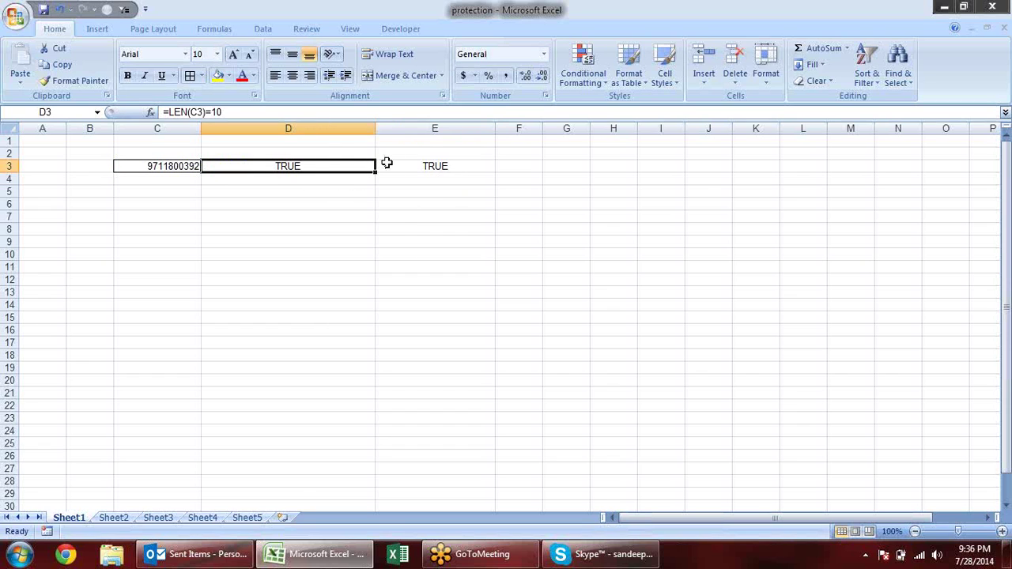
pyautogui.doubleClick(430, 167)
pyautogui.moveTo(453, 167); pyautogui.dragTo(386, 169)
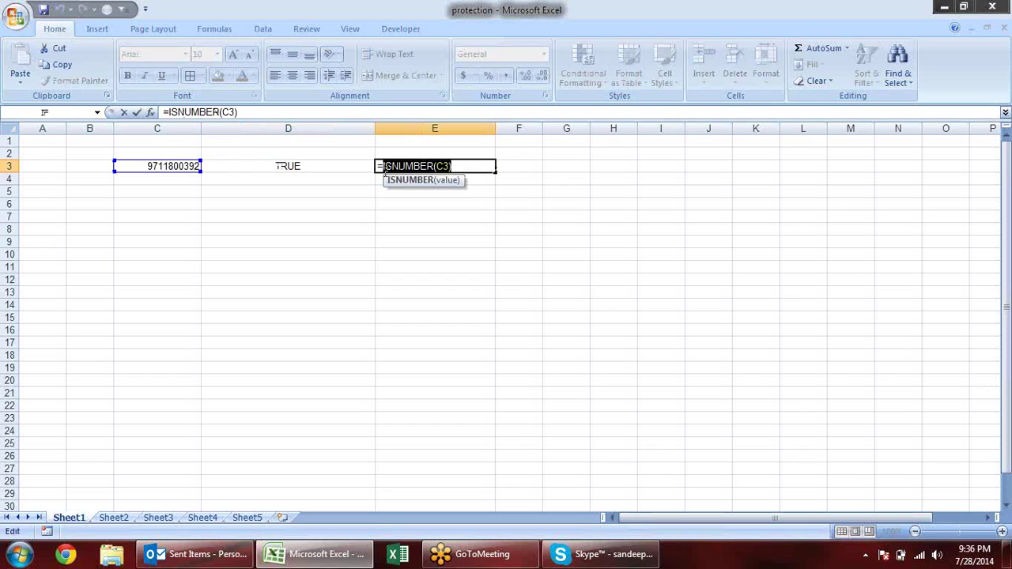
pyautogui.press('Escape')
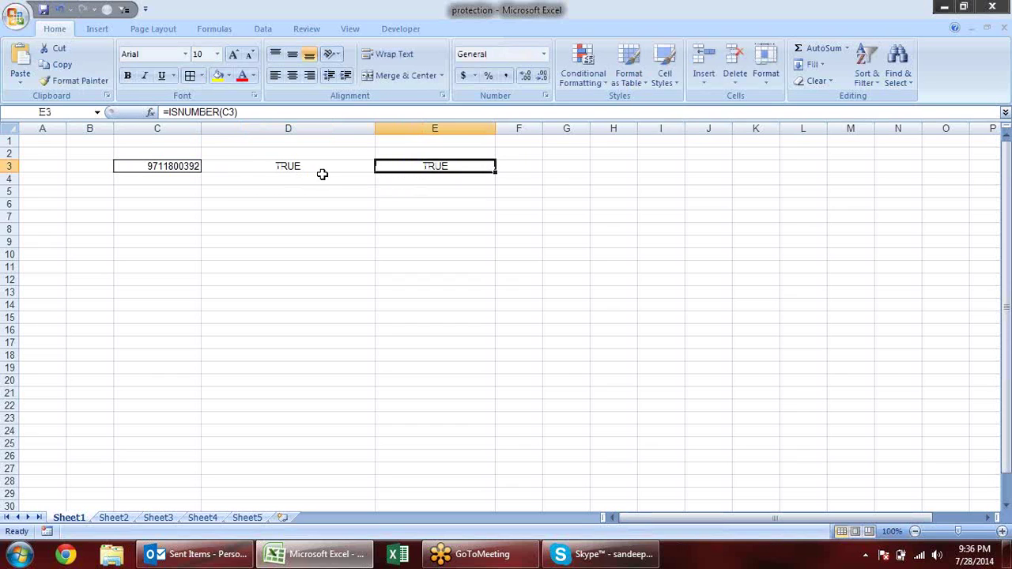
pyautogui.doubleClick(316, 167)
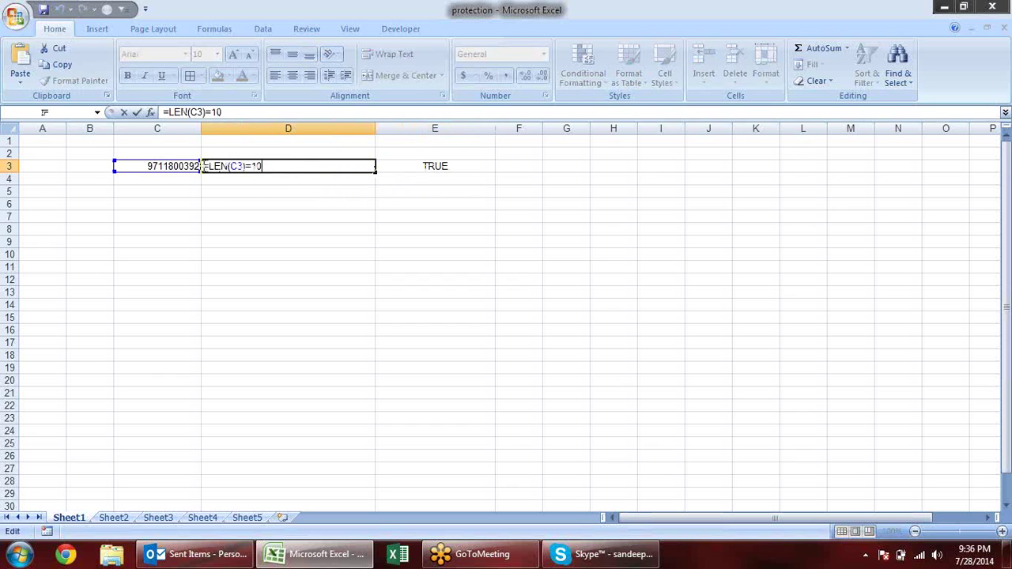
pyautogui.write('and')
pyautogui.press('Tab')
pyautogui.click(305, 166)
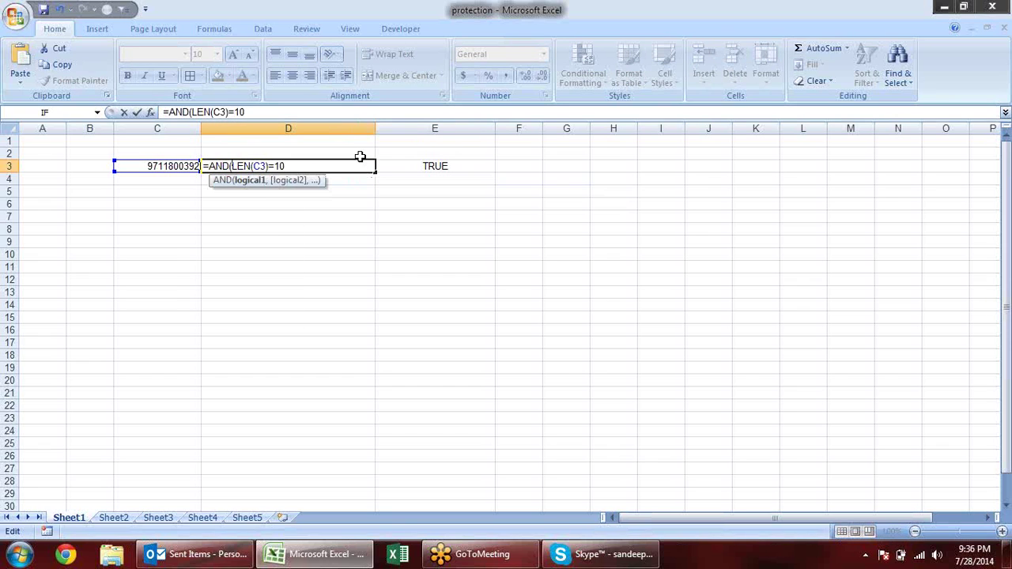
pyautogui.write(',')
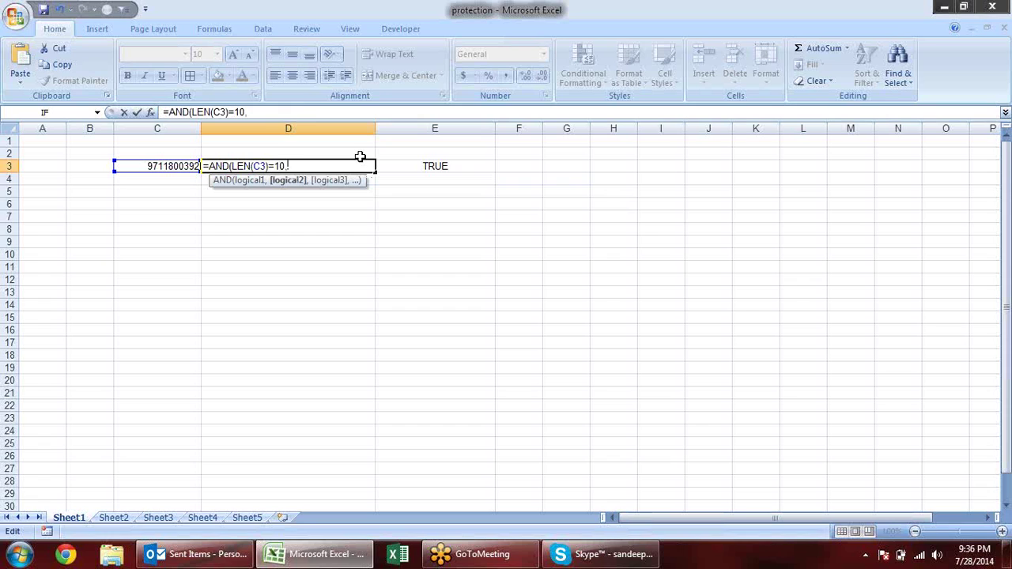
pyautogui.write('ISNUMBER(C3))')
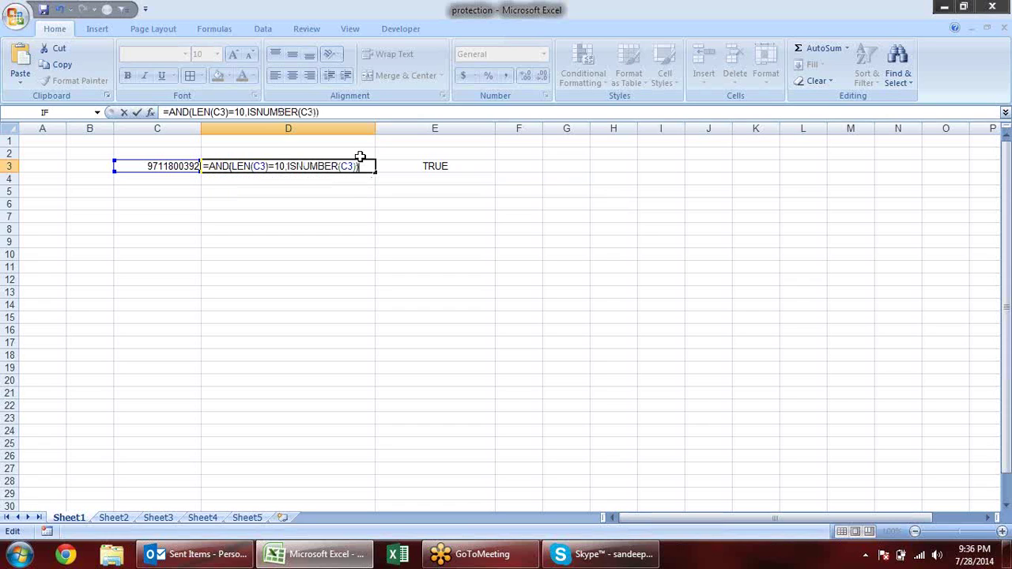
pyautogui.press('Return')
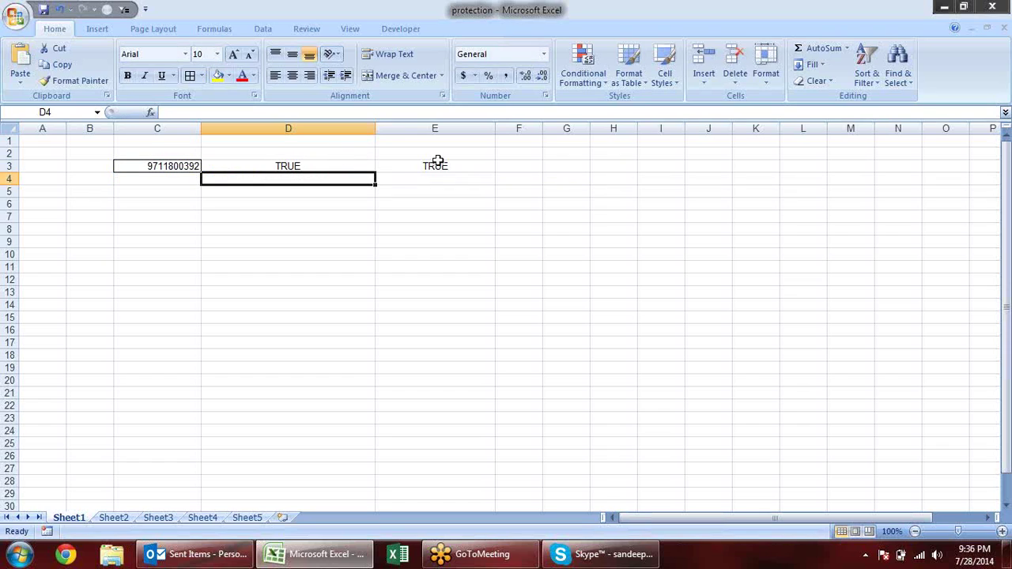
pyautogui.click(445, 158)
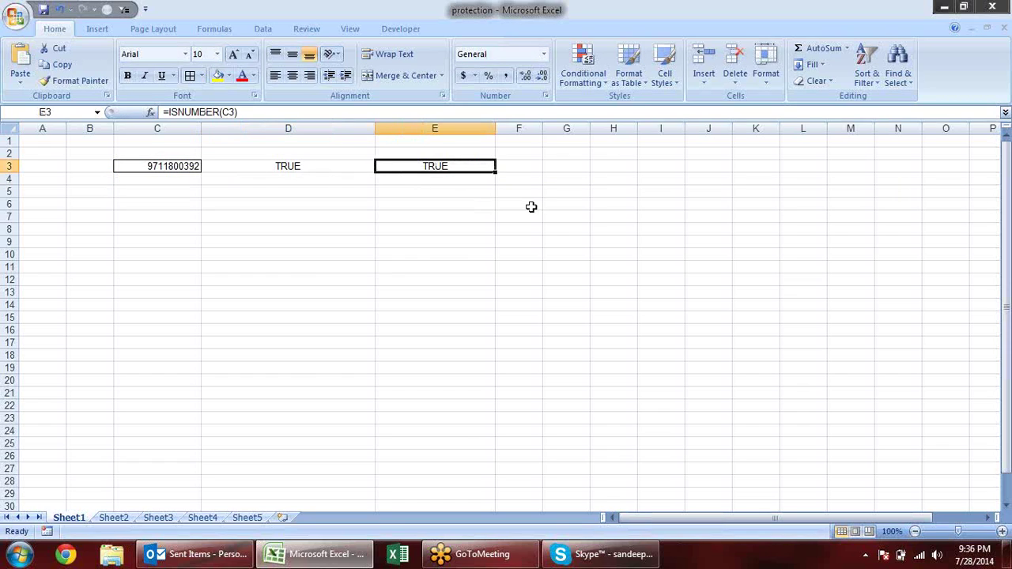
# Clear E3, then test C3 with a text name and a ten-digit number.
pyautogui.press('Delete')
pyautogui.click(176, 168)
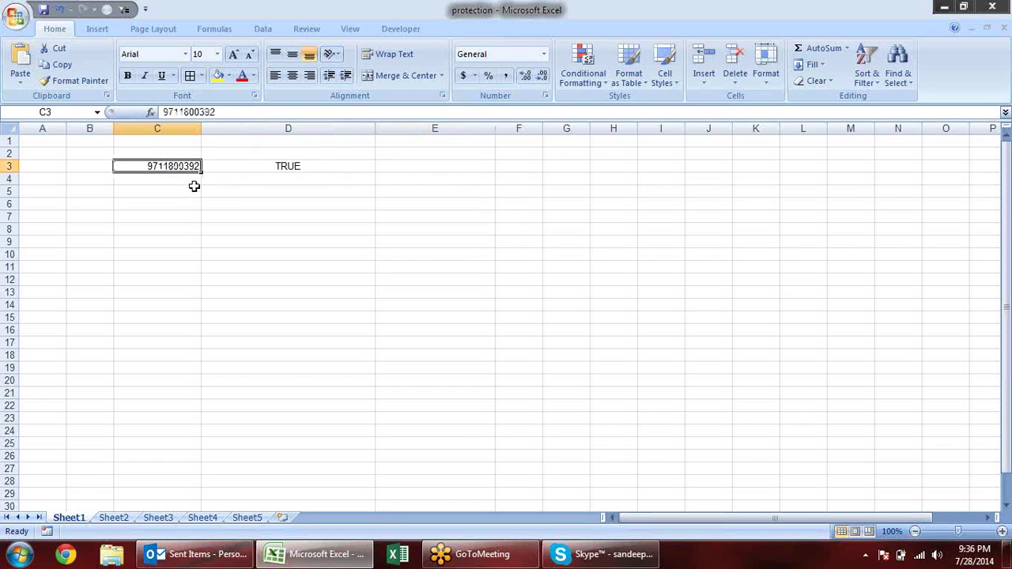
pyautogui.write('sandeepkum')
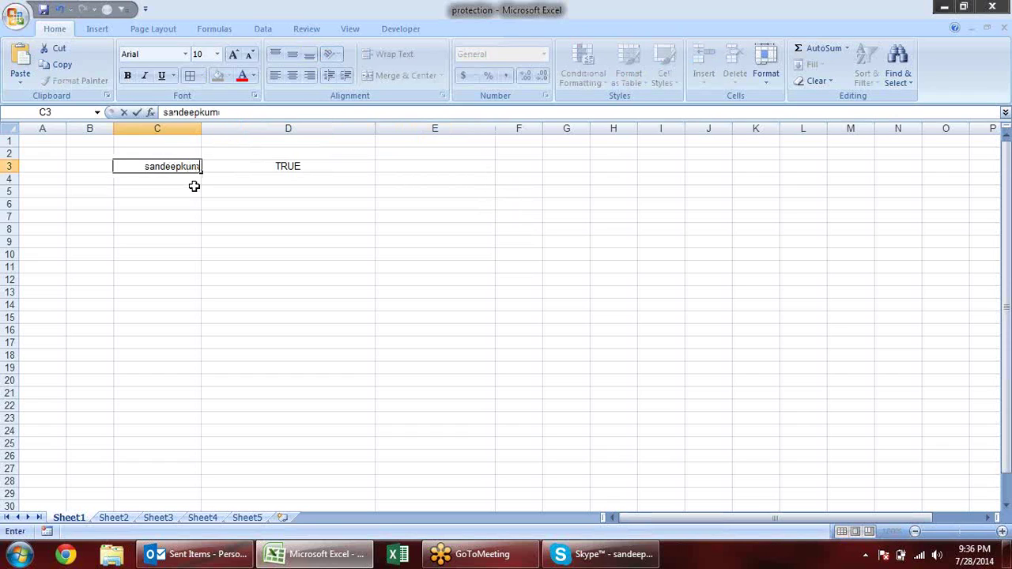
pyautogui.press('Return')
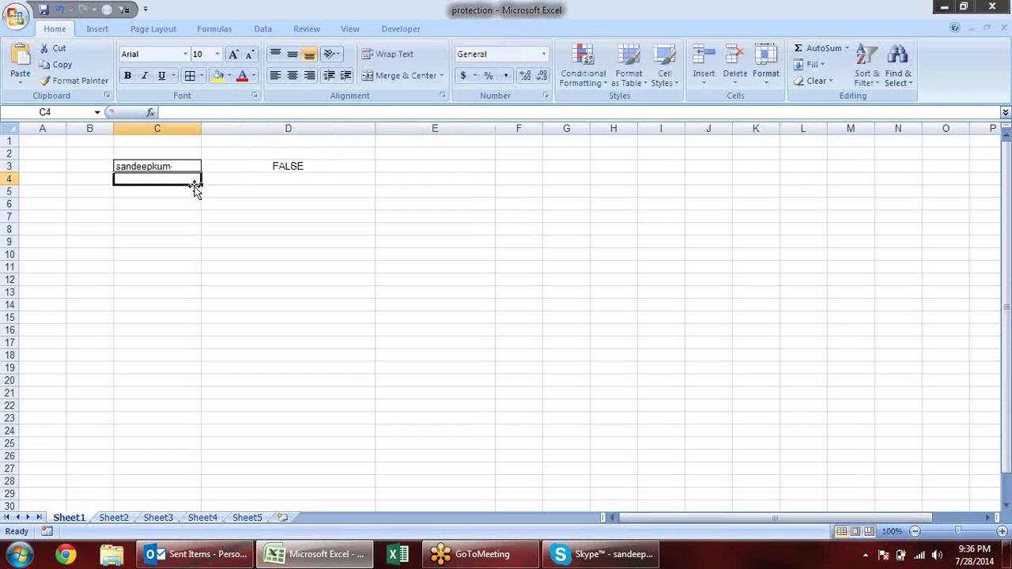
pyautogui.press('Up')
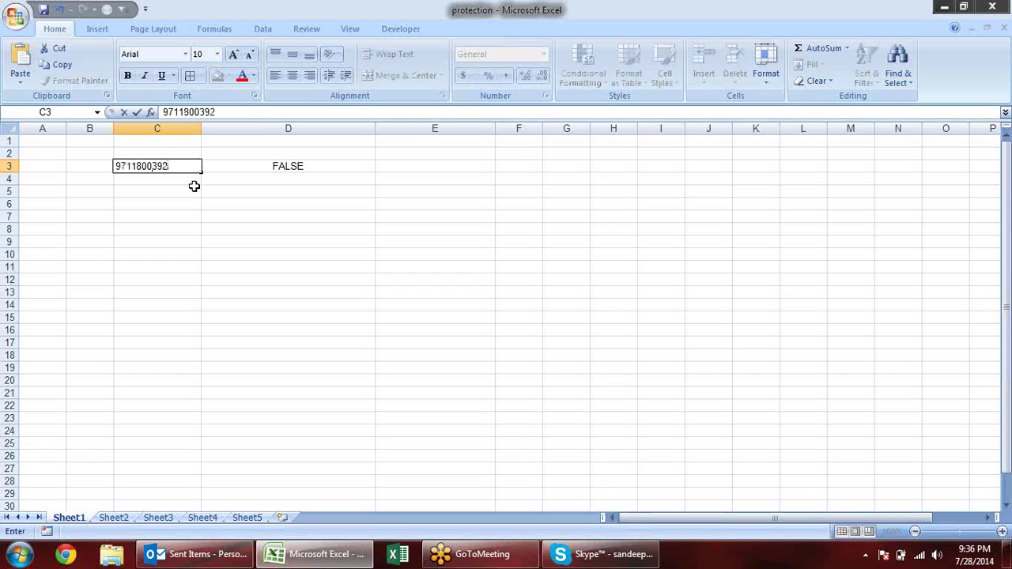
pyautogui.press('Return')
# Shorten C3's number to nine digits, then dismiss the error to restore the valid number.
pyautogui.press('Up')
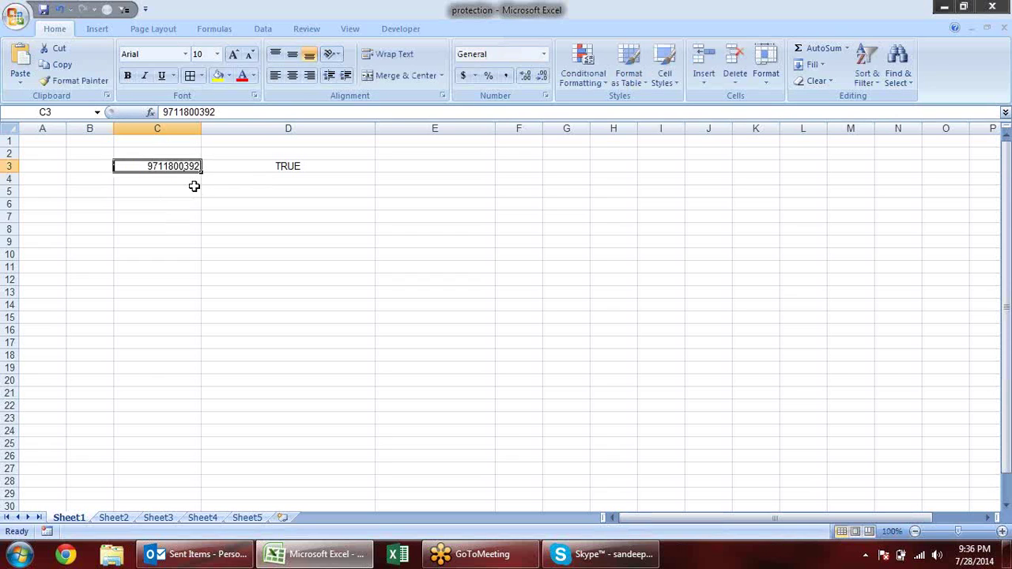
pyautogui.press('F2')
pyautogui.press('BackSpace')
pyautogui.press('Return')
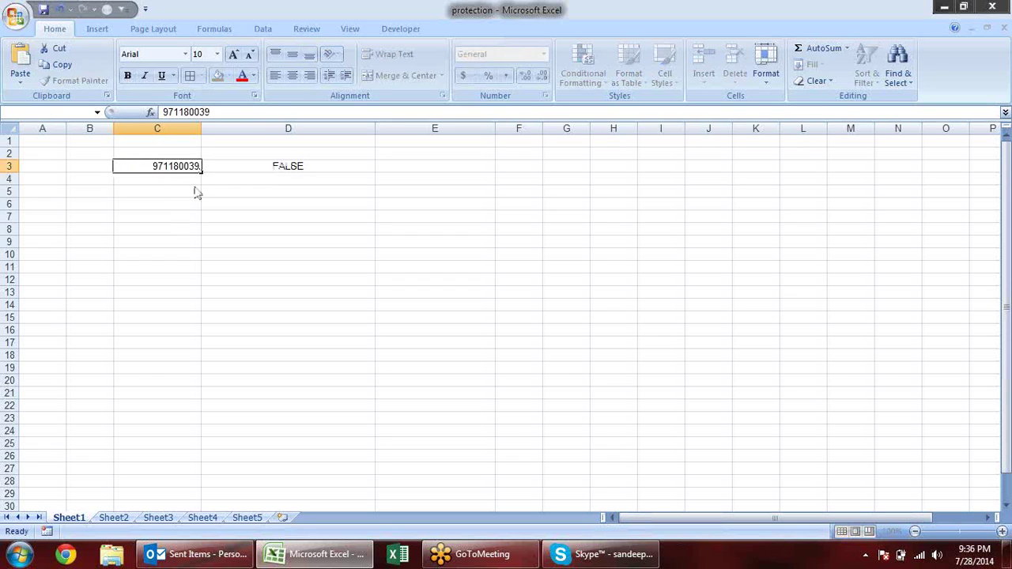
pyautogui.press('Escape')
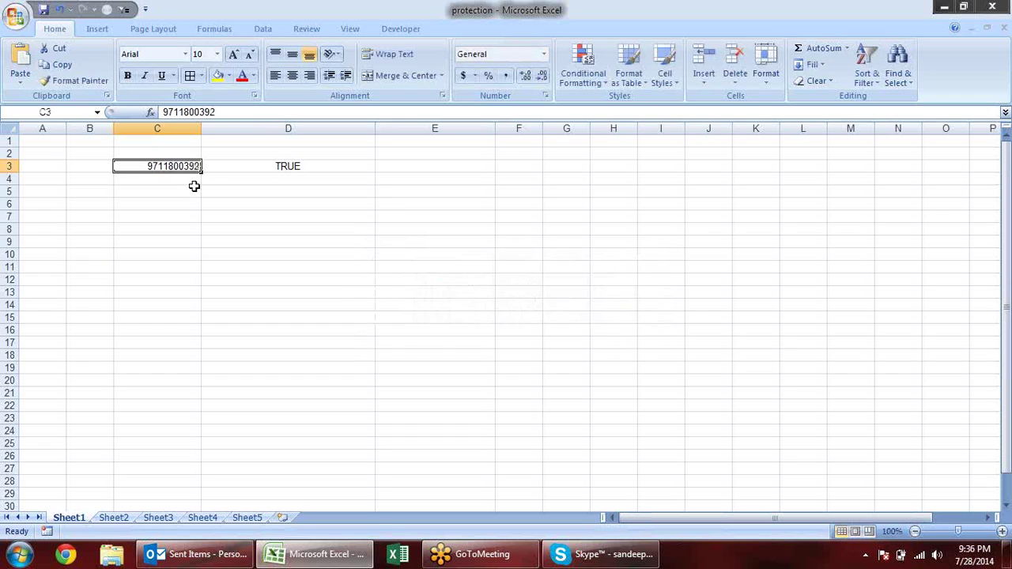
# Select D3's combined AND formula text for reuse, then return to C3.
pyautogui.click(277, 164)
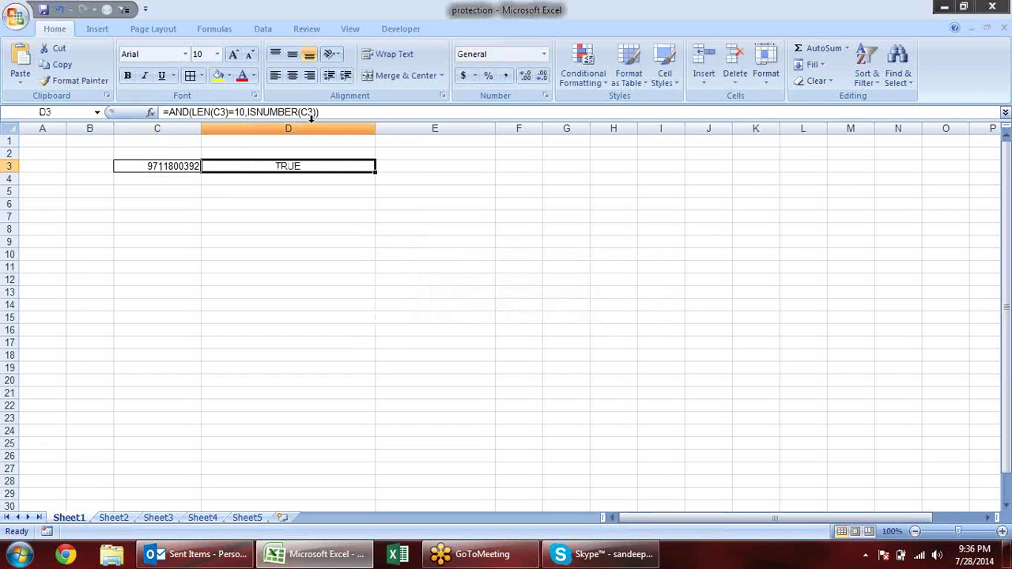
pyautogui.moveTo(348, 111); pyautogui.dragTo(181, 95)
pyautogui.hotkey('ctrl', 'c')
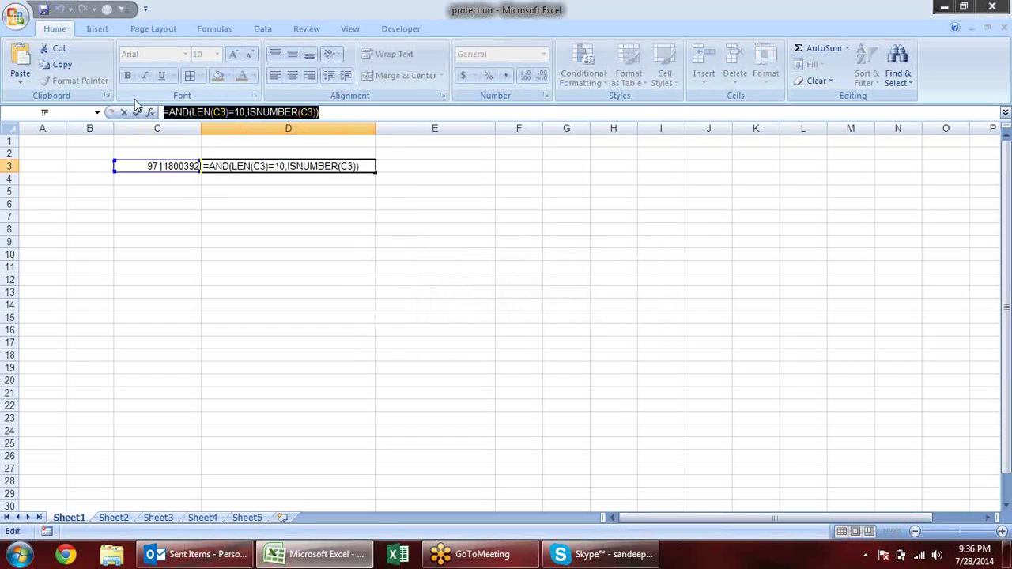
pyautogui.press('Escape')
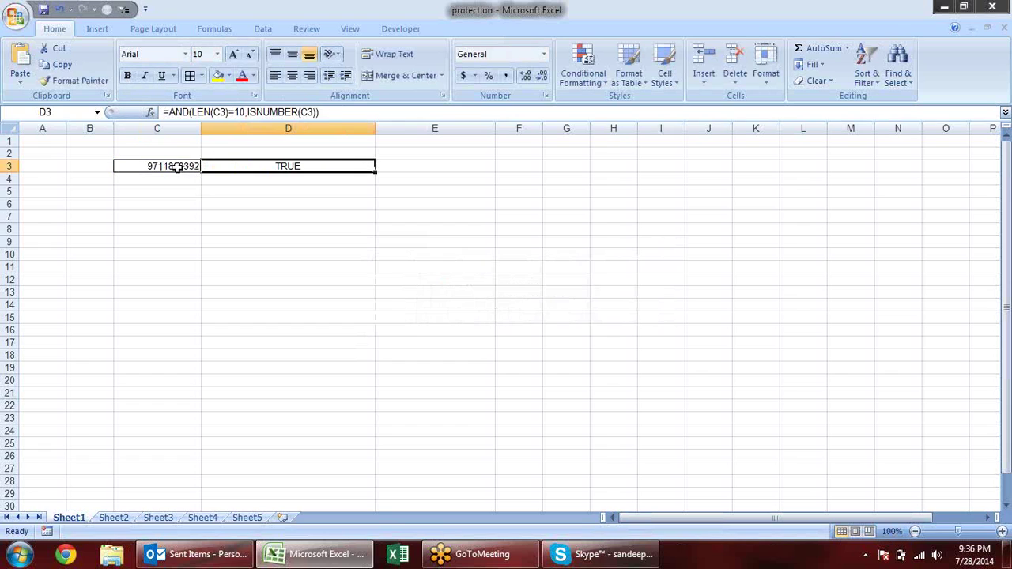
pyautogui.click(178, 166)
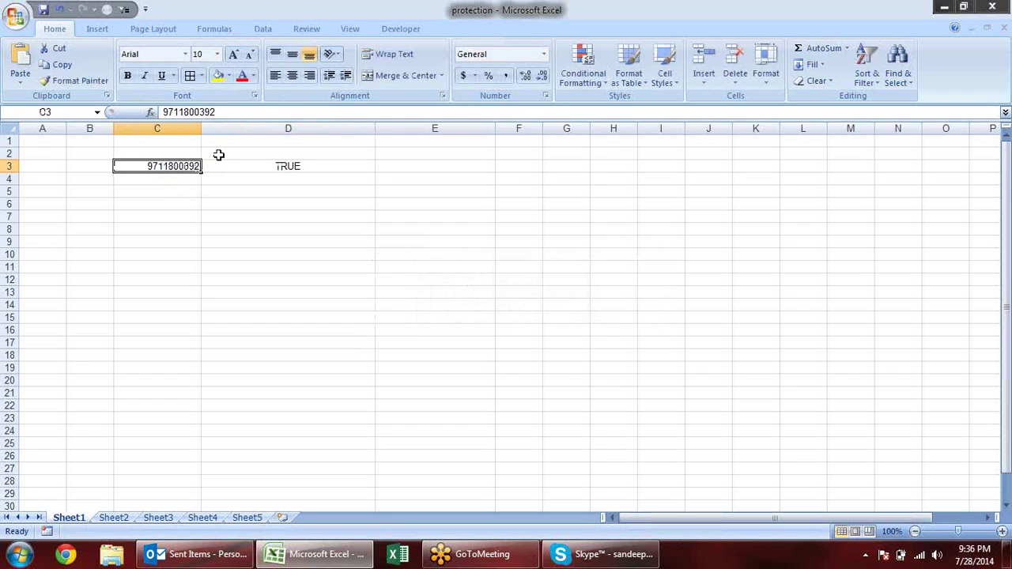
pyautogui.click(262, 29)
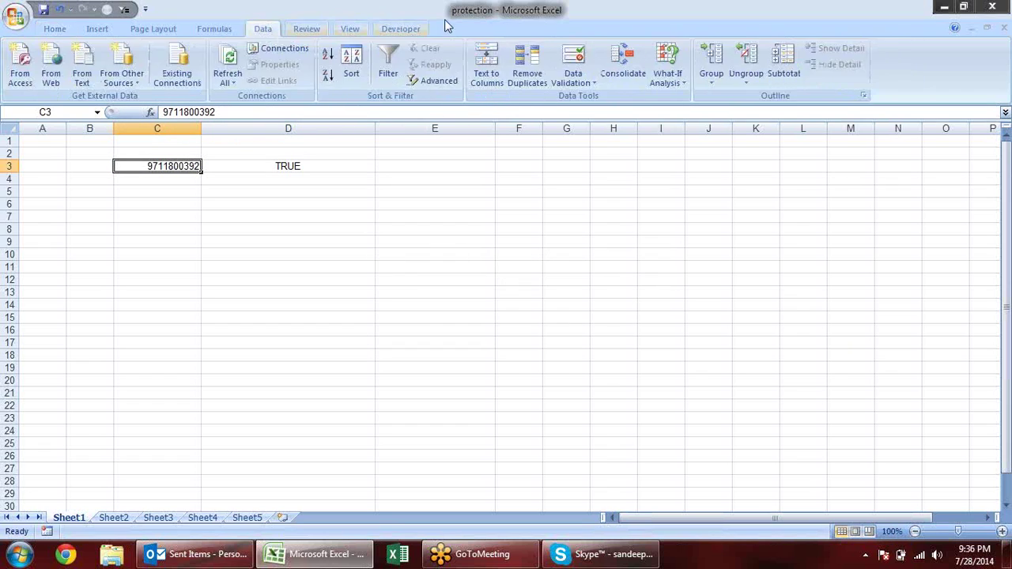
# Replace C3's validation length value 10 with the copied AND formula and apply it.
pyautogui.click(573, 59)
pyautogui.doubleClick(471, 249)
pyautogui.hotkey('ctrl', 'v')
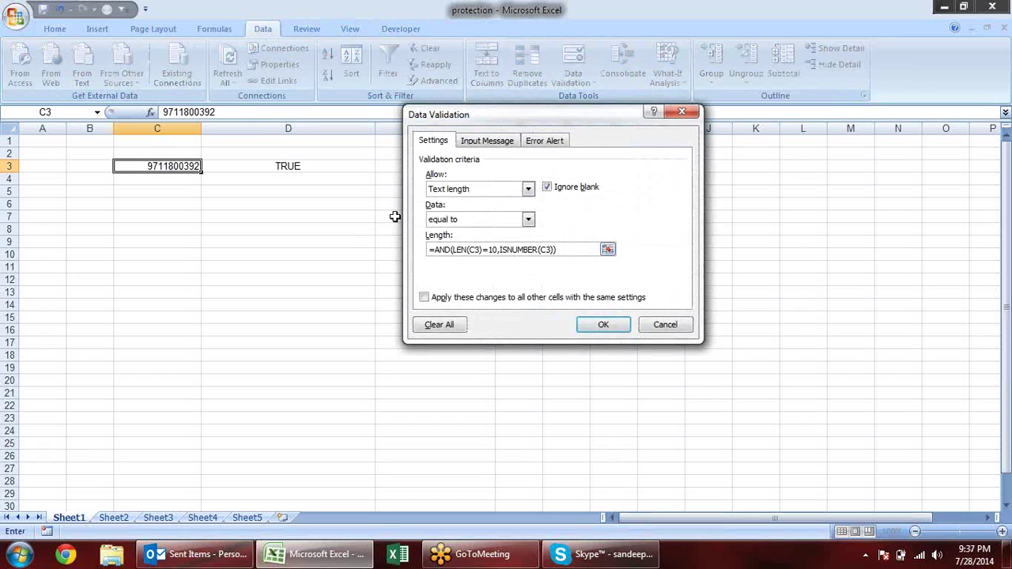
pyautogui.click(615, 331)
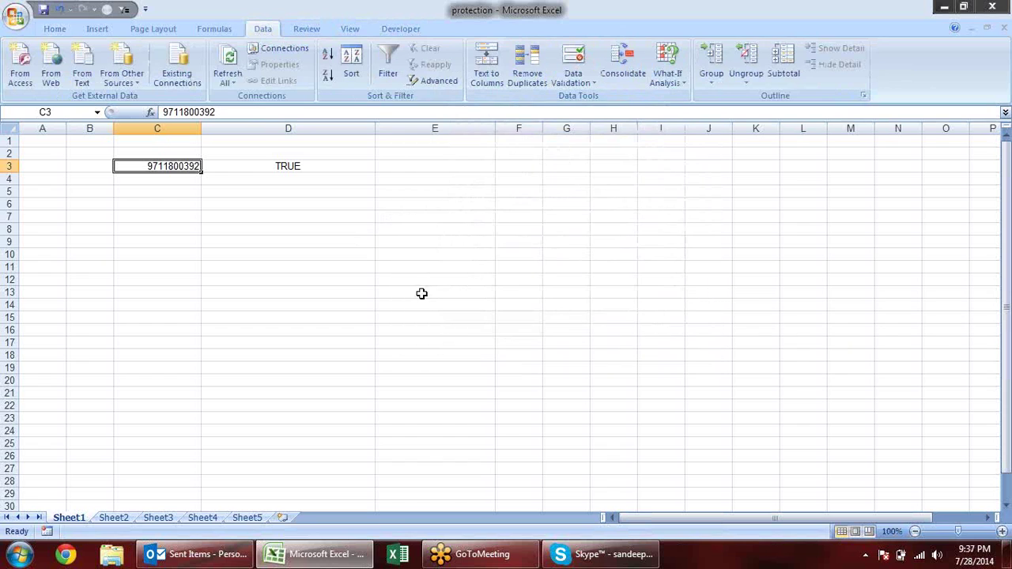
# Test C3 with 45 and a ten-digit number, both raising the invalid-value error.
pyautogui.write('4')
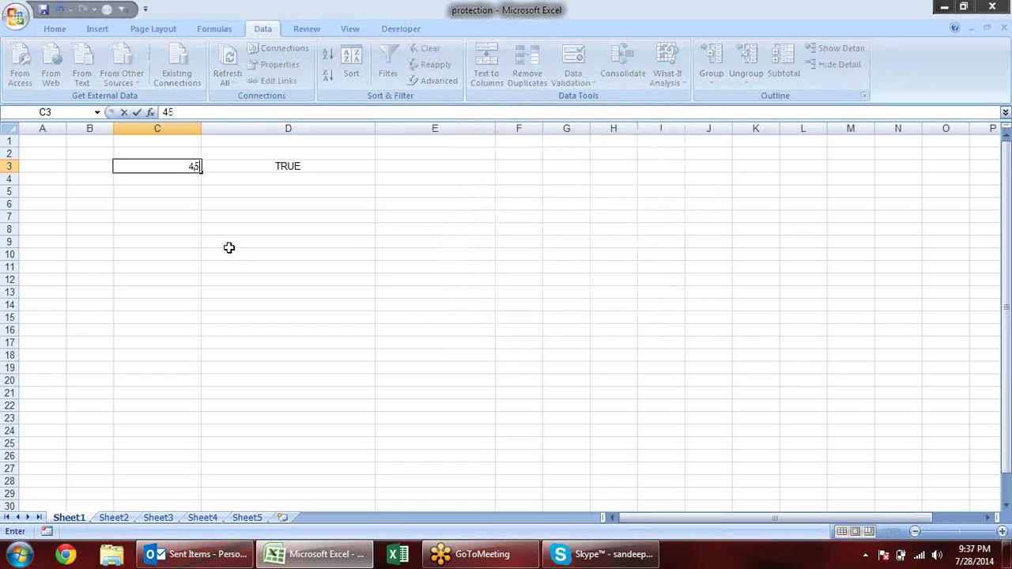
pyautogui.write('5')
pyautogui.press('Return')
pyautogui.press('Return')
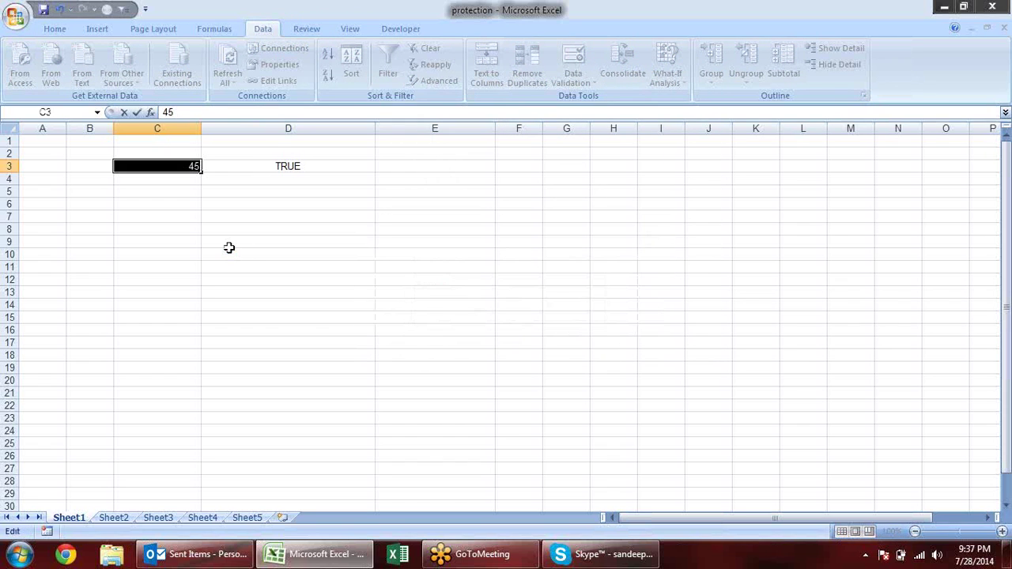
pyautogui.press('Return')
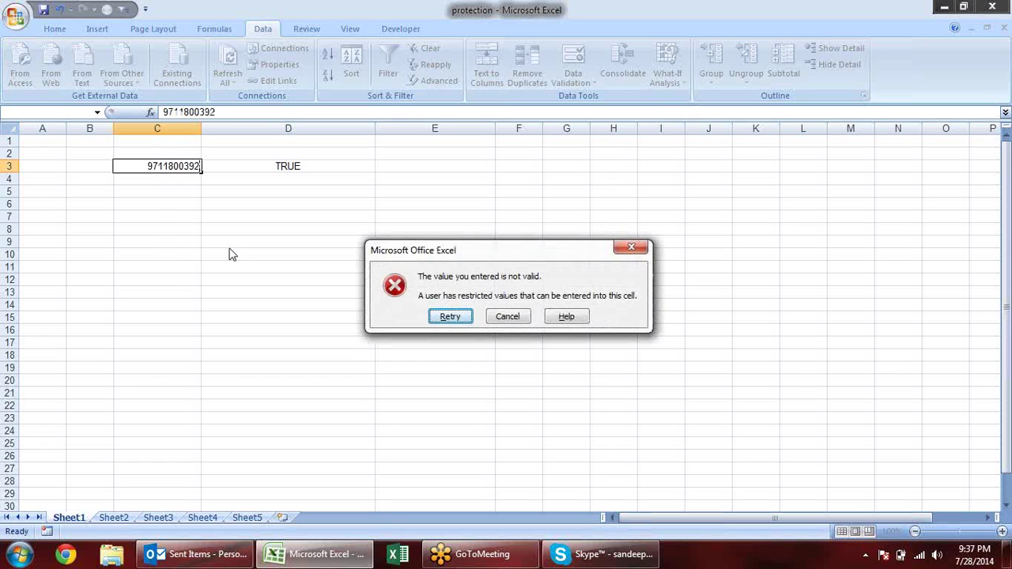
pyautogui.press('Return')
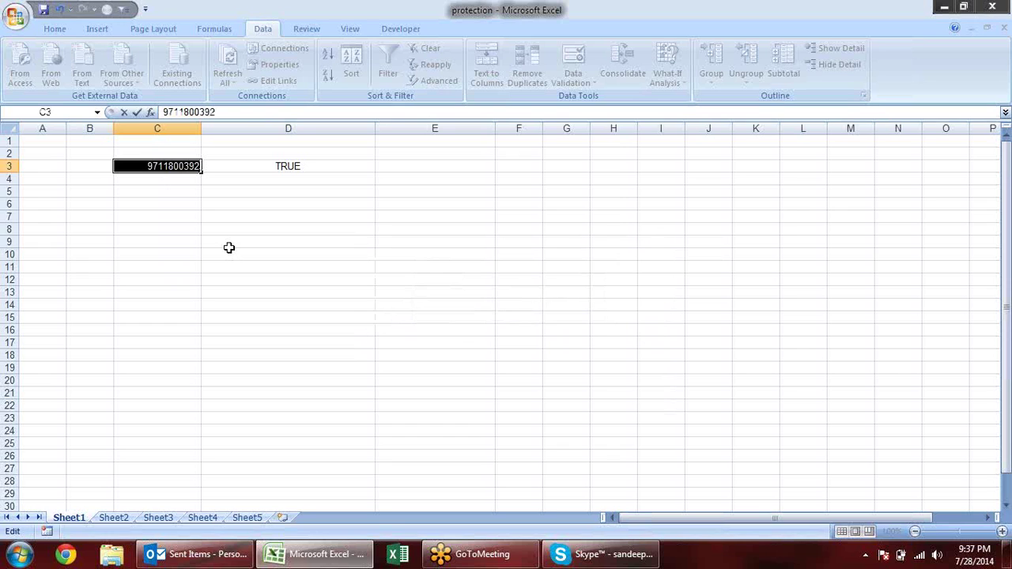
pyautogui.click(331, 164)
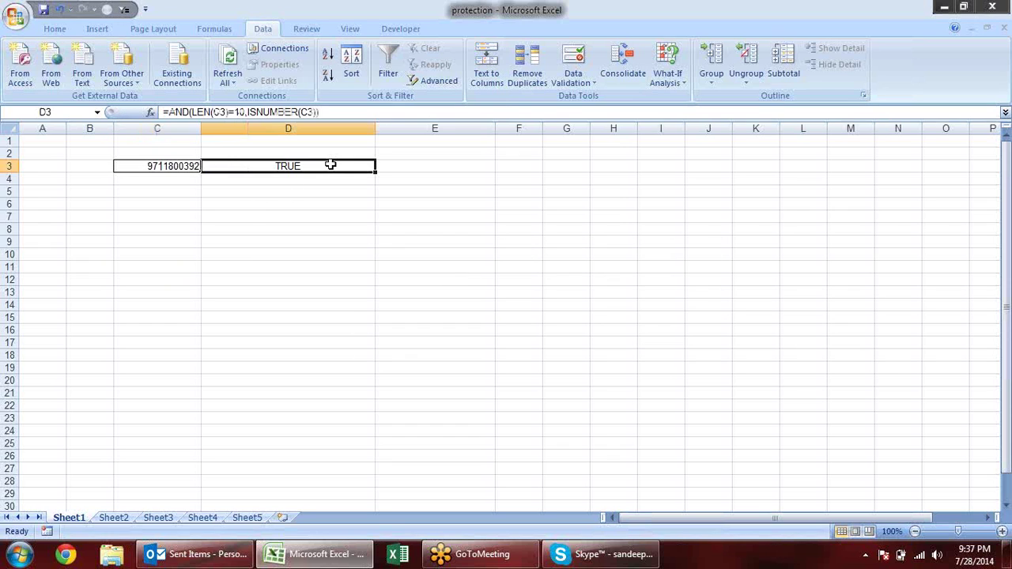
# Change D3 to =NOT(AND(LEN(C3)=10,ISNUMBER(C3))), which now shows FALSE for C3's number.
pyautogui.doubleClick(331, 164)
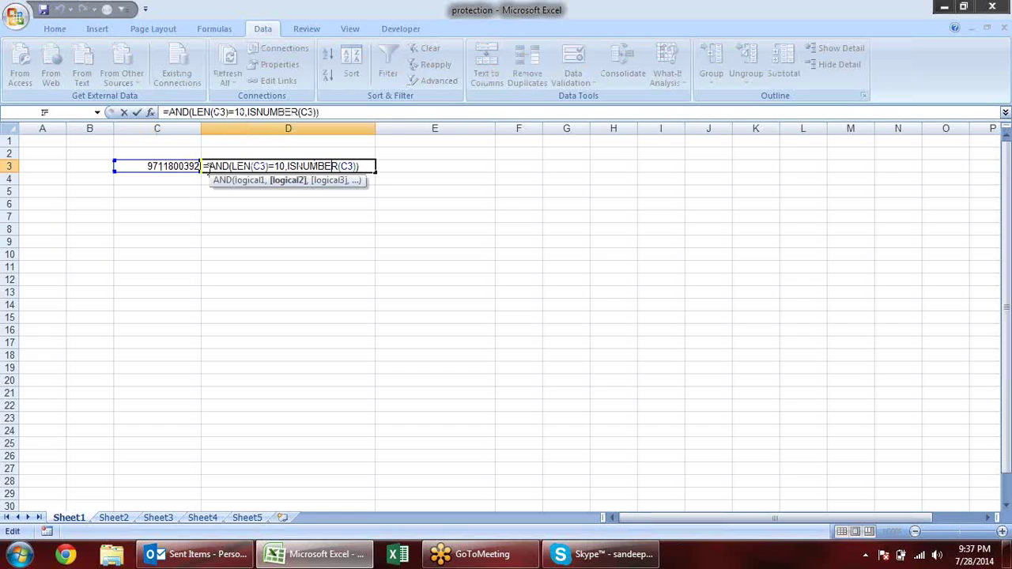
pyautogui.click(208, 167)
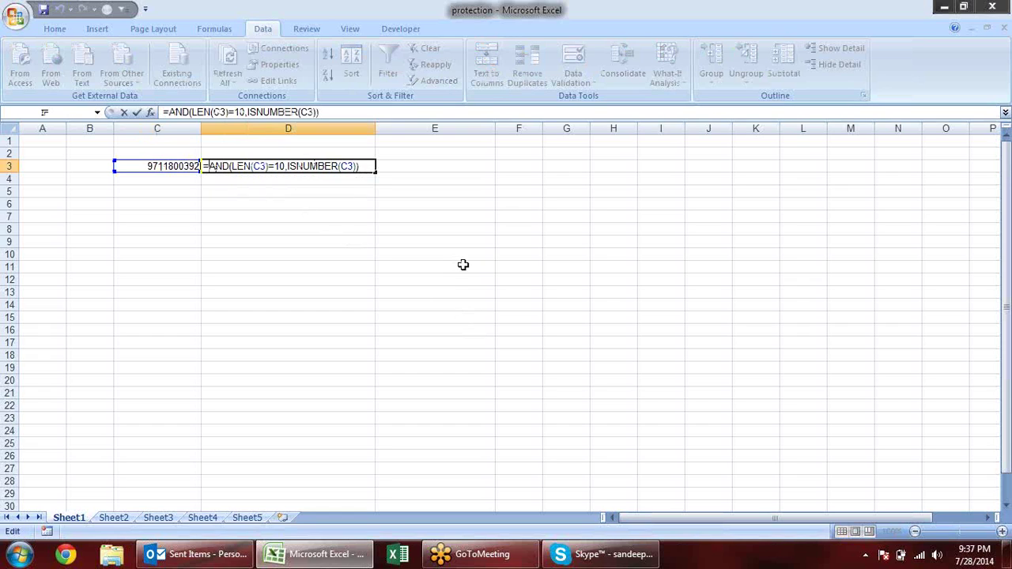
pyautogui.write('NOT')
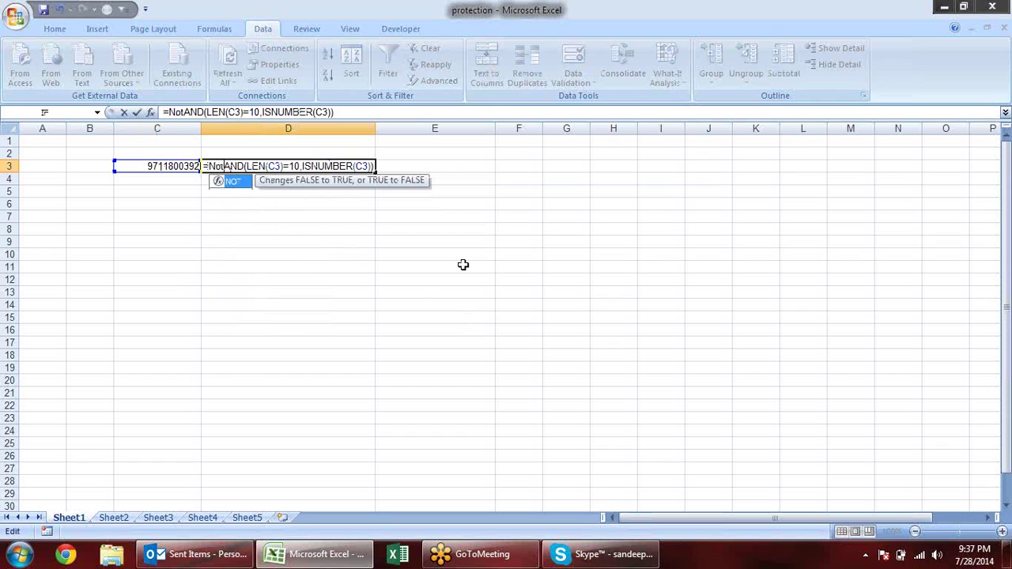
pyautogui.write('(')
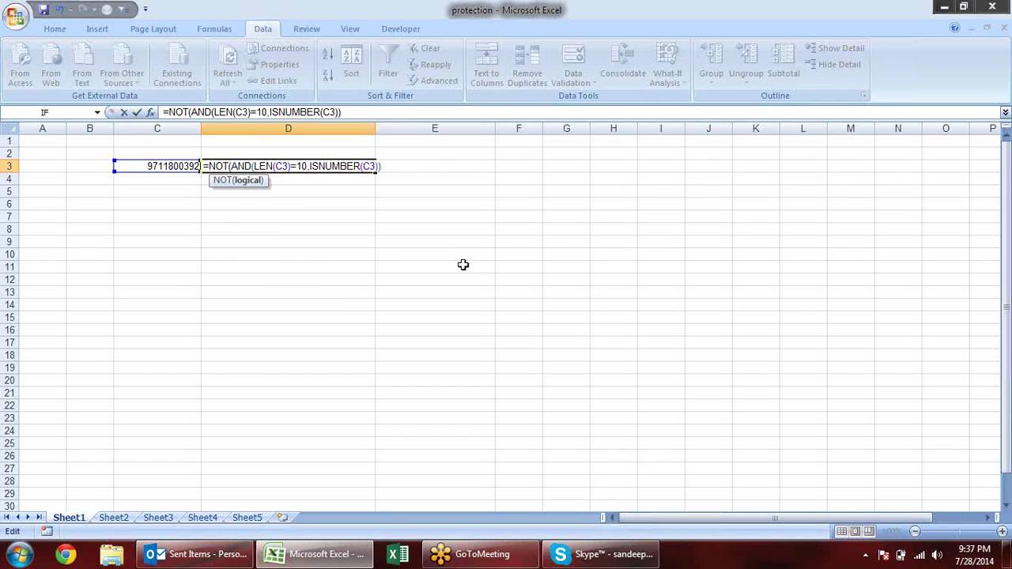
pyautogui.press('Right')
pyautogui.press('Right')
pyautogui.press('Right')
pyautogui.press('Right')
pyautogui.press('Right')
pyautogui.press('Right')
pyautogui.press('Right')
pyautogui.press('Right')
pyautogui.press('Right')
pyautogui.press('Return')
pyautogui.click(339, 167)
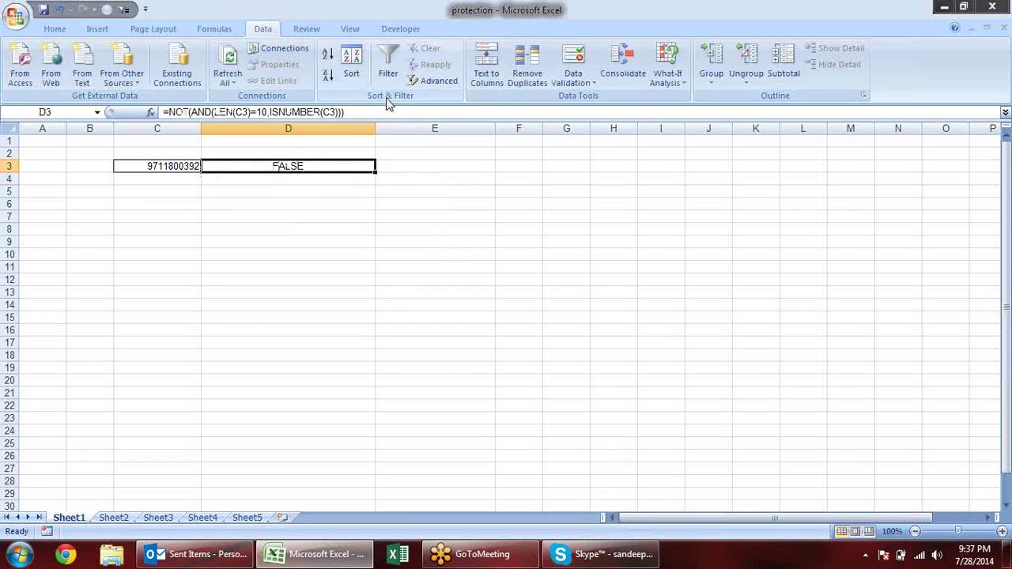
pyautogui.tripleClick(332, 112)
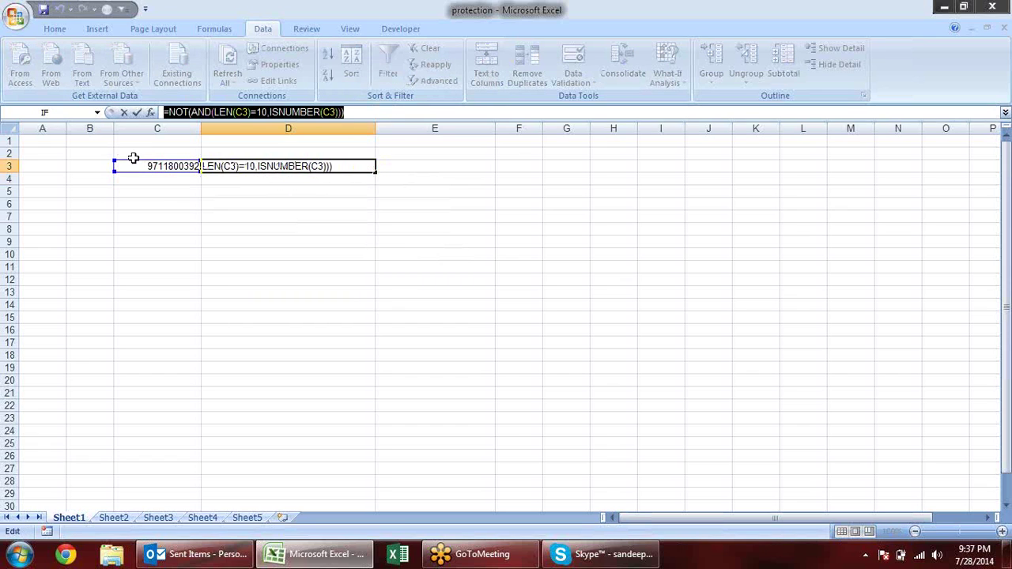
pyautogui.press('Escape')
pyautogui.click(147, 165)
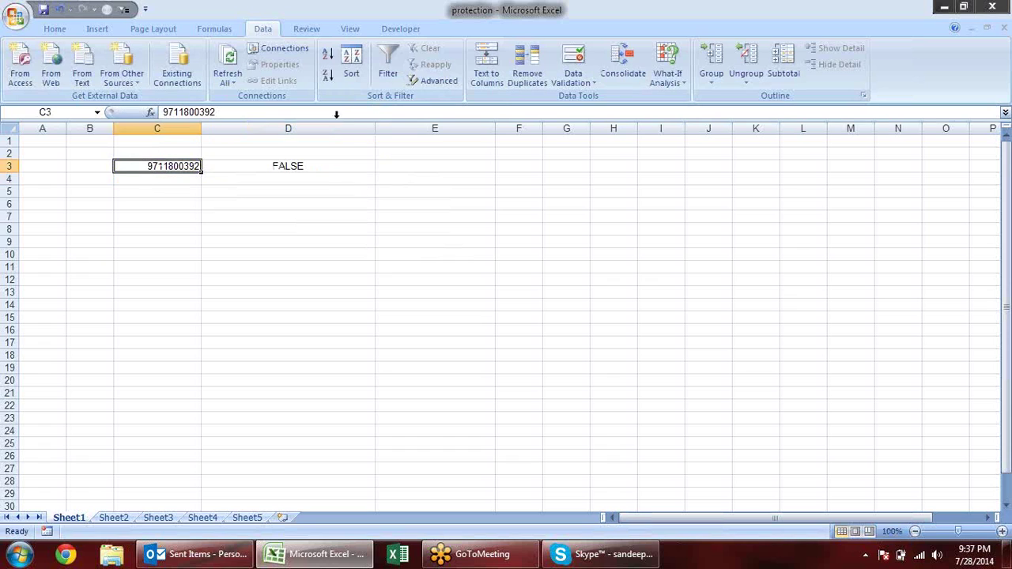
# Keep C3's validation rule unchanged and confirm the ten-digit number is still rejected.
pyautogui.click(578, 63)
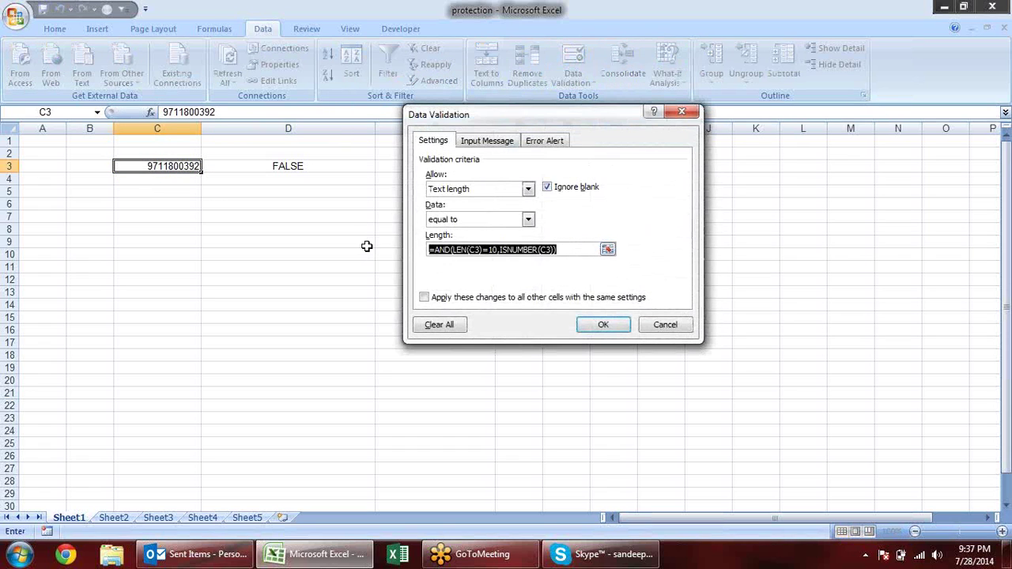
pyautogui.click(598, 325)
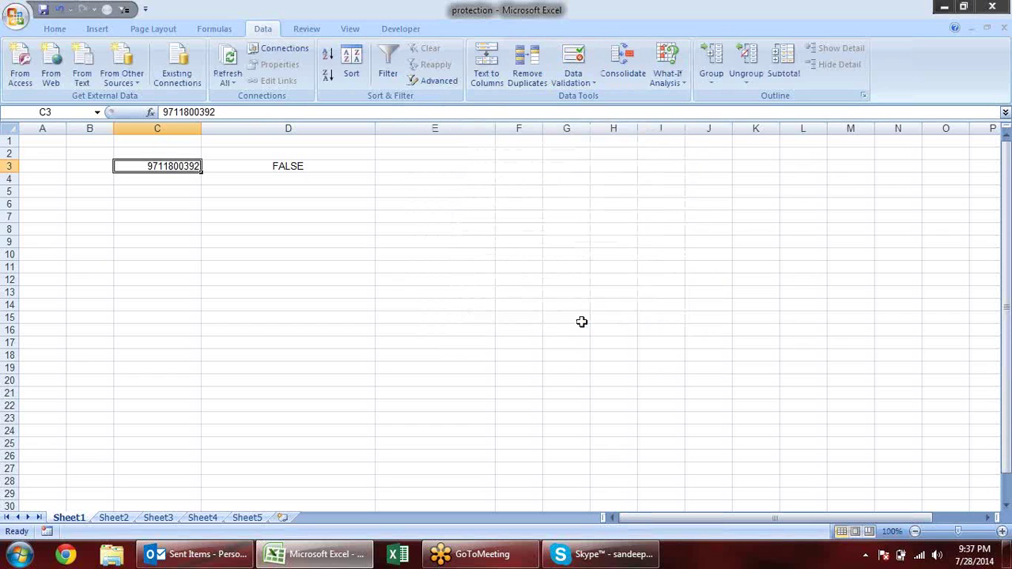
pyautogui.press('Return')
pyautogui.press('Return')
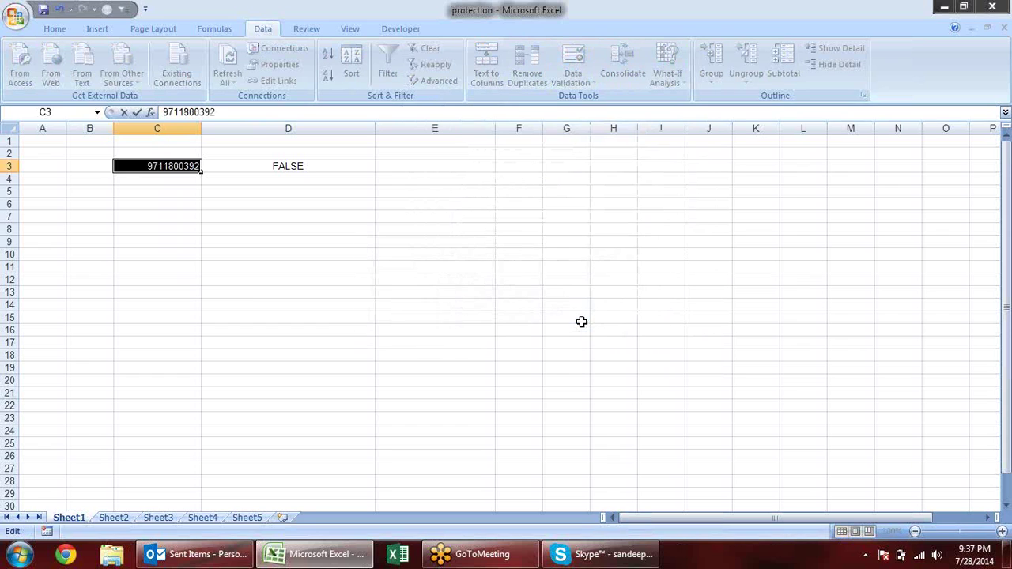
pyautogui.press('Escape')
# Delete D3's test formula and reopen C3's Data Validation settings.
pyautogui.click(299, 167)
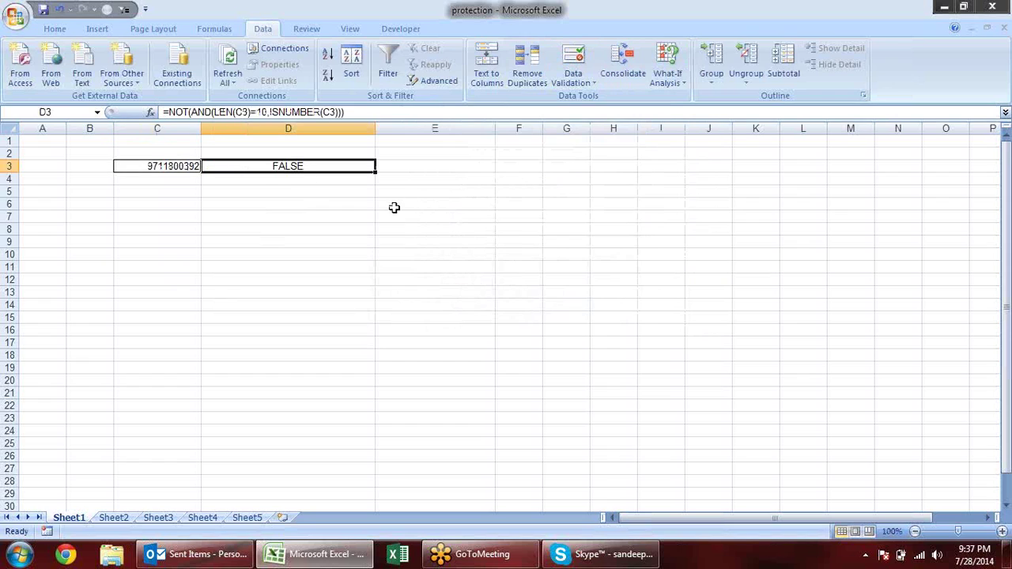
pyautogui.press('Delete')
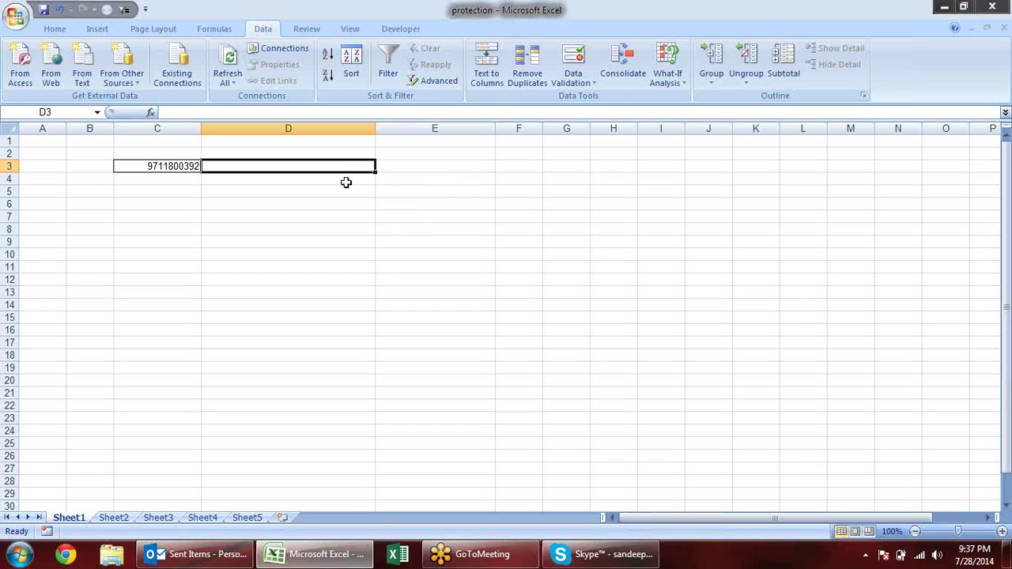
pyautogui.click(175, 168)
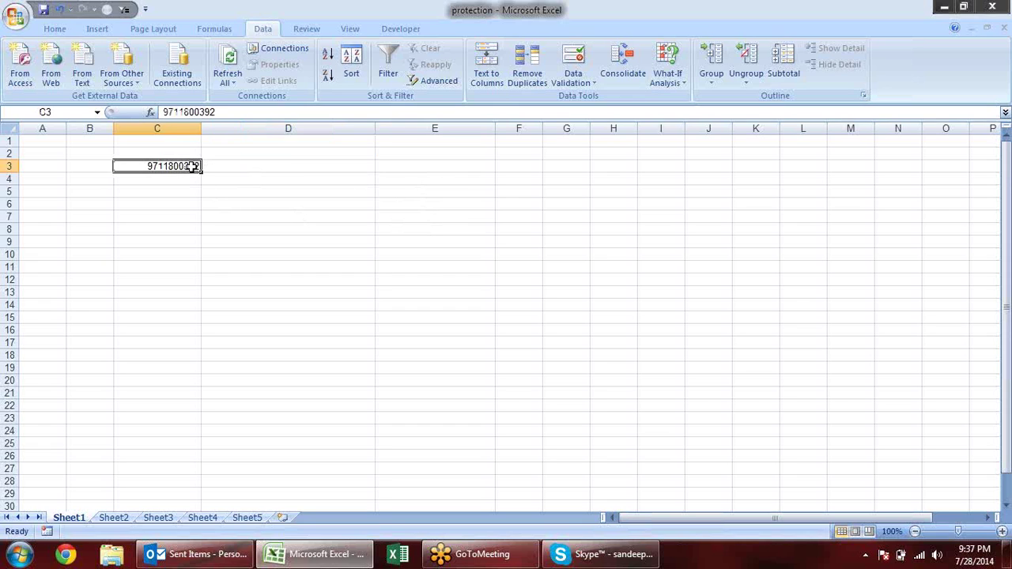
pyautogui.click(573, 64)
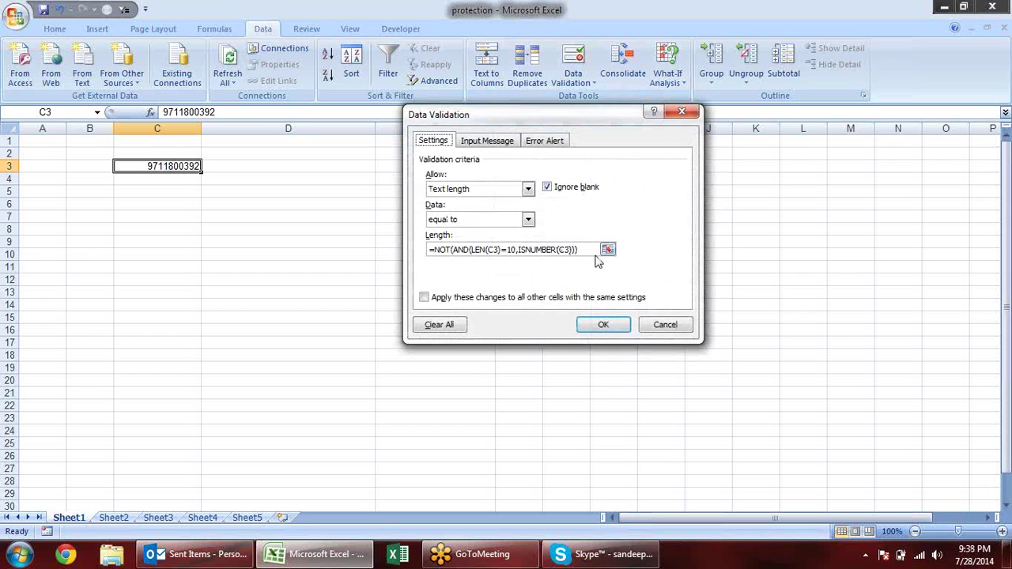
# Replace C3's validation length formula with a LEN(C3) formula and see the ten-digit number rejected.
pyautogui.moveTo(589, 250); pyautogui.dragTo(309, 232)
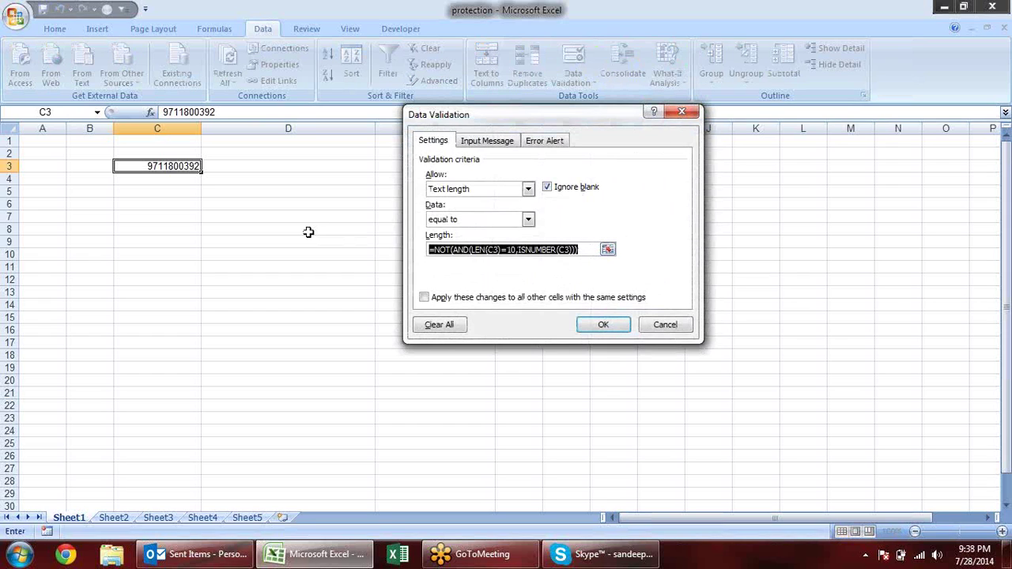
pyautogui.press('BackSpace')
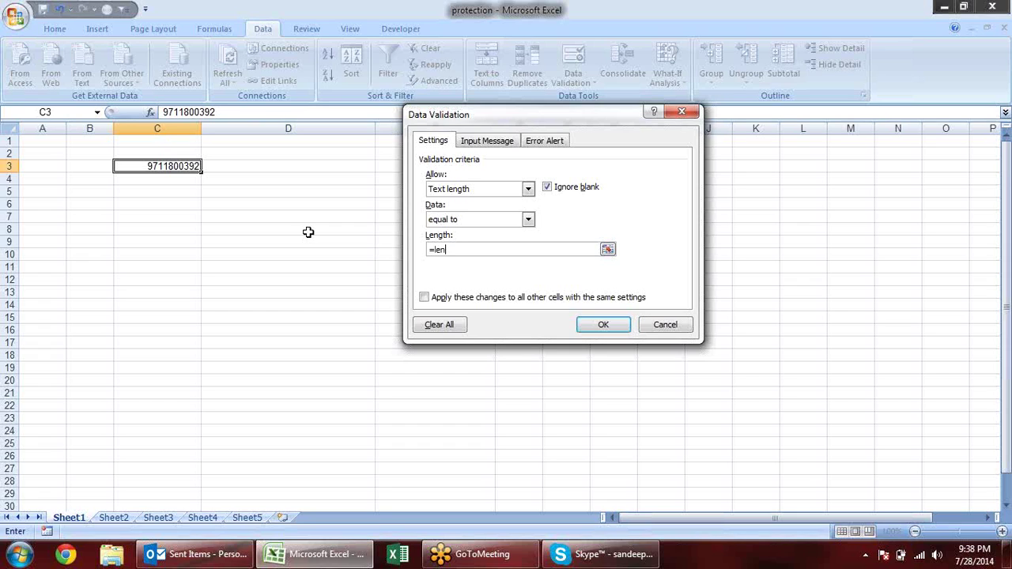
pyautogui.write('=len(')
pyautogui.click(181, 166)
pyautogui.write(')=10')
pyautogui.press('Return')
pyautogui.press('Return')
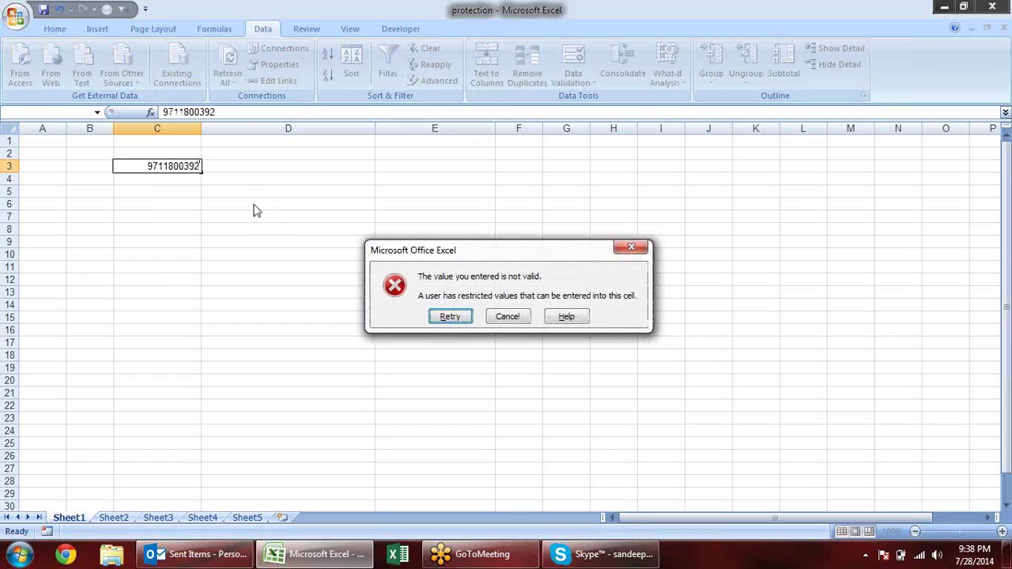
pyautogui.press('Return')
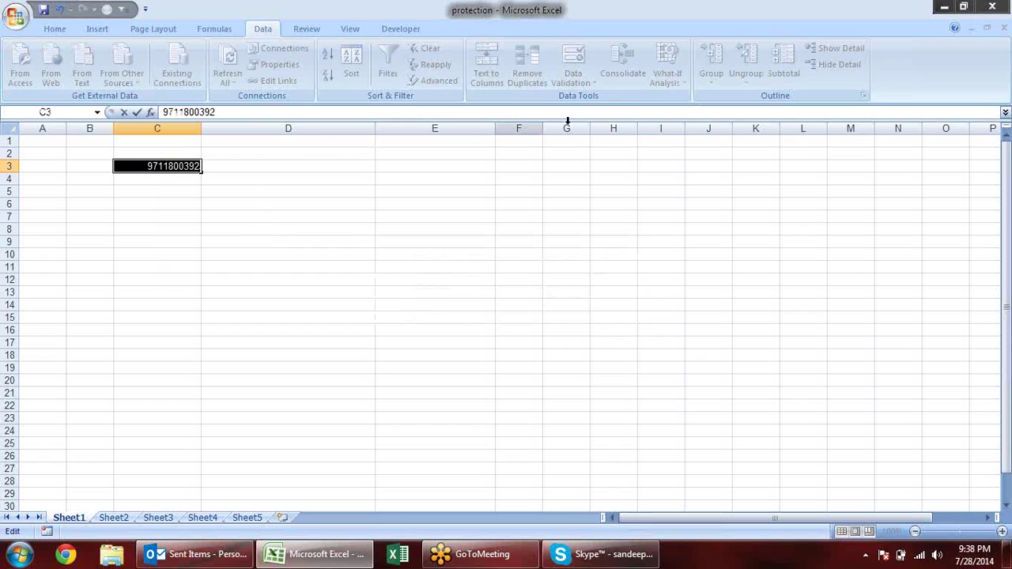
pyautogui.press('Escape')
# Change the rule to =LEN(C3)<>10 and confirm the ten-digit number still triggers the error.
pyautogui.click(573, 59)
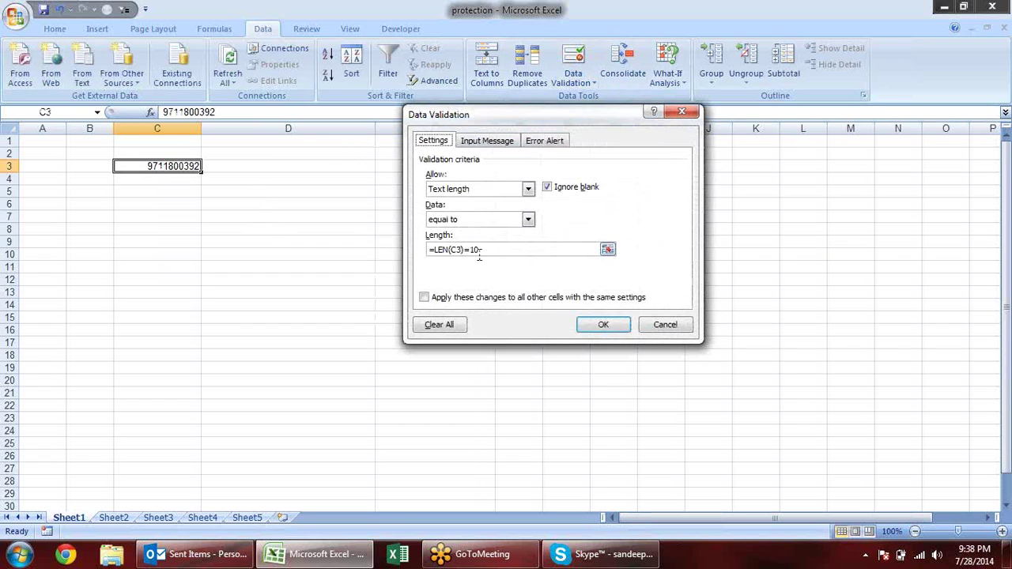
pyautogui.press('BackSpace')
pyautogui.write('<>')
pyautogui.press('Return')
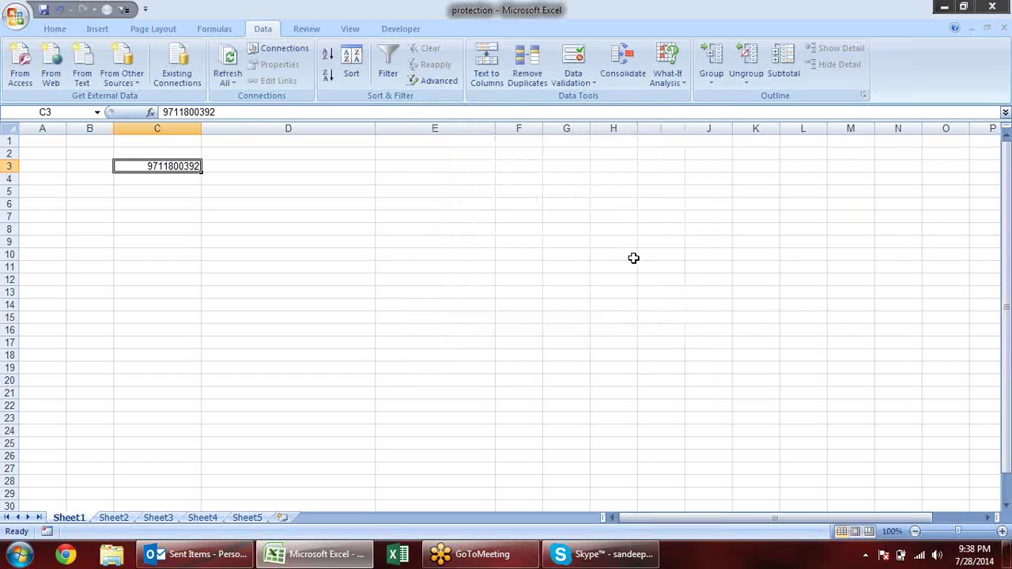
pyautogui.press('Return')
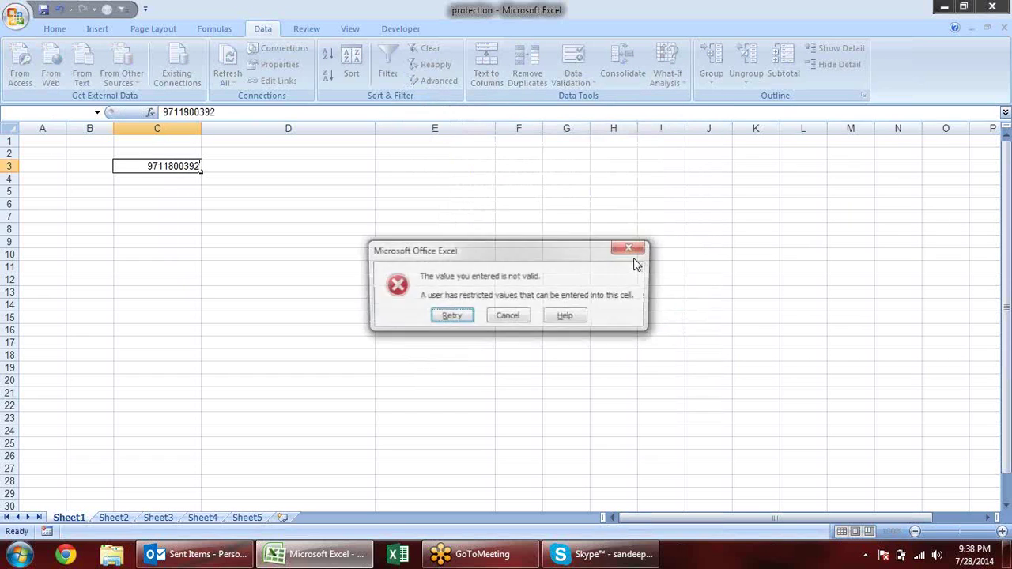
pyautogui.press('Escape')
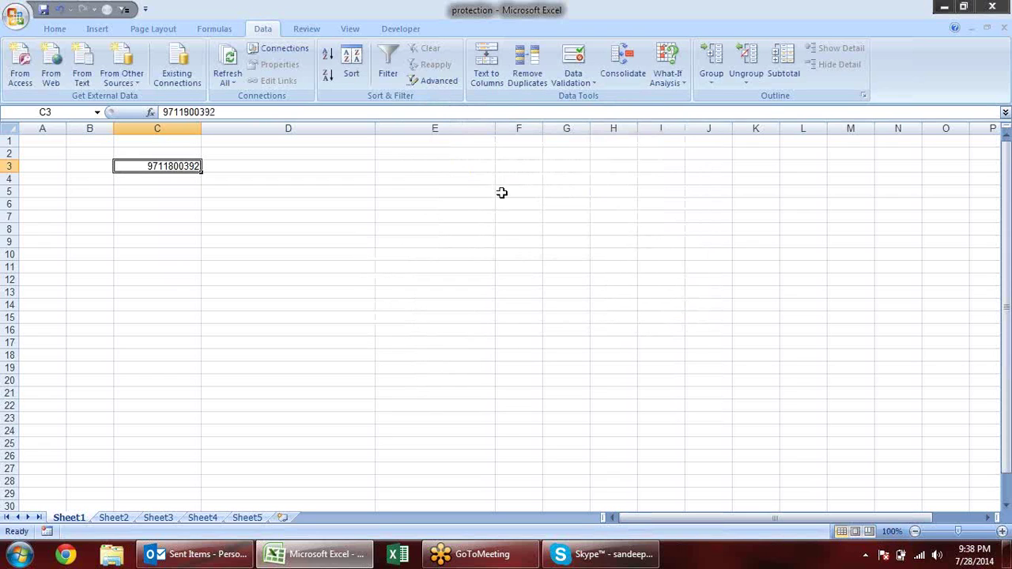
pyautogui.click(268, 174)
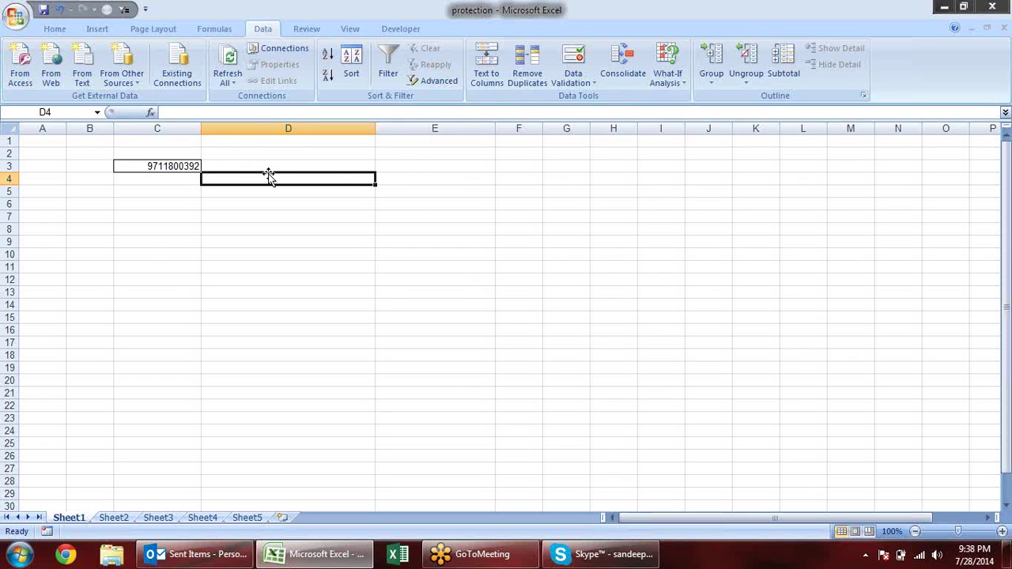